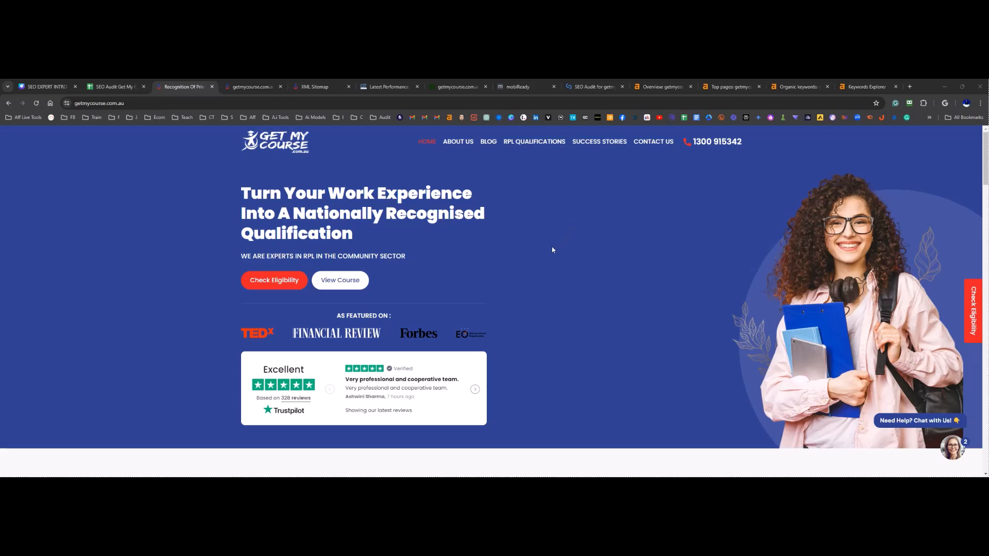
Step: Switch to the SEO audit spreadsheet and open the Basic SEO Checklist sheet at the check for loading in less than 3 seconds
left_click(120, 89)
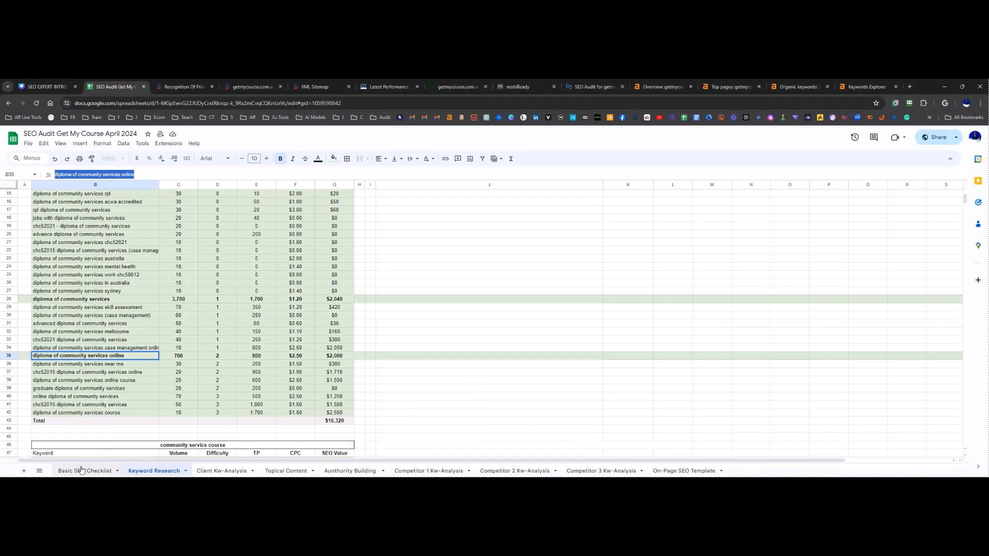
left_click(423, 365)
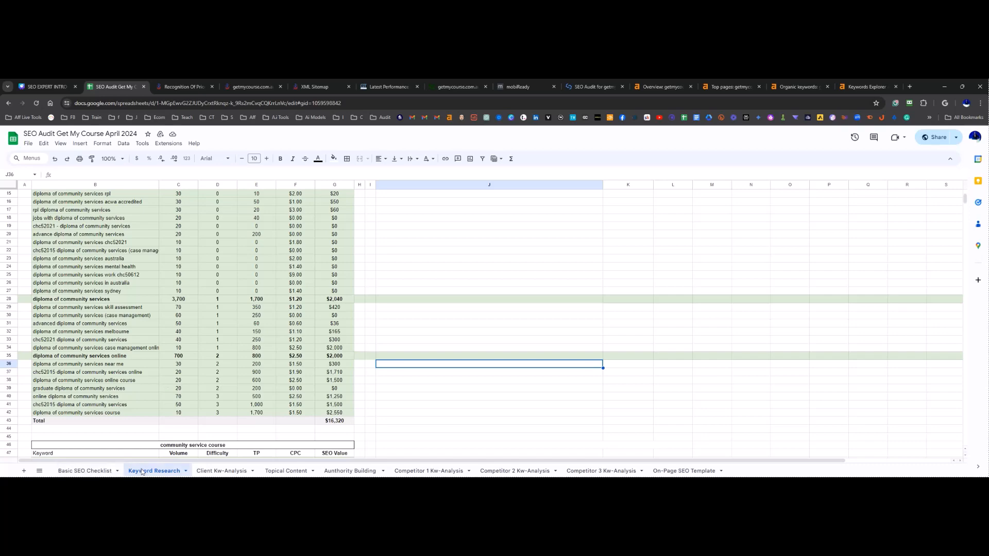
left_click(97, 472)
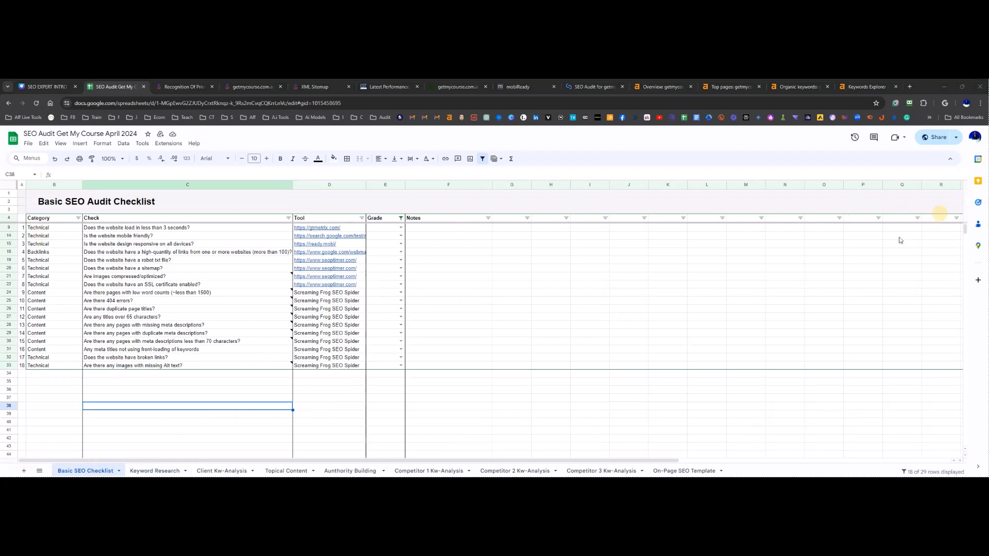
left_click(115, 229)
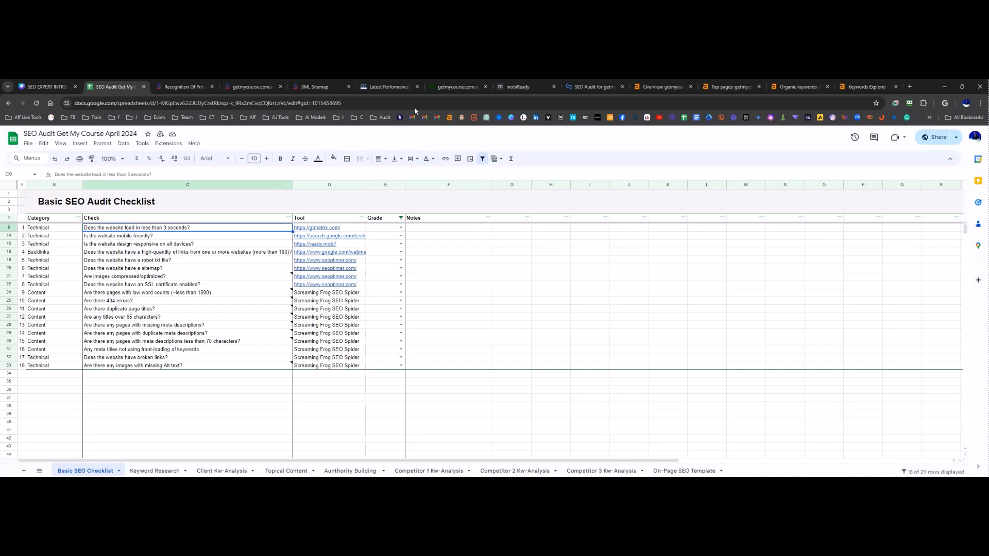
Step: Review the GTmetrix performance report for the site and grade the load-time check as Fail in the audit checklist
left_click(390, 88)
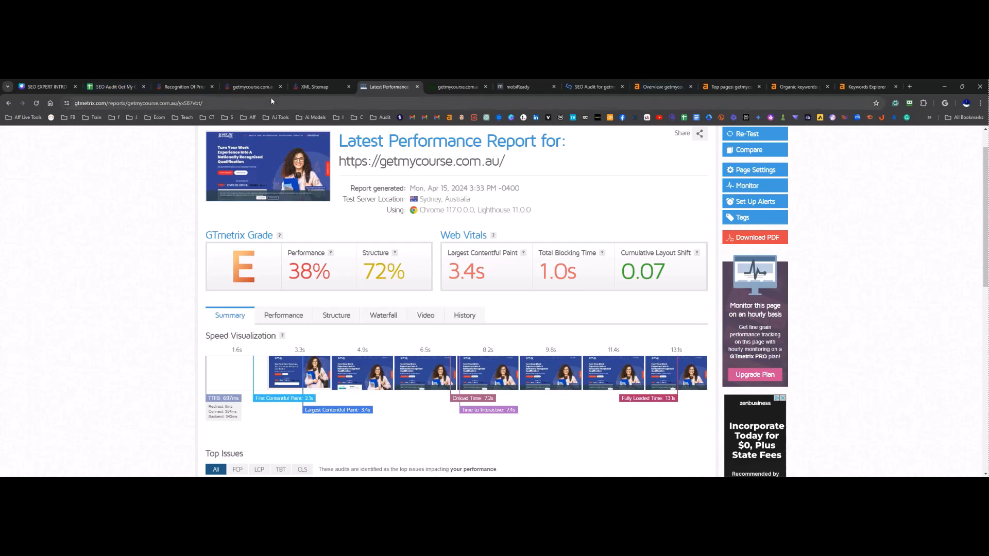
left_click(116, 89)
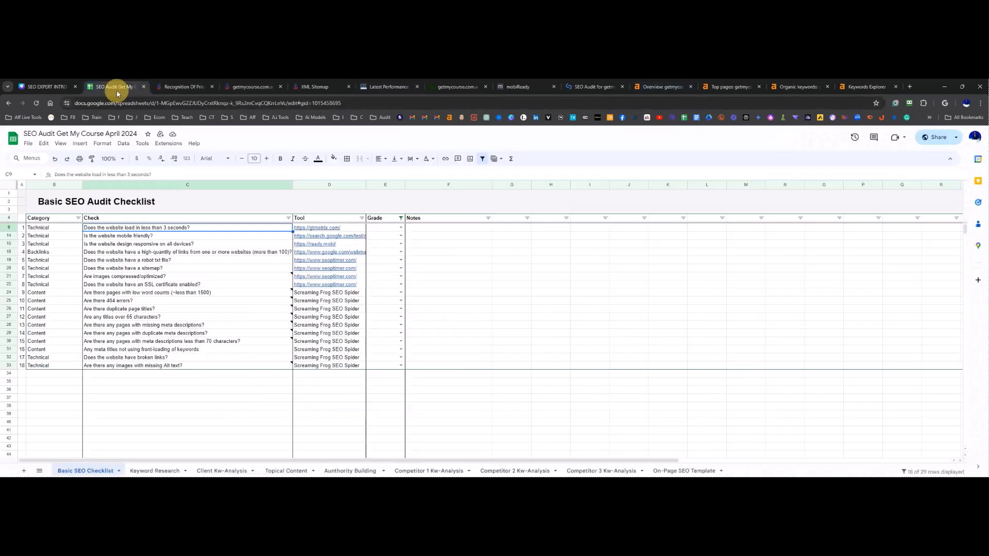
left_click(400, 228)
left_click(376, 248)
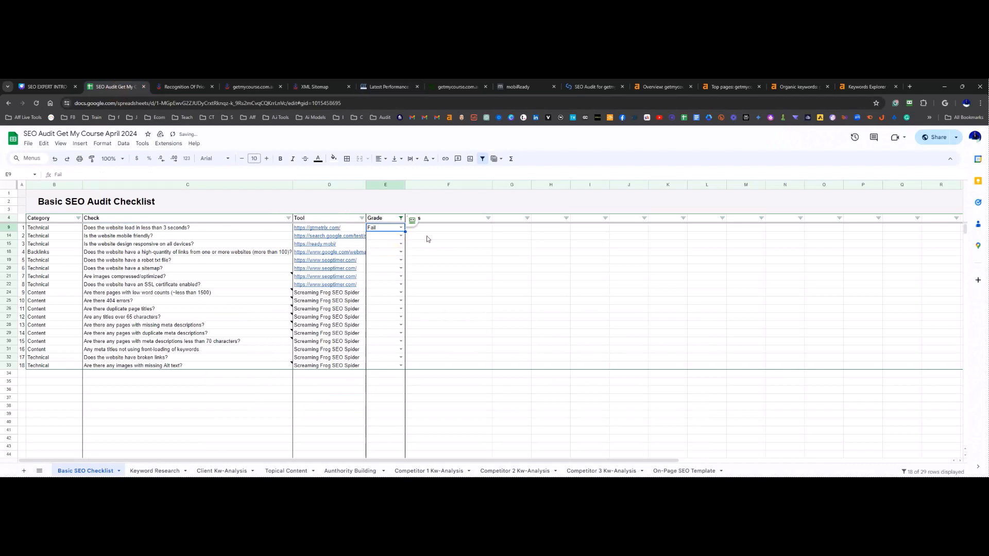
Step: Enter the load-time note "13 load time look to get a speed optimization plugin" and widen the Notes column to fit it
left_click(438, 233)
type("13")
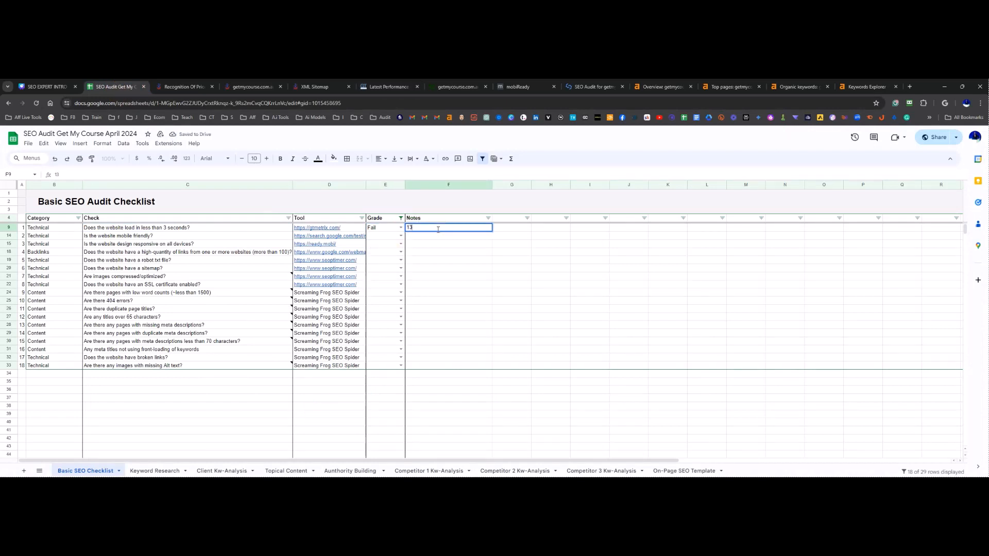
type(" load time look to get a speed op")
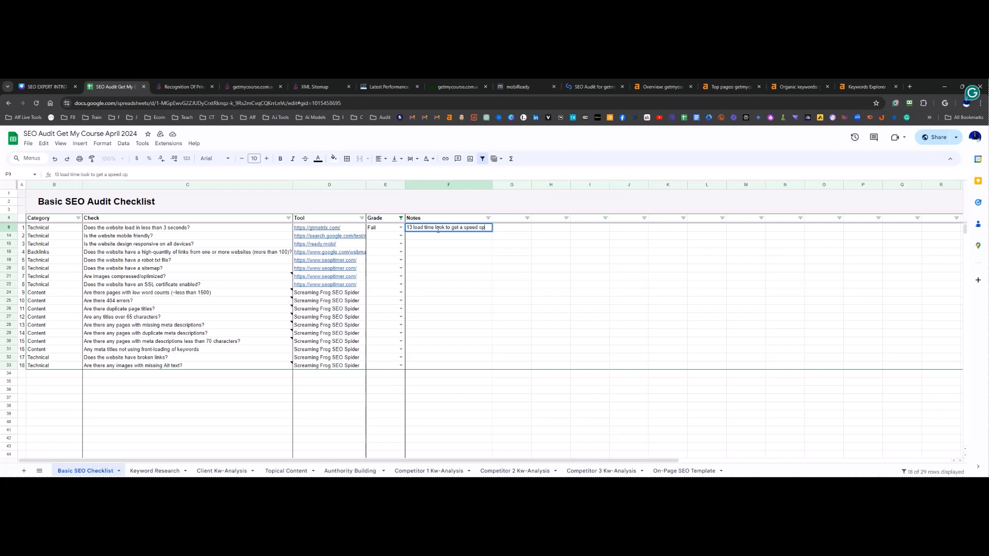
type("timization plugin")
left_click(515, 334)
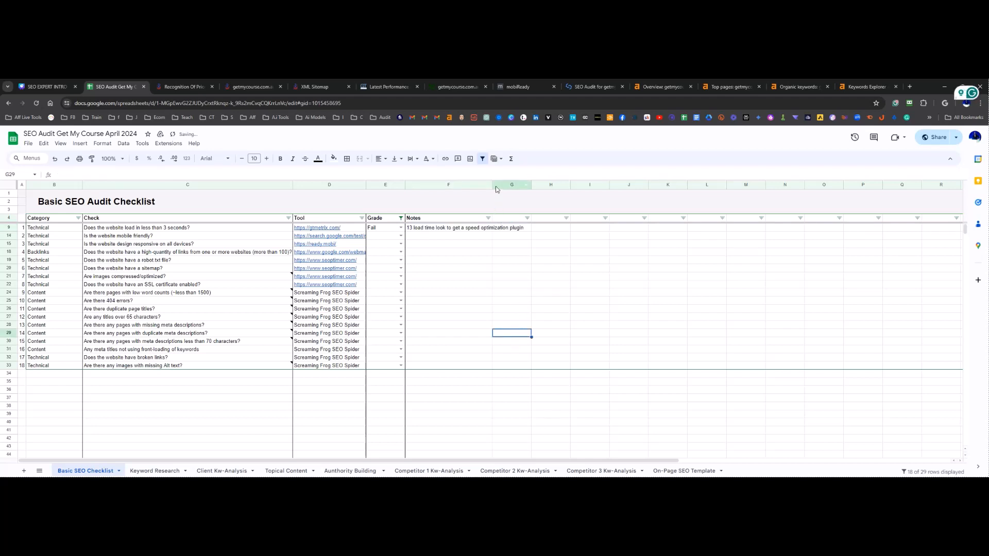
left_click_drag(493, 184, 556, 184)
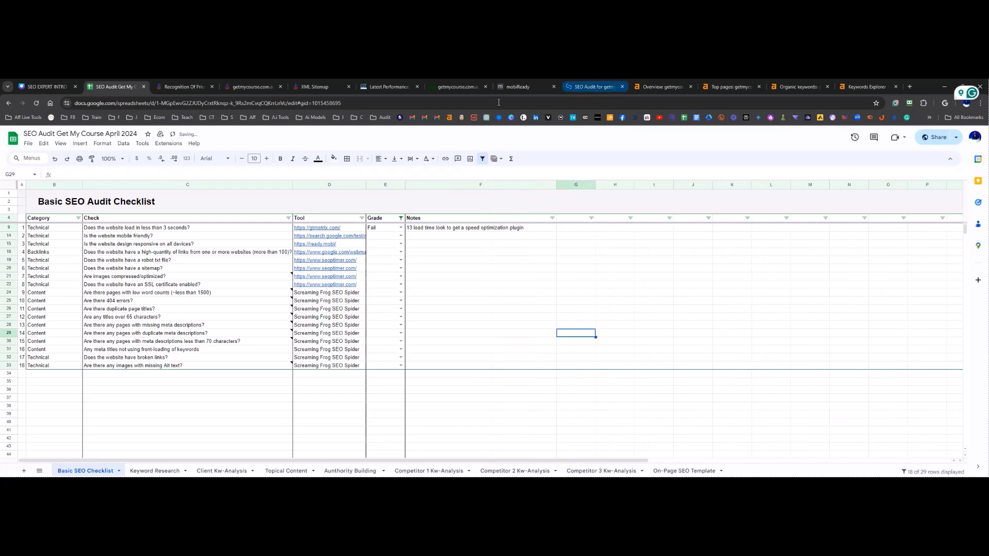
Step: Examine the BuiltWith detailed technology profile of getmycourse.com.au for the WordPress plugins and any speed optimization tool in use
left_click(450, 87)
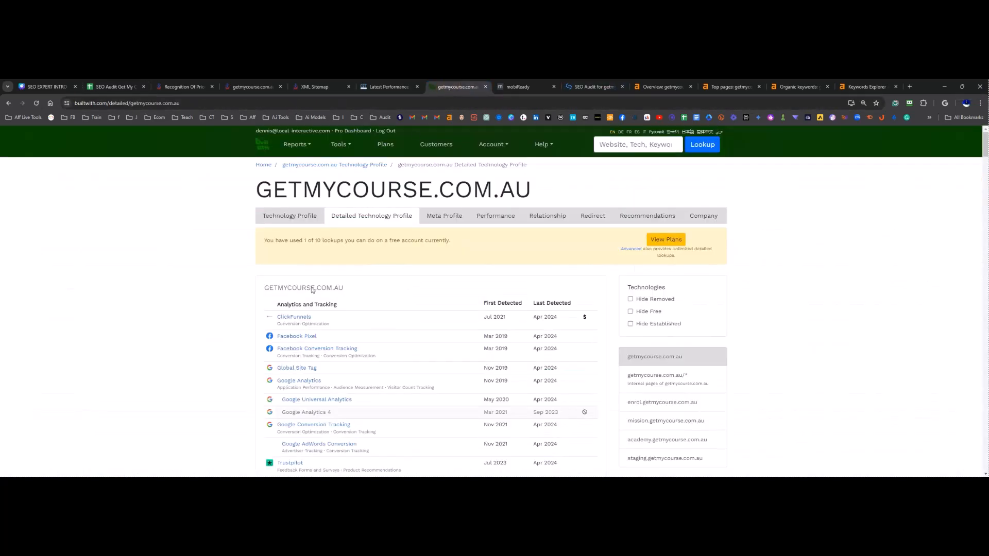
scroll(258, 348, "down", 3)
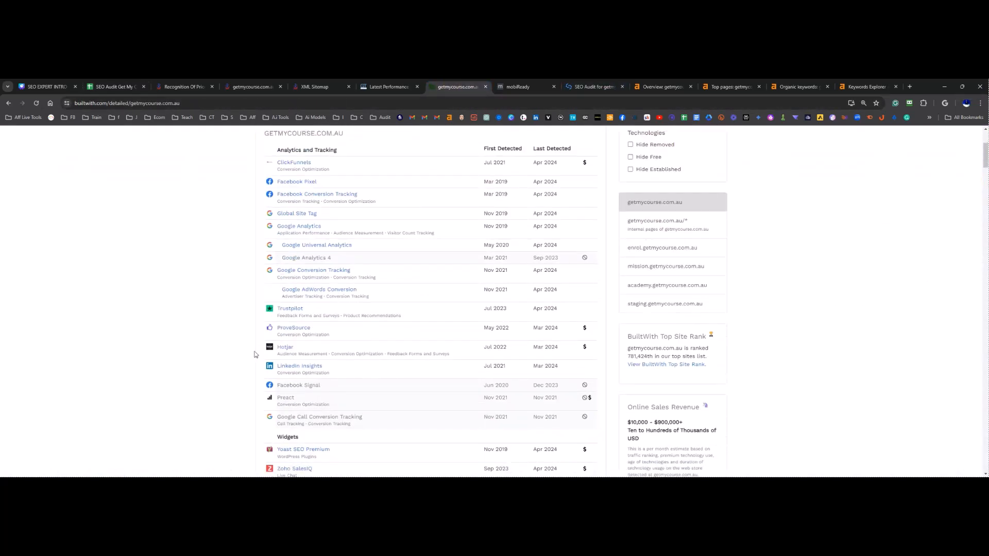
scroll(251, 347, "down", 2)
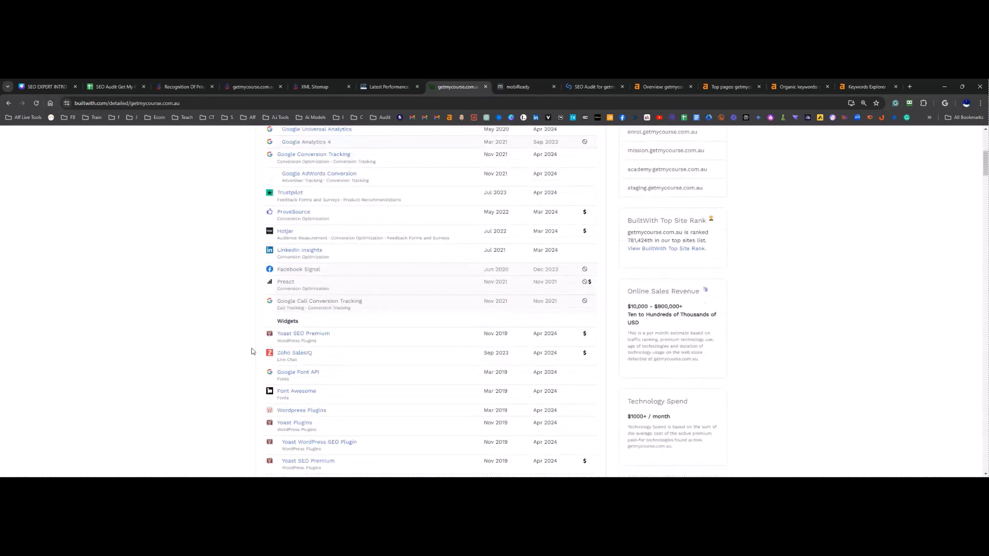
scroll(251, 351, "down", 1)
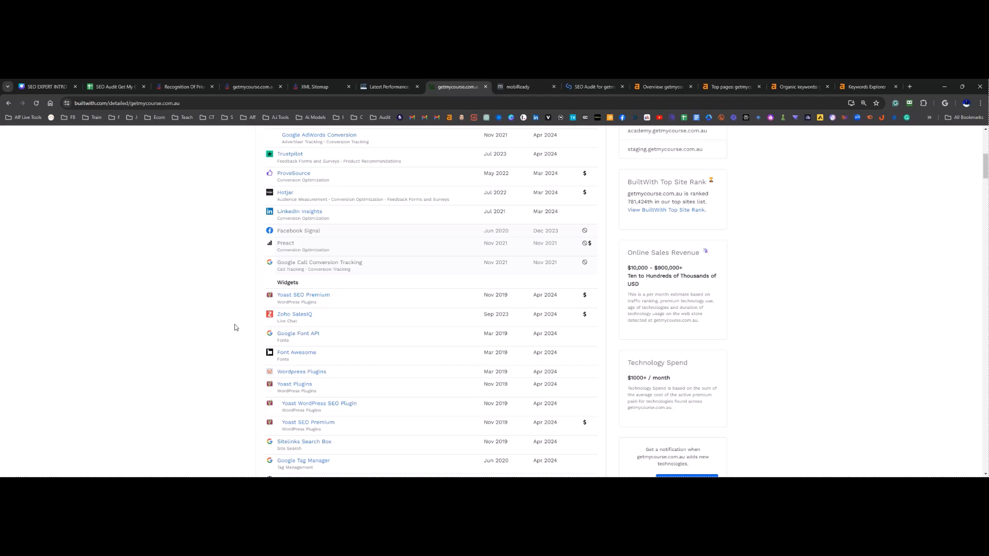
scroll(235, 327, "down", 3)
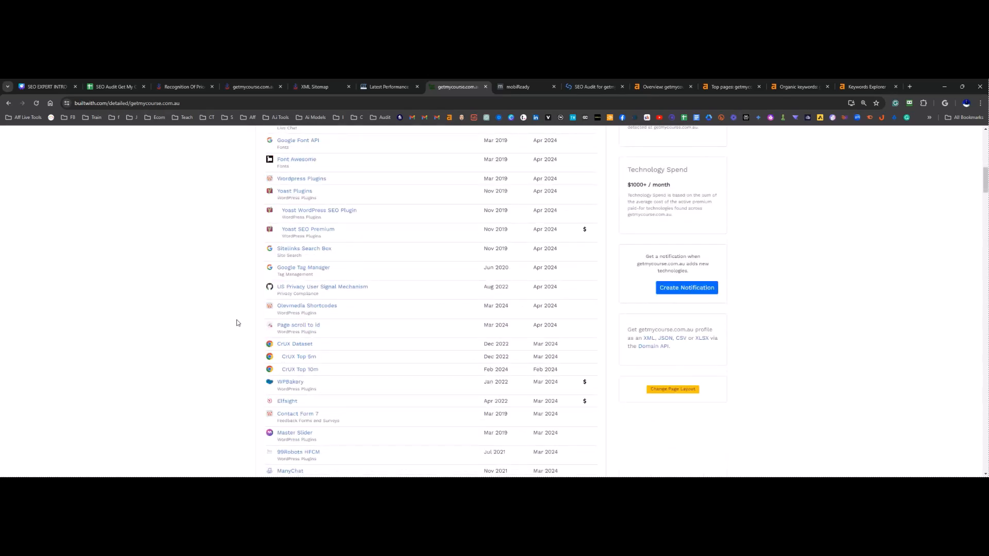
scroll(238, 323, "down", 3)
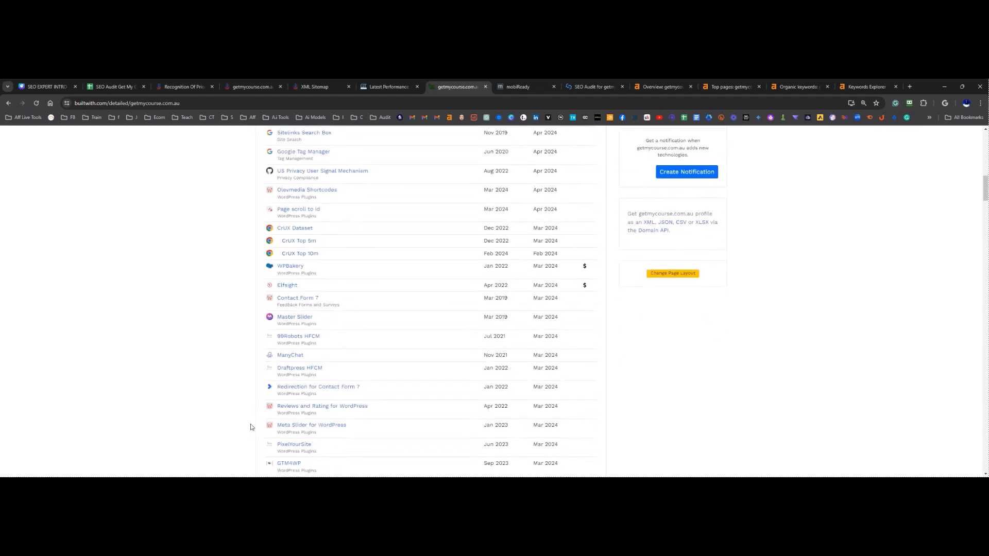
scroll(247, 375, "down", 3)
scroll(246, 373, "down", 3)
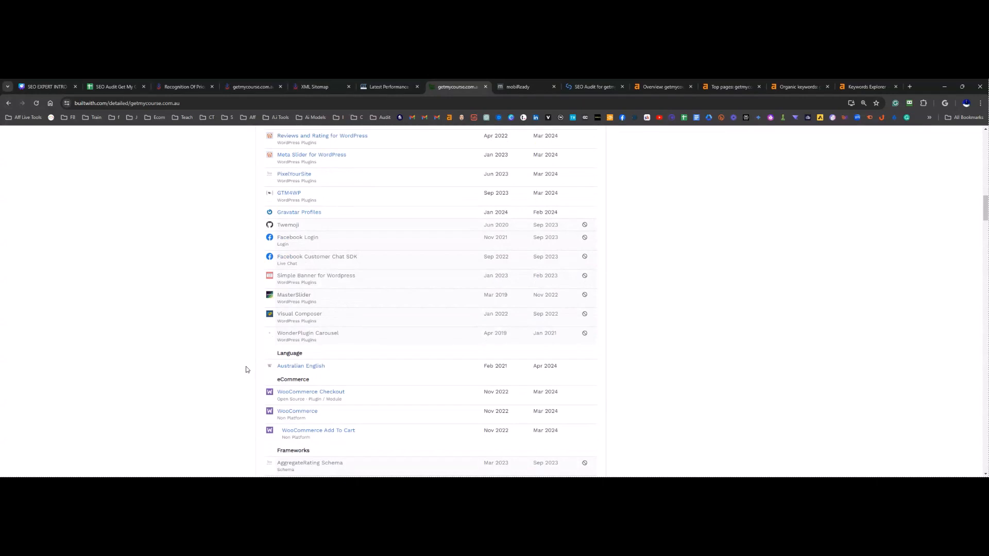
scroll(246, 369, "down", 3)
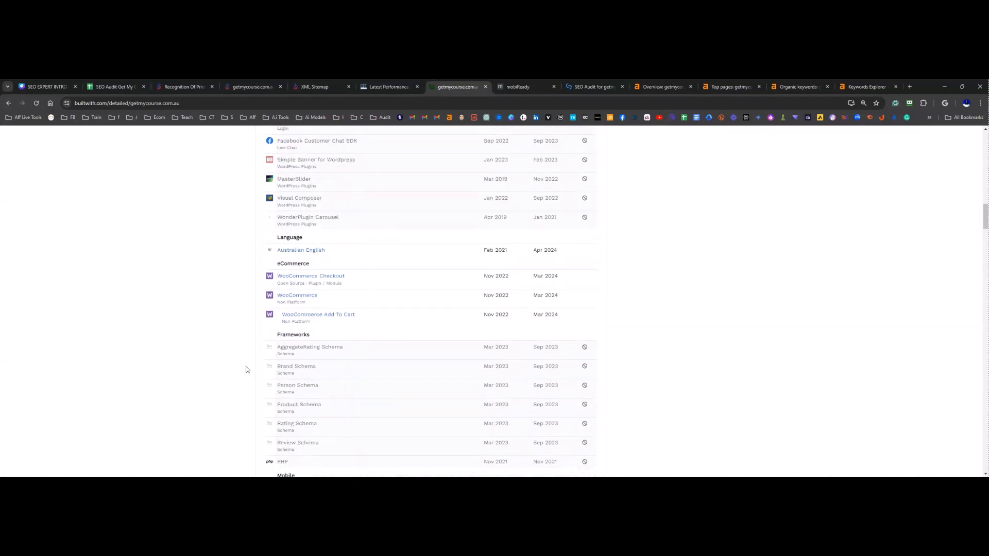
scroll(247, 373, "down", 3)
scroll(247, 386, "down", 3)
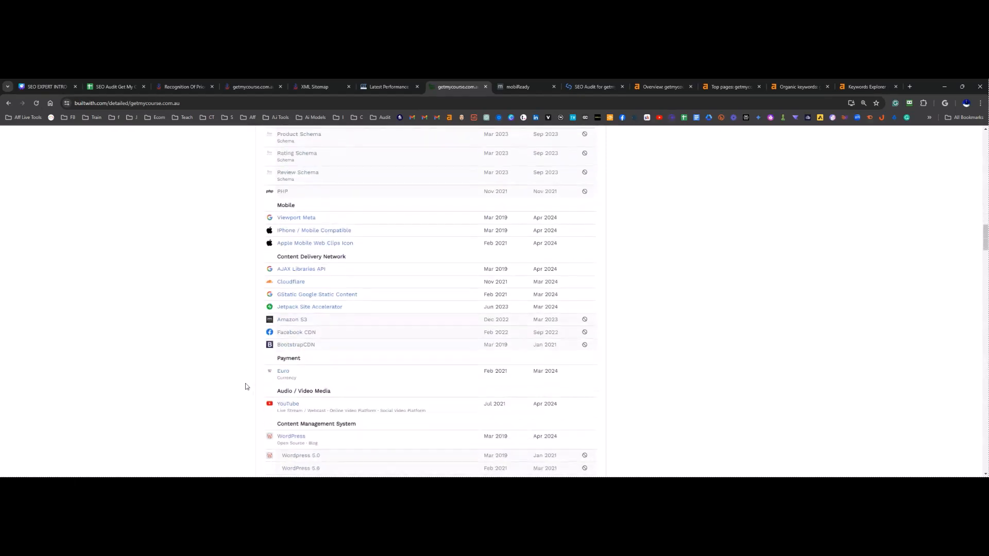
scroll(248, 398, "down", 4)
scroll(247, 402, "up", 4)
scroll(230, 345, "up", 8)
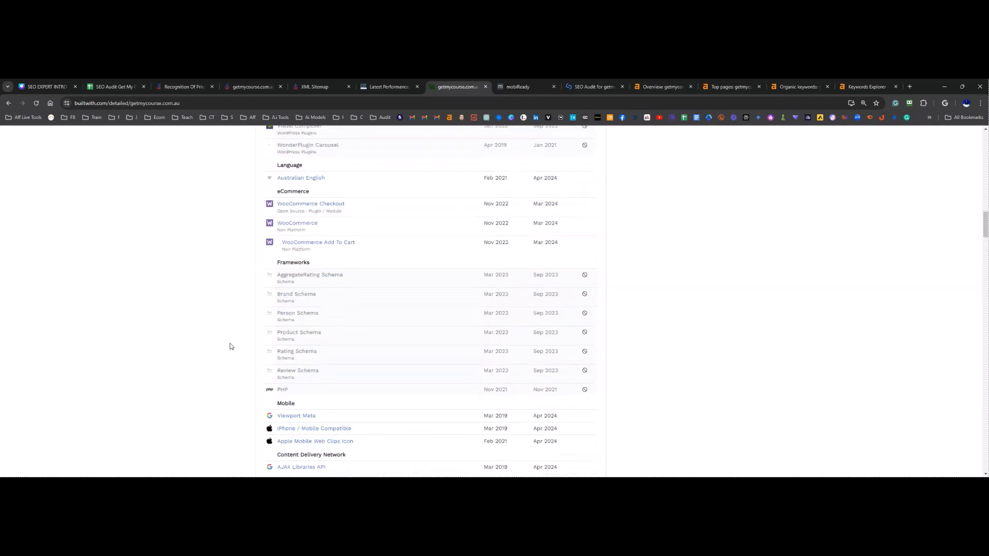
scroll(229, 346, "up", 8)
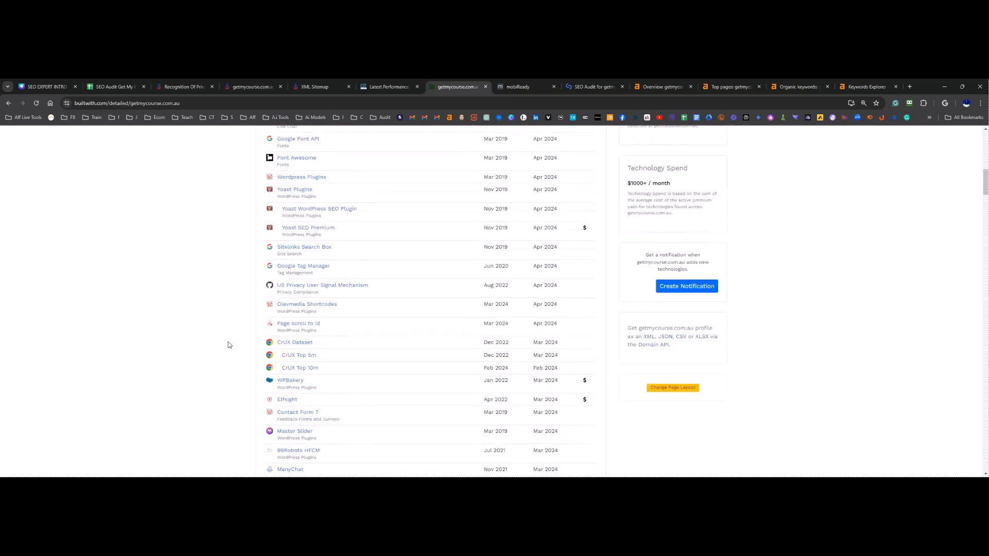
scroll(229, 344, "down", 4)
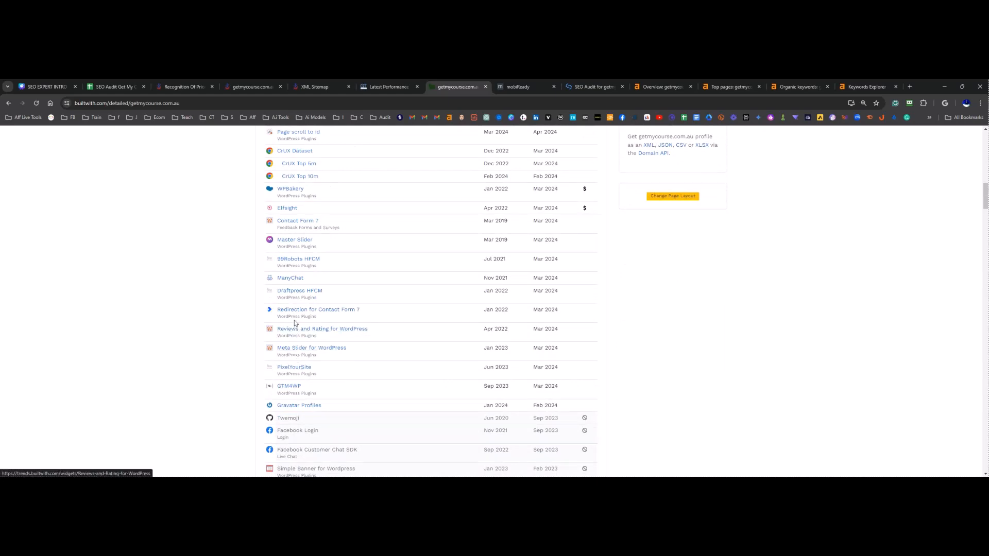
scroll(426, 316, "up", 2)
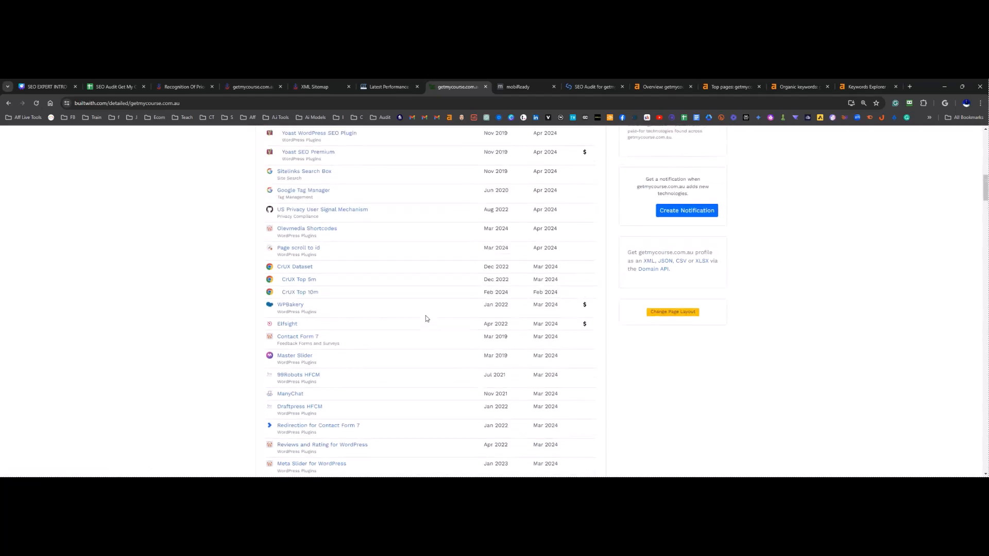
scroll(426, 318, "up", 1)
scroll(426, 318, "up", 1)
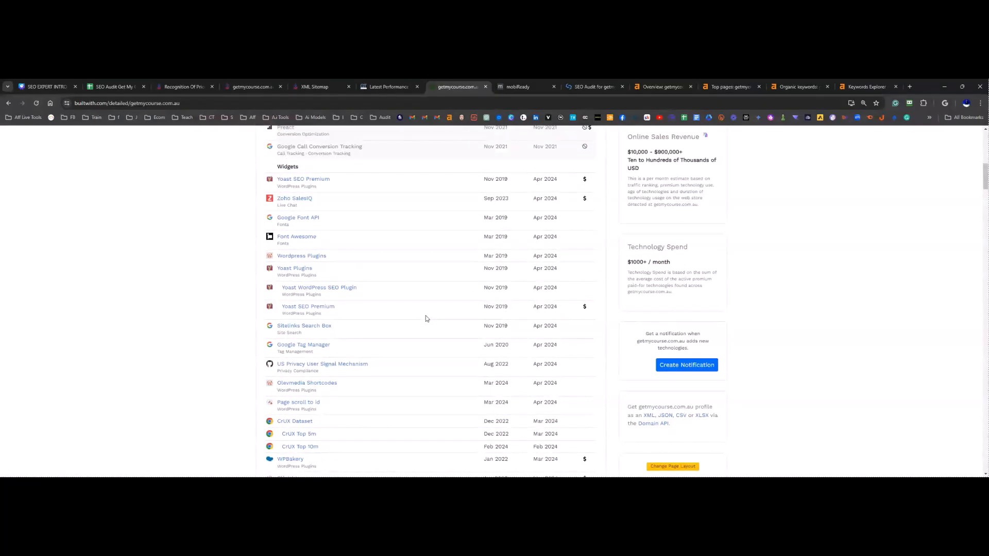
scroll(425, 318, "up", 3)
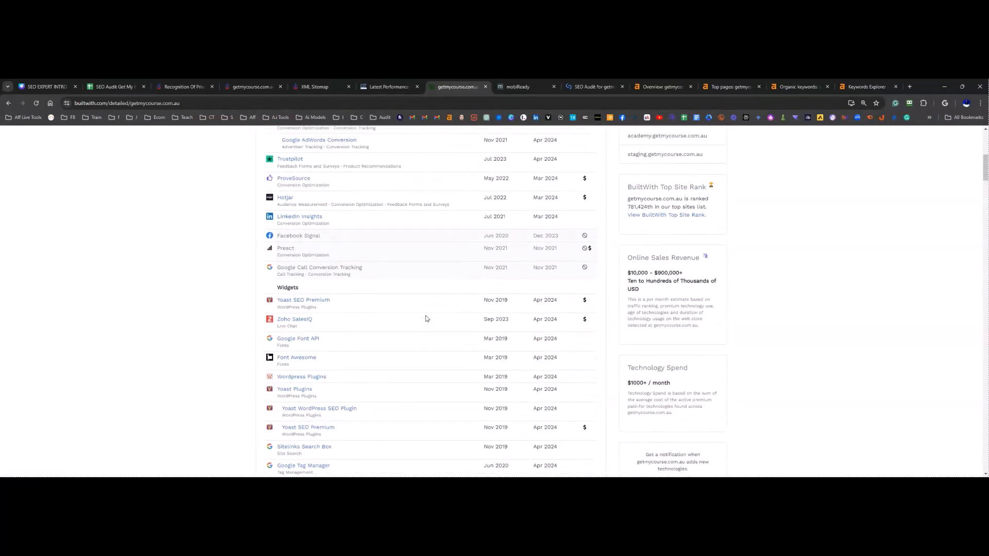
scroll(426, 318, "up", 4)
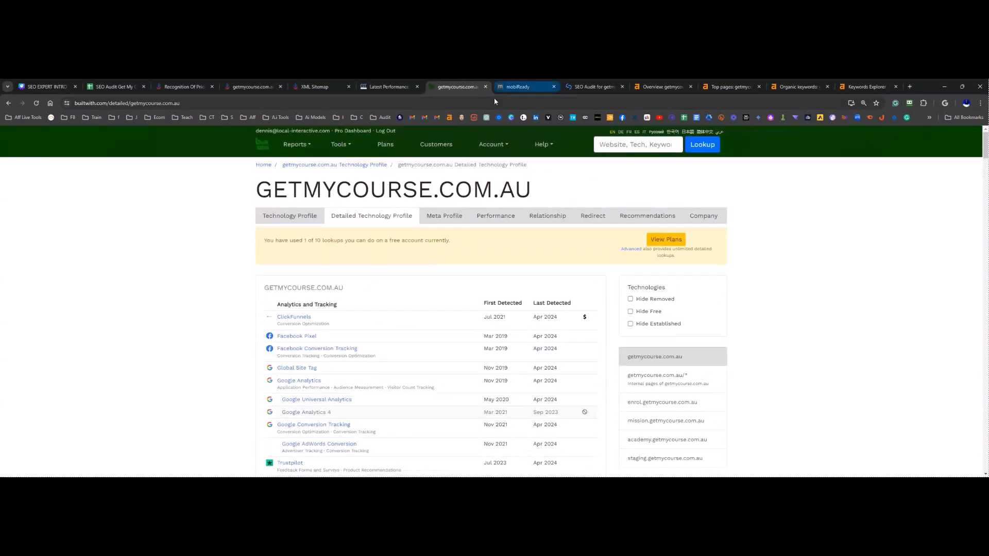
Step: Search Google for "wprocket" in a new tab, open the WP Rocket site and view its pricing page
left_click(910, 87)
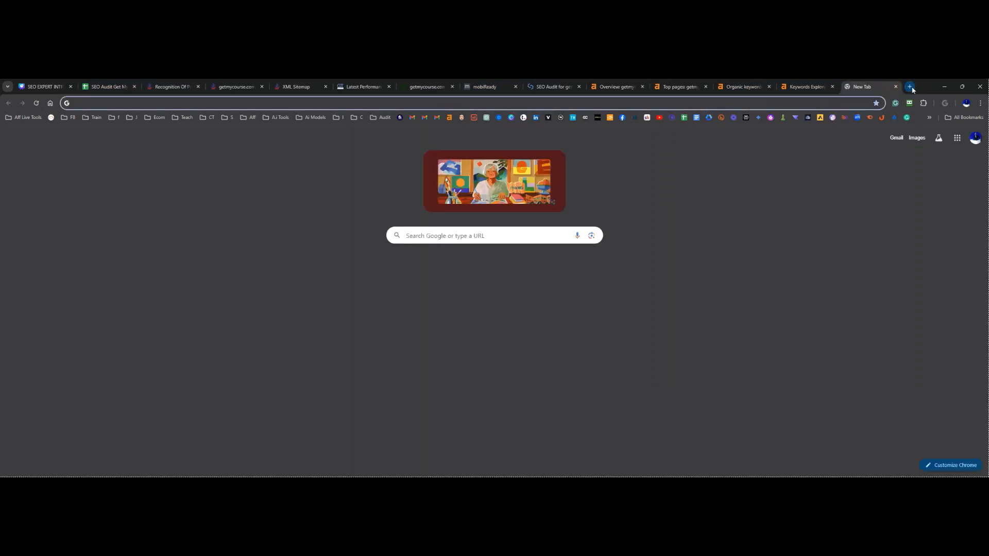
type("wprocket")
key("Return")
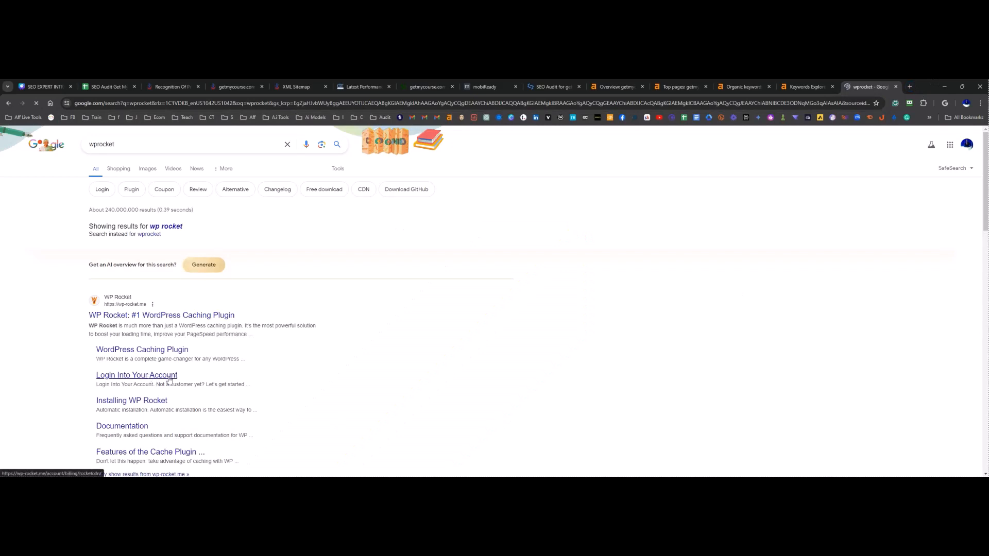
left_click(199, 316)
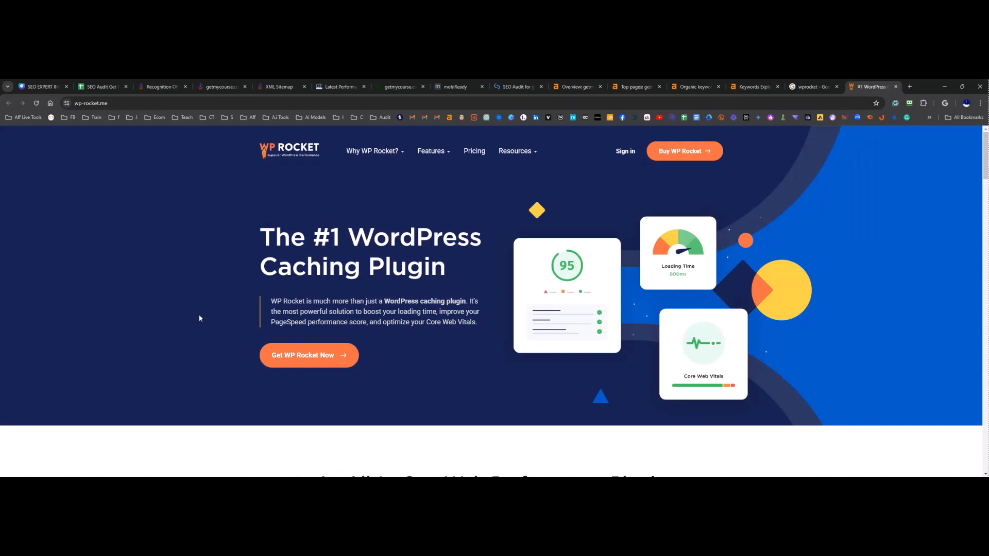
left_click(483, 152)
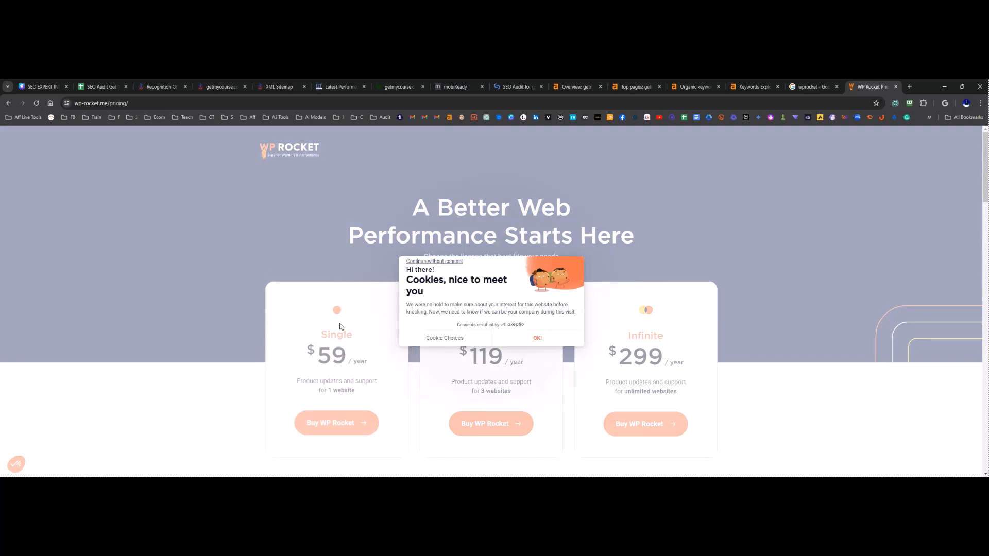
Step: Close the WP Rocket and Google search tabs and append "look to get wprocket" to the load-time note in the audit checklist
left_click(895, 88)
left_click(895, 87)
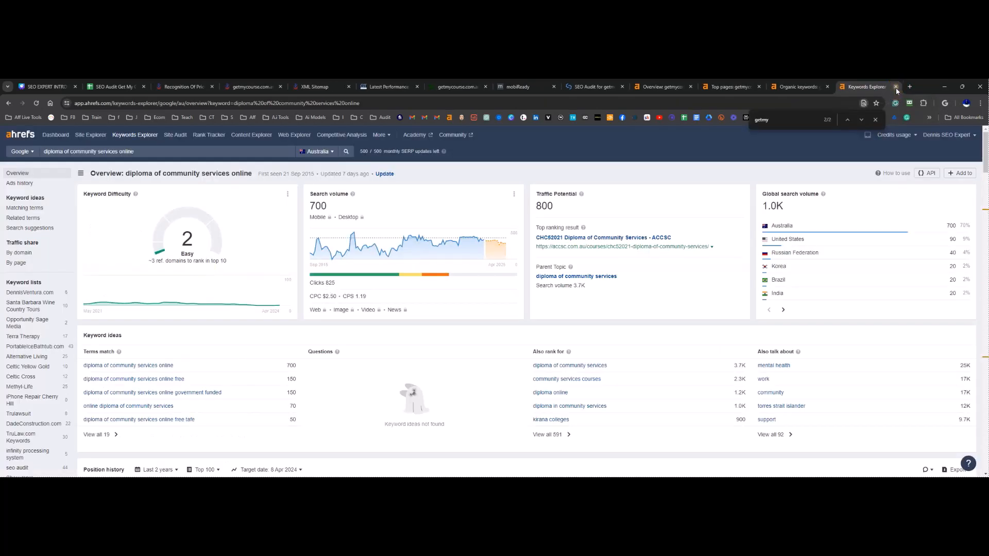
left_click(105, 87)
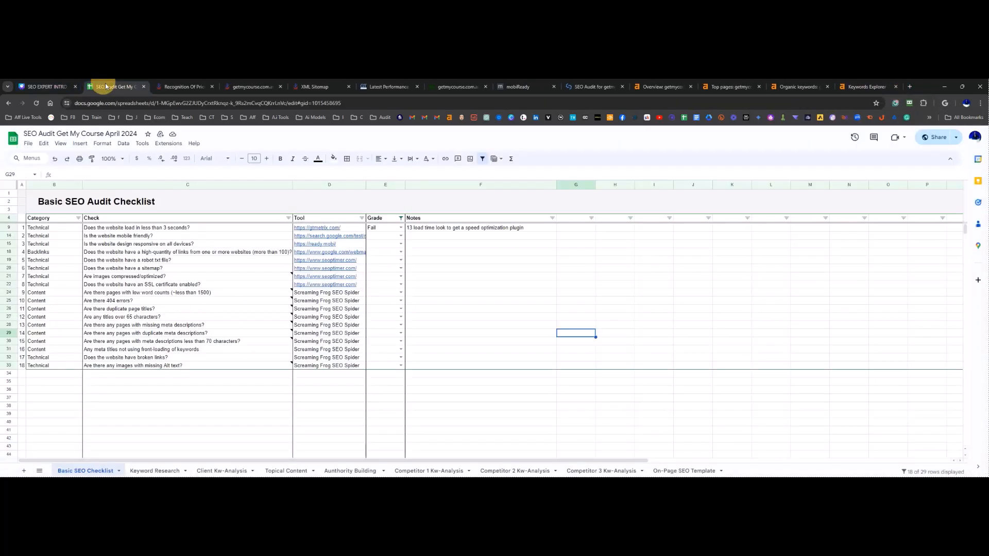
left_click(463, 228)
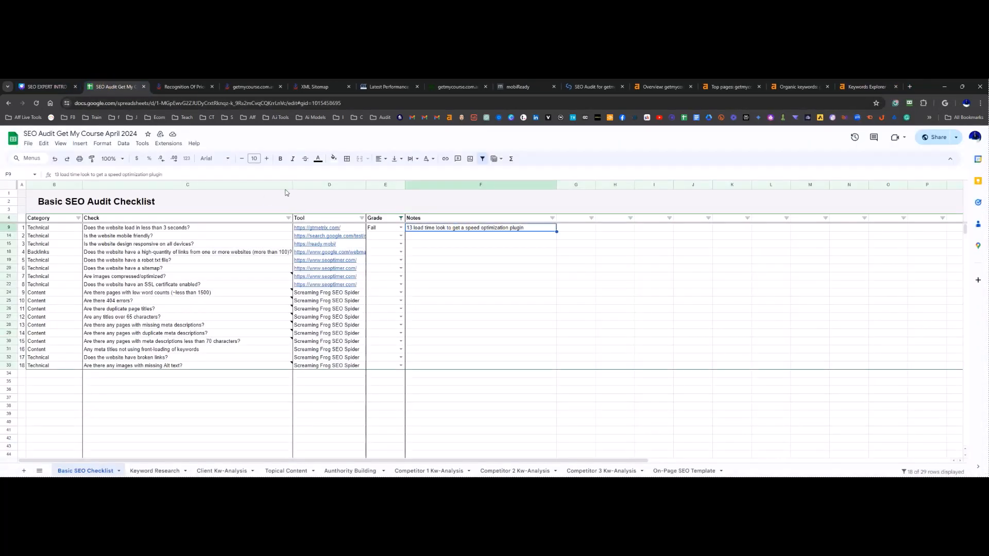
left_click(296, 174)
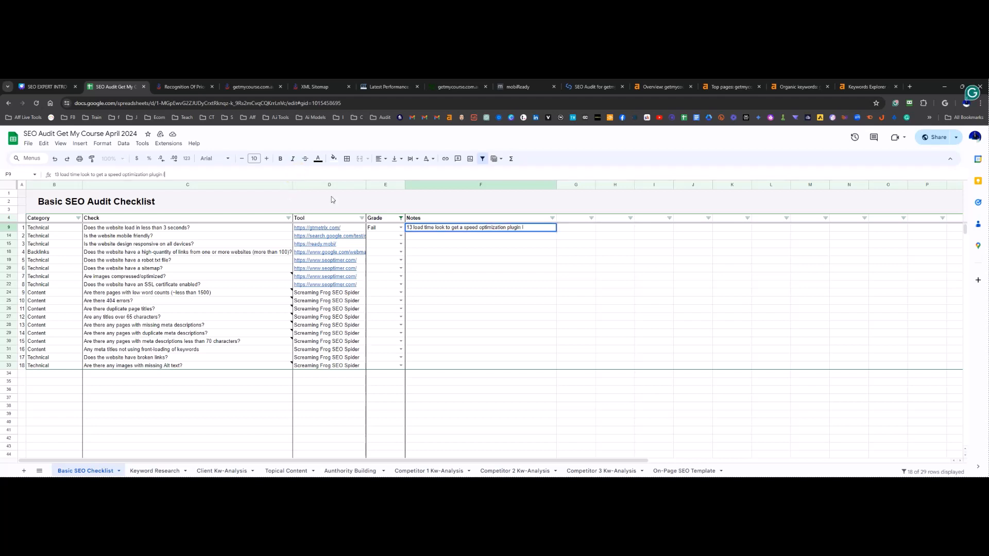
type("look to get wprocket")
key("Return")
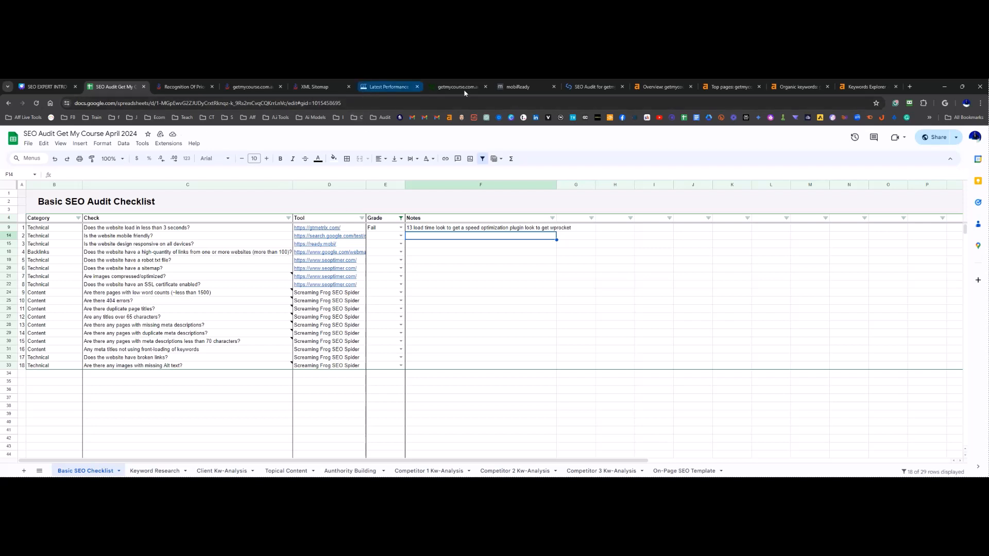
Step: View the mobiReady device previews, and inspect the getmycourse.com.au homepage in the developer tools' responsive mobile view
left_click(537, 92)
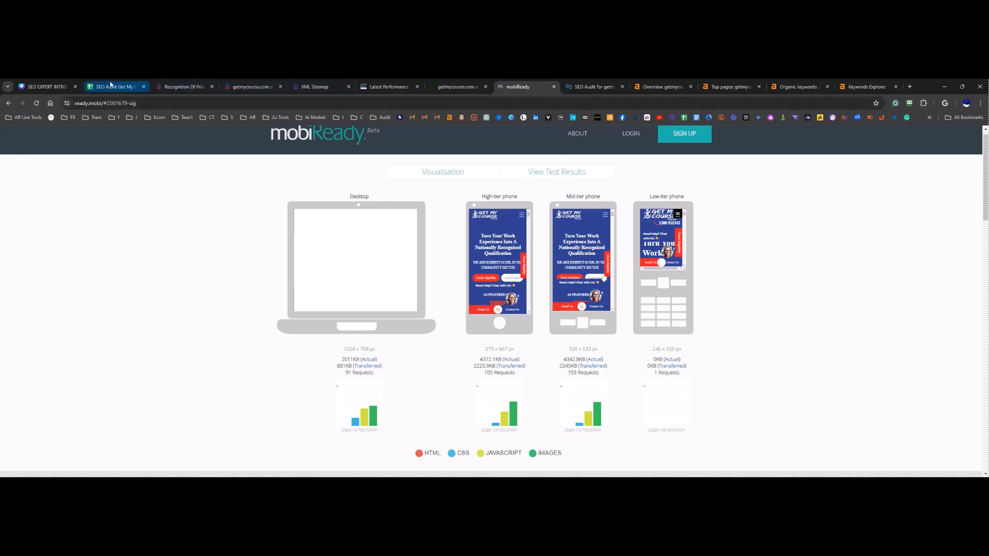
left_click(178, 89)
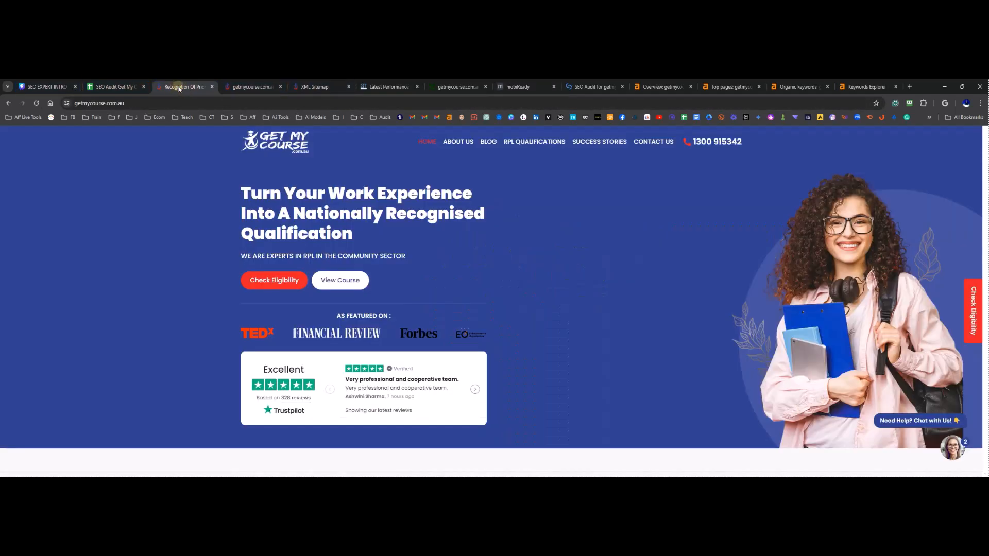
right_click(177, 314)
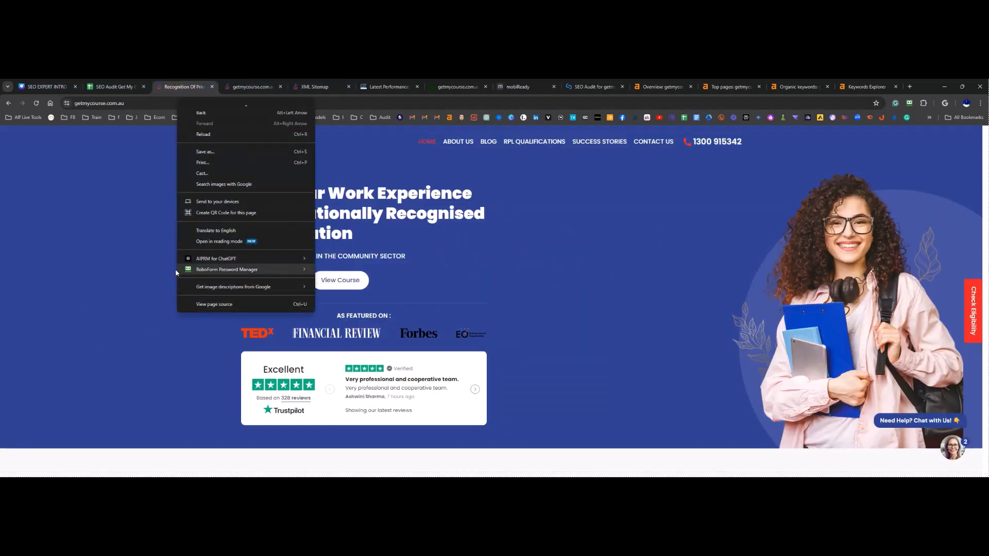
left_click(644, 404)
scroll(644, 404, "down", 3)
right_click(144, 360)
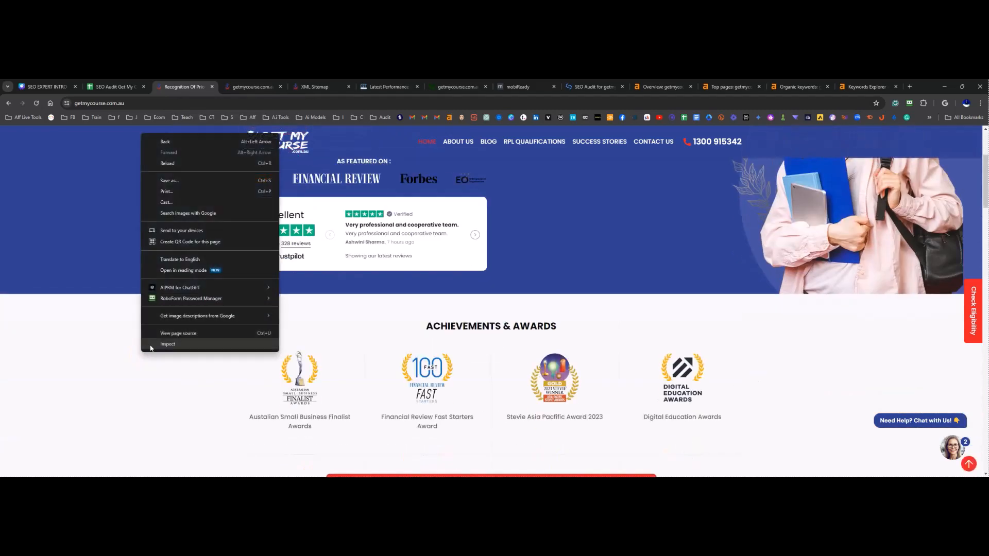
left_click(151, 346)
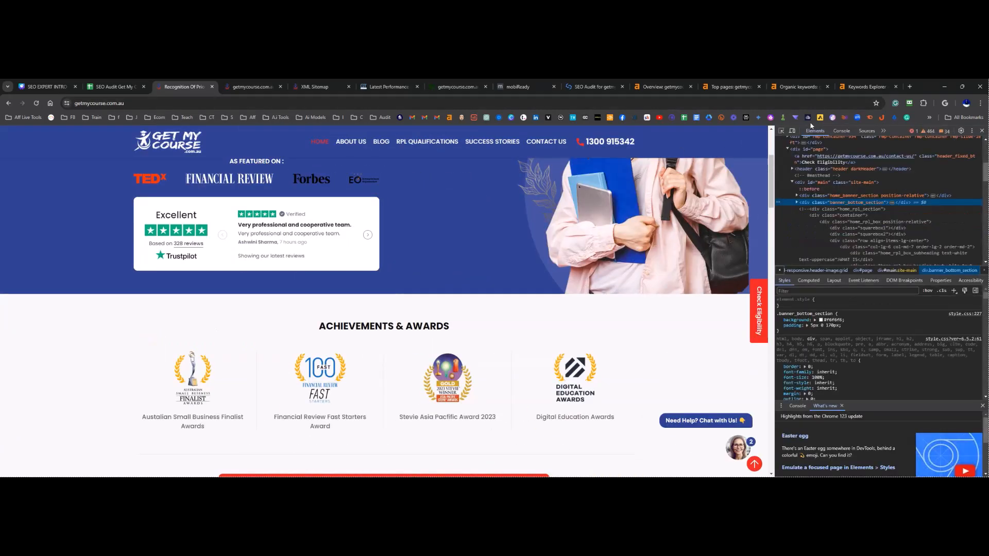
left_click(793, 132)
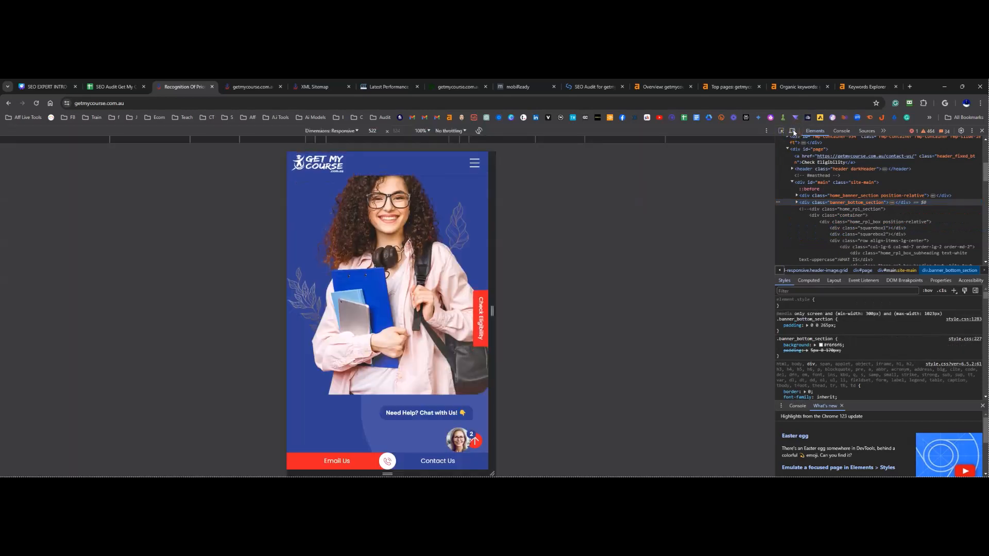
Step: Examine the courses section of the homepage in the mobile layout, and close the developer tools
scroll(419, 263, "down", 15)
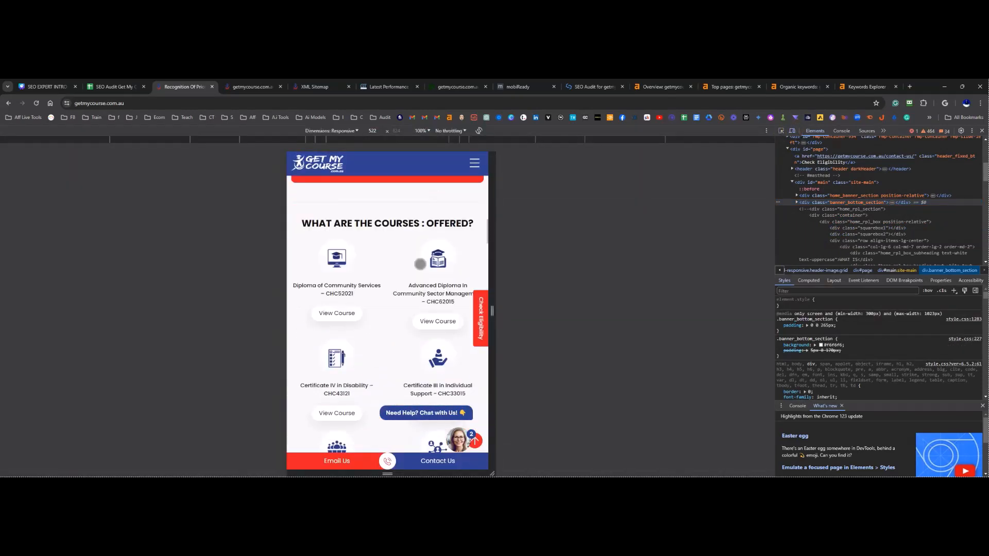
scroll(419, 263, "up", 4)
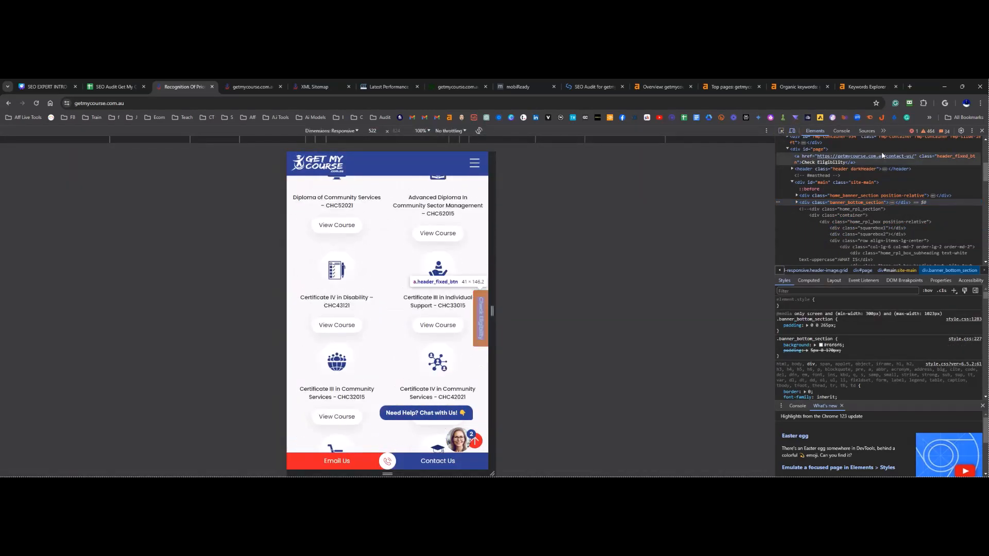
left_click(794, 131)
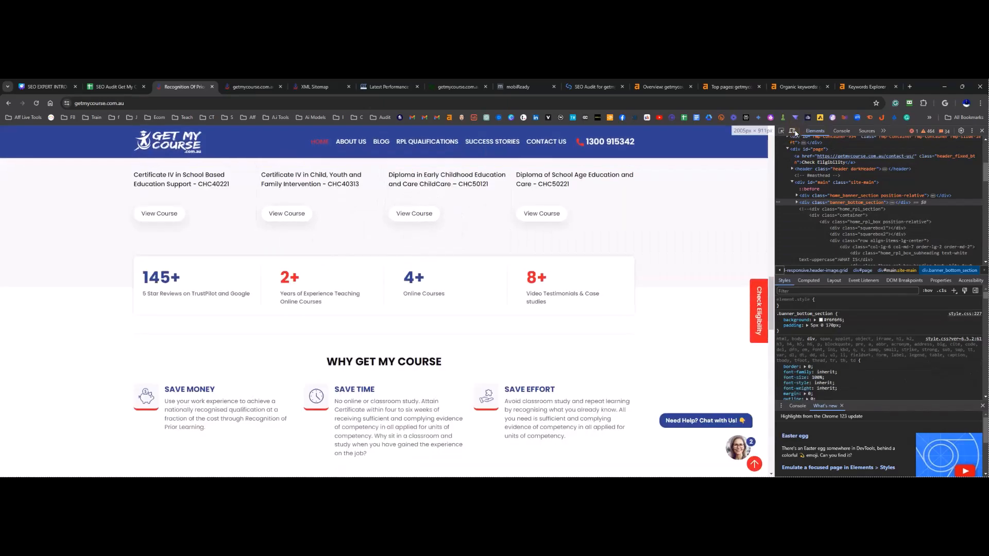
left_click(982, 131)
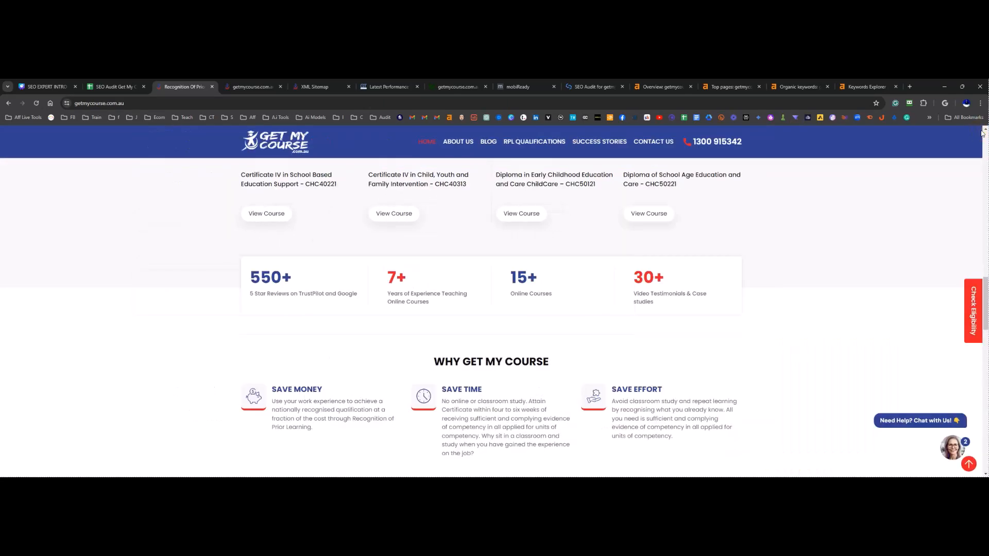
scroll(251, 311, "up", 1)
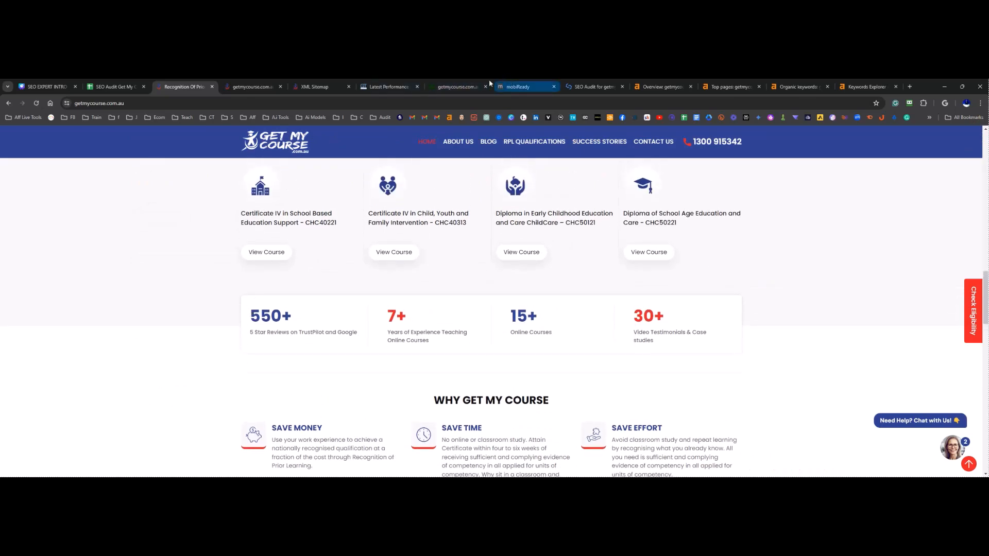
Step: Grade both the mobile-friendly check and the responsive-design check as Pass in the audit checklist
left_click(109, 86)
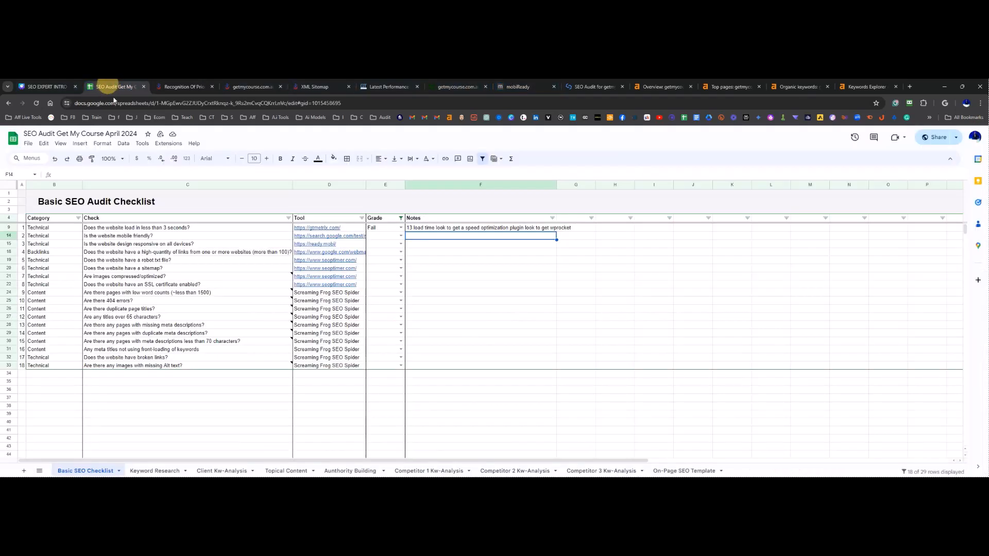
left_click(400, 236)
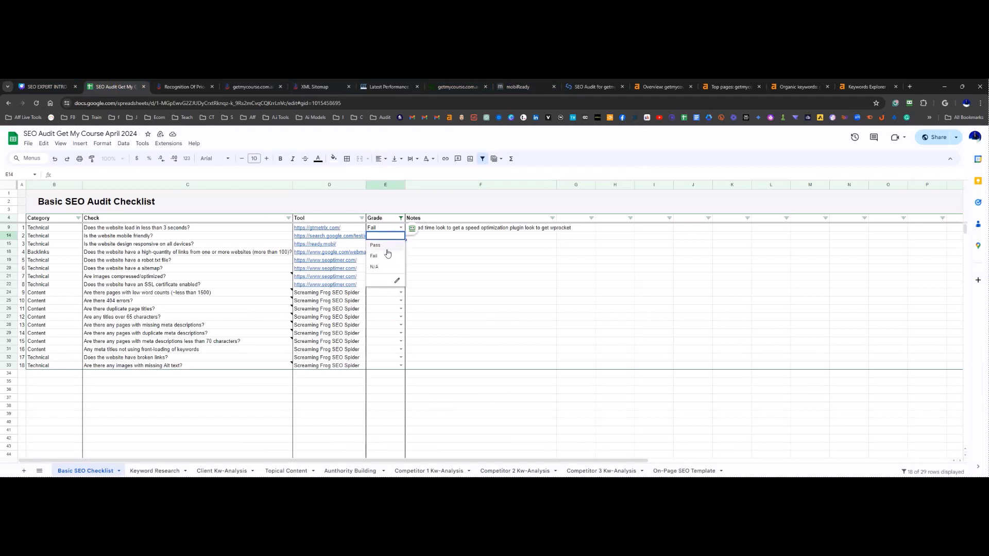
left_click(391, 248)
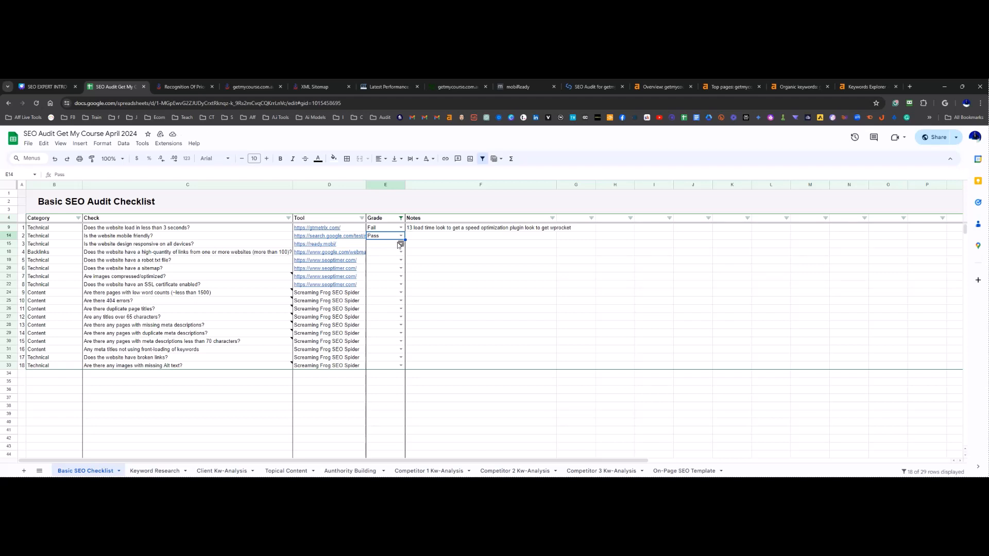
left_click(401, 244)
left_click(390, 256)
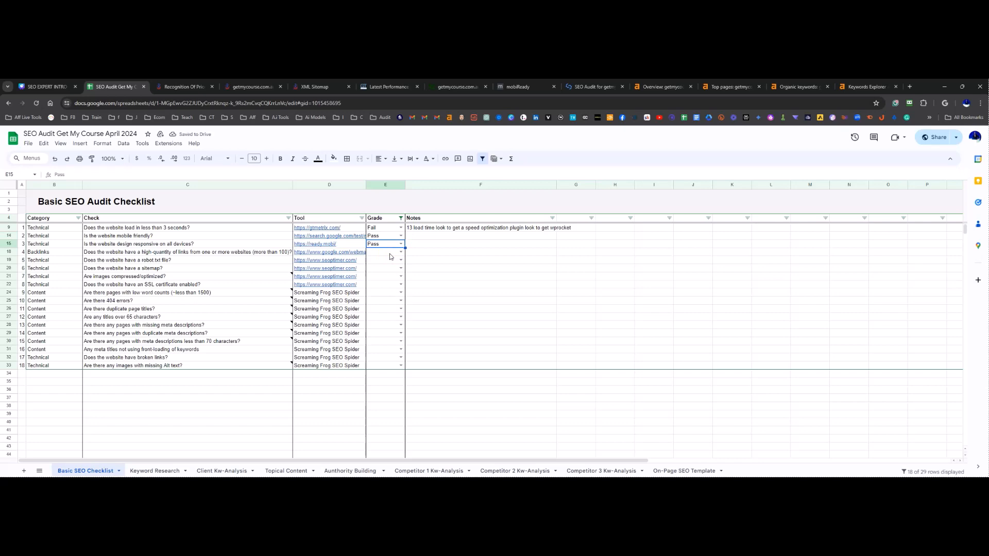
Step: Review the Domain Rating in the Ahrefs overview of getmycourse.com.au alongside the client's business info notes in Notepad
left_click(663, 87)
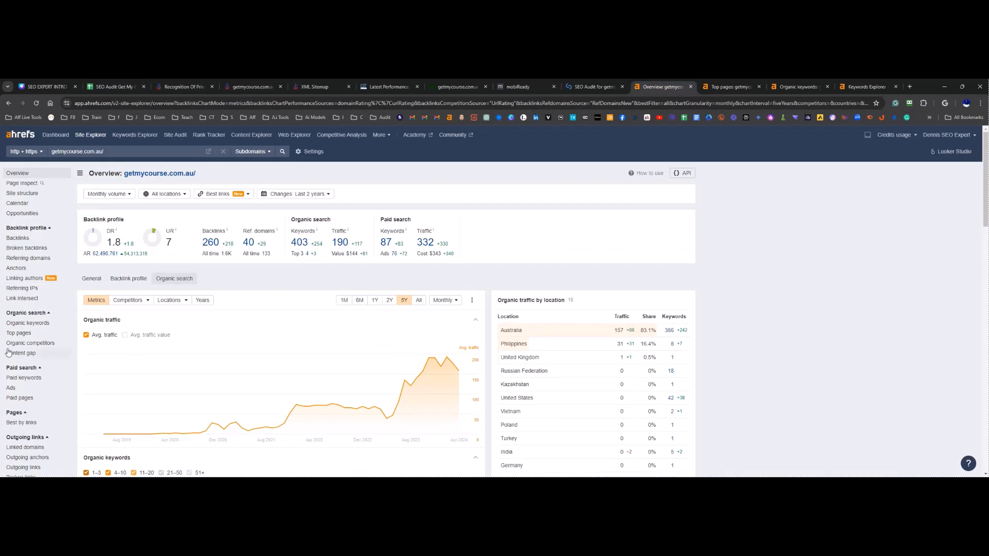
left_click_drag(138, 246, 91, 236)
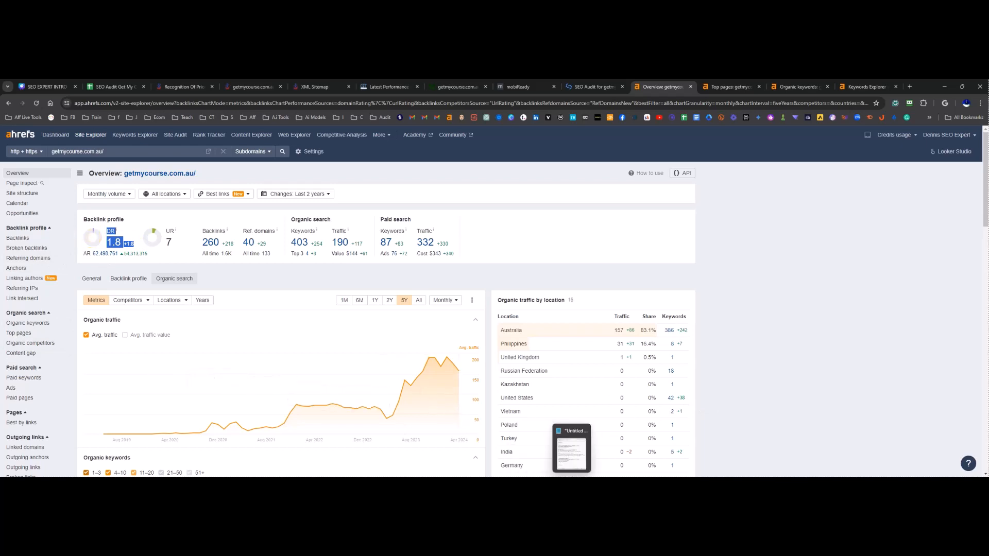
left_click(570, 482)
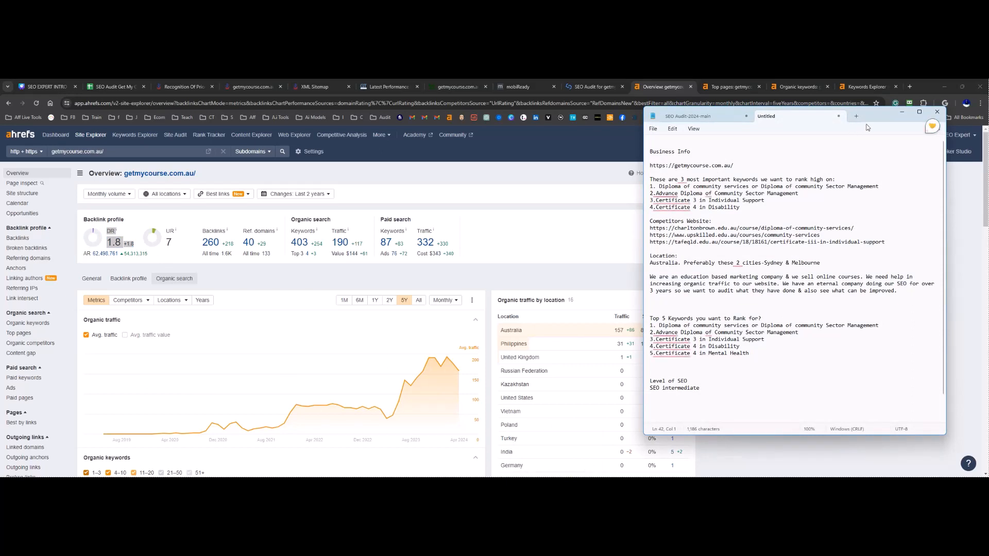
left_click_drag(875, 123, 783, 124)
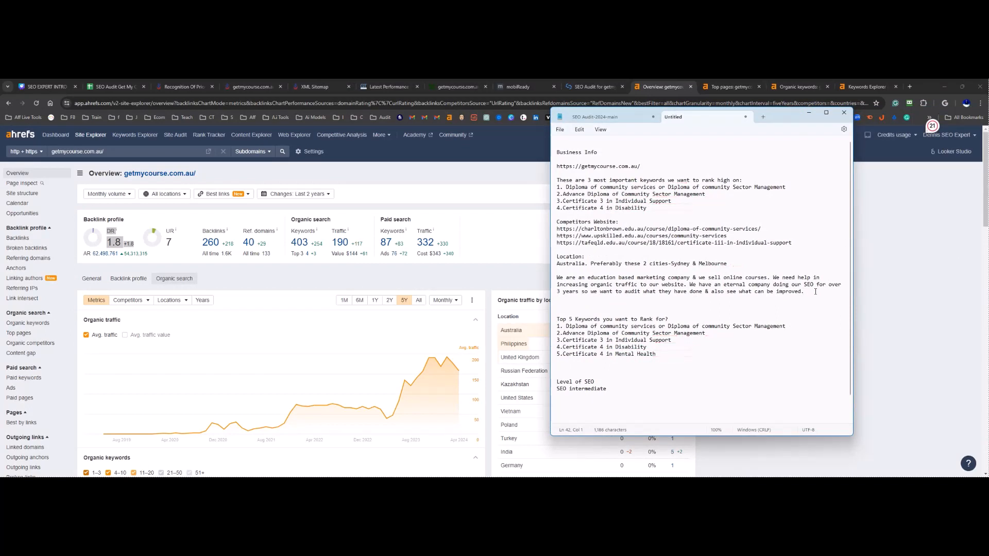
left_click(493, 266)
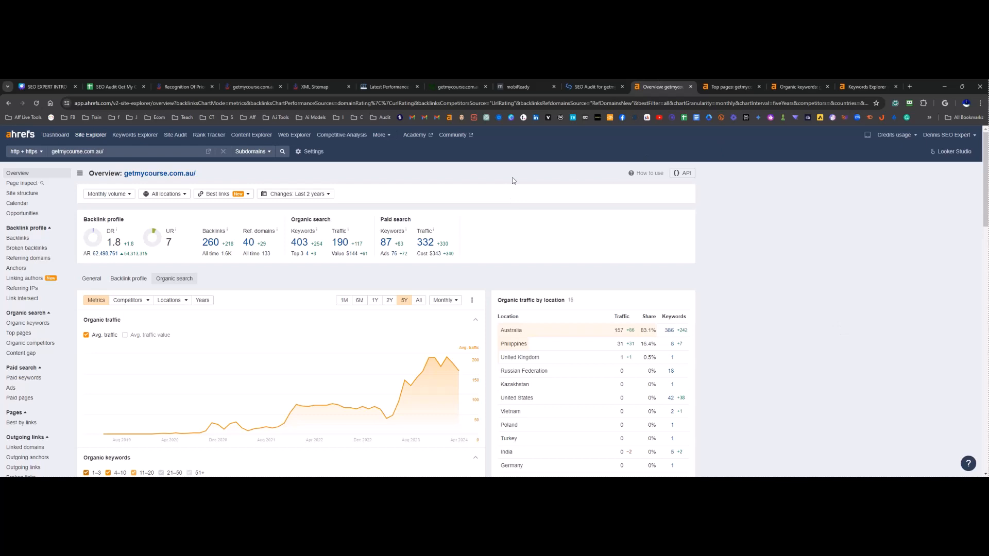
Step: Open the site's Ahrefs backlinks report in a new tab, filter it to dofollow links and sort by DR, highest first
middle_click(27, 238)
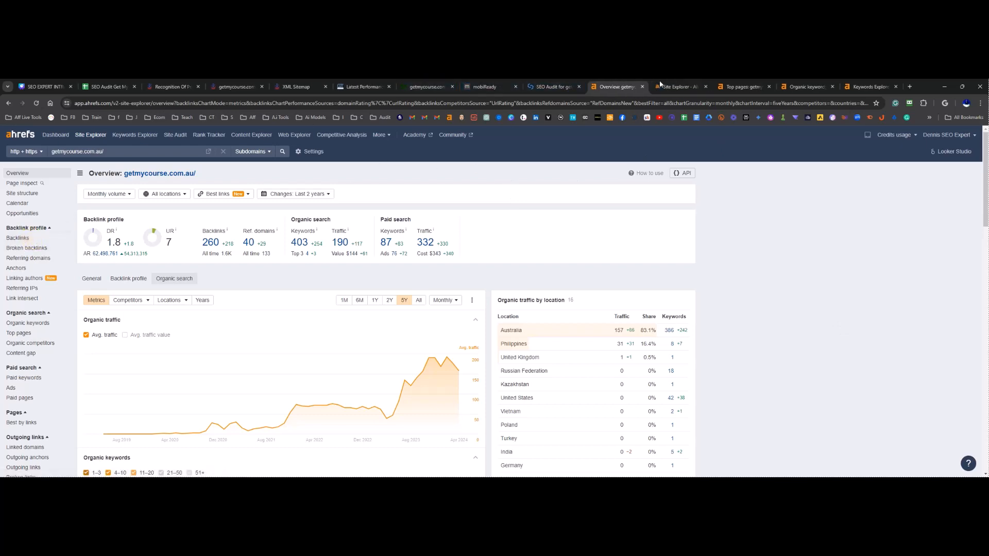
left_click(662, 86)
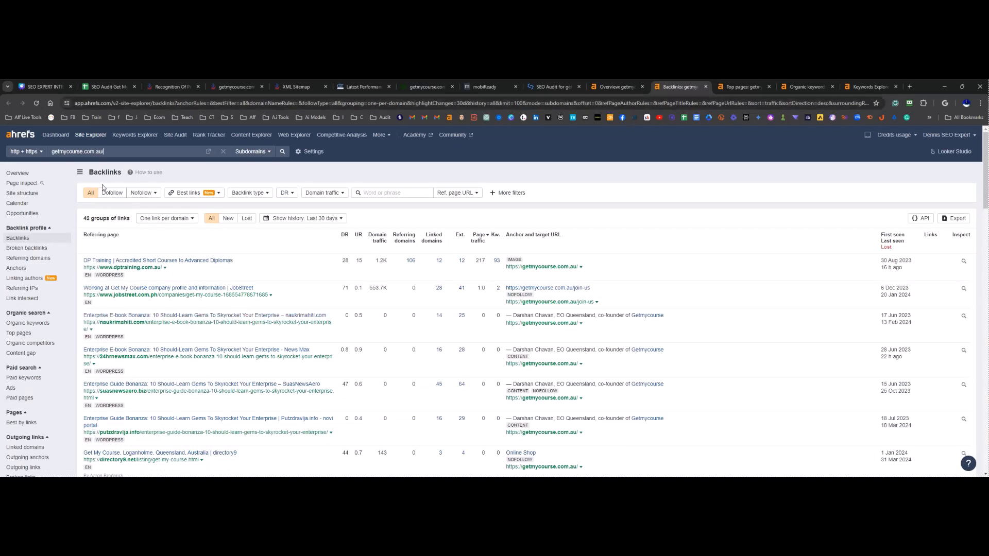
left_click(116, 195)
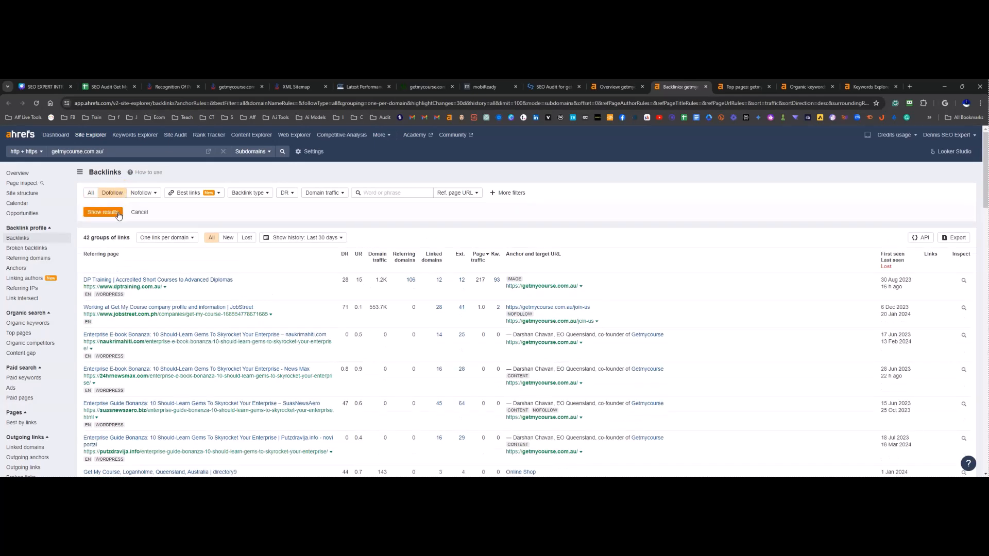
left_click(115, 219)
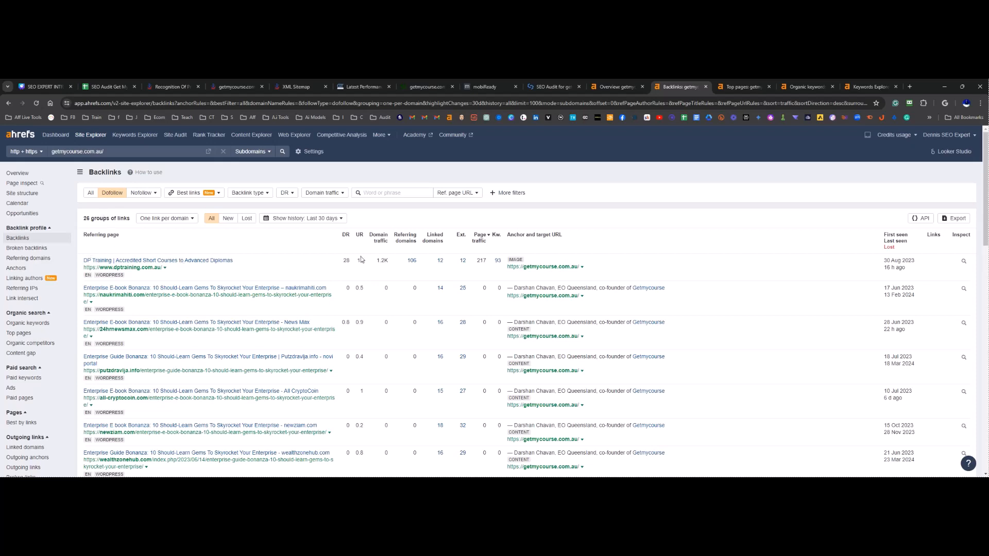
left_click(350, 239)
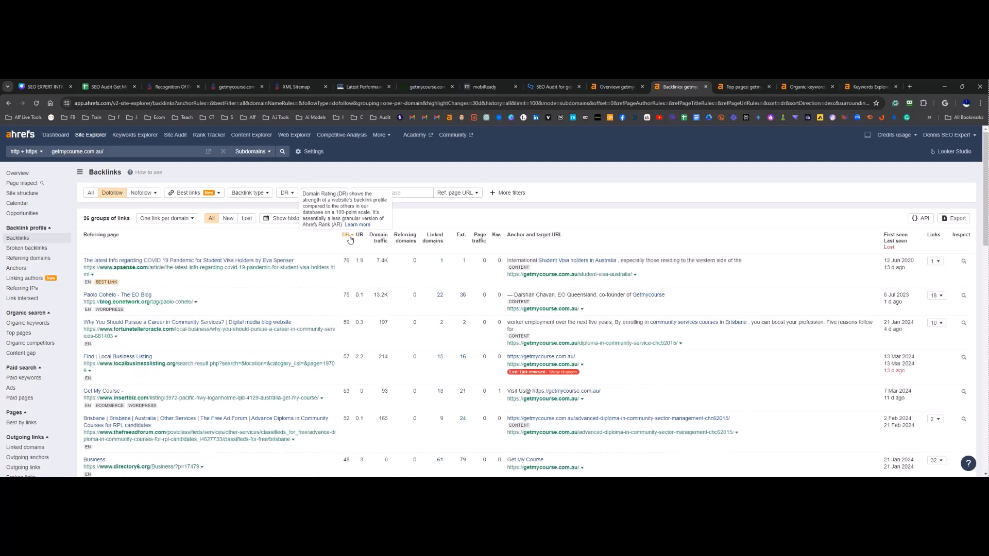
Step: Examine the dofollow referring pages through the whole backlinks list for their DR values and link quality
scroll(350, 313, "down", 6)
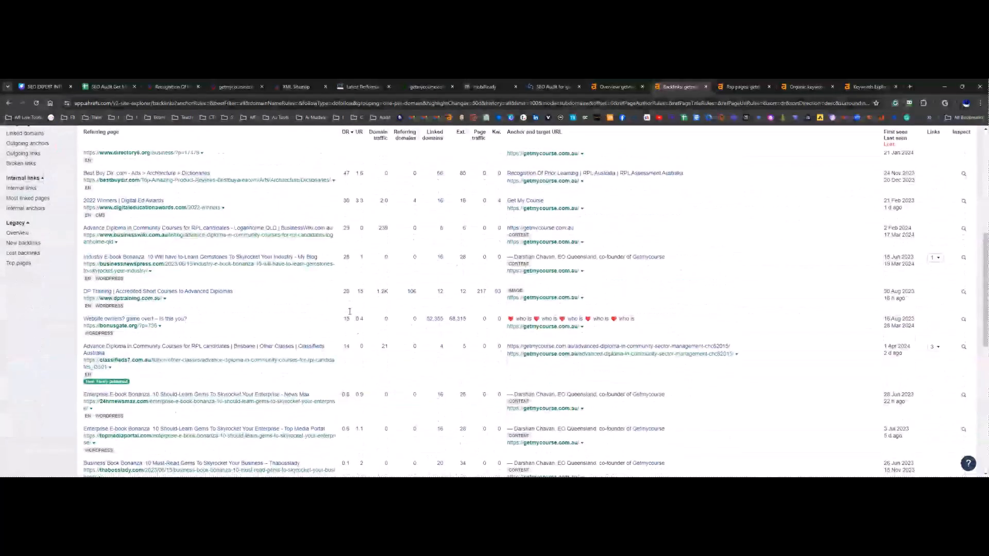
scroll(349, 311, "down", 3)
scroll(347, 278, "up", 1)
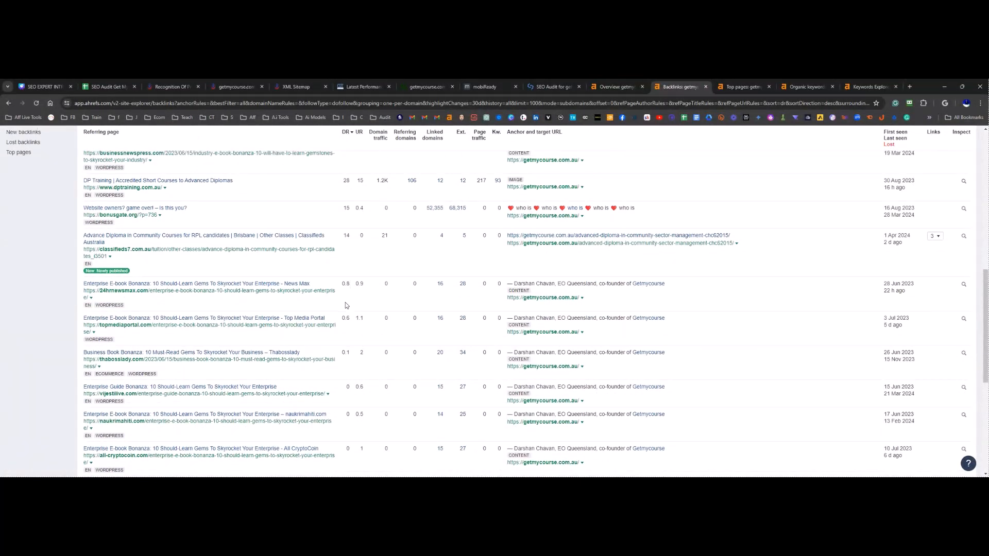
scroll(353, 350, "down", 5)
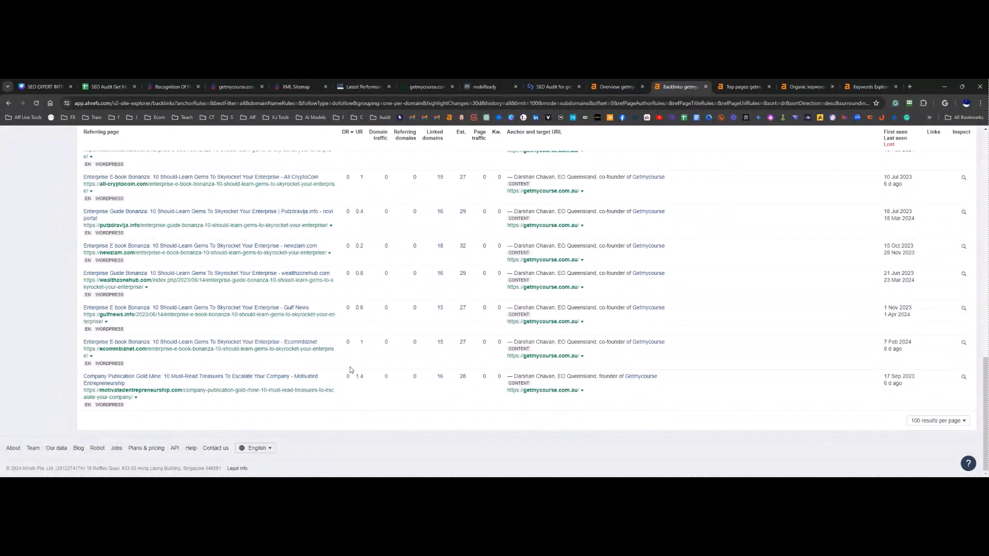
scroll(350, 369, "up", 5)
scroll(350, 369, "up", 4)
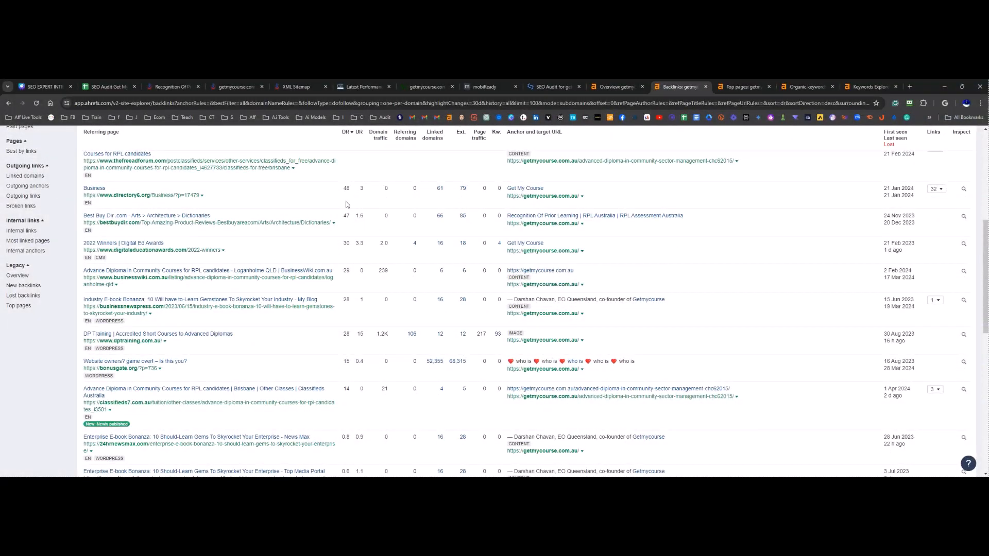
scroll(346, 211, "up", 3)
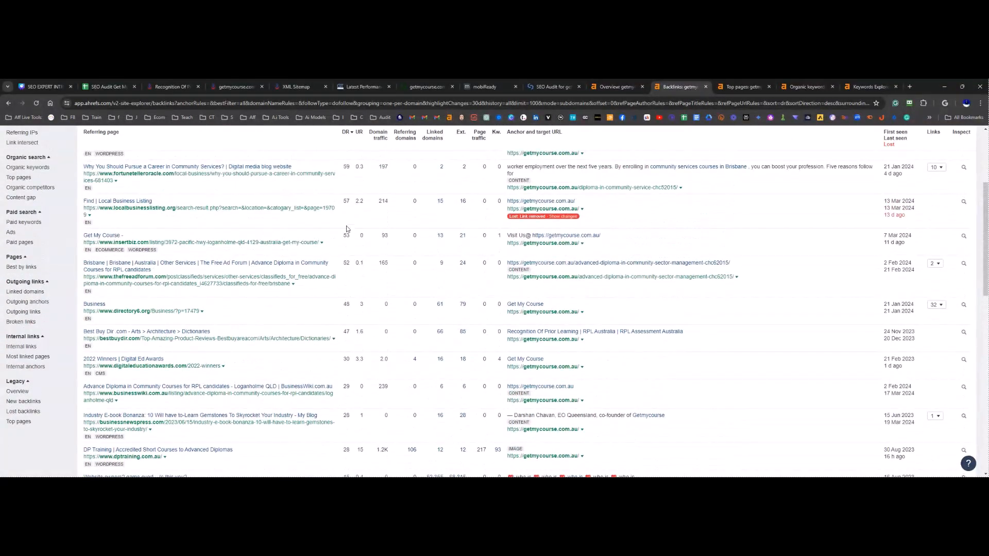
Step: Examine the anchor texts and target URLs of the highest-DR dofollow backlinks, marking the student visa and Getmycourse anchors
scroll(344, 208, "up", 2)
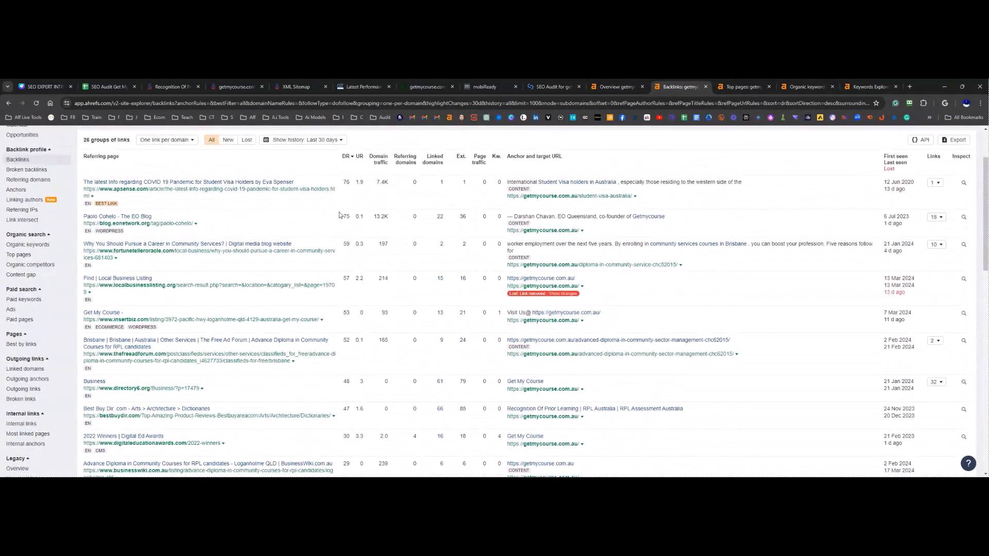
scroll(342, 215, "up", 2)
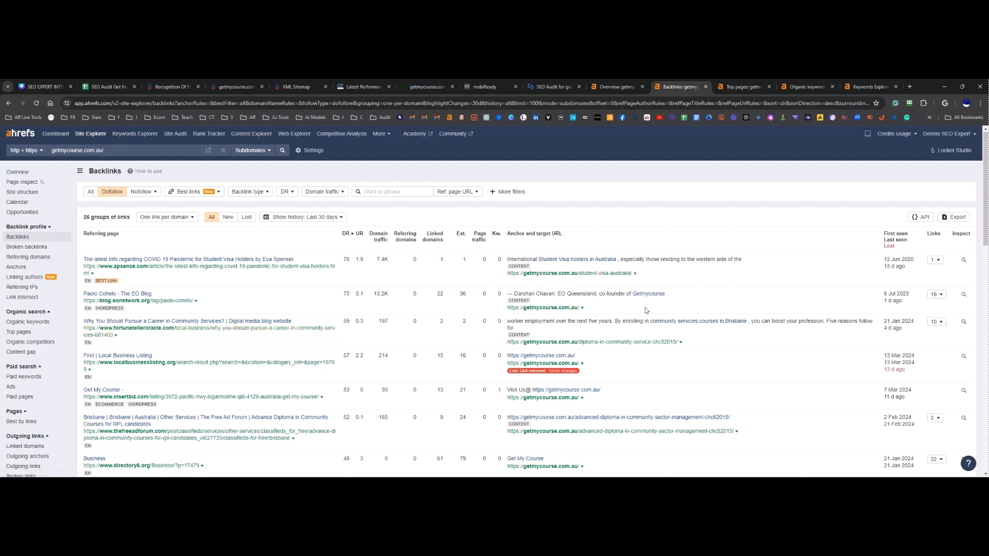
mouse_move(665, 289)
left_mouse_down()
mouse_move(608, 309)
mouse_move(663, 292)
left_mouse_up()
left_click(940, 295)
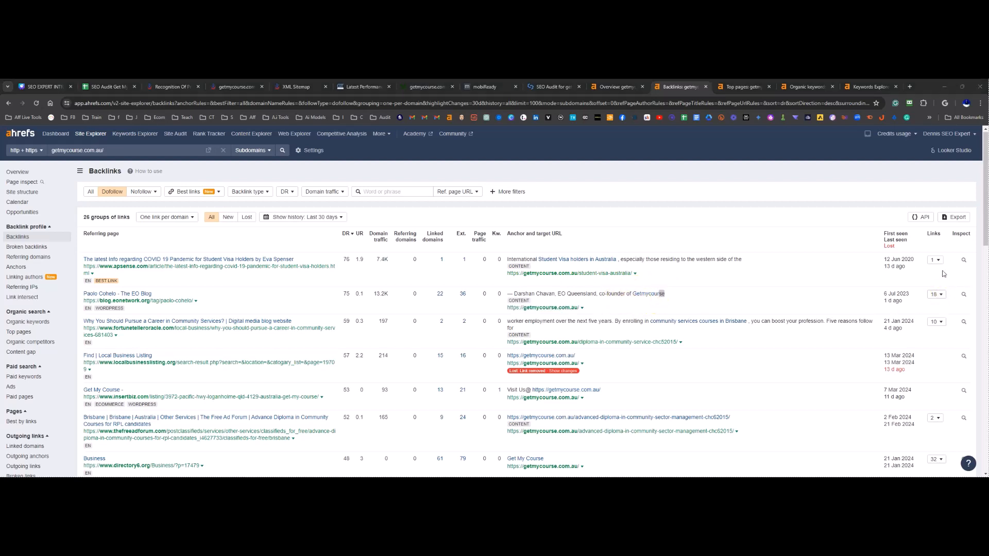
left_click(945, 228)
mouse_move(541, 247)
left_mouse_down()
mouse_move(716, 278)
mouse_move(538, 246)
left_mouse_up()
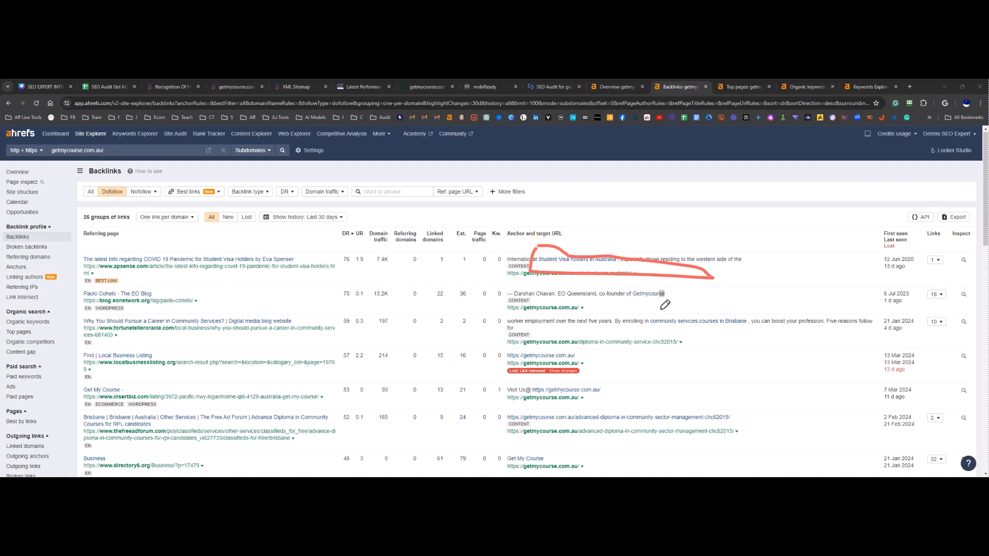
left_click_drag(629, 301, 676, 293)
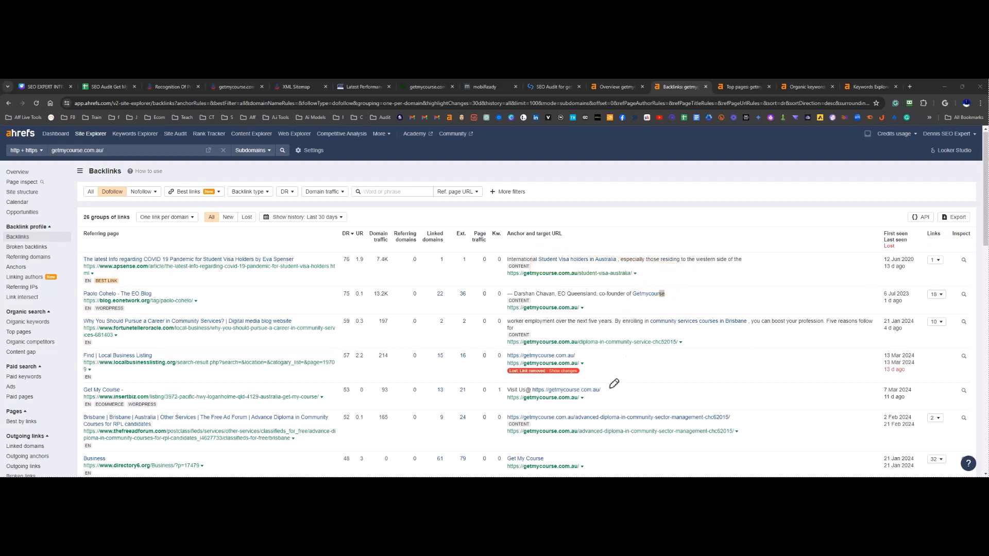
mouse_move(595, 372)
left_mouse_down()
mouse_move(592, 349)
mouse_move(499, 342)
mouse_move(613, 383)
mouse_move(610, 361)
left_mouse_up()
Step: Examine the lower-DR dofollow backlinks for spammy links, circling the bonusgate.org referring page
scroll(760, 333, "down", 3)
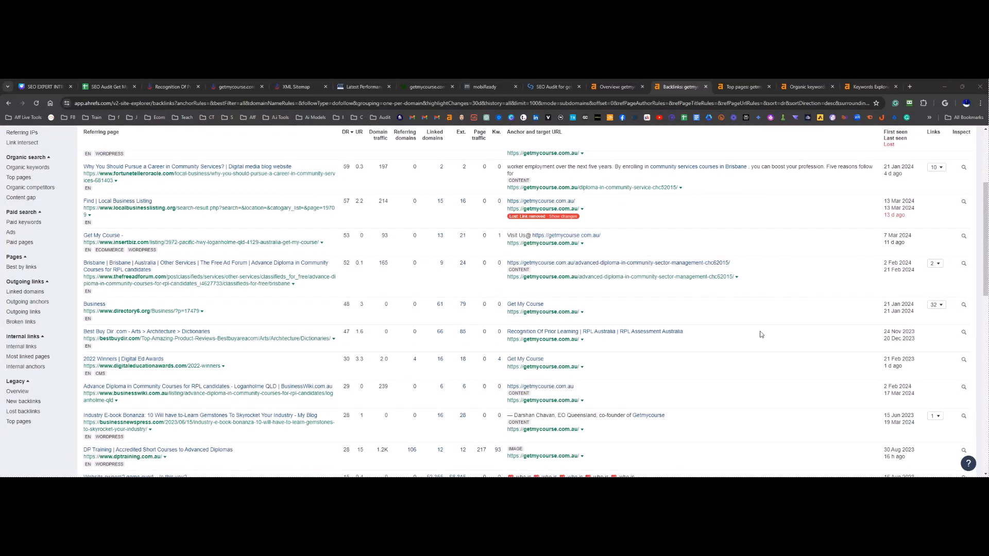
scroll(760, 334, "down", 2)
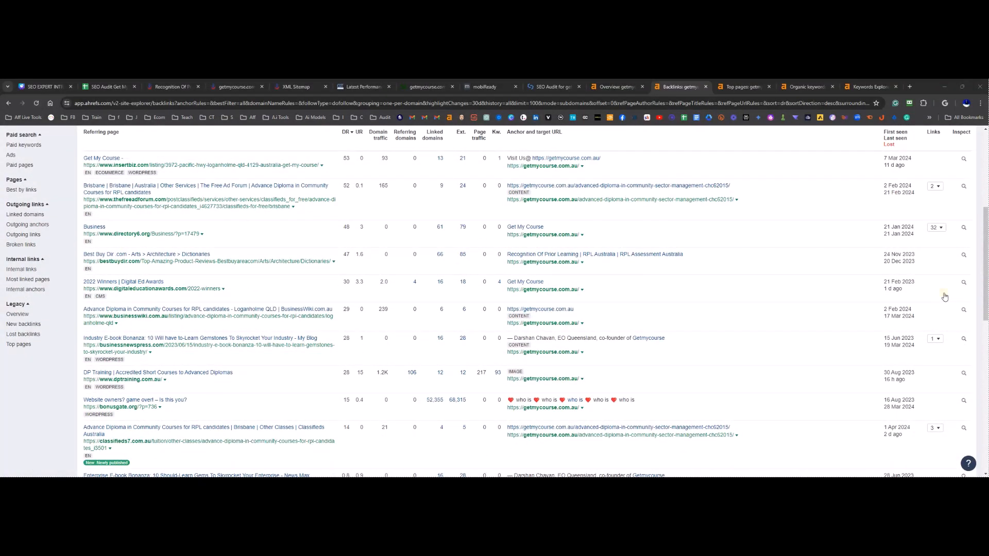
mouse_move(505, 387)
left_mouse_down()
mouse_move(504, 399)
mouse_move(611, 412)
mouse_move(650, 402)
mouse_move(497, 389)
left_mouse_up()
mouse_move(493, 390)
left_mouse_down()
mouse_move(90, 398)
mouse_move(78, 415)
mouse_move(211, 405)
mouse_move(84, 389)
left_mouse_up()
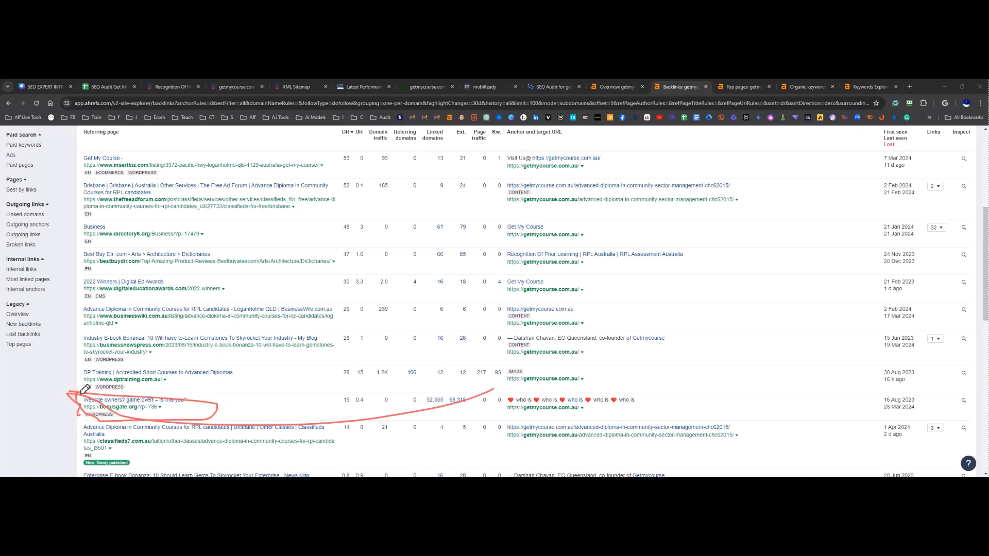
left_click(935, 260)
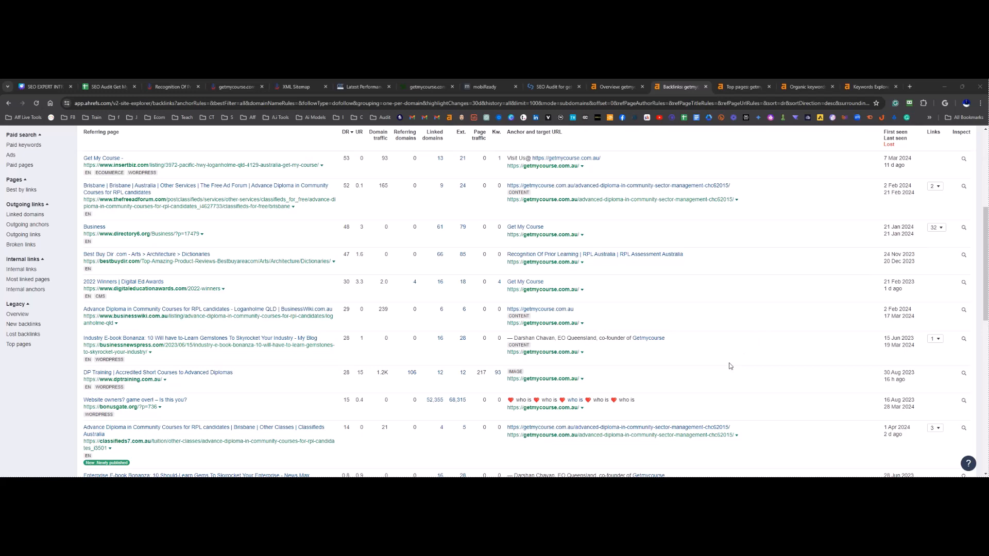
scroll(729, 367, "up", 5)
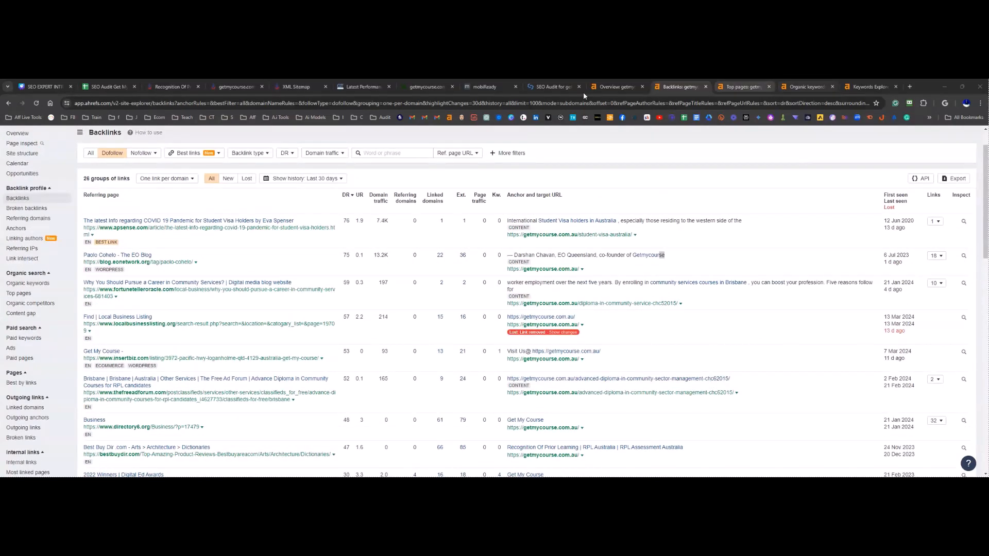
Step: Grade the check for a high quantity of backlinks as Fail in the audit checklist
left_click(105, 88)
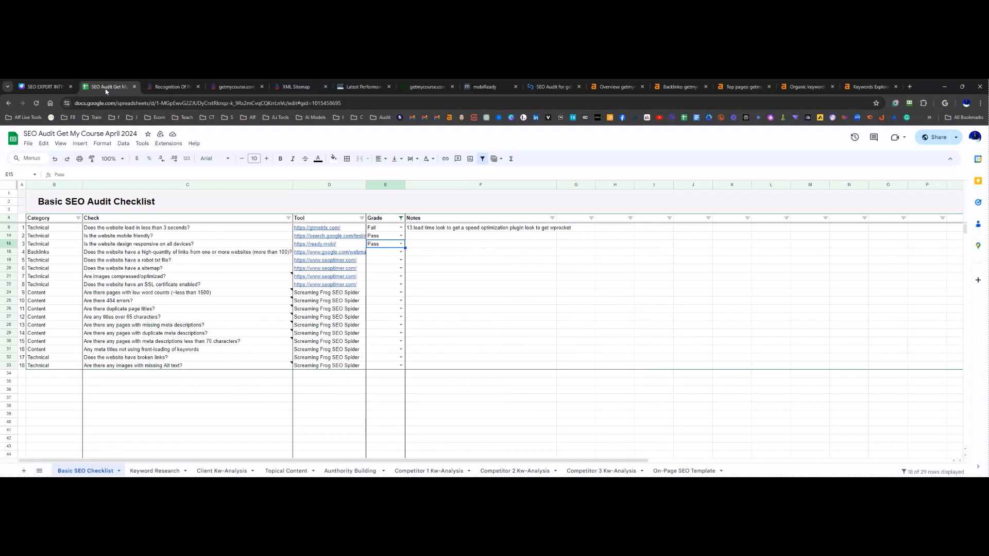
left_click(401, 251)
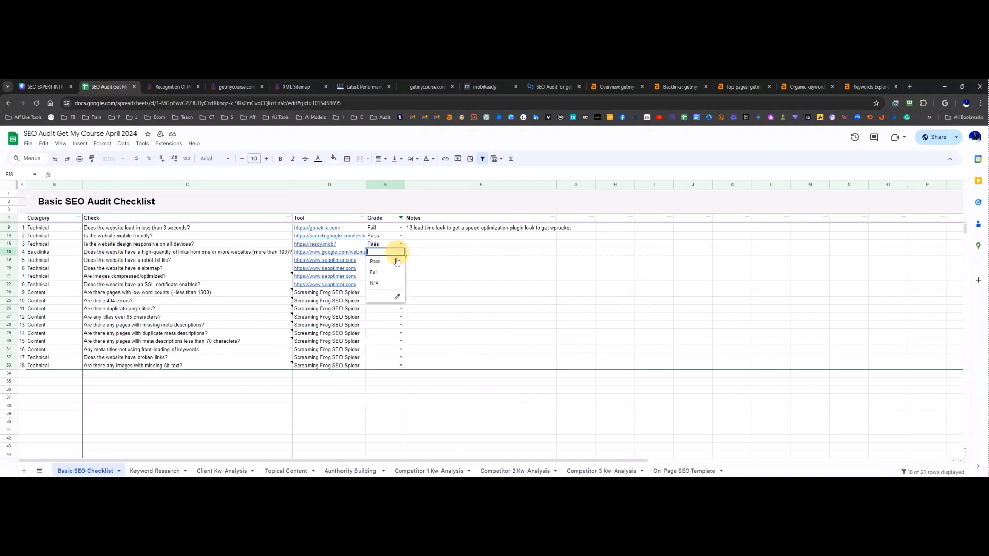
left_click(383, 271)
Step: Enter the backlinks check's note "16 good backlinks need to target 100 new high authority backlinks", accepting the suggested spelling "good"
left_click(445, 250)
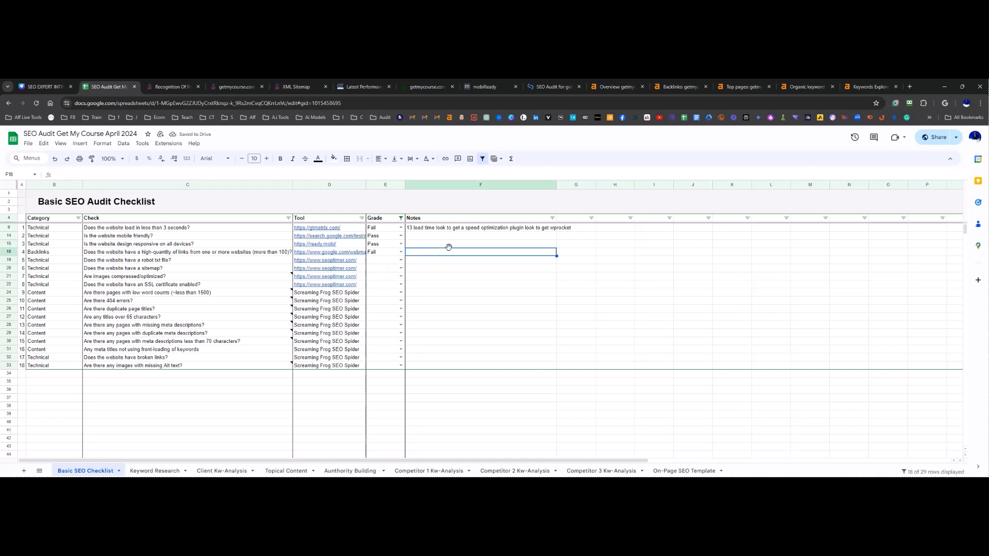
type("16")
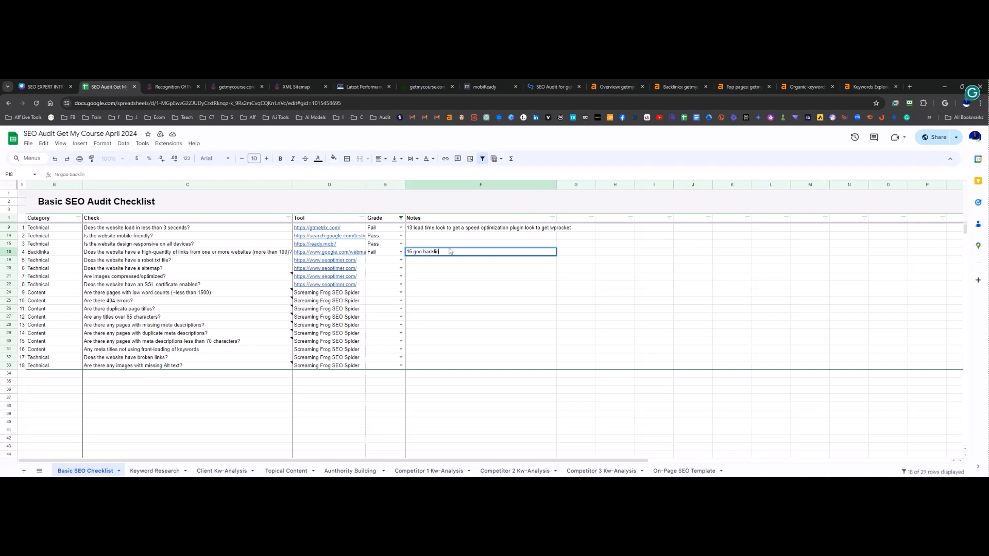
type("goo backlinks need")
type("to target 100 new high")
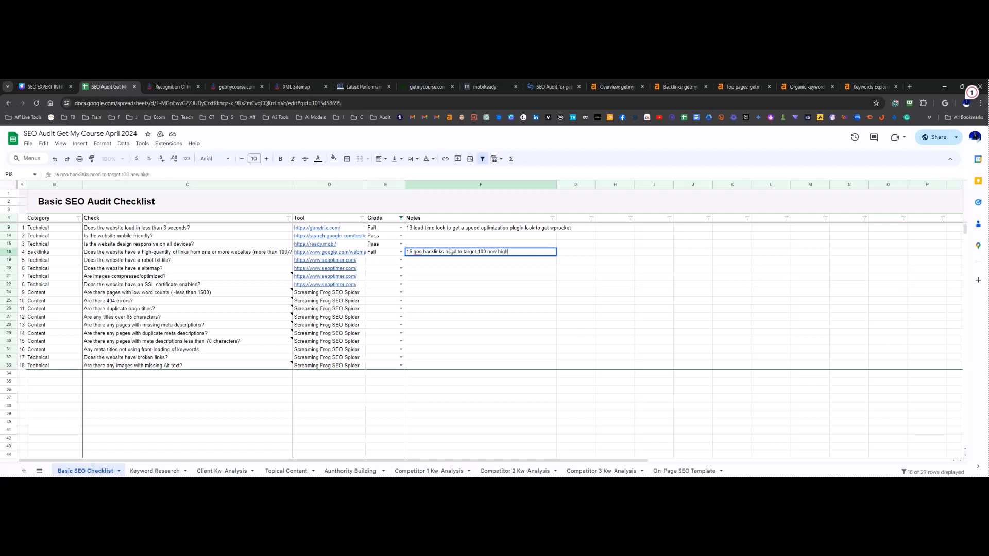
type(" authority backlinks")
mouse_move(418, 253)
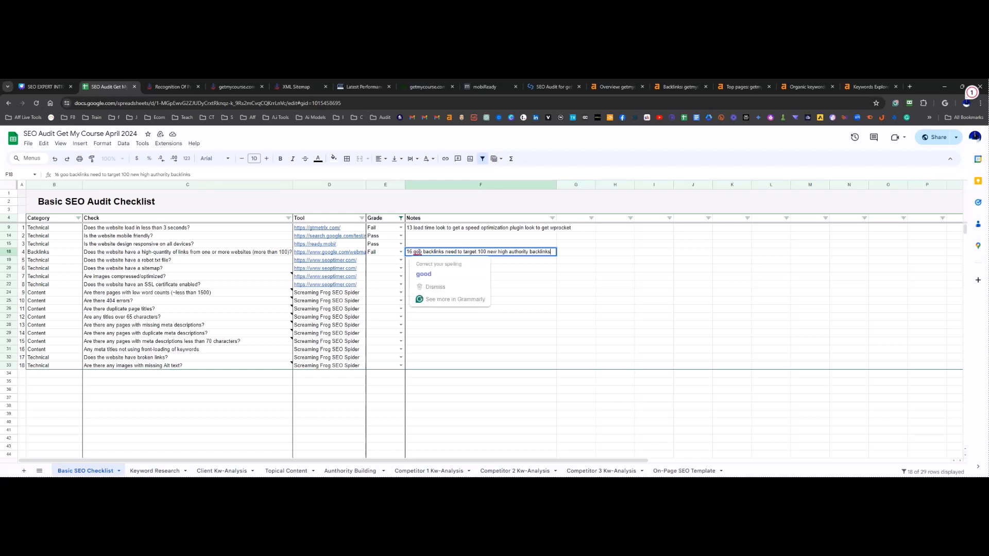
left_click(424, 275)
left_click(423, 274)
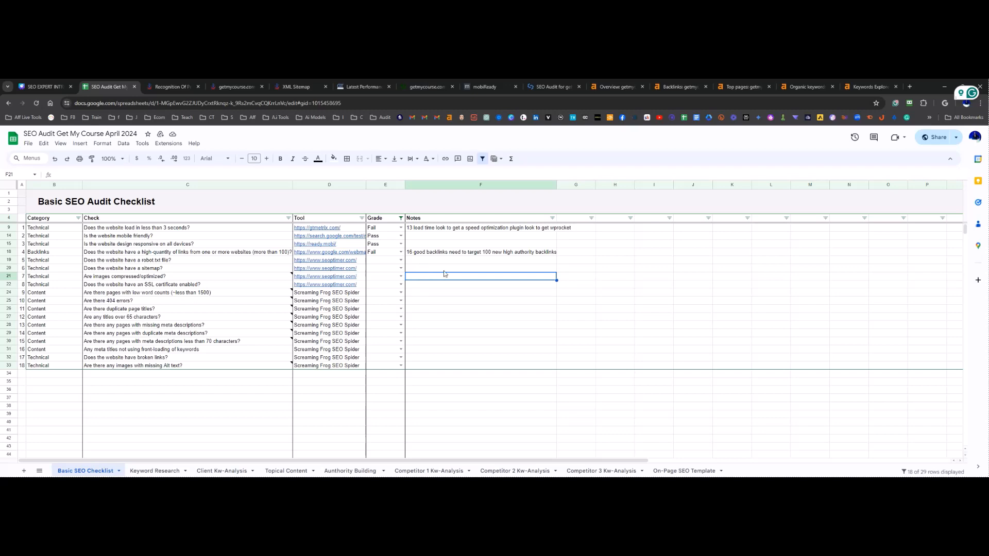
Step: Look at the site's robots.txt page and grade the robot txt file check as Pass in the audit checklist
left_click(680, 87)
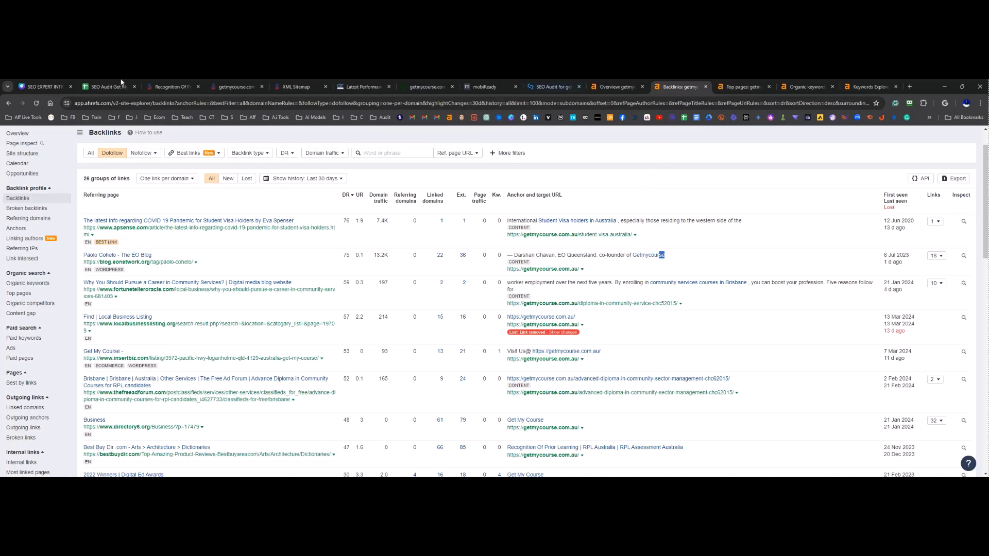
left_click(121, 85)
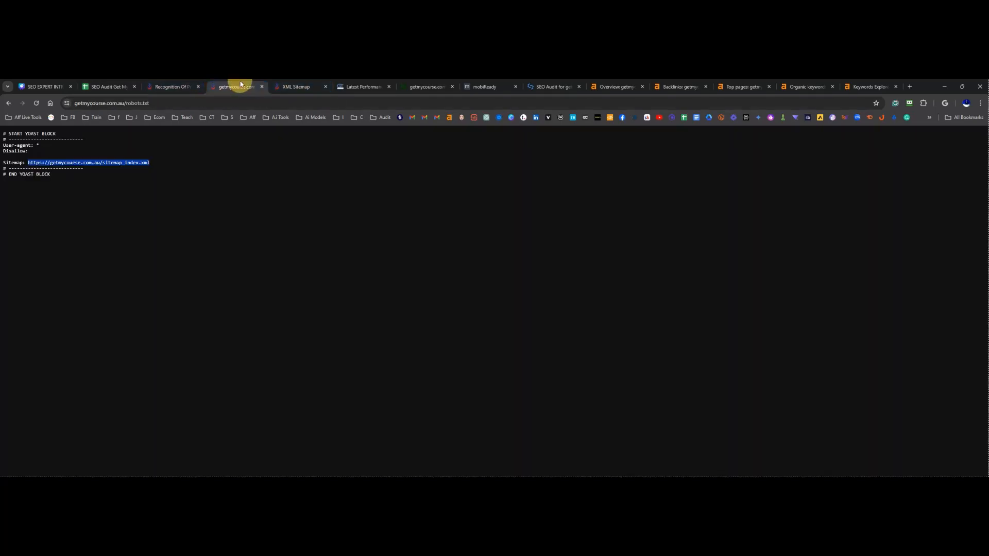
left_click(241, 85)
left_click(109, 87)
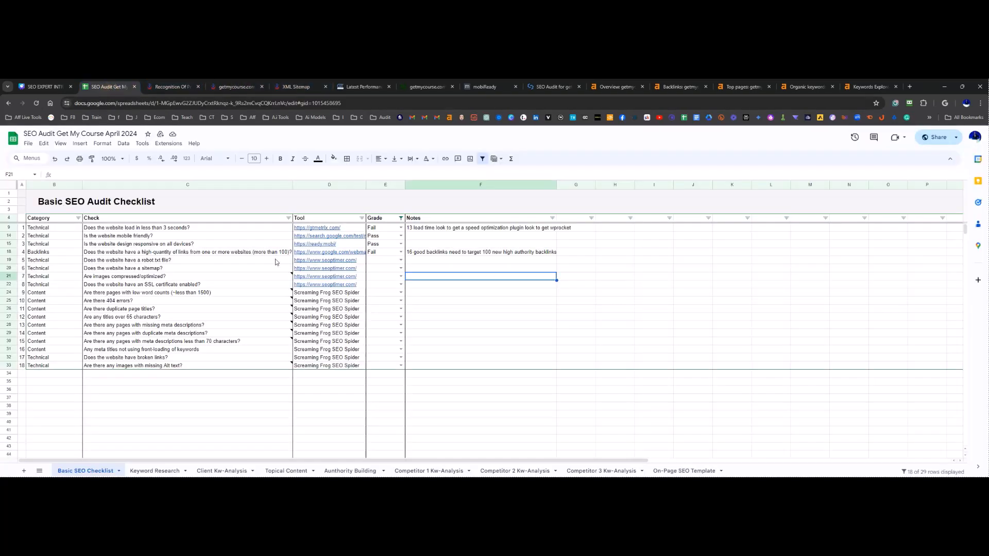
left_click(401, 260)
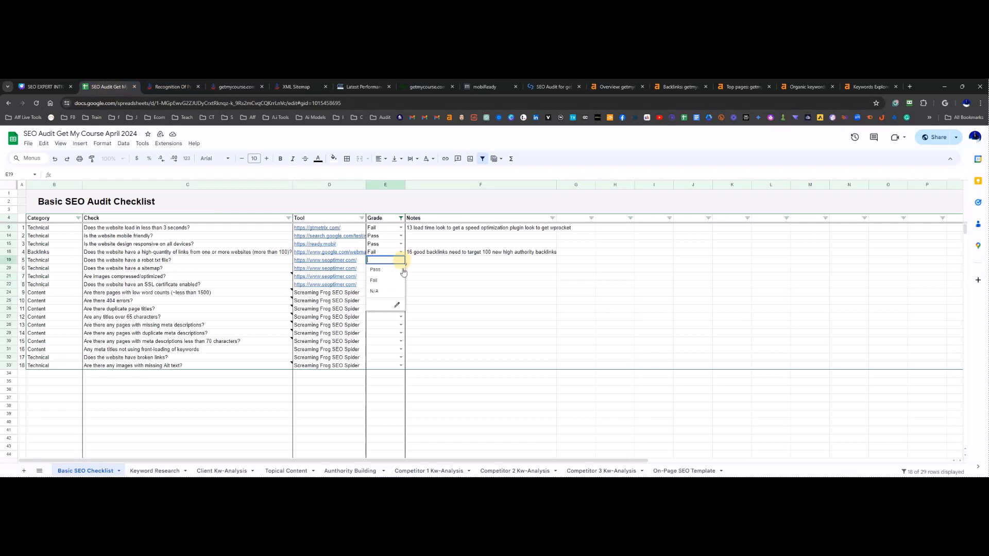
left_click(397, 272)
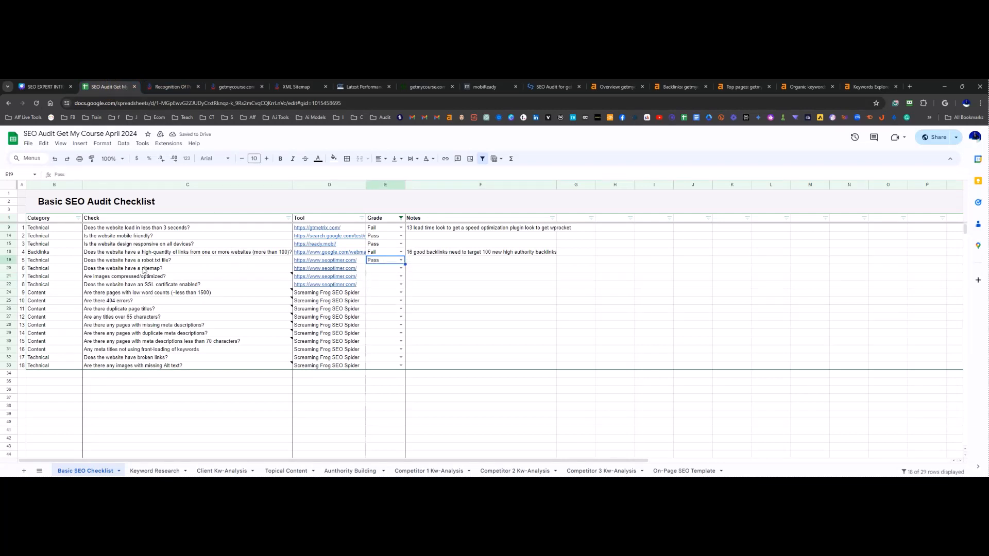
Step: Review the sitemap line in robots.txt and the site's XML sitemap index, enlarged for easier reading
left_click(238, 87)
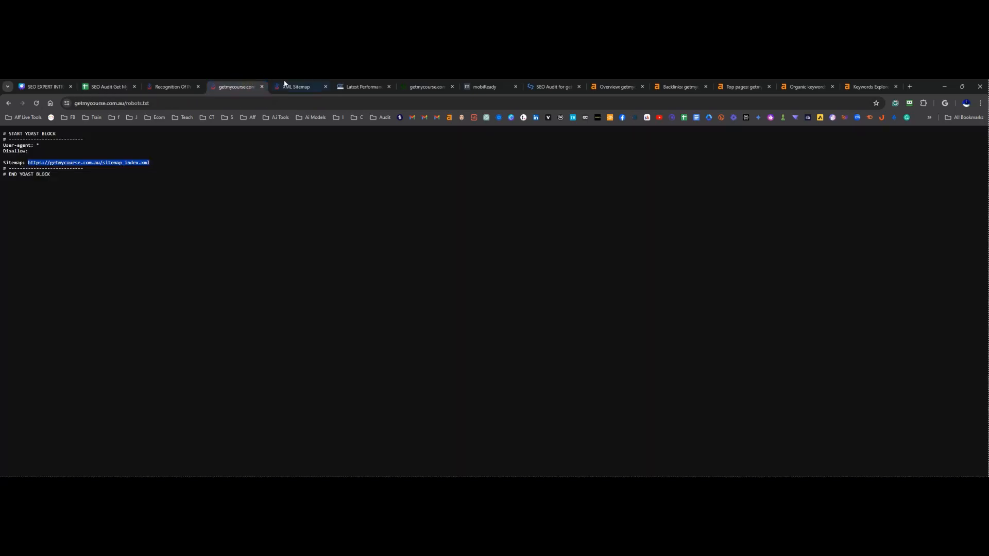
left_click(298, 86)
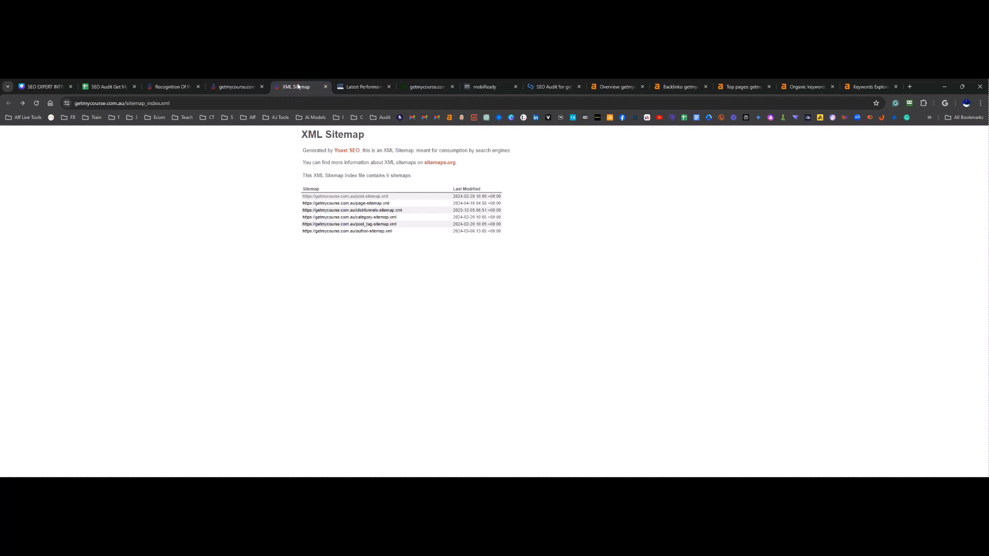
scroll(599, 330, "up", 3)
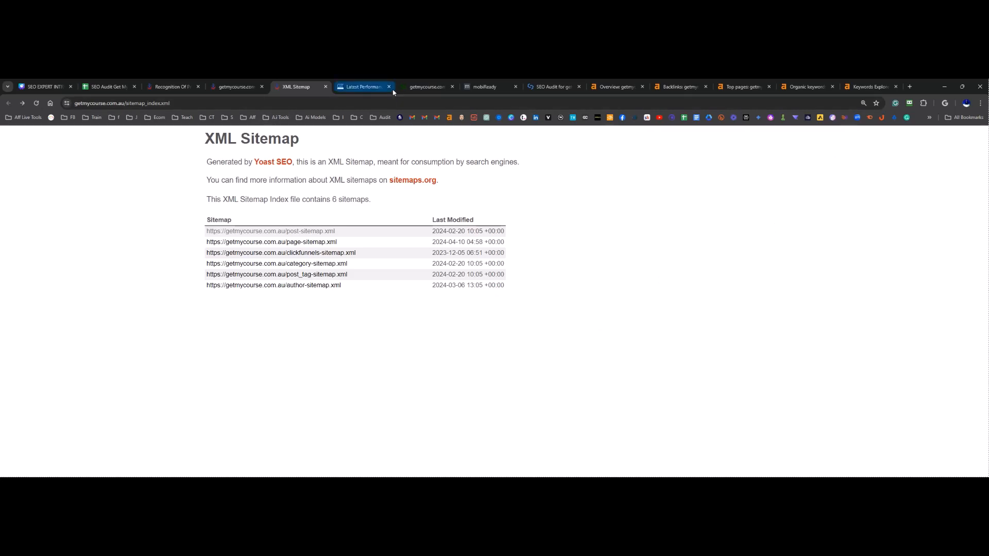
Step: Find Yoast SEO Premium among the widgets in the BuiltWith technology profile of getmycourse.com.au
left_click(412, 87)
scroll(155, 401, "down", 3)
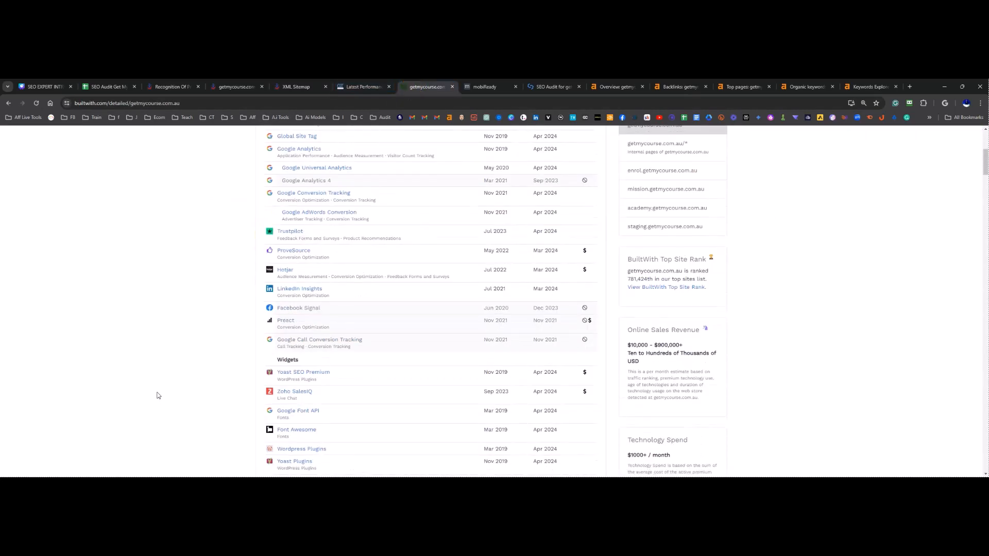
left_click_drag(332, 373, 232, 361)
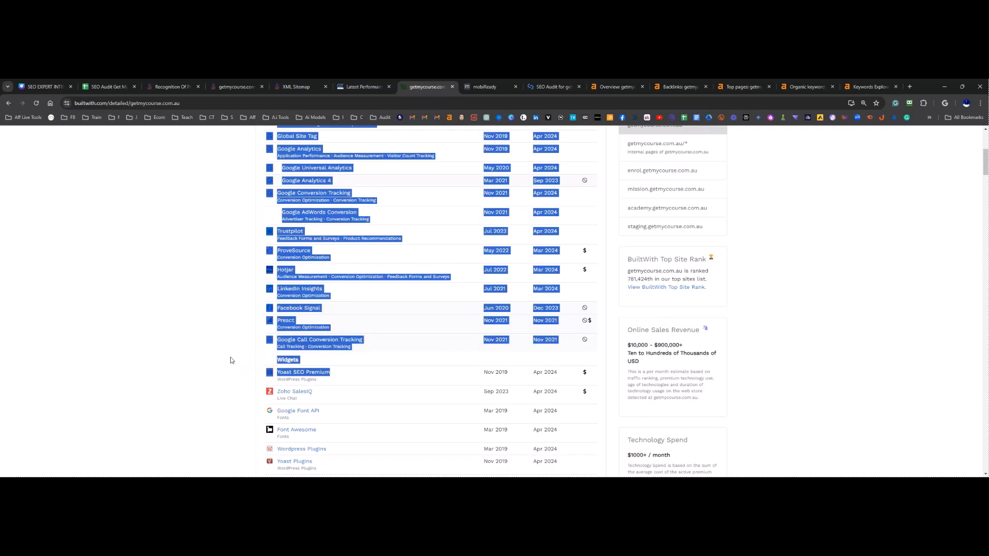
left_click(230, 358)
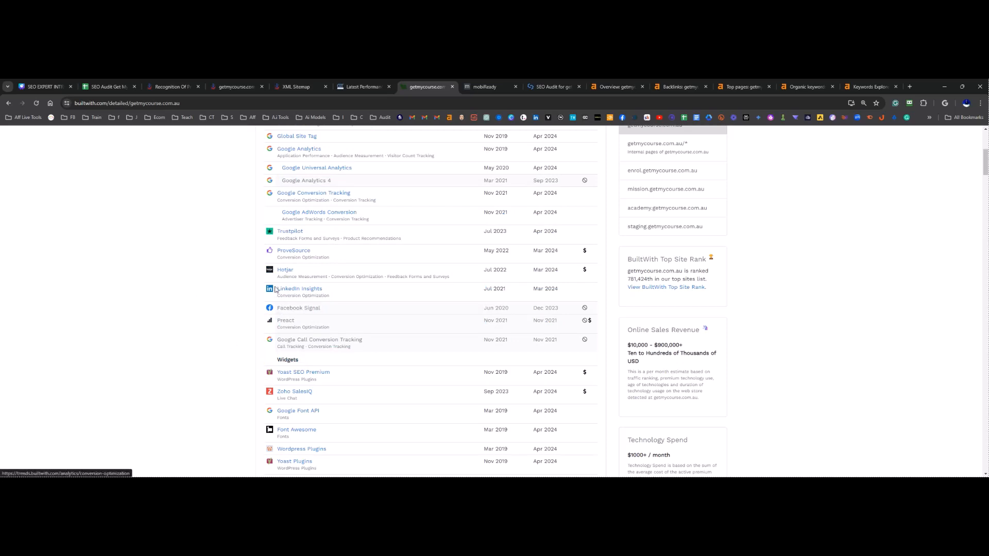
Step: Open rankmath.com in a new tab and read through the homepage's plugin features, support and reviews
left_click(910, 87)
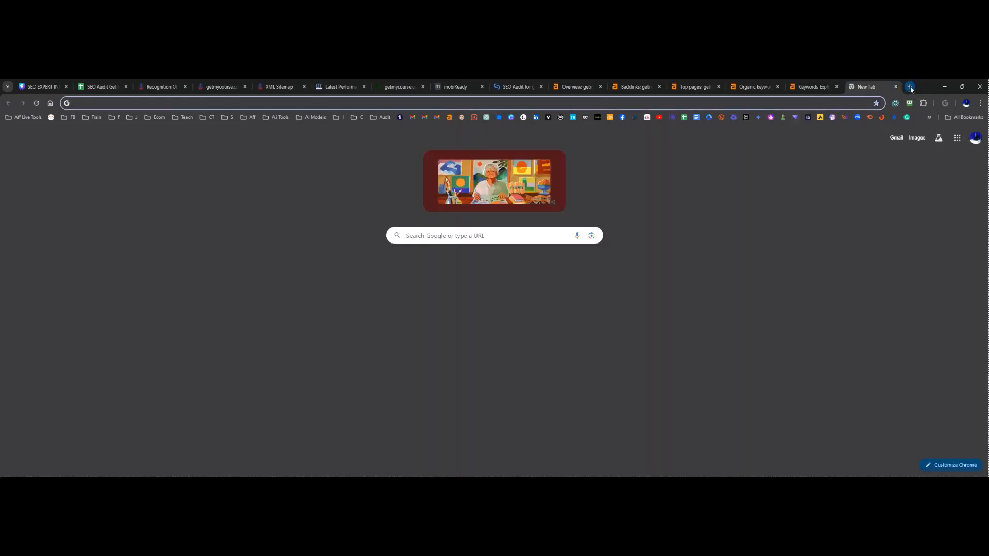
type("rankmath.com")
key("Return")
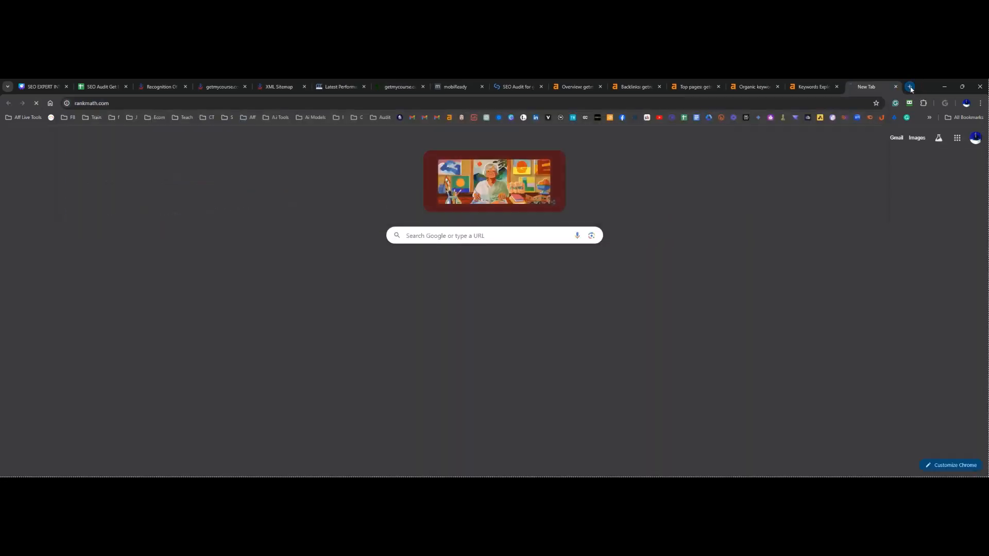
scroll(193, 372, "down", 10)
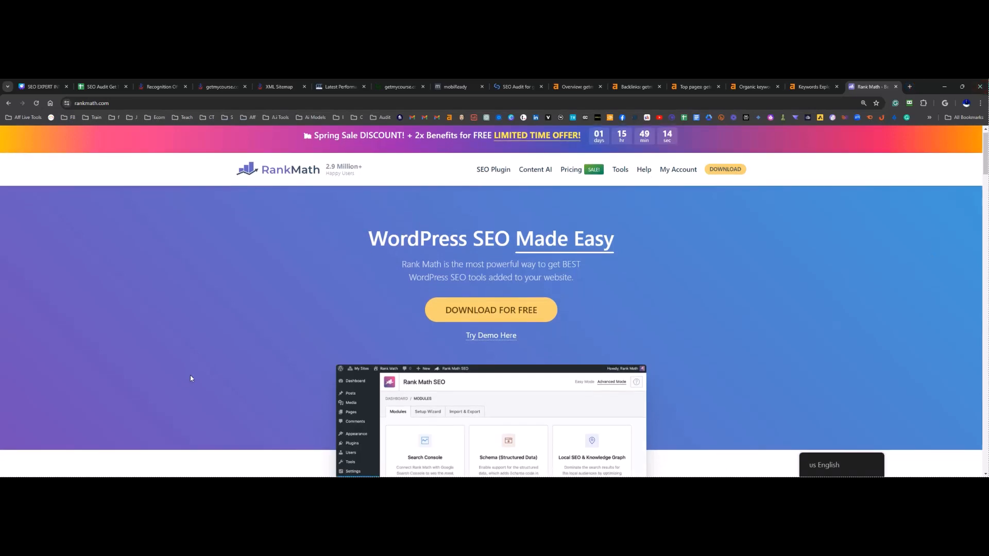
scroll(204, 368, "down", 15)
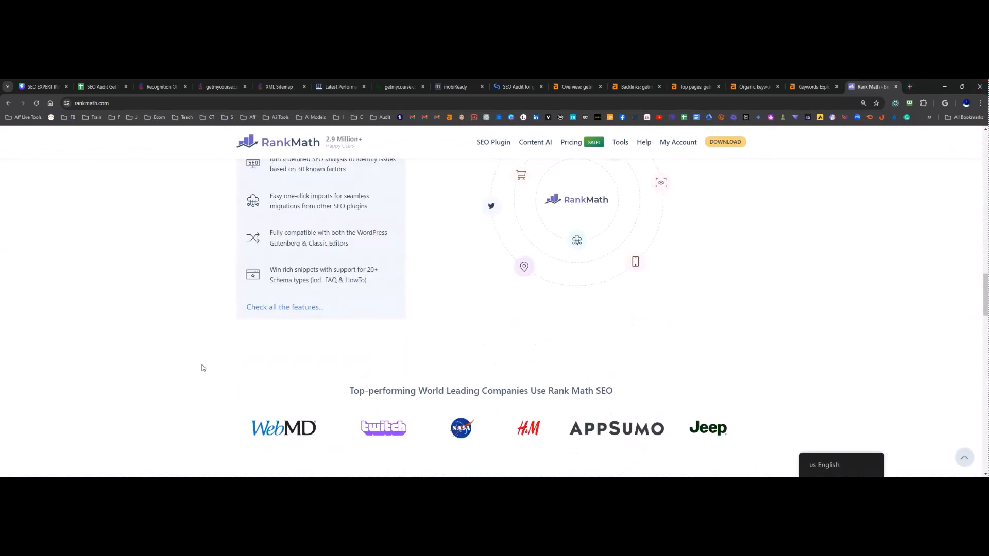
scroll(208, 369, "down", 10)
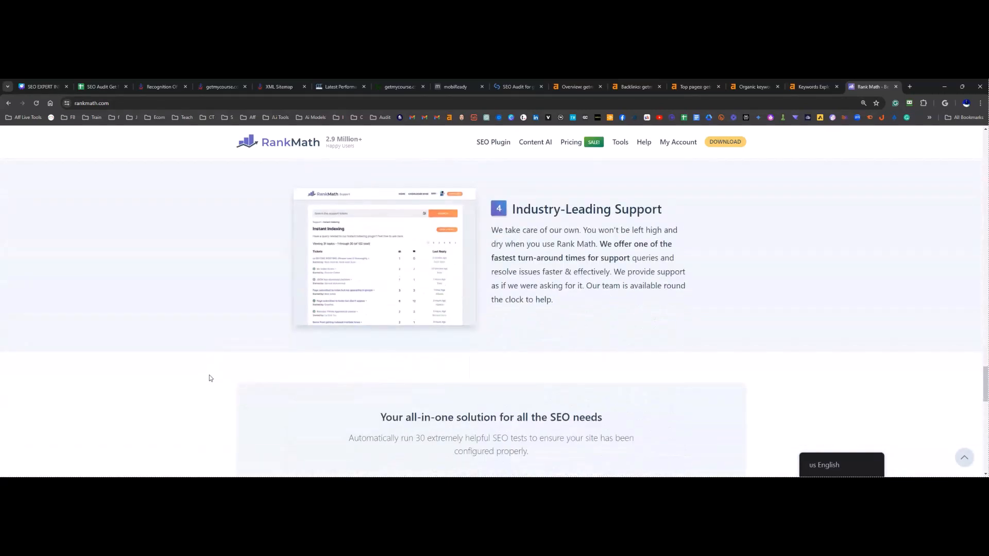
scroll(747, 389, "down", 10)
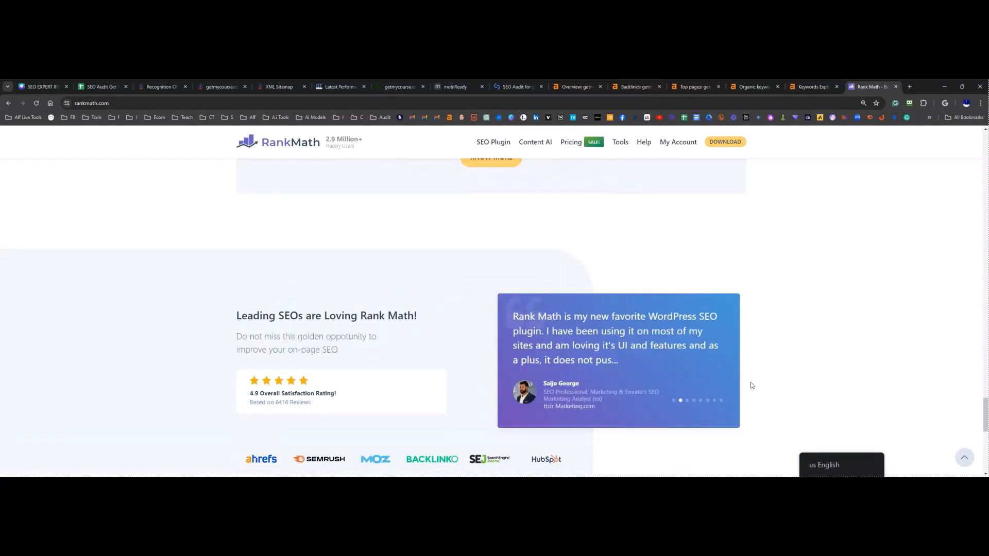
scroll(751, 385, "down", 4)
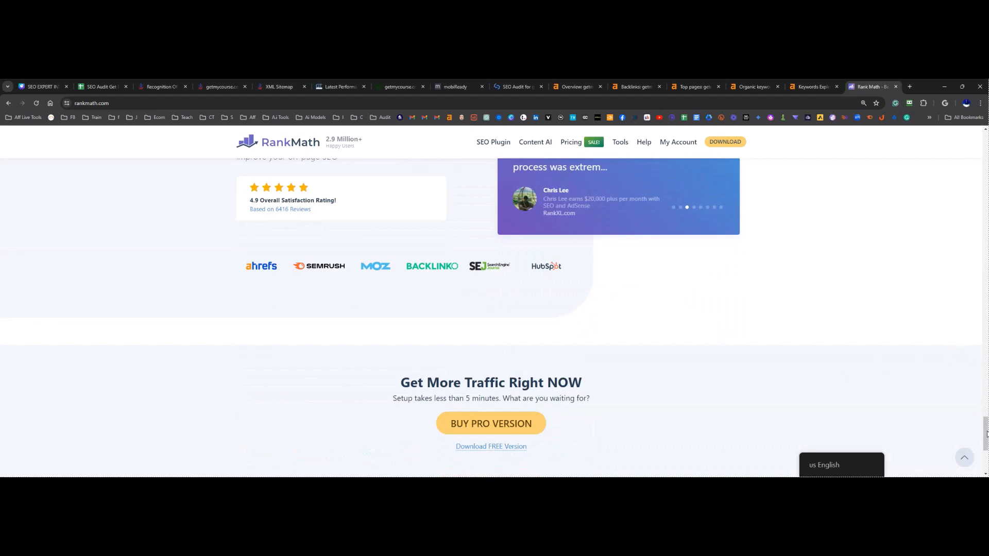
Step: Open Rank Math's SEO Plugin page and skim through the described plugin features
left_click_drag(987, 434, 985, 159)
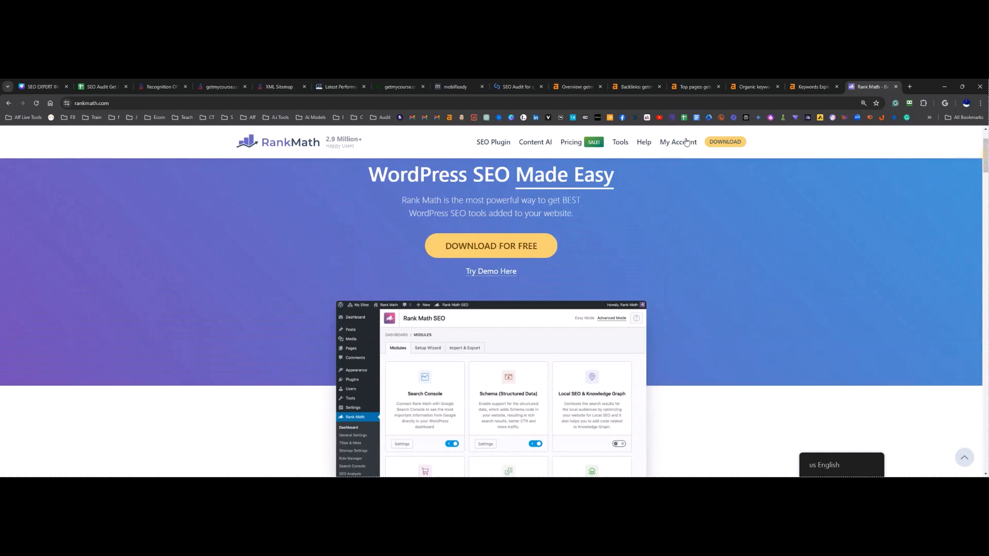
left_click(495, 142)
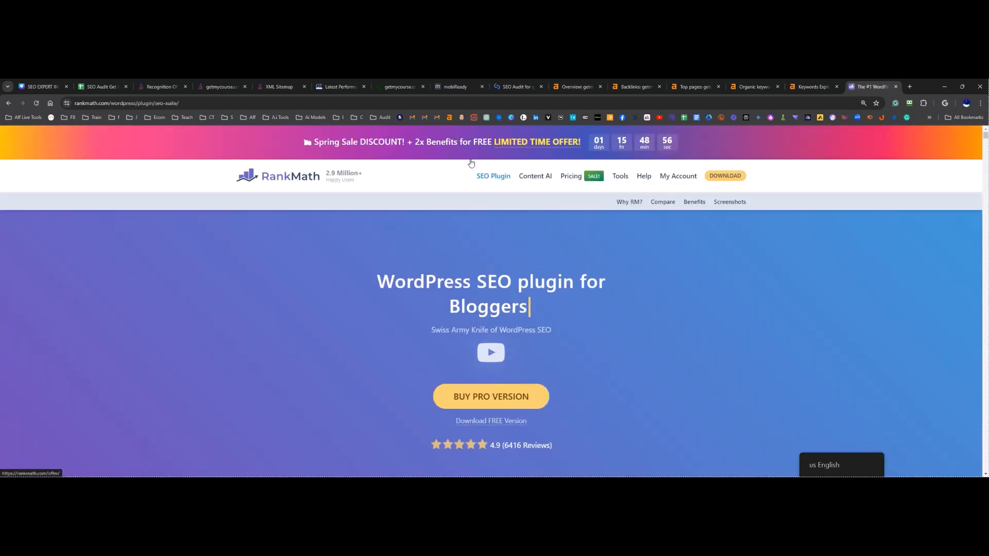
scroll(228, 327, "down", 12)
scroll(235, 338, "down", 12)
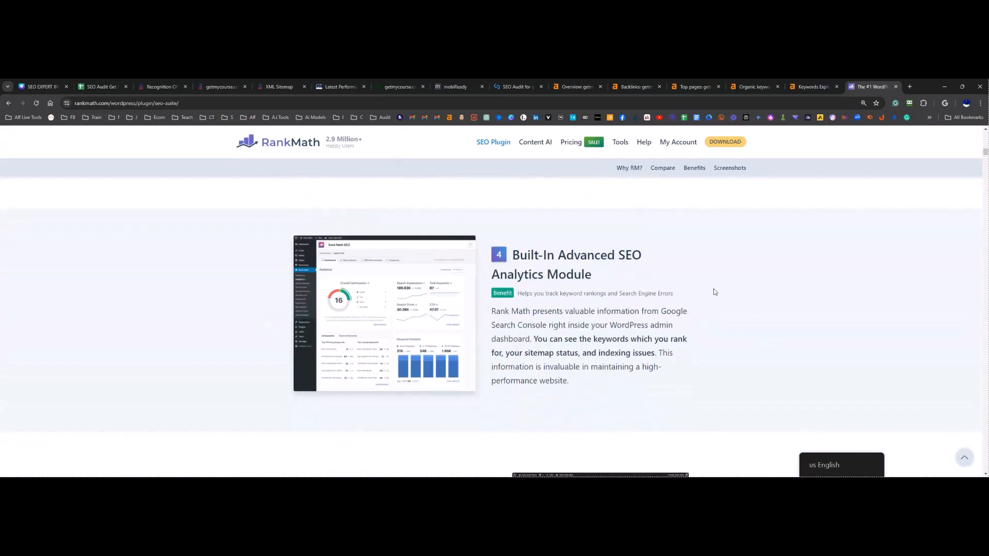
Step: Examine Rank Math's comparison table of plugin features against Yoast, SEOPress and AIO SEO
left_click(669, 173)
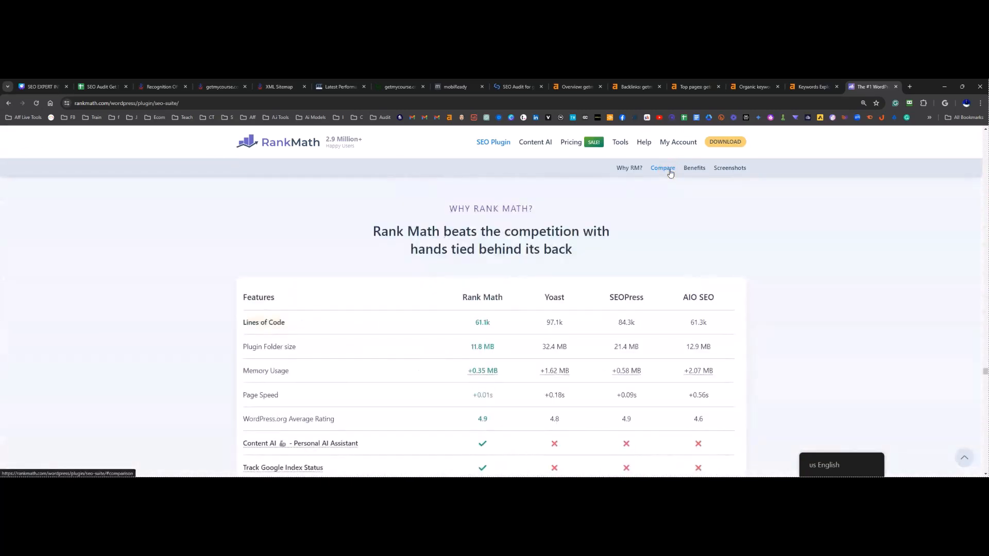
scroll(154, 355, "down", 4)
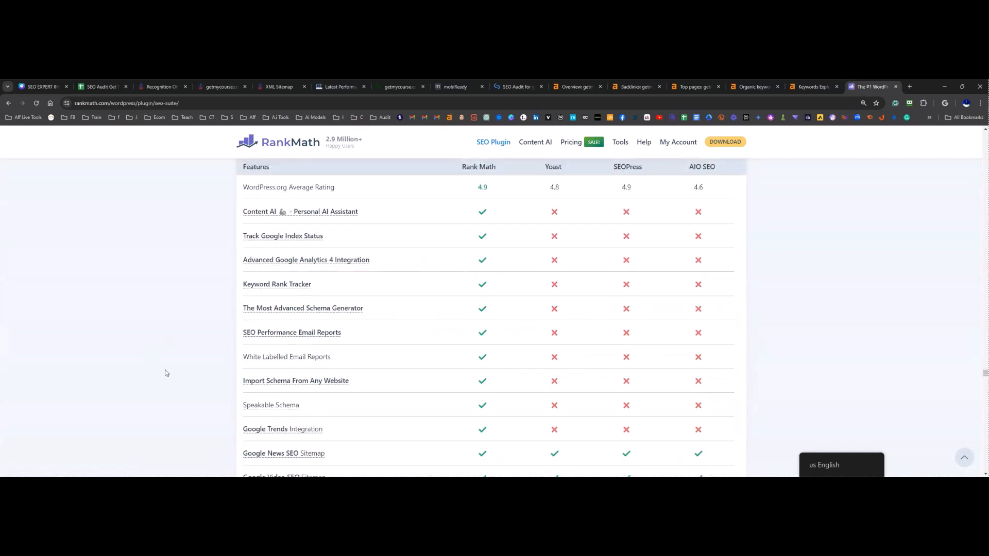
scroll(166, 373, "up", 2)
scroll(166, 373, "down", 4)
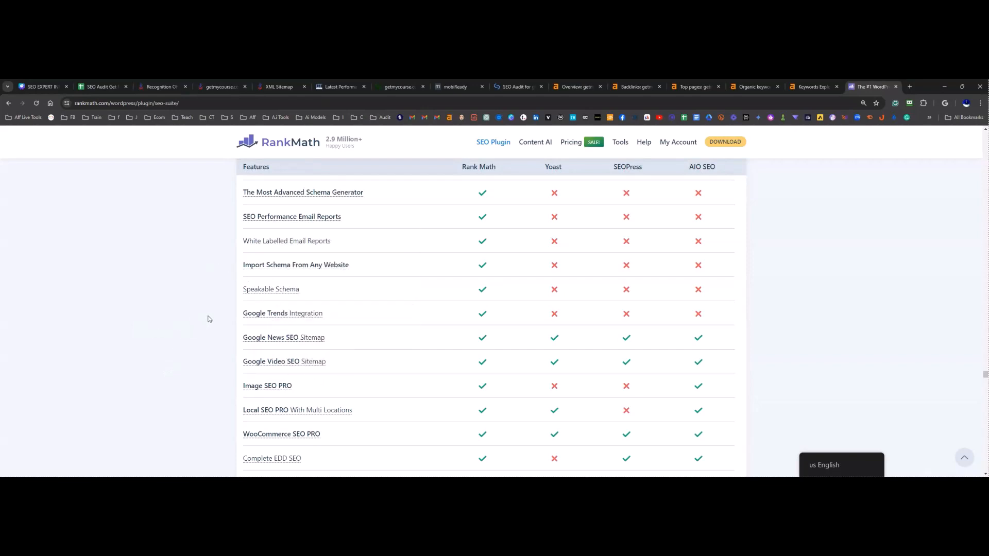
scroll(226, 313, "down", 1)
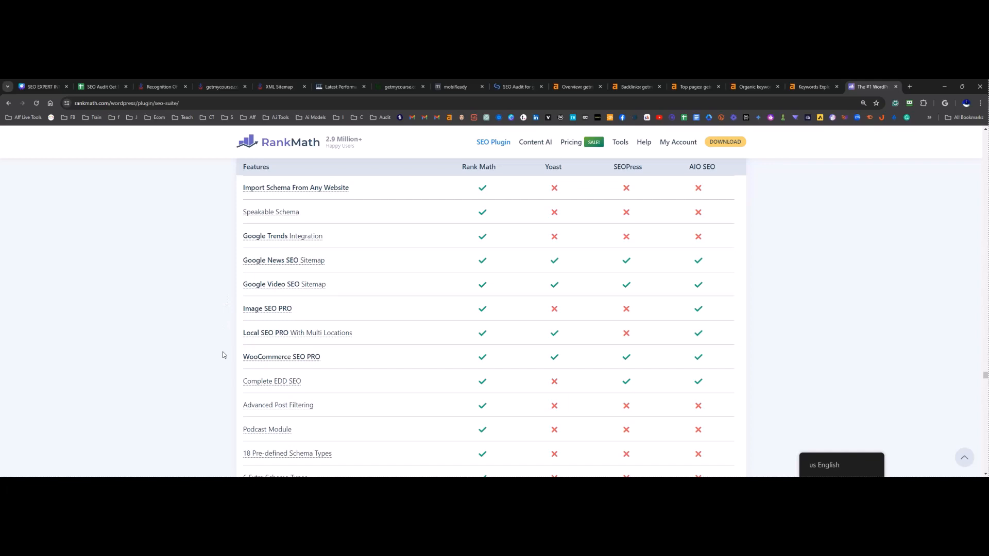
scroll(221, 351, "up", 2)
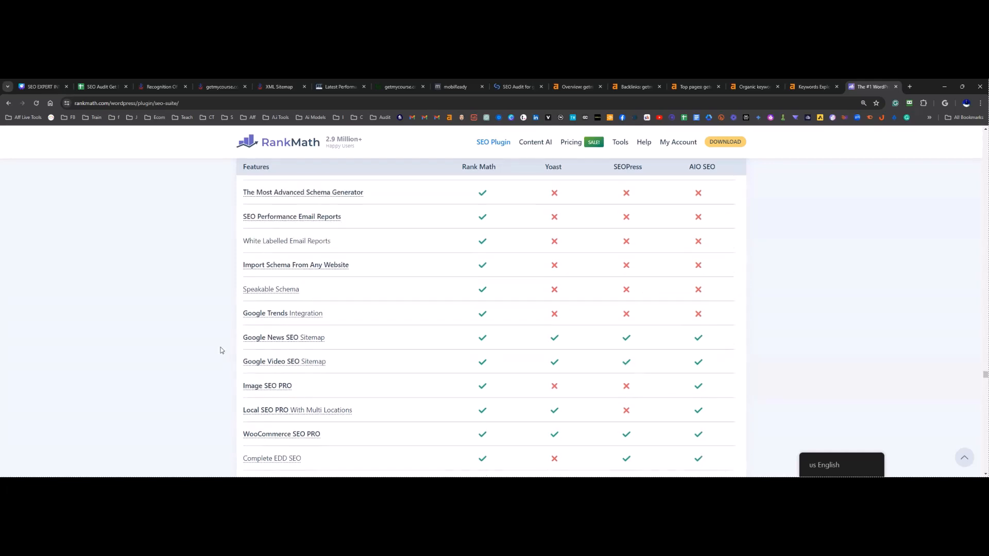
scroll(220, 350, "up", 3)
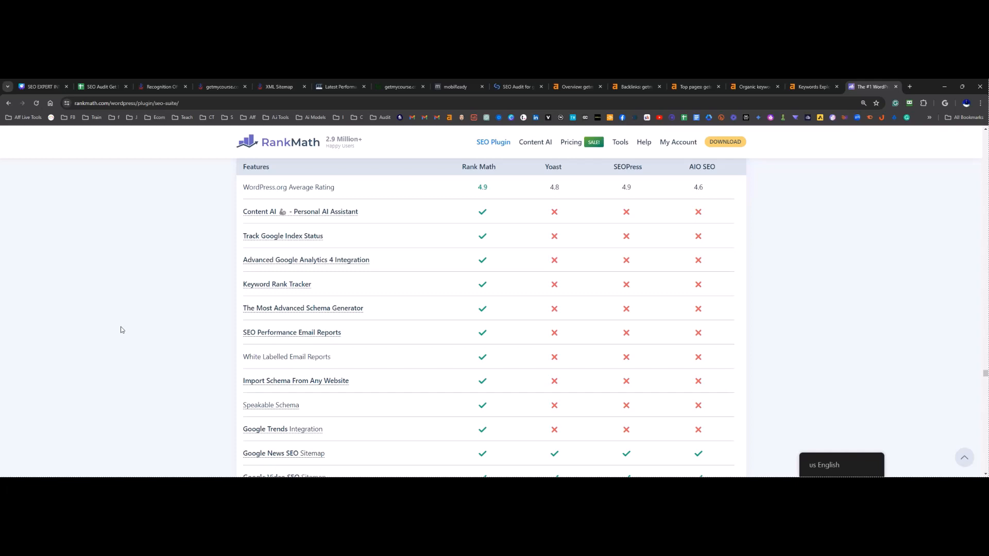
Step: Grade the sitemap check as Pass in the audit checklist and add the note "migrate over to rank is possible"
left_click(112, 88)
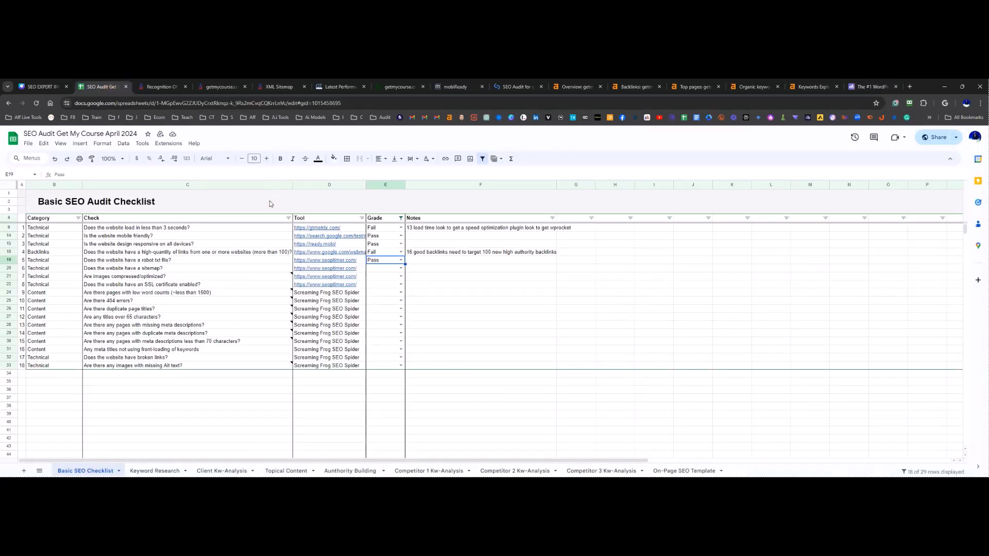
left_click(401, 269)
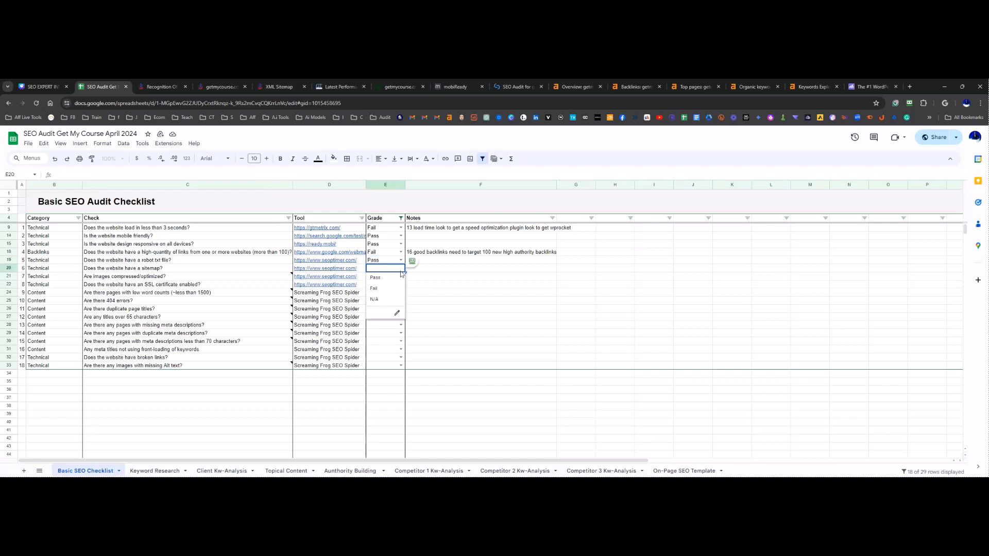
left_click(397, 280)
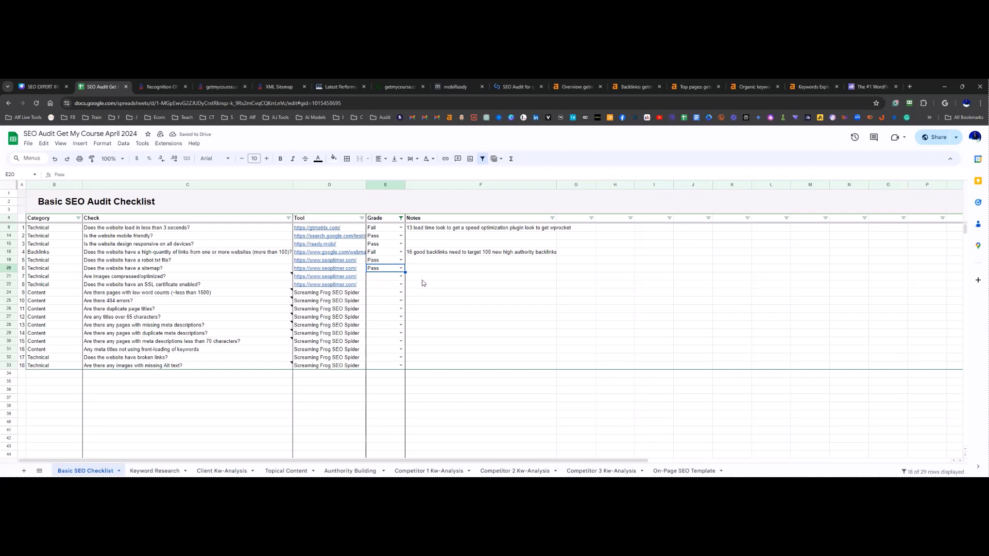
left_click(444, 273)
double_click(443, 271)
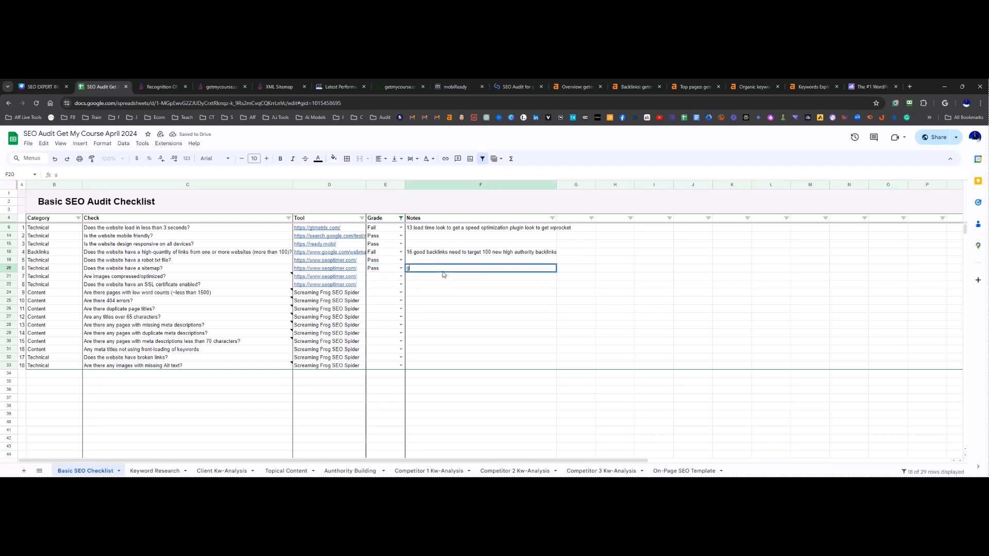
type("migrate over to")
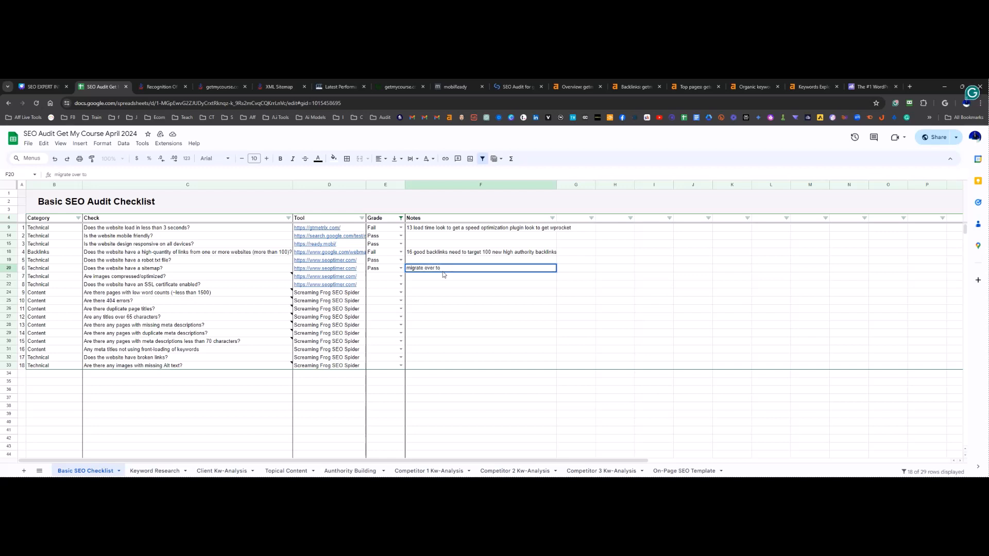
type(" rank is possible")
Step: Revisit the GTmetrix report and examine the WordPress plugins among the widgets in the site's BuiltWith profile
mouse_move(148, 276)
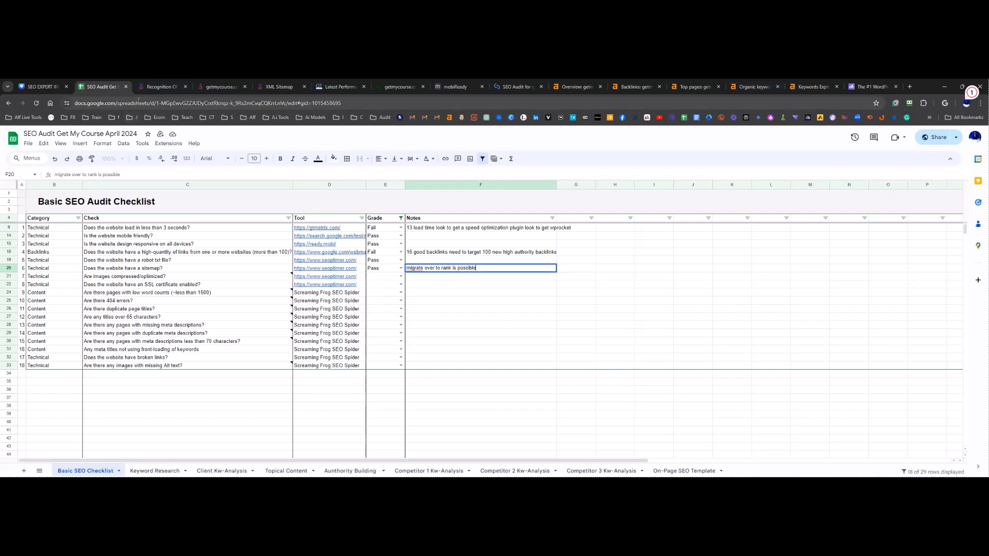
left_click(157, 87)
left_click(339, 87)
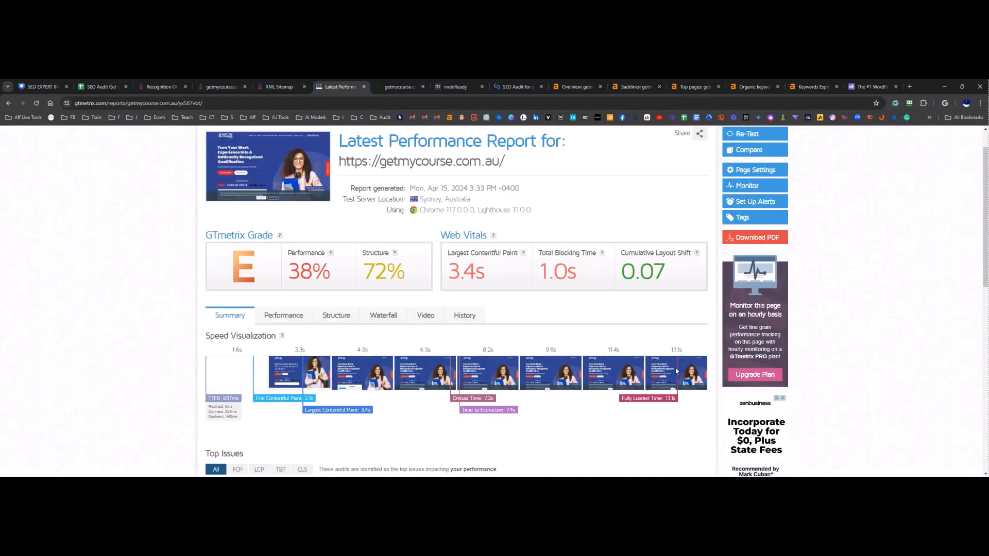
left_click(396, 86)
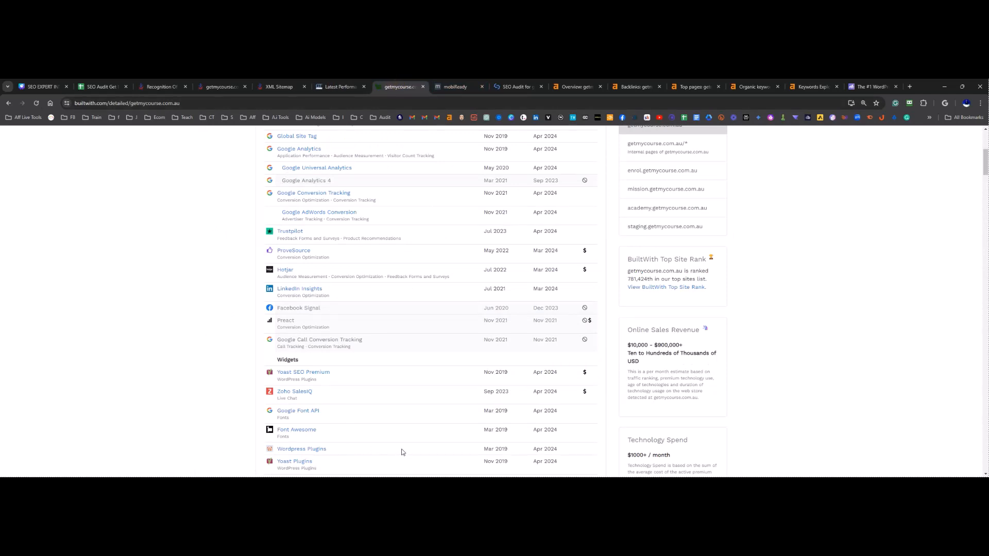
scroll(402, 452, "down", 2)
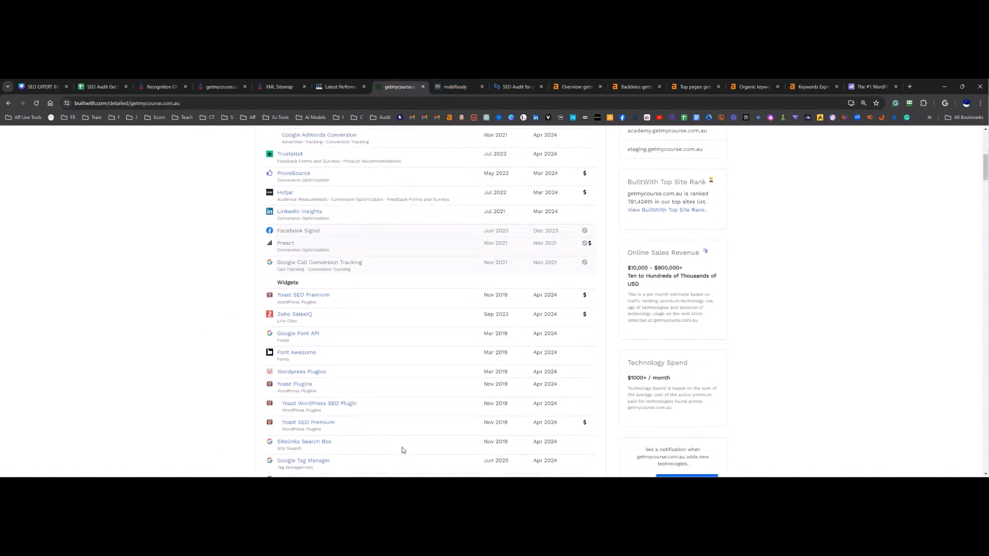
scroll(402, 450, "down", 2)
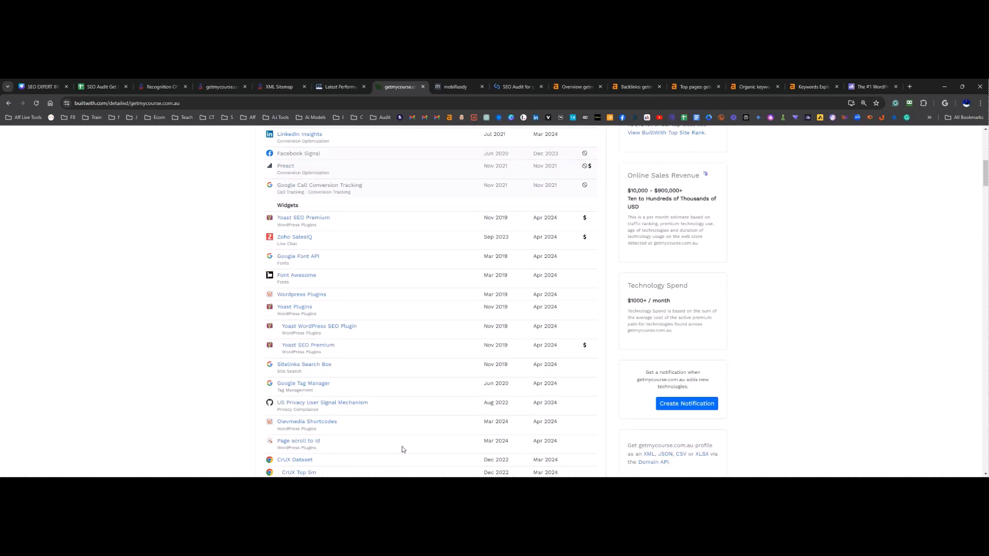
scroll(403, 449, "down", 2)
scroll(402, 450, "up", 3)
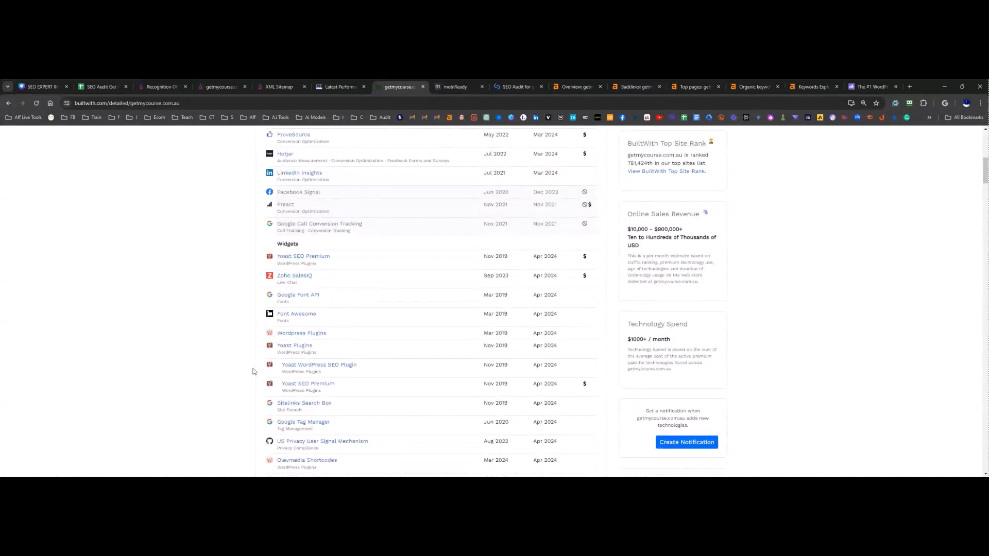
scroll(234, 371, "down", 2)
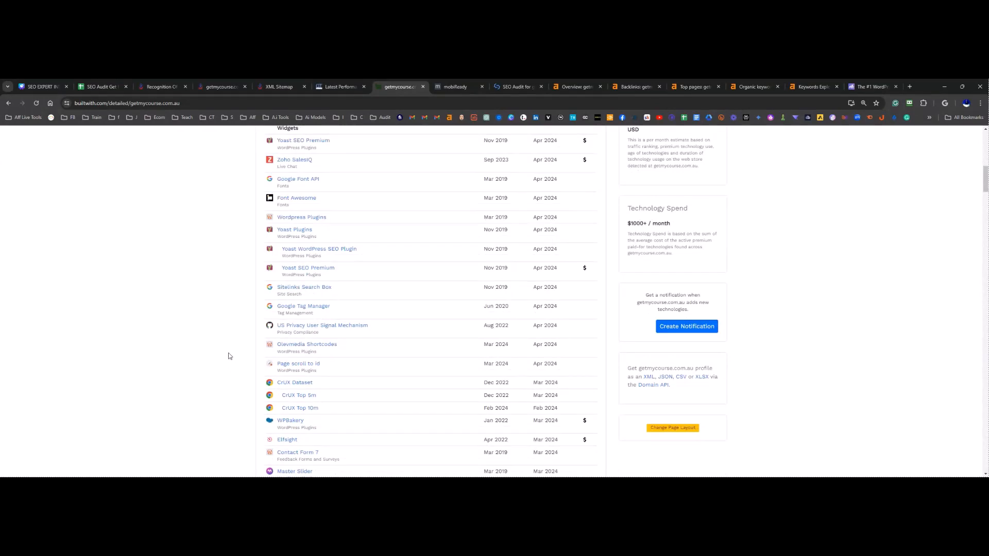
scroll(229, 356, "up", 2)
scroll(407, 409, "down", 8)
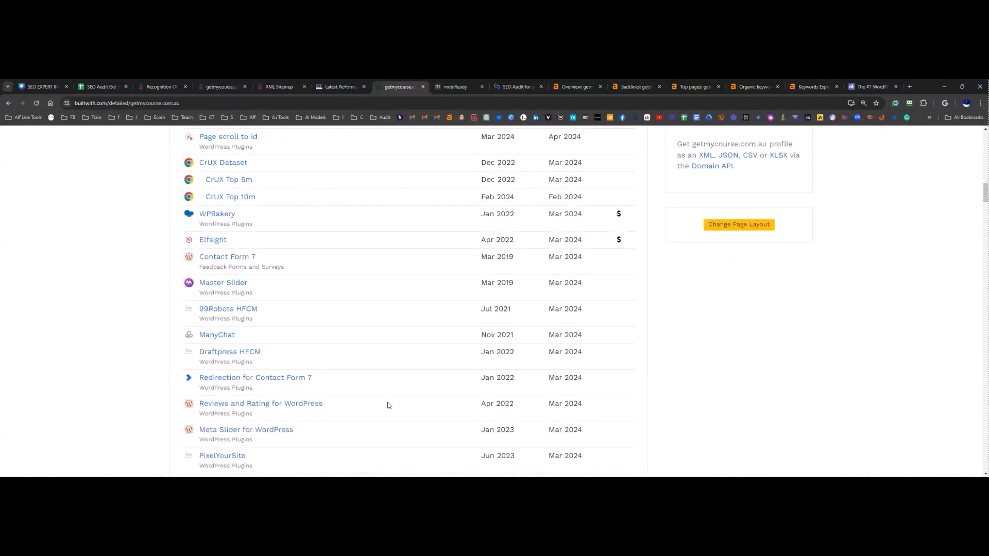
scroll(388, 406, "down", 6)
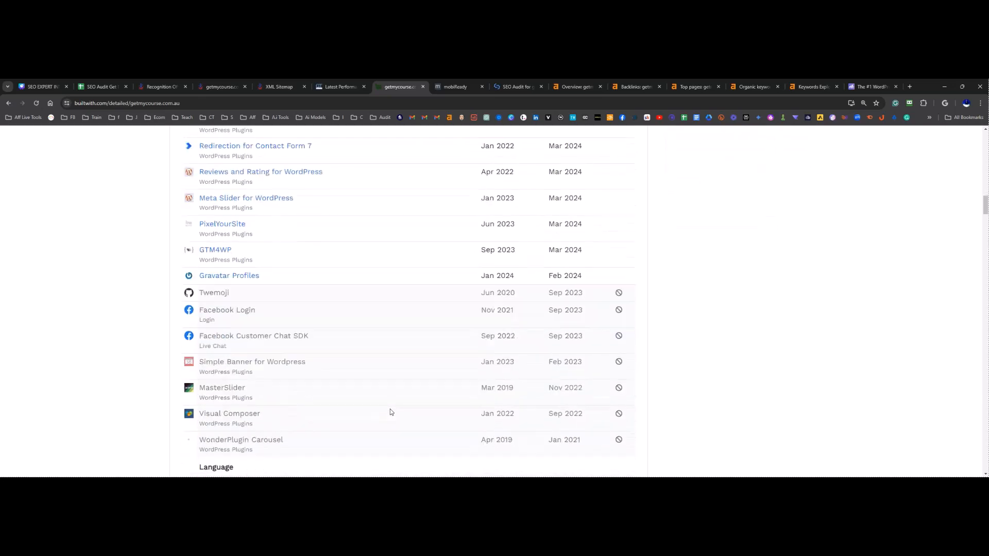
Step: Review the remaining BuiltWith categories, from eCommerce and CDN to SSL, hosting and web servers, and return the page zoom to 100%
scroll(393, 412, "down", 4)
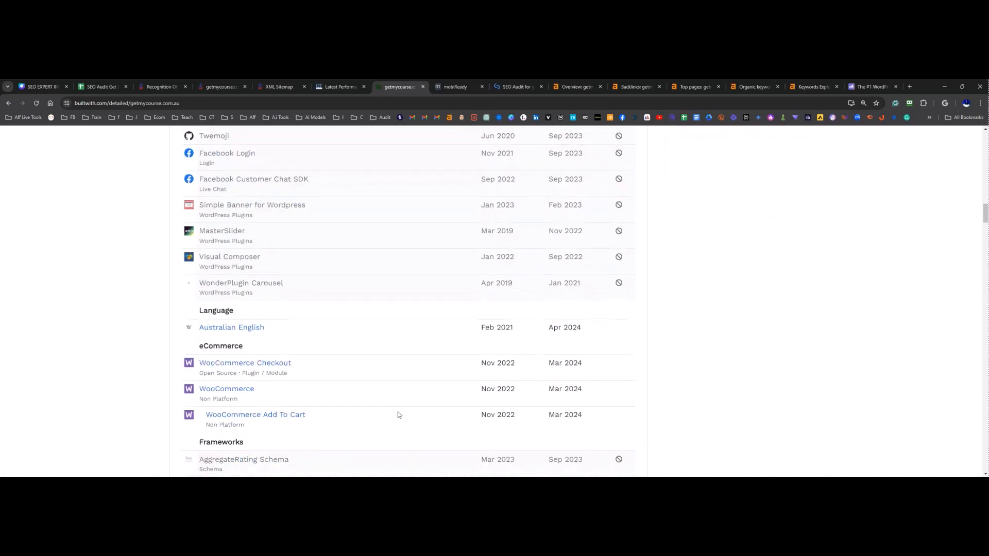
scroll(397, 415, "down", 4)
scroll(398, 415, "down", 6)
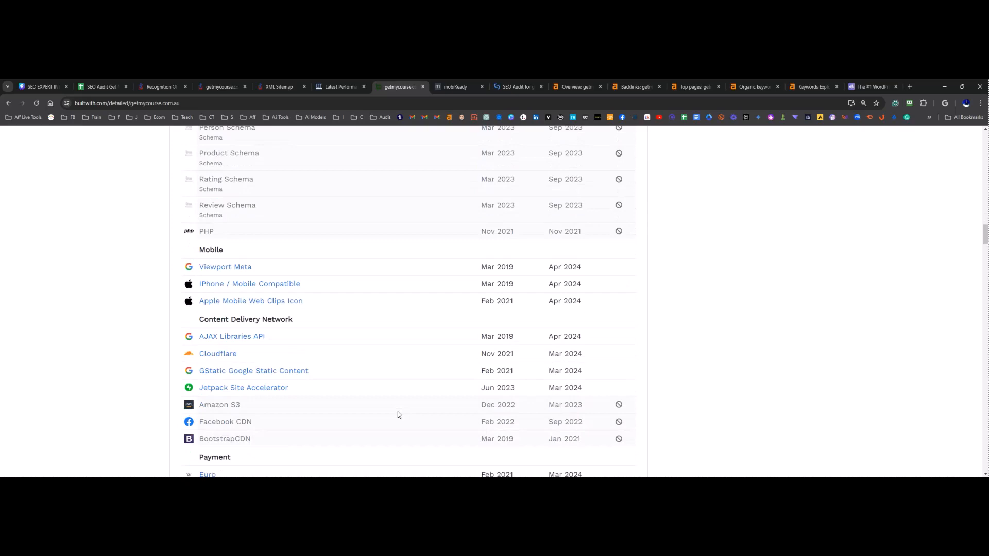
scroll(398, 415, "down", 5)
scroll(398, 414, "down", 5)
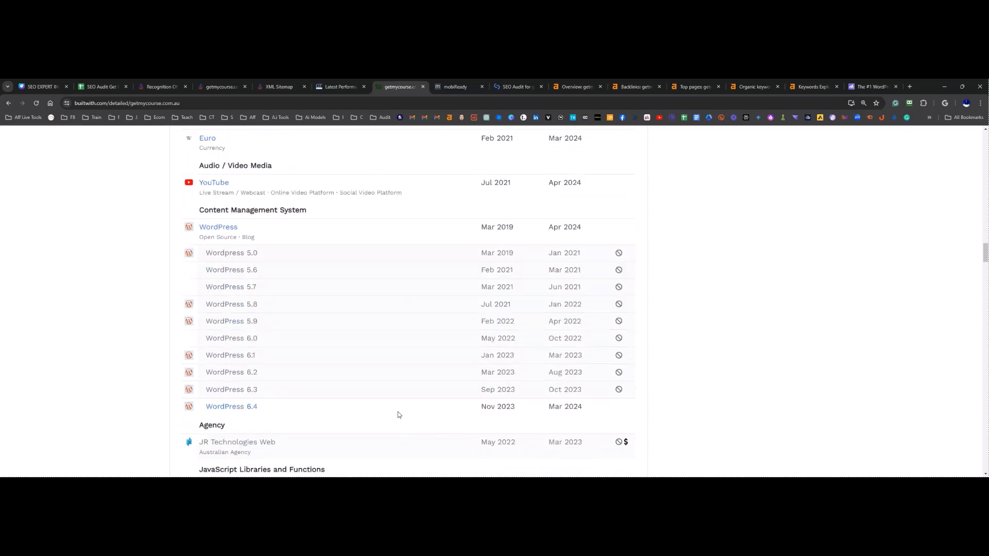
scroll(414, 436, "down", 4)
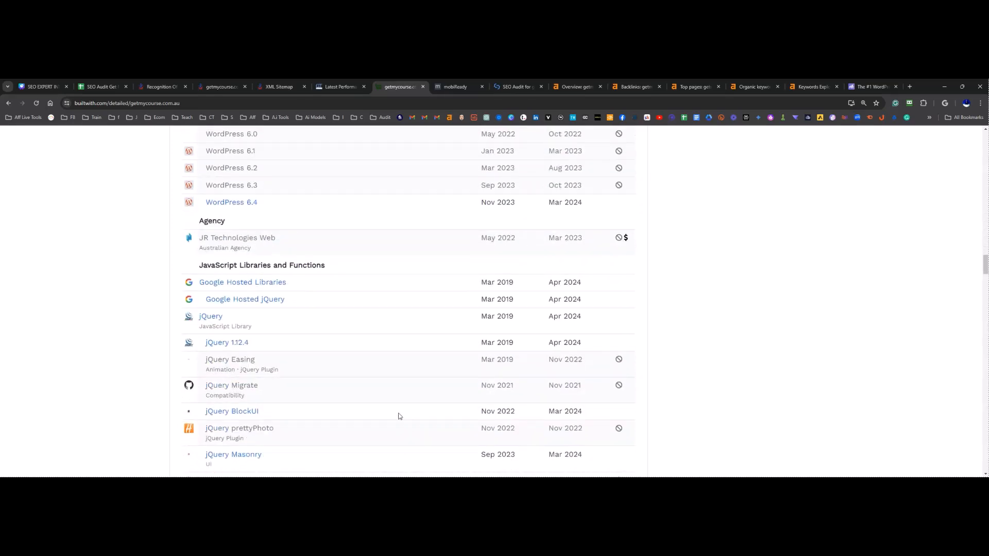
scroll(397, 417, "down", 9)
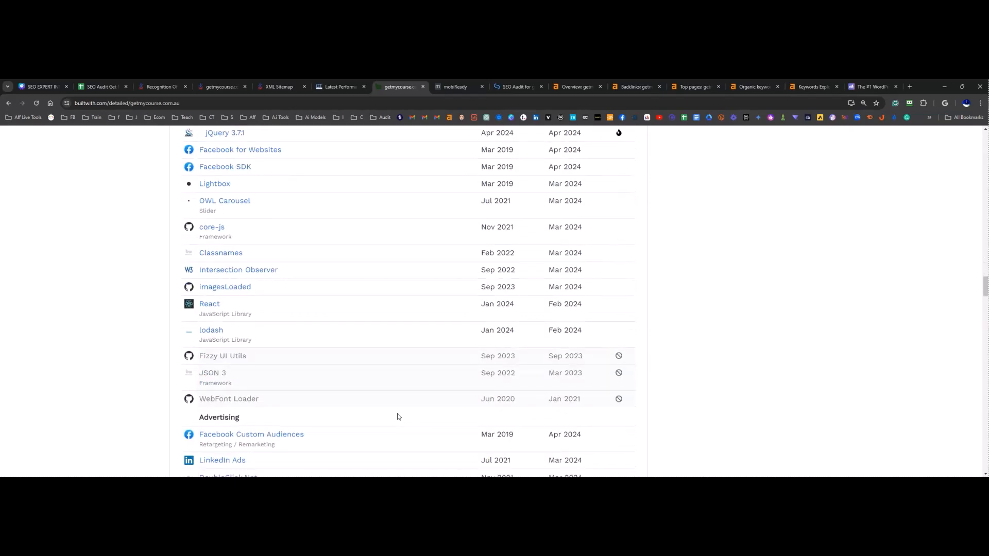
scroll(398, 416, "down", 9)
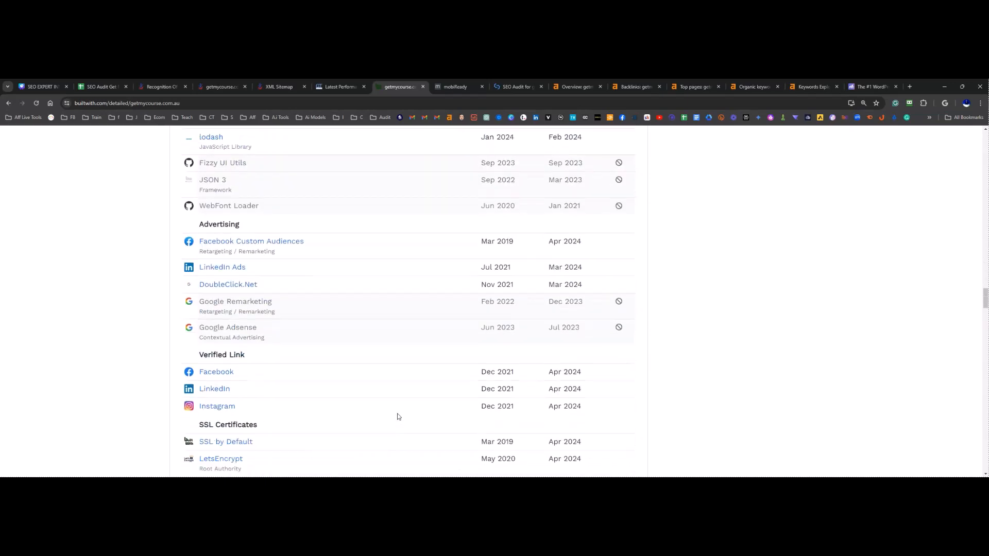
scroll(398, 416, "down", 4)
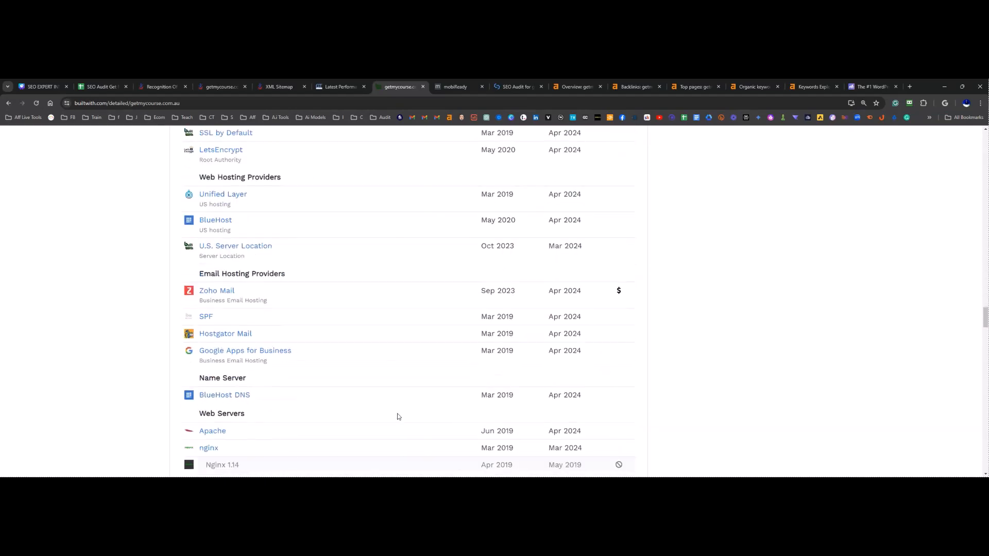
scroll(398, 416, "down", 5)
scroll(398, 416, "up", 6)
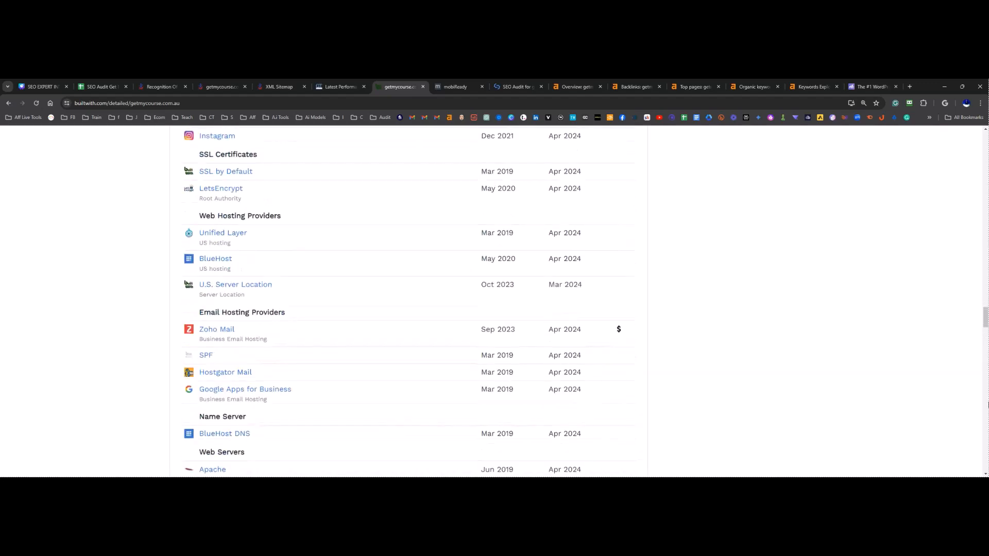
left_click_drag(985, 323, 985, 153)
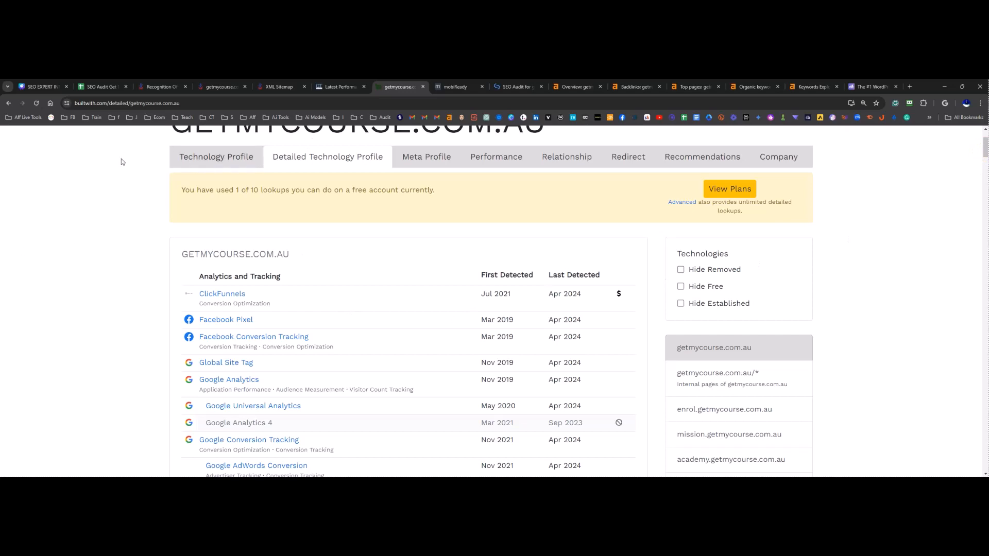
key("ctrl+minus")
key("ctrl+minus")
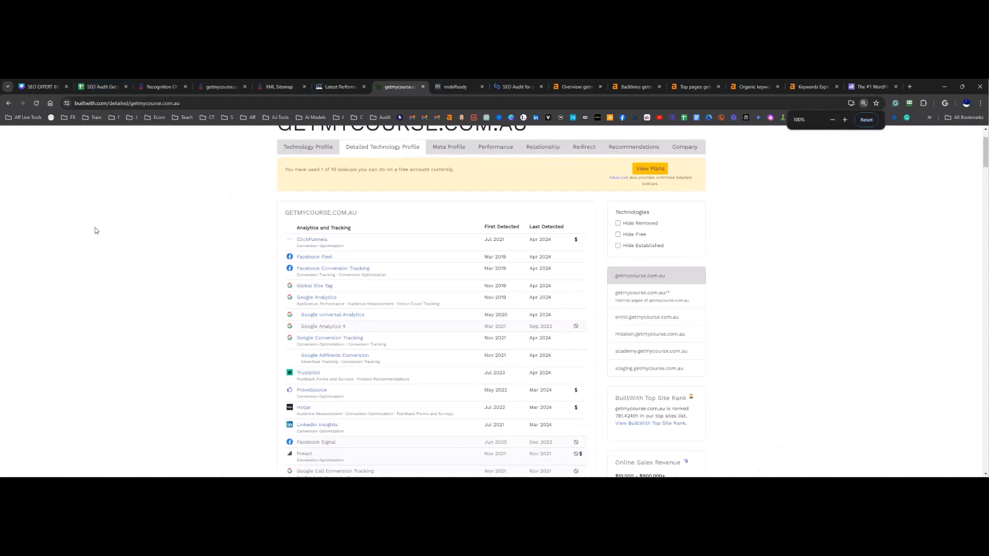
Step: Search Google in a new browser tab for "wordpress image optimizer plugin"
left_click(910, 86)
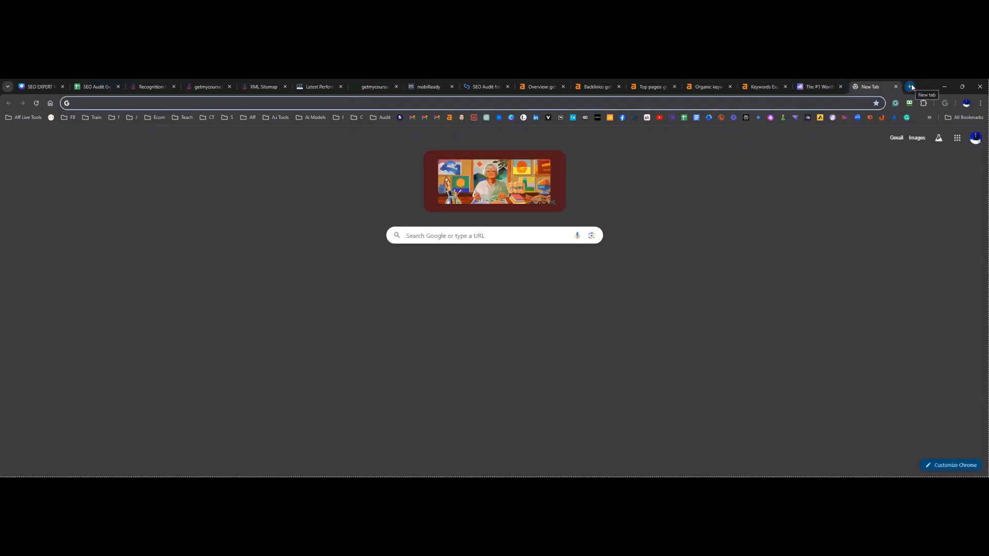
type("wp")
key("BackSpace")
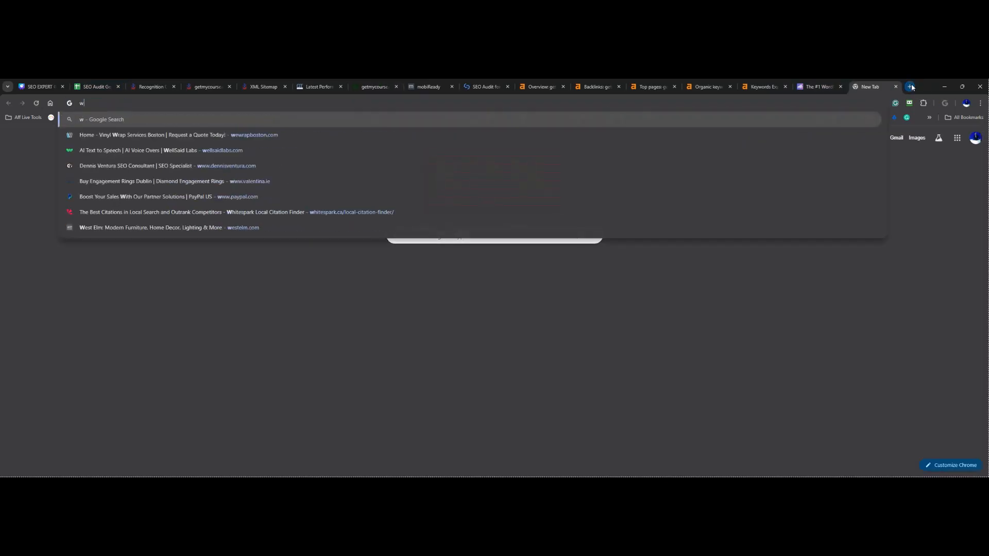
type("ordpress ")
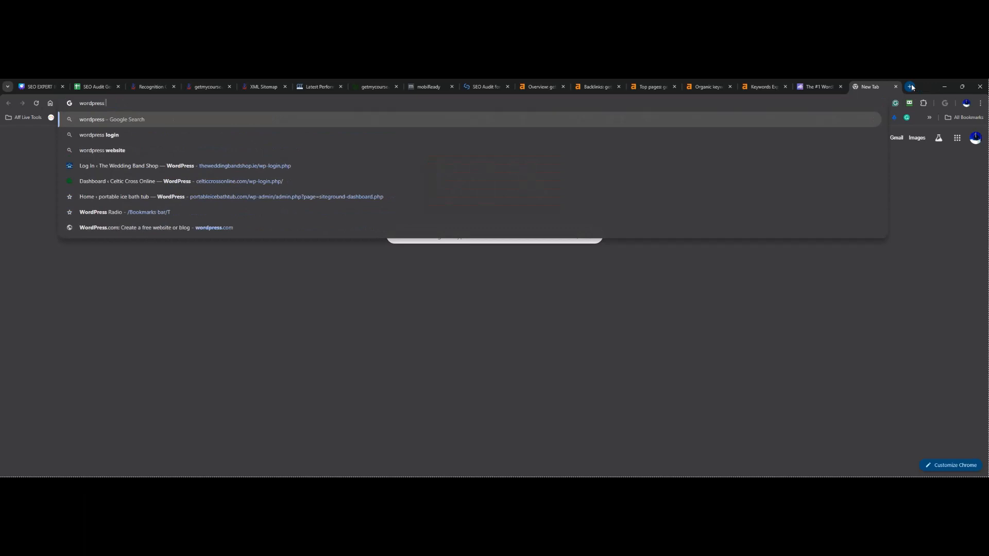
type("image opti")
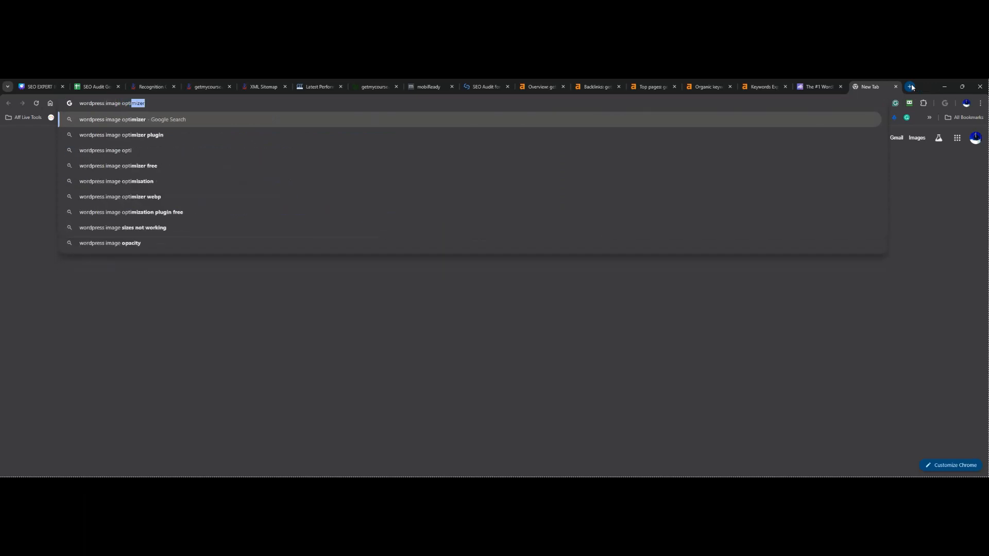
type("mizer")
key("Down")
key("Return")
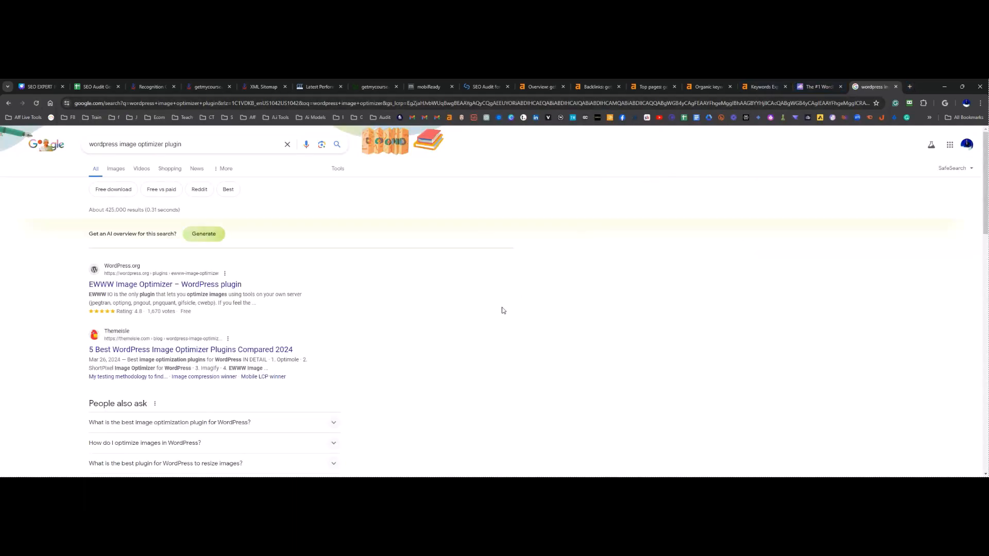
Step: Look through the search results and open Authority Hacker's article "What is The Best WordPress Image Optimizer In 2024?" in its own tab
scroll(502, 309, "down", 5)
scroll(460, 315, "down", 3)
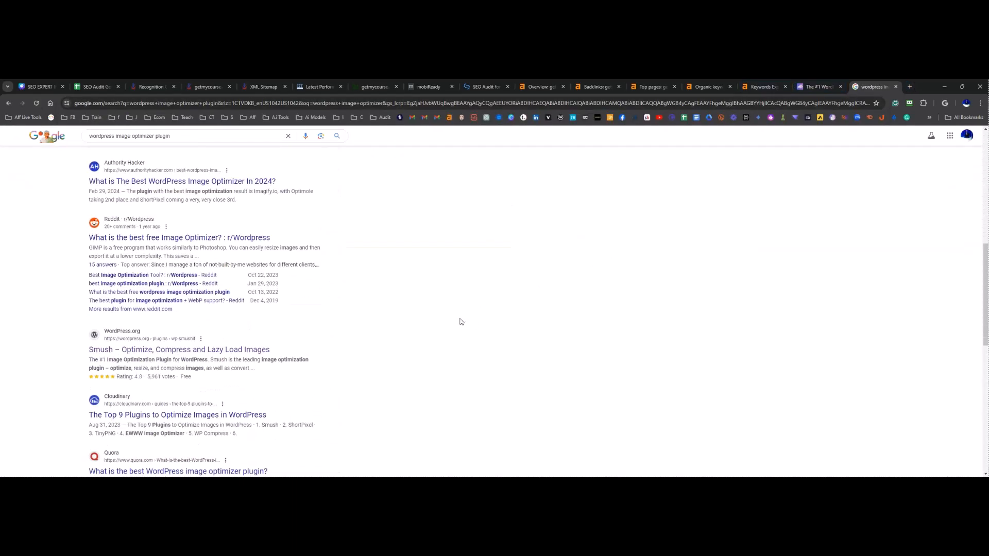
scroll(386, 327, "down", 2)
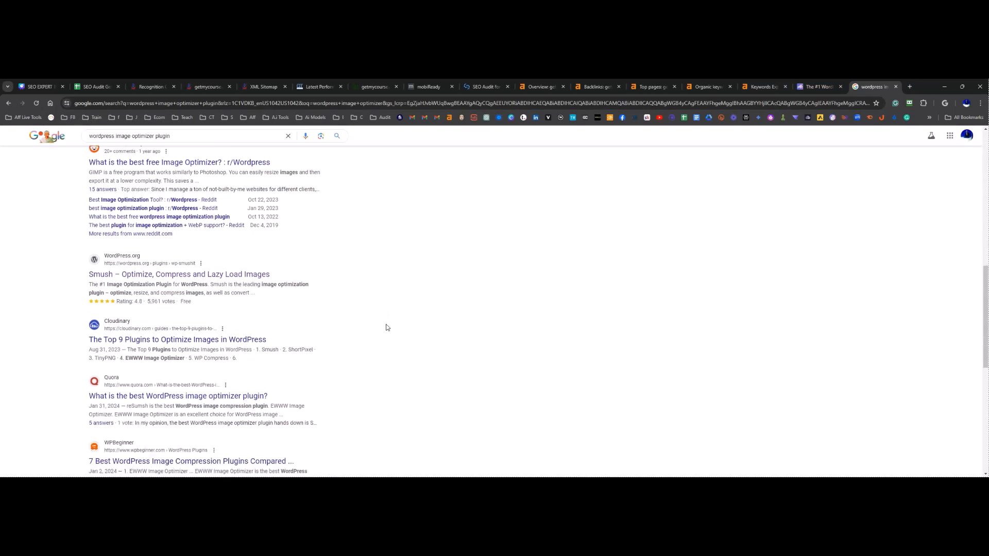
scroll(307, 287, "up", 2)
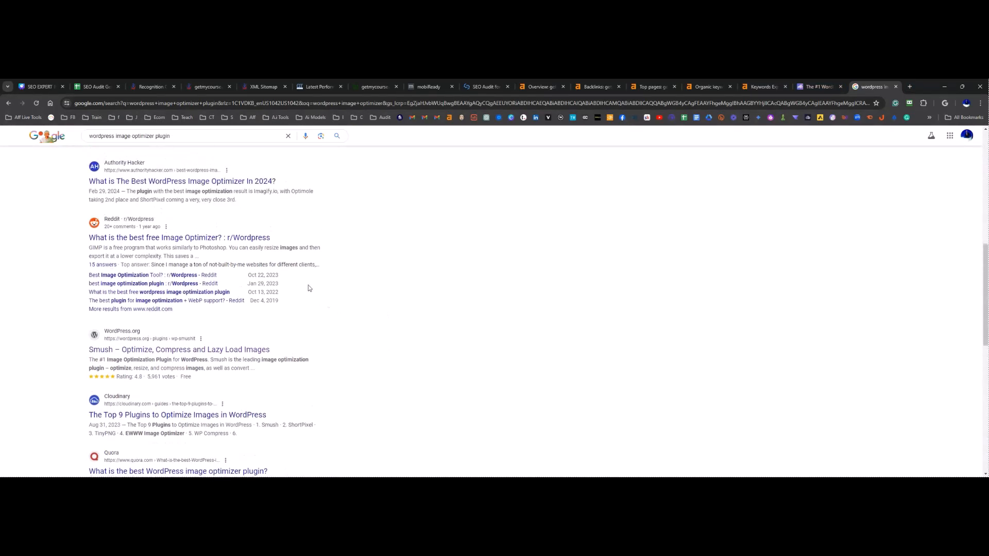
middle_click(219, 181)
left_click(858, 86)
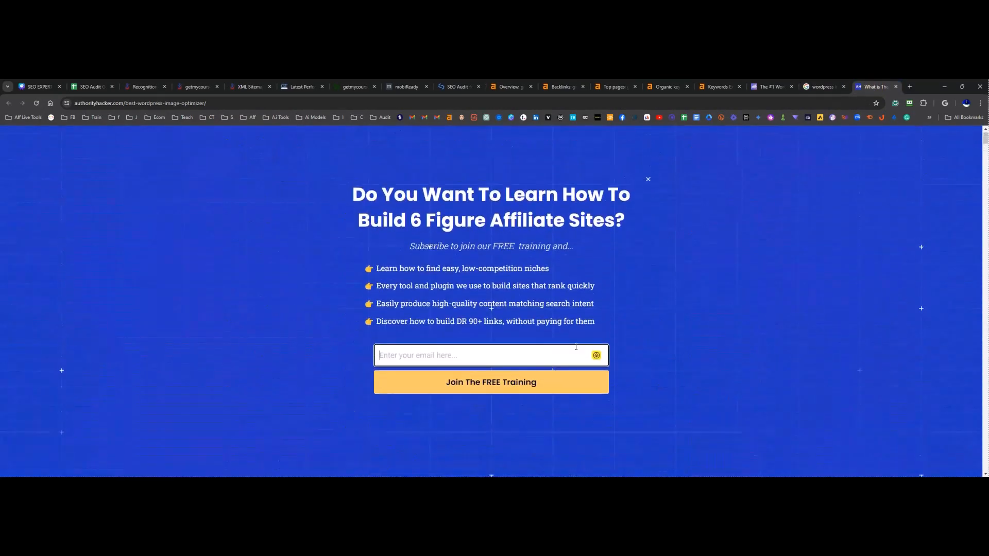
Step: Examine the article's list of best WordPress image optimization plugins and its Imagify review, including interface, pros, cons and compression summary
scroll(345, 326, "down", 15)
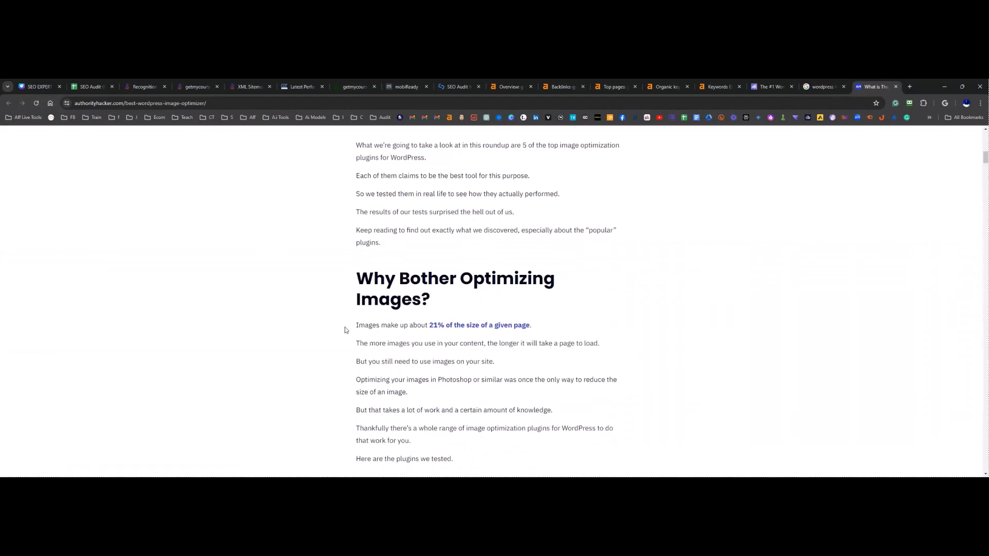
scroll(298, 338, "up", 3)
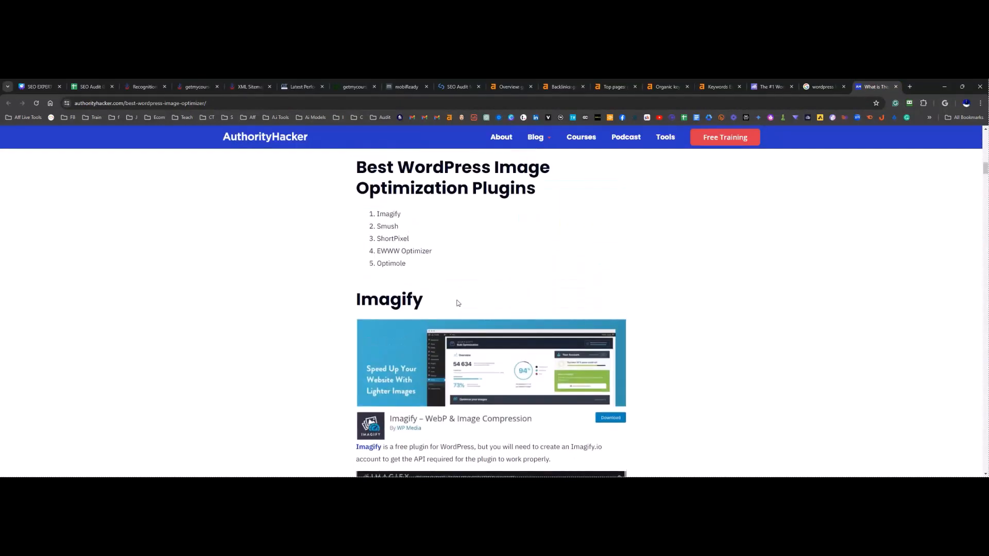
left_click_drag(456, 302, 269, 283)
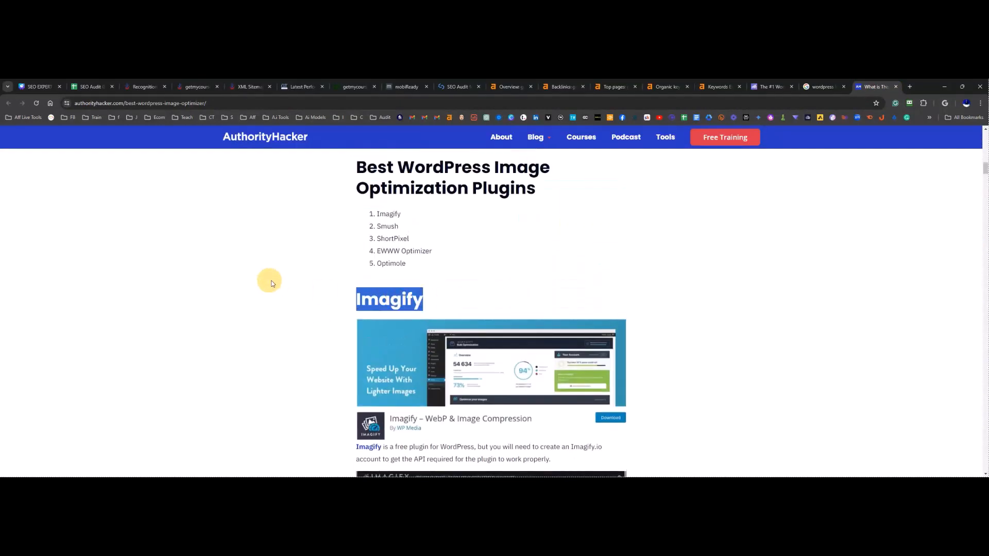
scroll(273, 309, "down", 3)
scroll(274, 311, "down", 12)
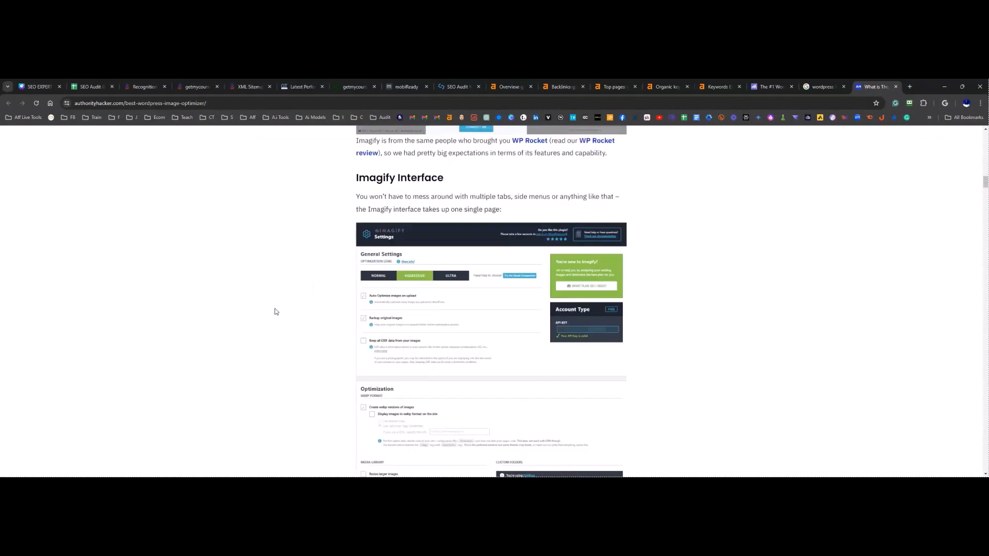
scroll(275, 312, "down", 6)
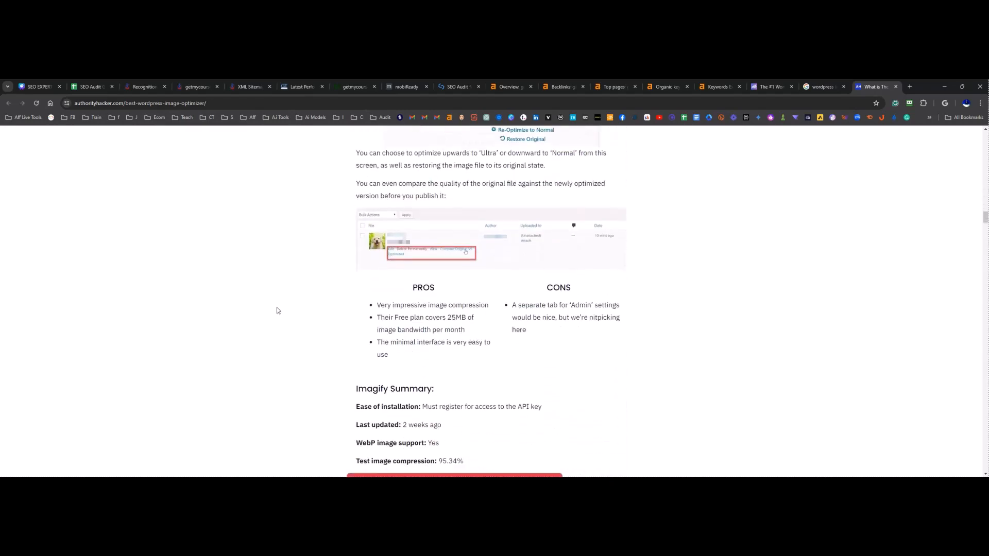
scroll(279, 310, "down", 4)
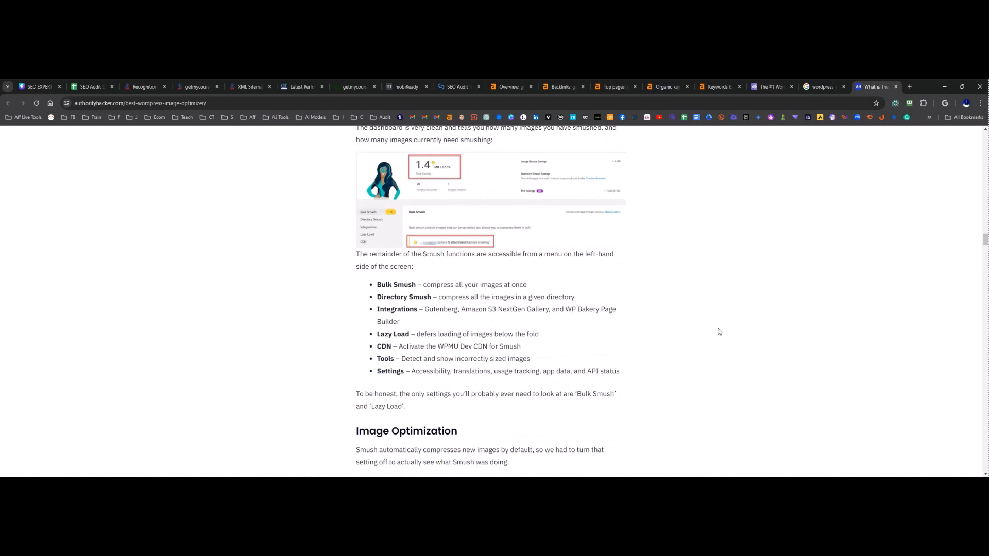
Step: Examine the article's reviews of Smush, ShortPixel and EWWW Optimizer for their image compression performance
scroll(721, 342, "down", 15)
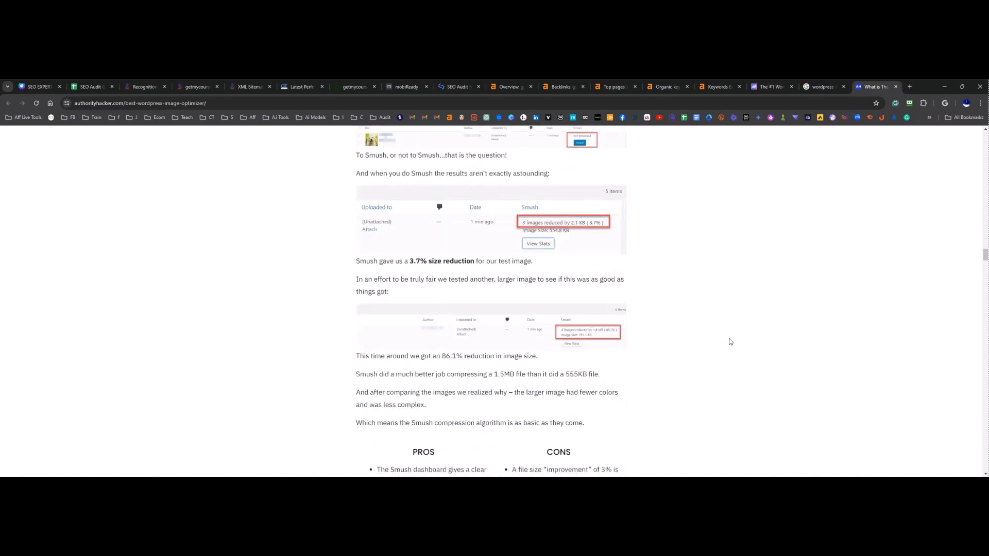
double_click(325, 247)
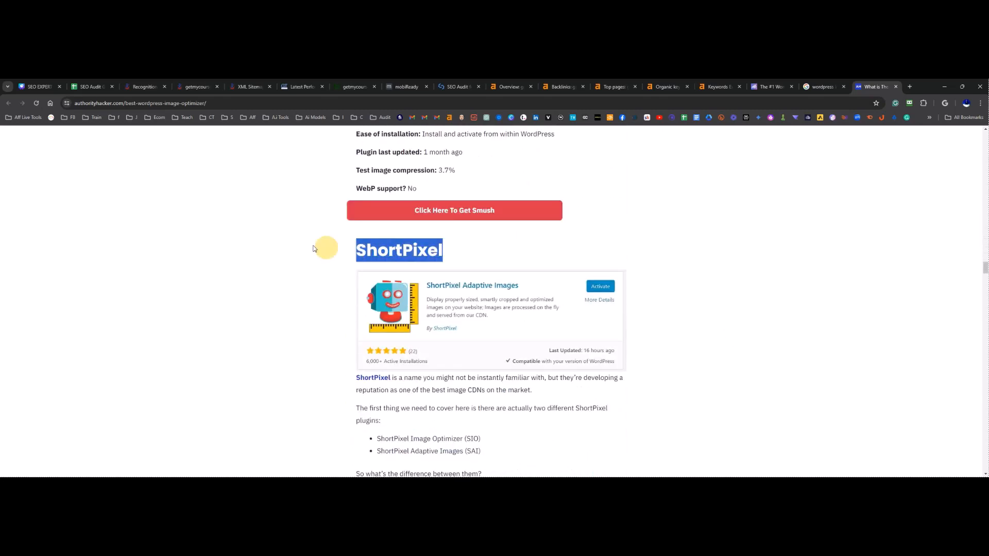
scroll(303, 312, "down", 5)
scroll(304, 314, "down", 17)
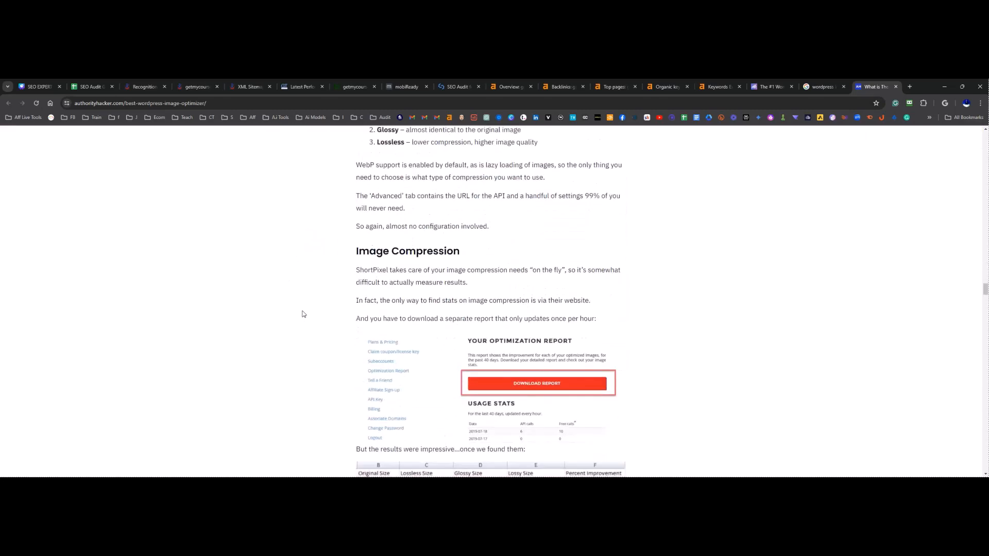
scroll(303, 313, "down", 4)
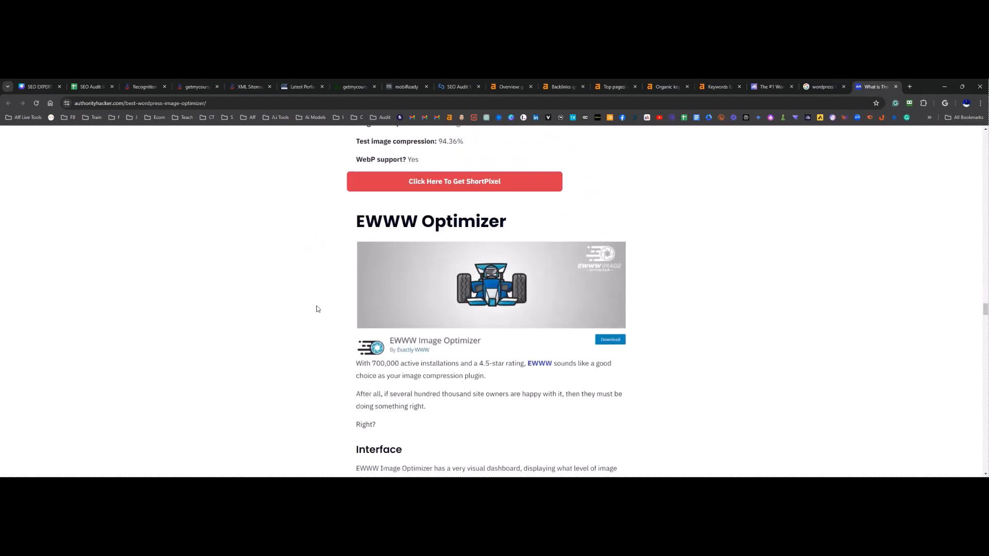
scroll(316, 307, "down", 5)
scroll(290, 301, "down", 15)
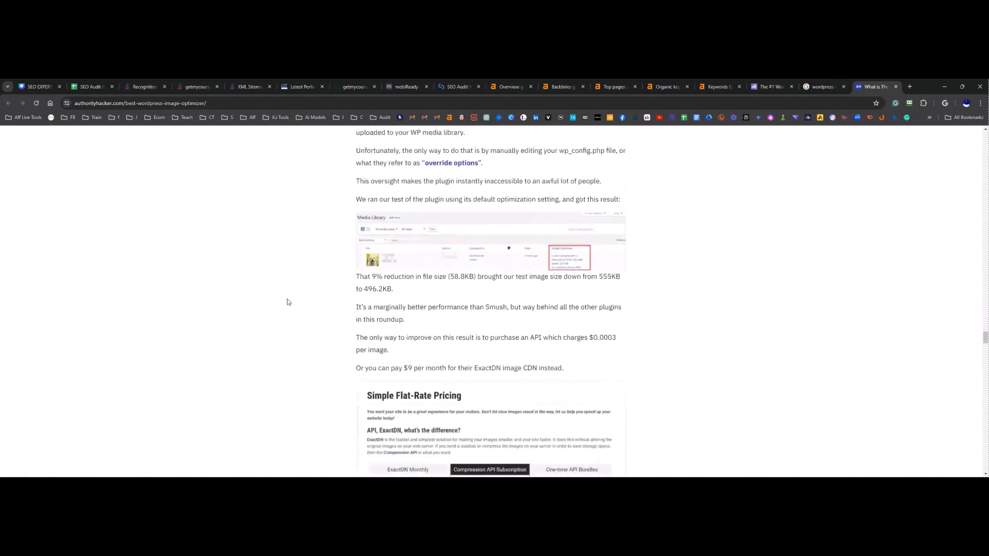
scroll(284, 301, "up", 6)
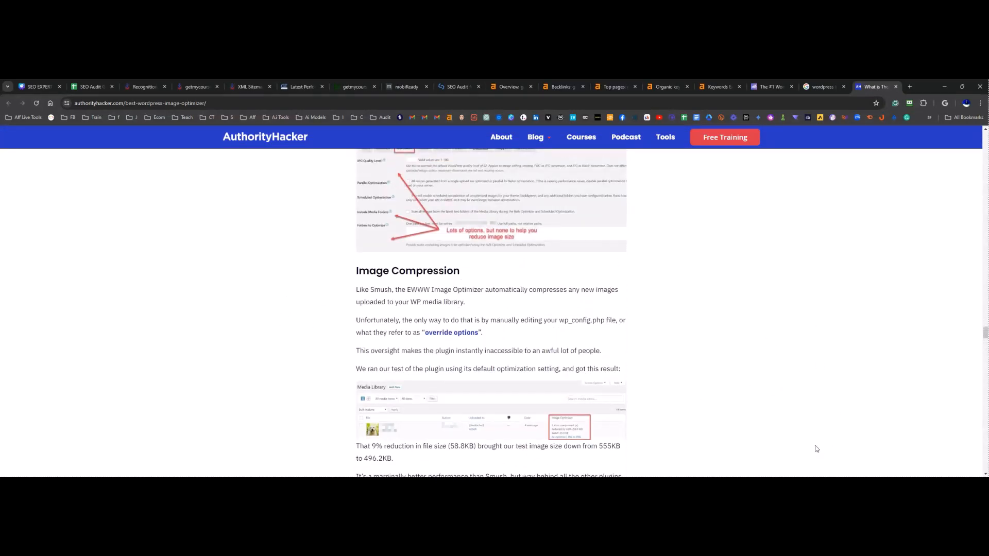
Step: Close the Authority Hacker article, the Google results and the Rank Math page
left_click(897, 87)
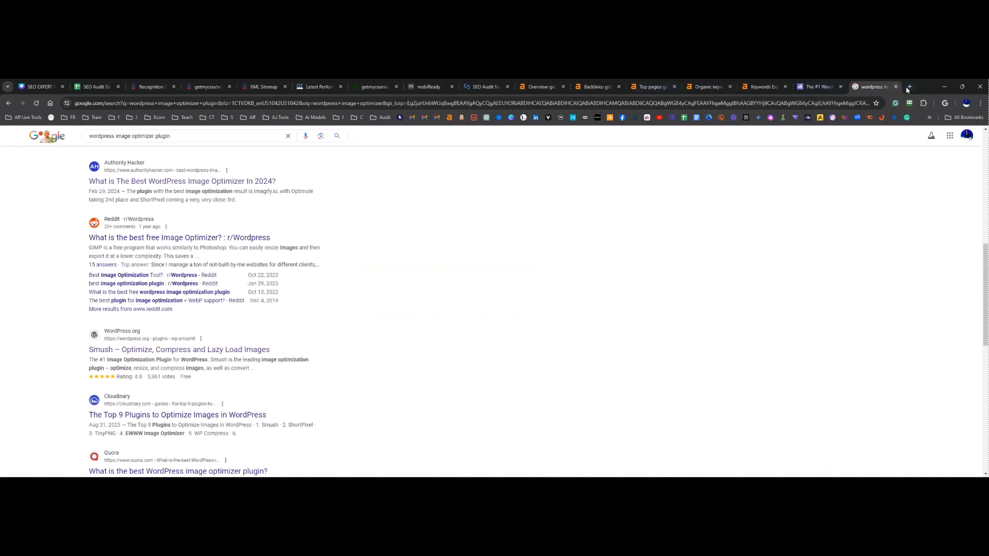
left_click(894, 88)
left_click(896, 88)
left_click(895, 88)
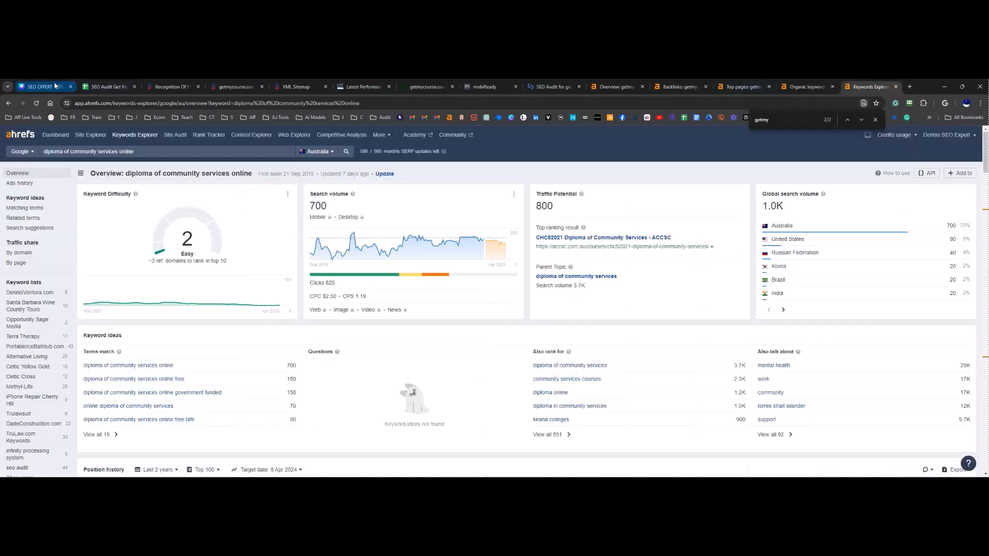
Step: Grade the image compression check as Fail in the audit checklist and add the note "get image optimization plugin smushpro / imagify"
left_click(106, 87)
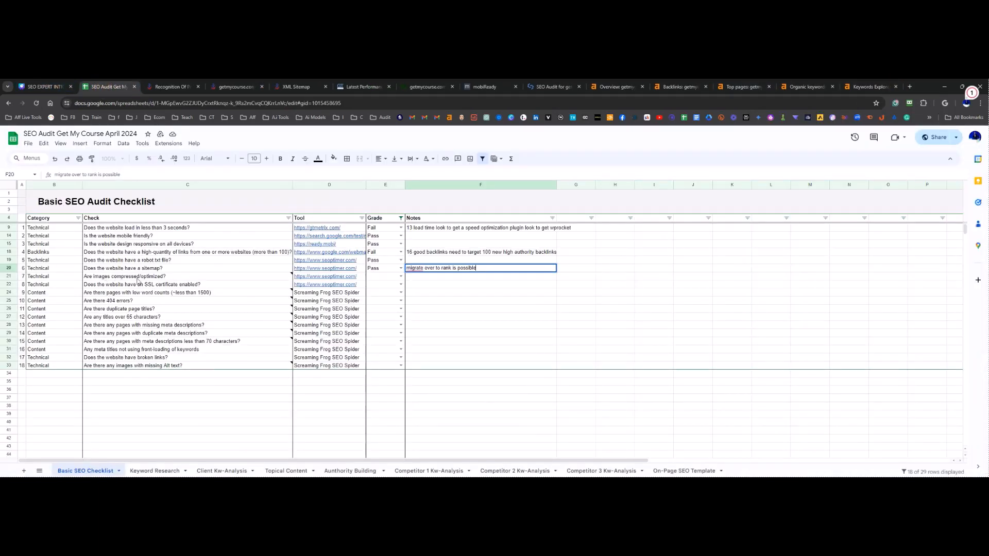
left_click(401, 277)
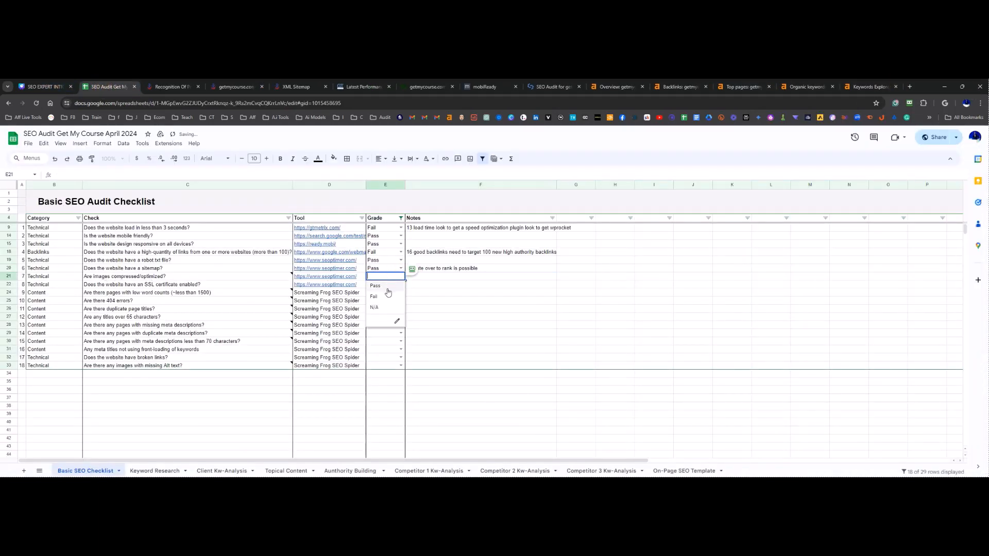
left_click(381, 296)
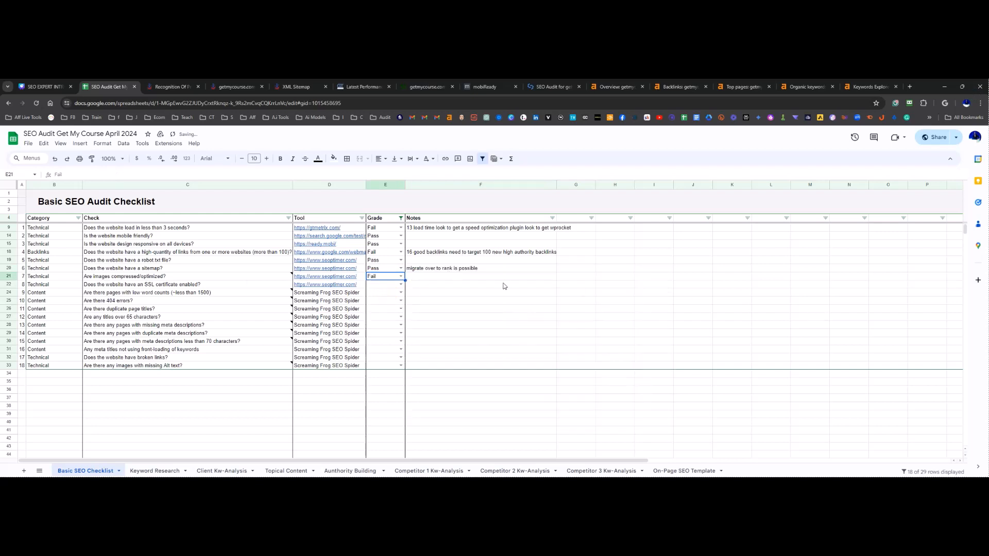
left_click(445, 279)
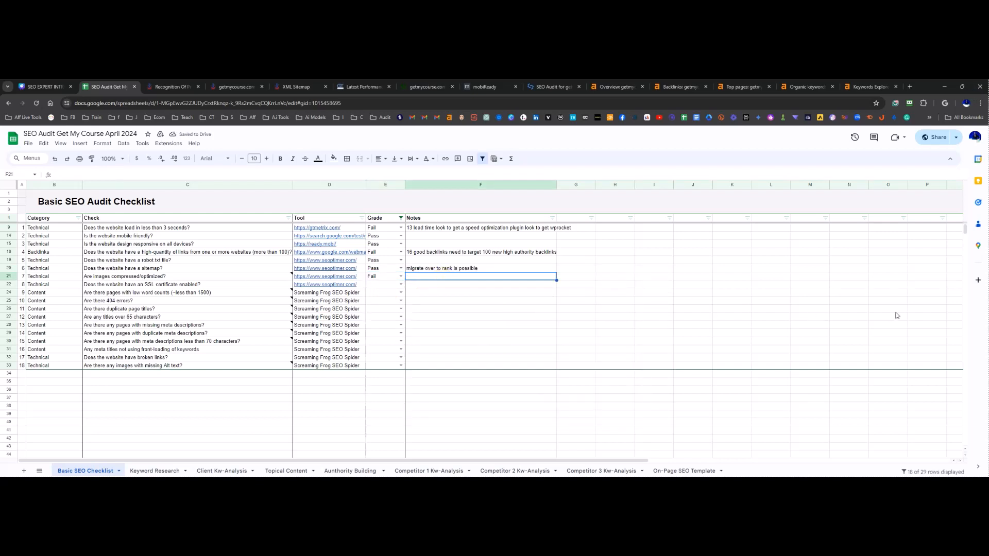
type("get")
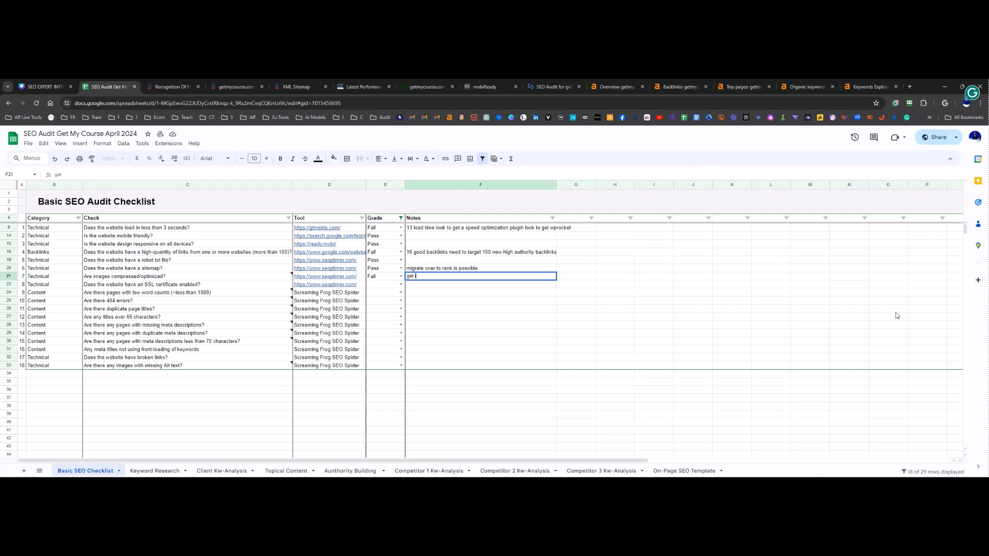
type(" image optimization plugin smushpro /")
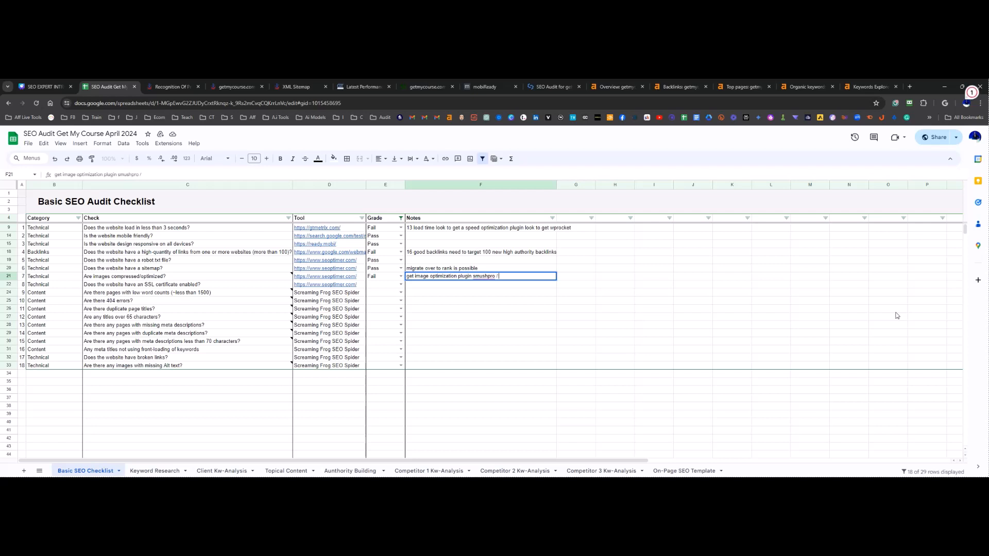
type("imagify")
Step: Grade the SSL certificate check as Pass in the audit checklist
mouse_move(219, 327)
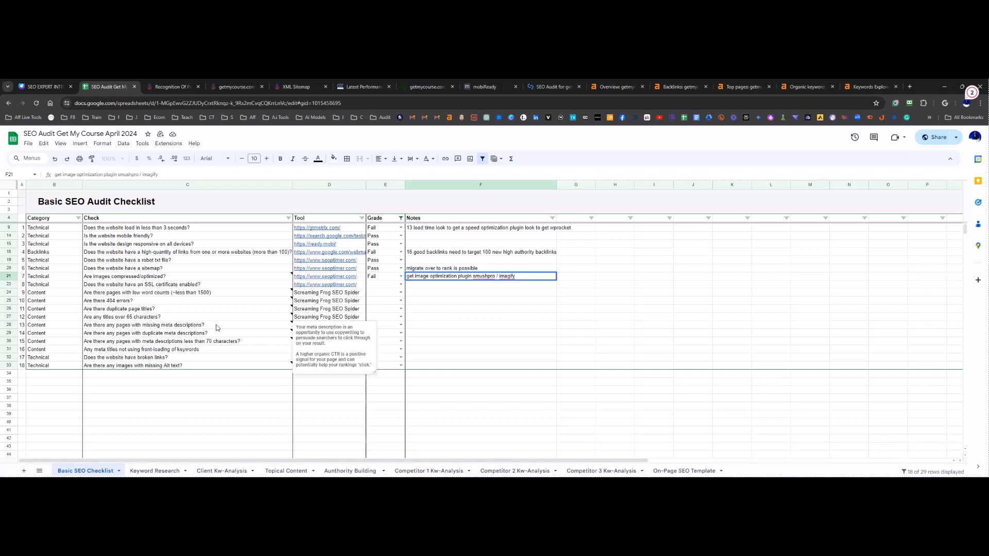
left_click(167, 286)
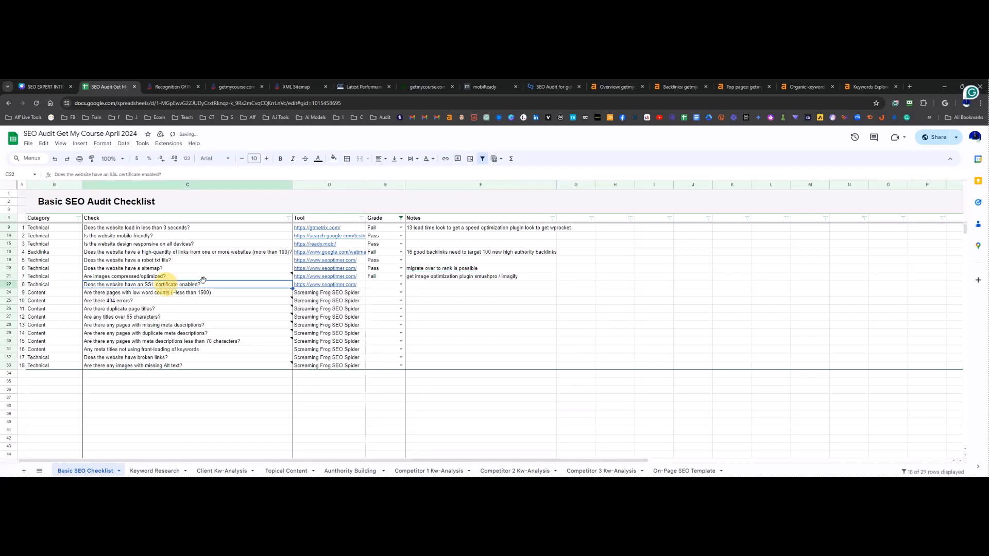
left_click(400, 284)
left_click(384, 297)
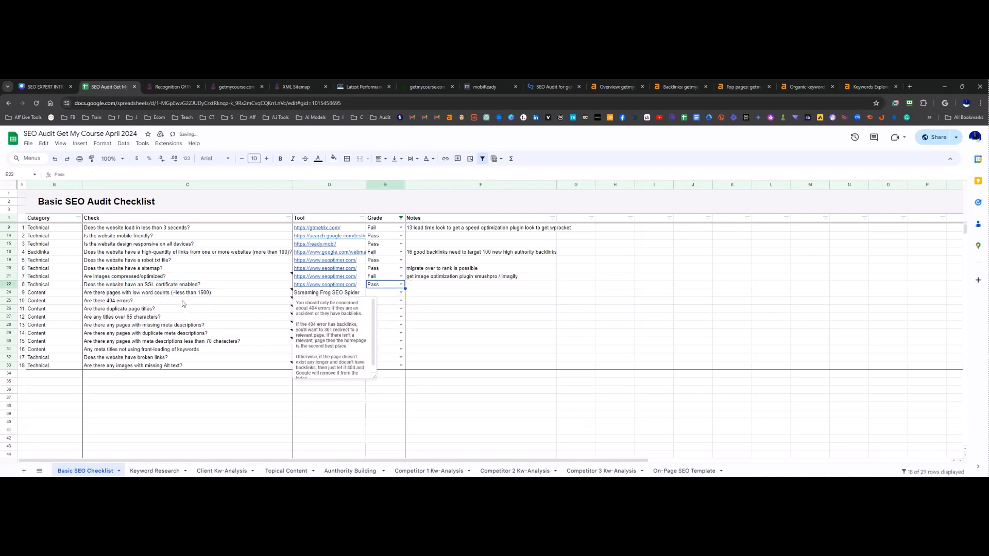
Step: For the low word count check, switch to Screaming Frog SEO Spider and show the crawl's internal HTML pages with their word counts
left_click(171, 293)
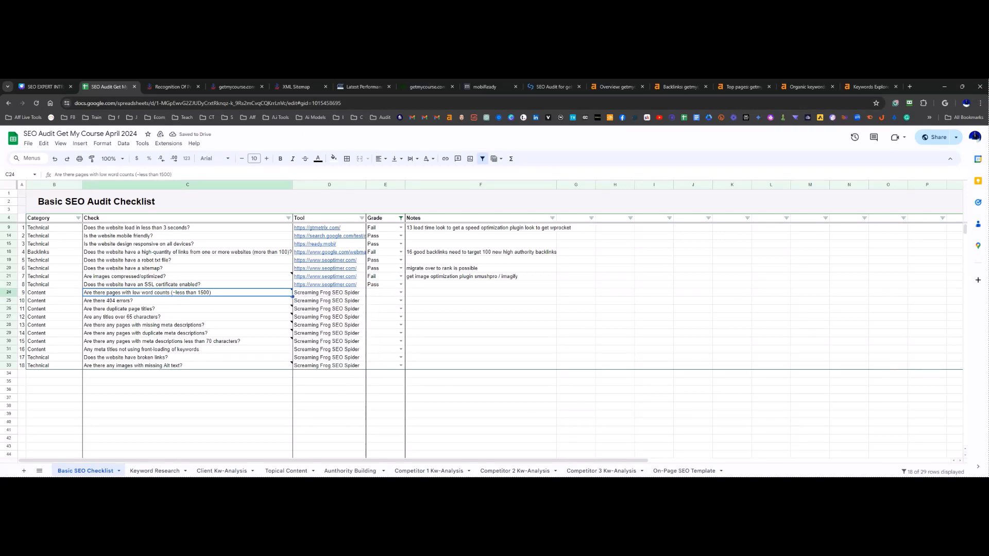
key("alt+Tab")
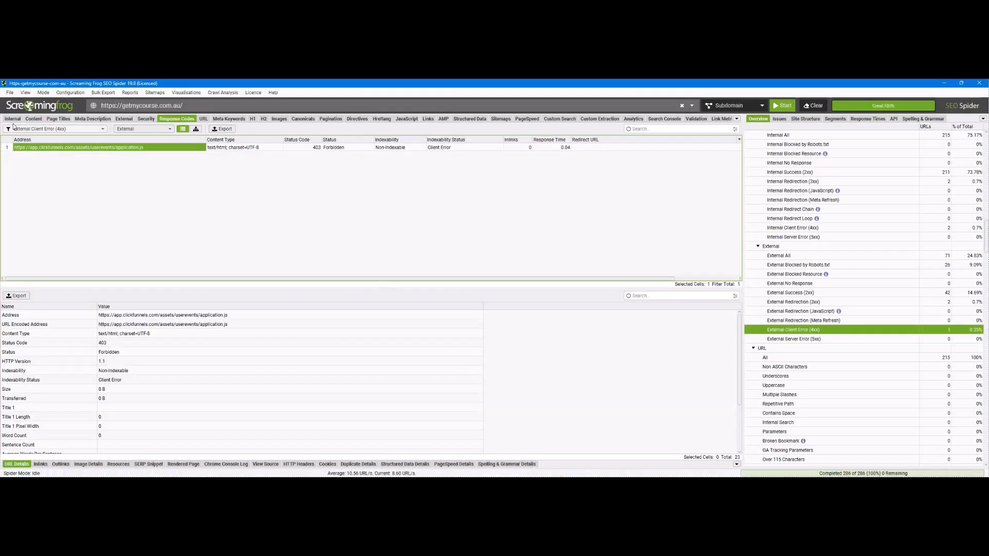
left_click(13, 119)
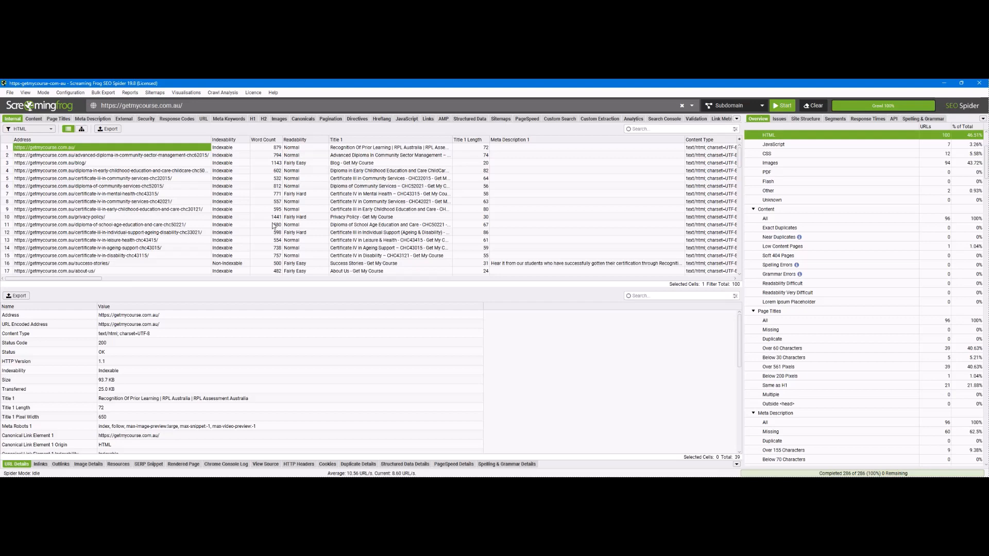
Step: Copy "diploma of community services" from the Ahrefs keyword overview and switch to the incognito Google results for "diploma of community services online"
left_click(944, 83)
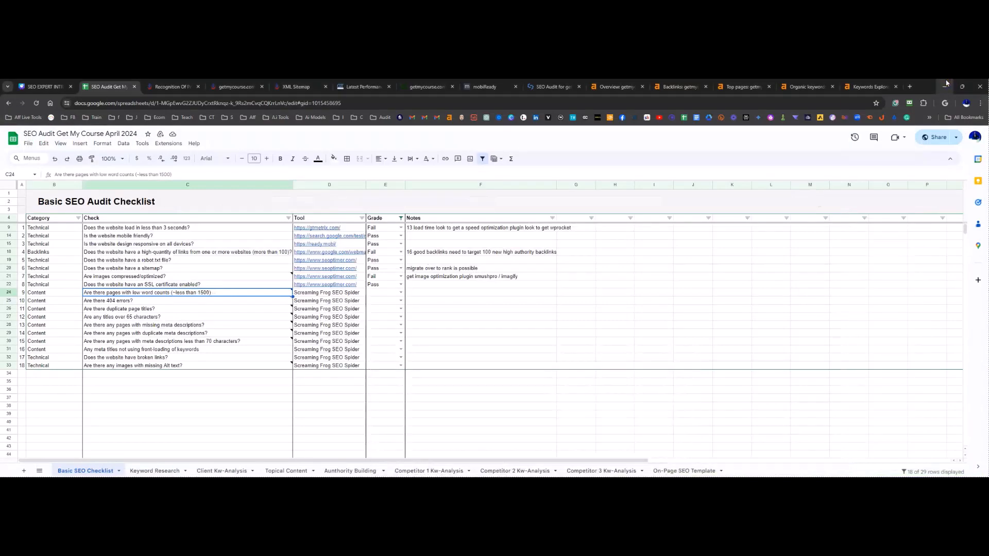
left_click(858, 89)
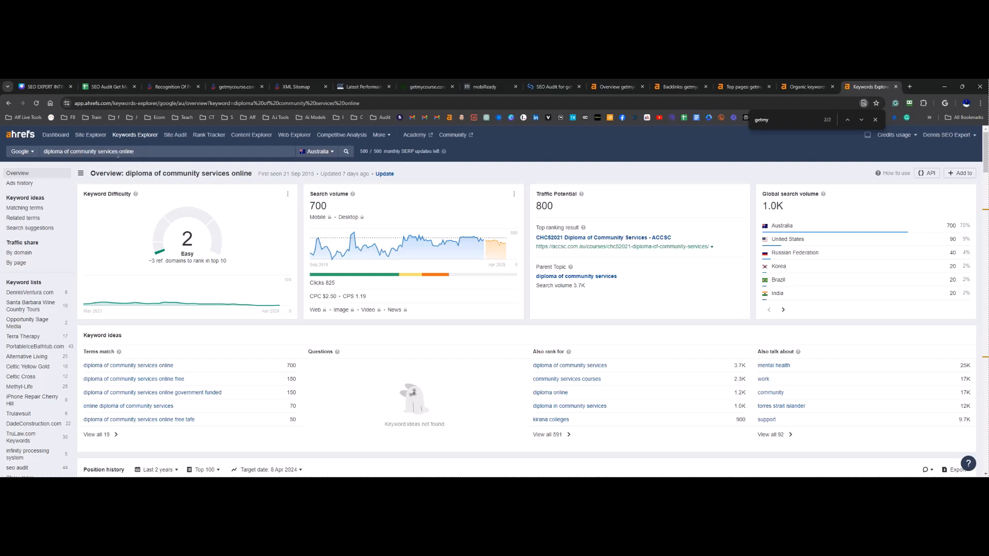
left_click_drag(118, 153, 42, 151)
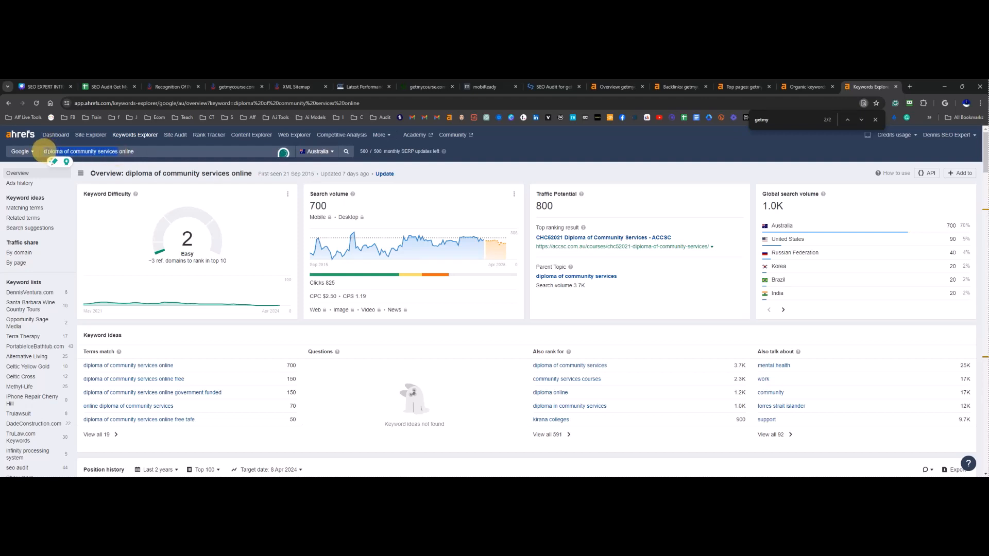
right_click(64, 154)
left_click(100, 200)
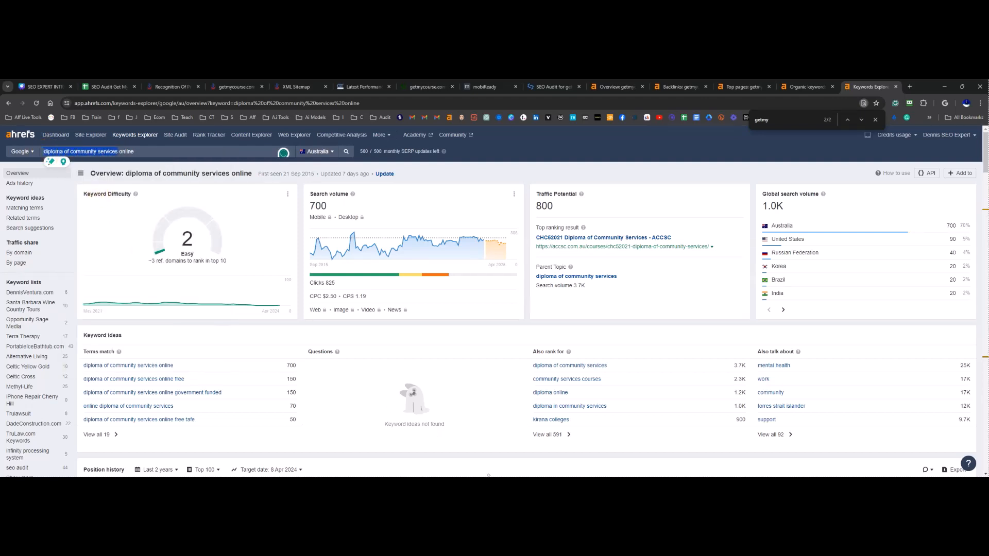
mouse_move(504, 484)
left_click(532, 462)
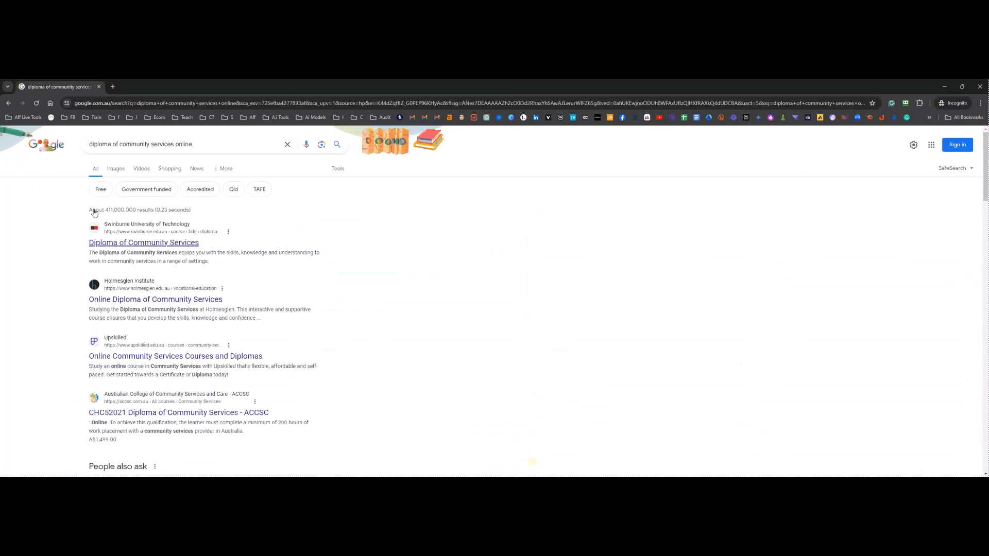
Step: Open the Google homepage in a new tab and return to the "diploma of community services online" results
right_click(49, 152)
left_click(77, 159)
left_click(144, 89)
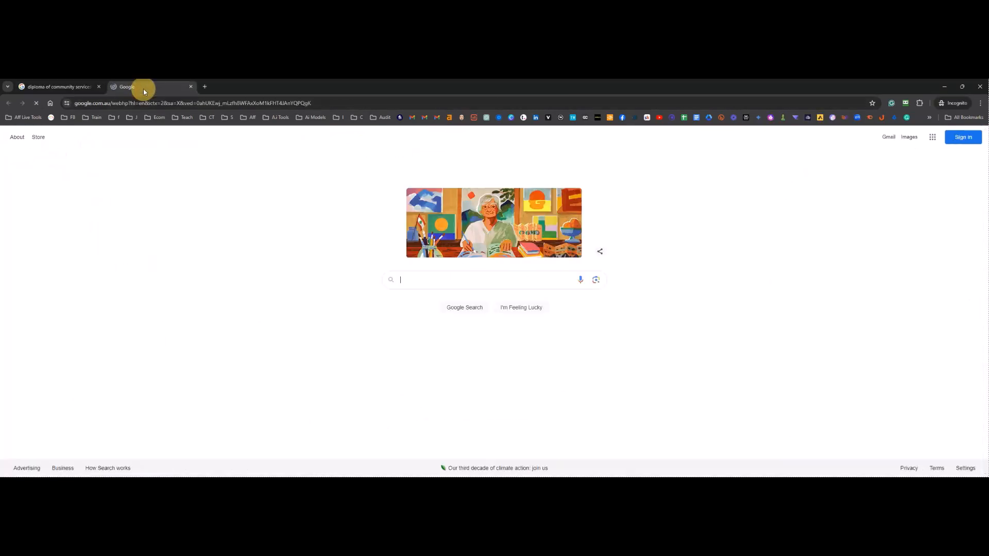
left_click(57, 87)
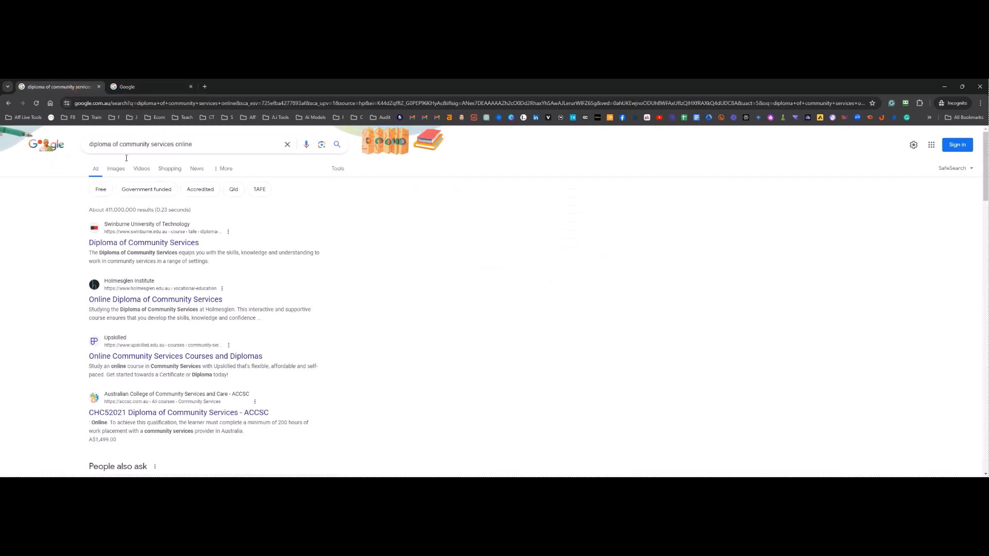
Step: Examine the People also ask section of the Google results, expanding and collapsing several questions to load further related ones
scroll(462, 295, "down", 4)
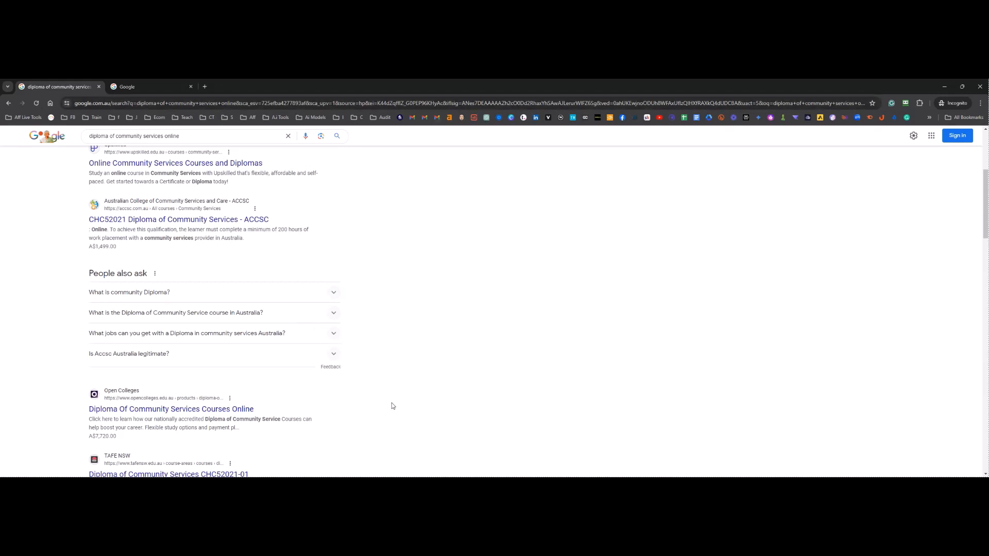
left_click(336, 294)
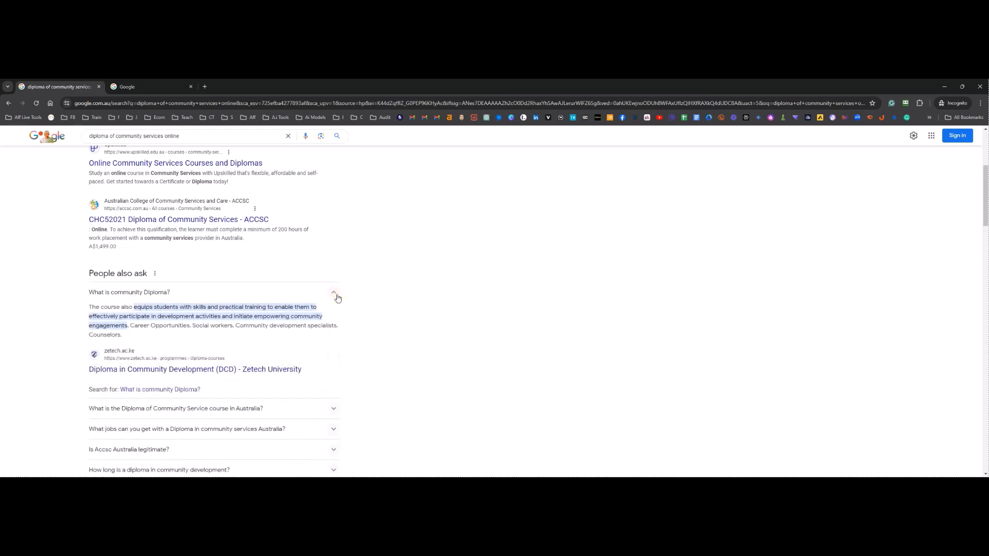
left_click(336, 296)
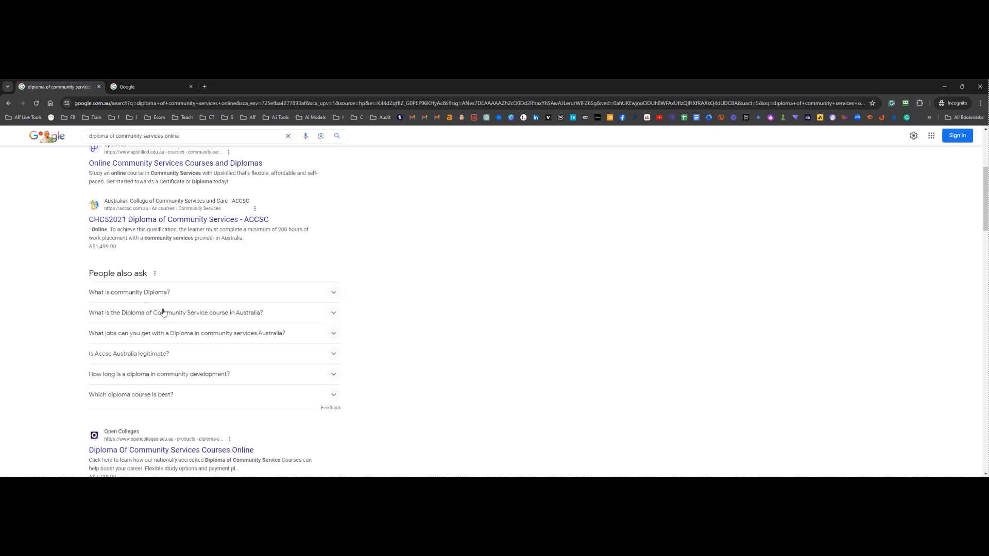
left_click(333, 396)
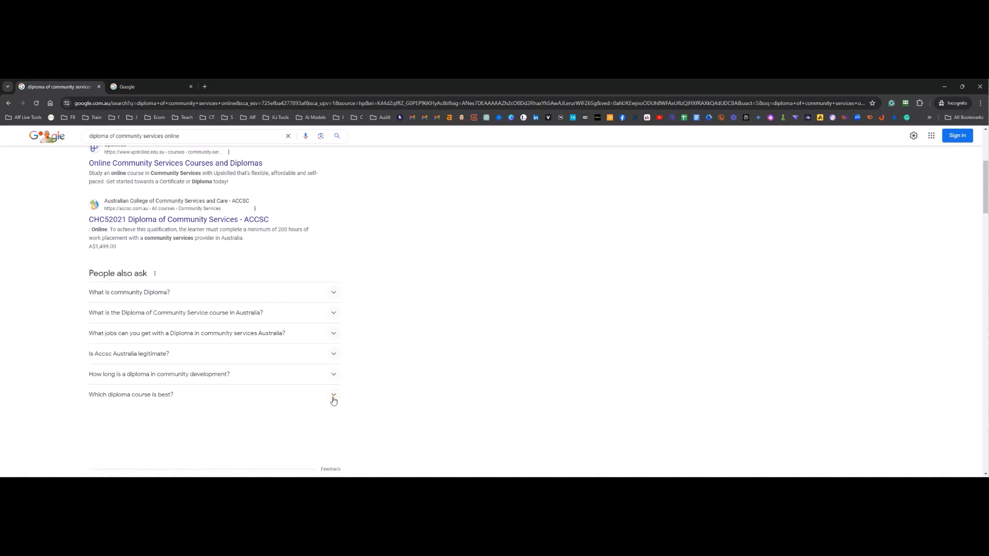
scroll(371, 412, "down", 3)
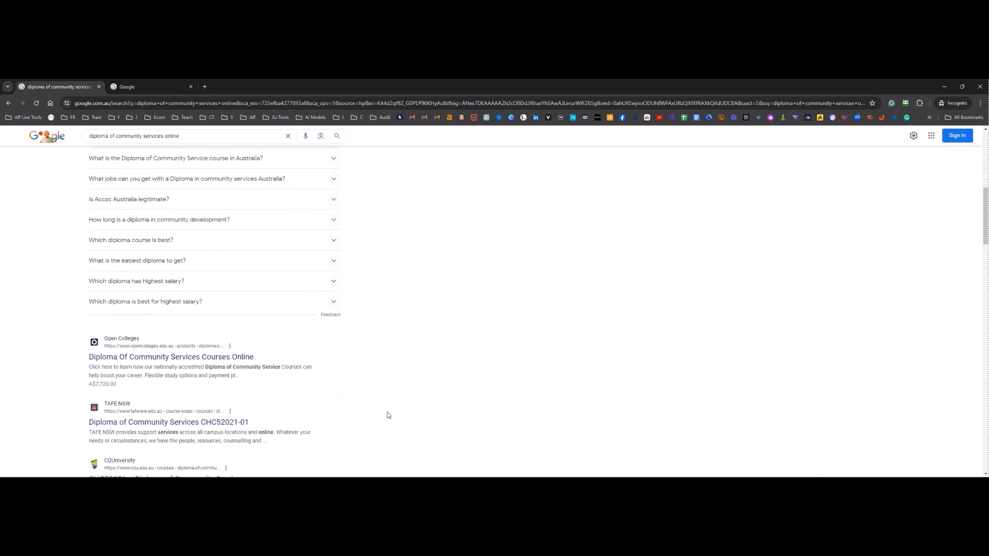
left_click(332, 303)
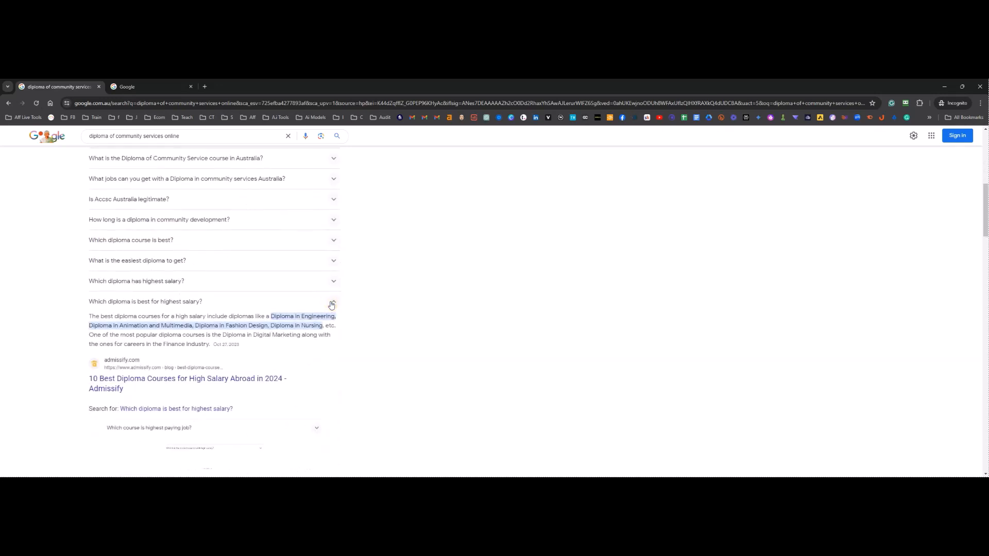
left_click(332, 302)
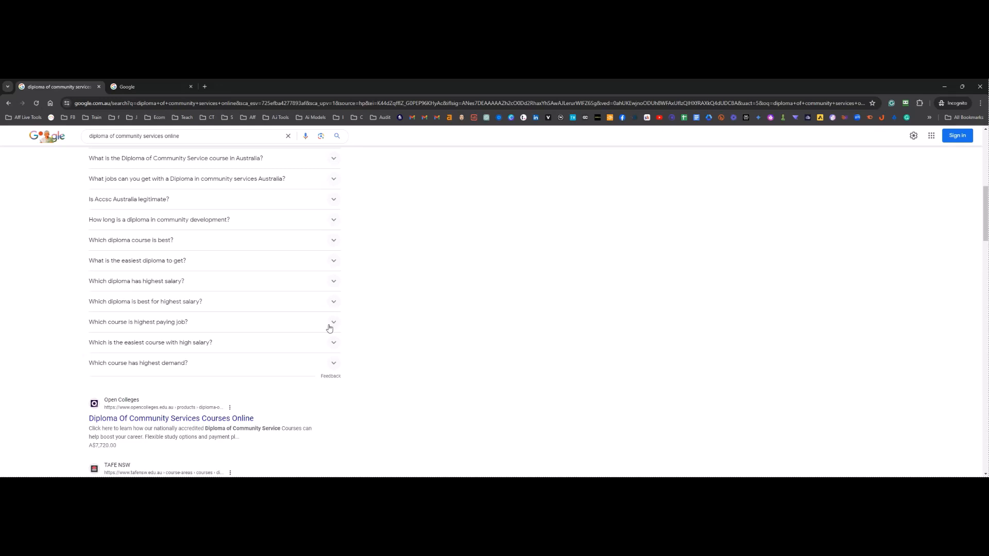
left_click(332, 324)
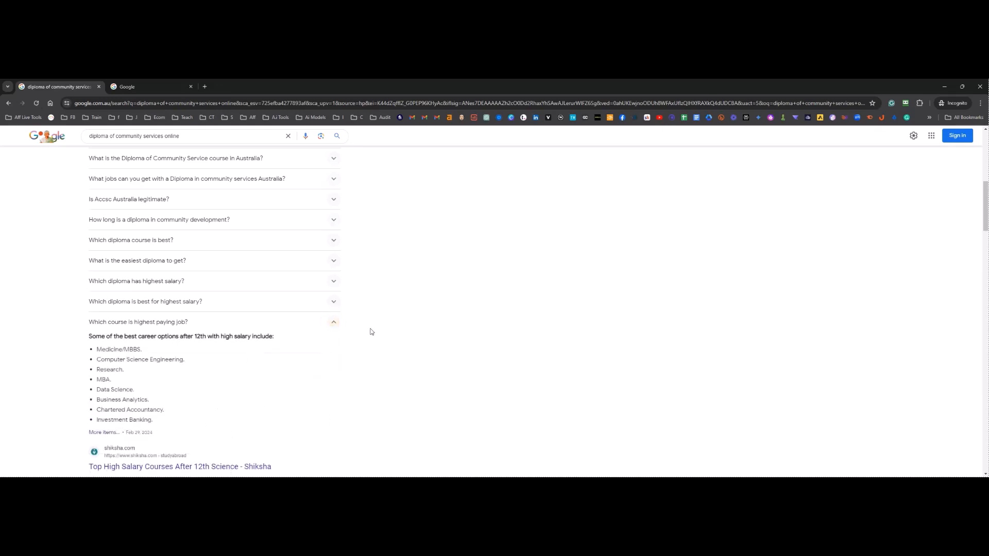
left_click(332, 323)
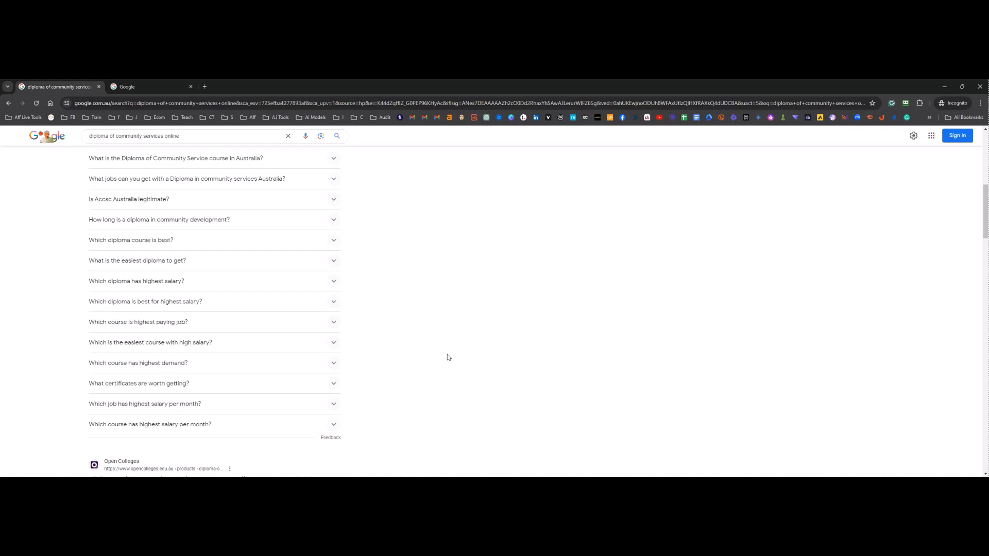
scroll(439, 298, "up", 5)
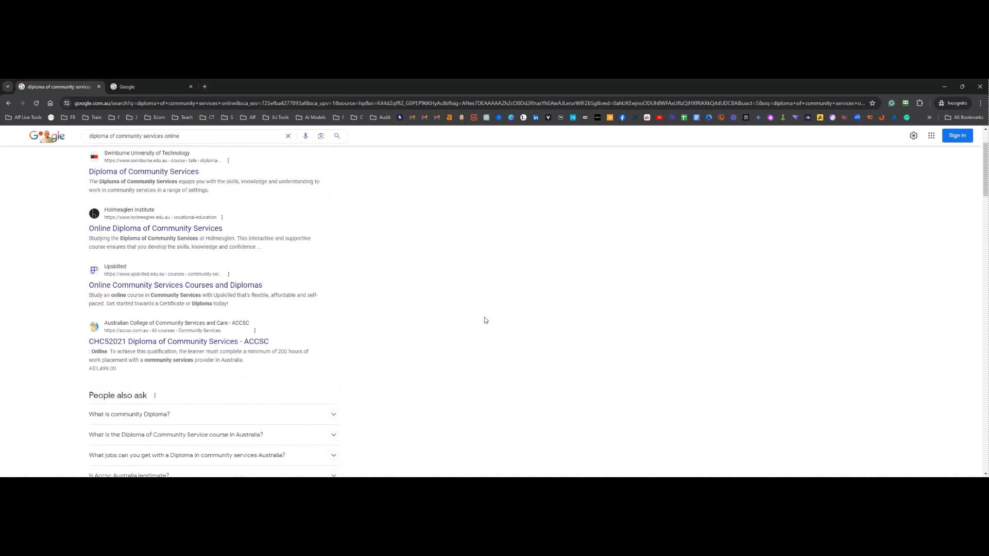
scroll(484, 320, "up", 2)
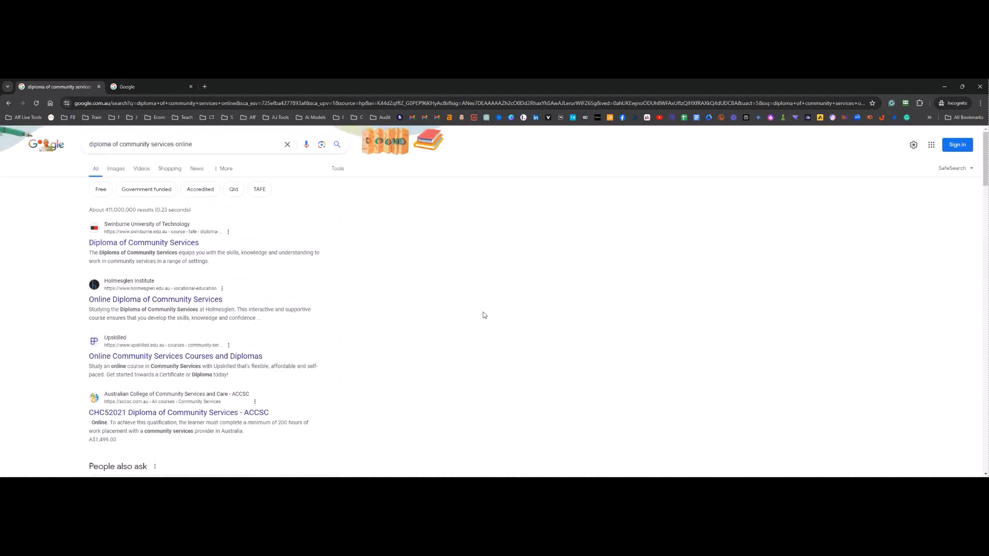
Step: Return to Screaming Frog SEO Spider and compare the privacy policy and homepage entries in the internal HTML list
left_click(946, 86)
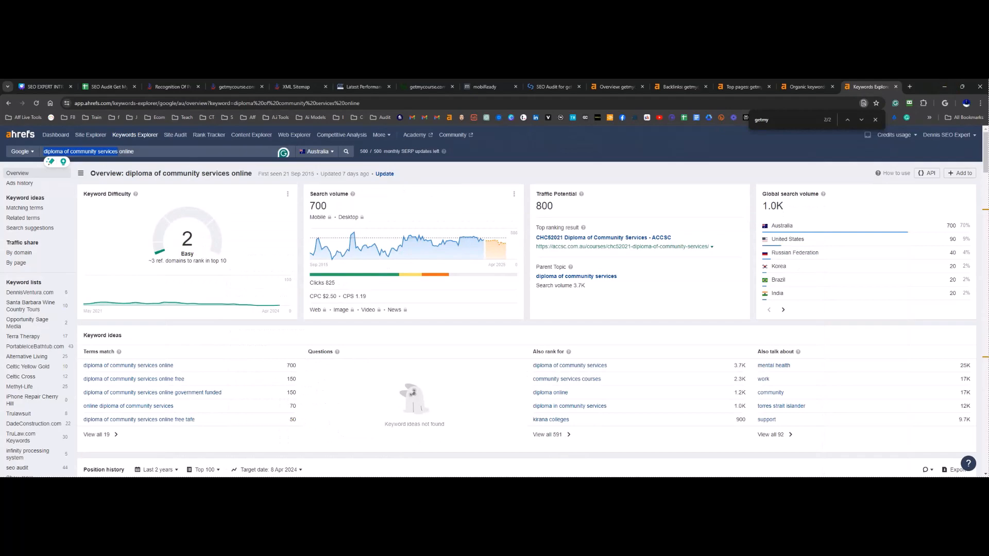
key("alt+Tab")
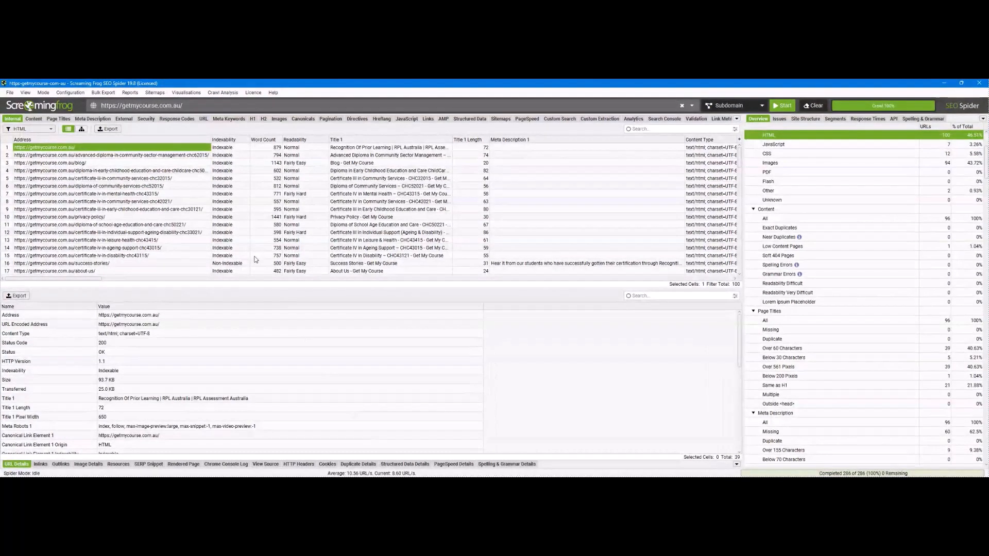
left_click(80, 219)
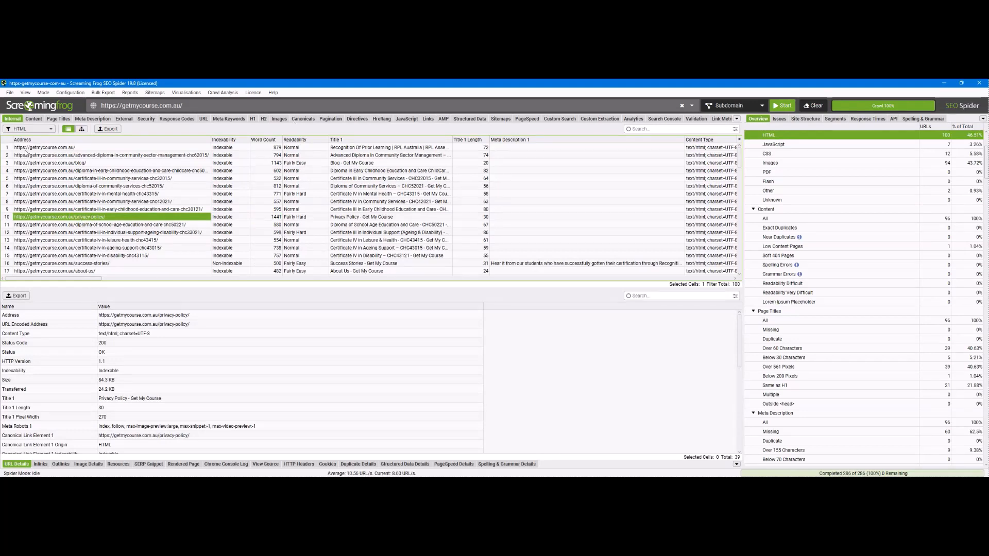
left_click(46, 148)
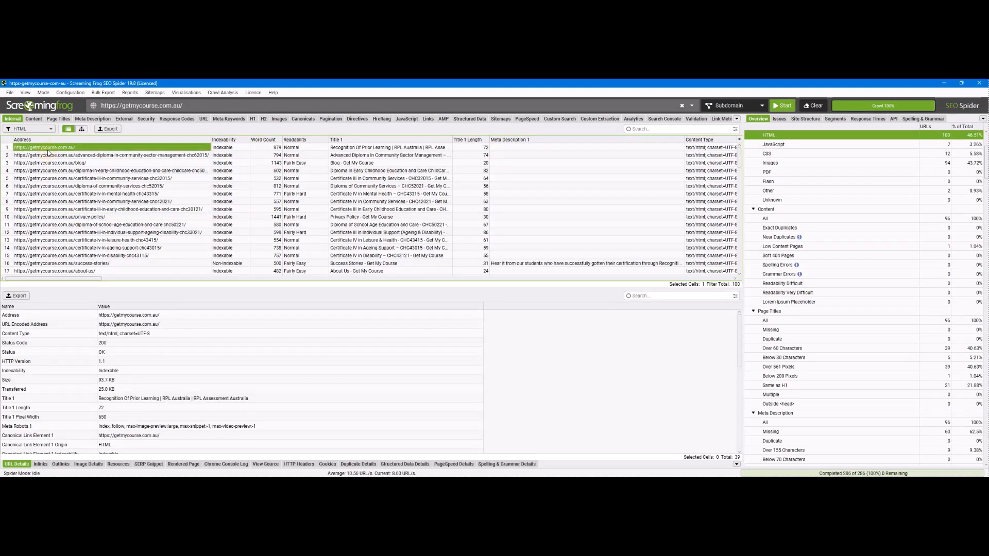
Step: Switch to the getmycourse.com.au homepage in the browser and examine its opening content from the hero banner to the eligibility call-out
key("alt+Tab")
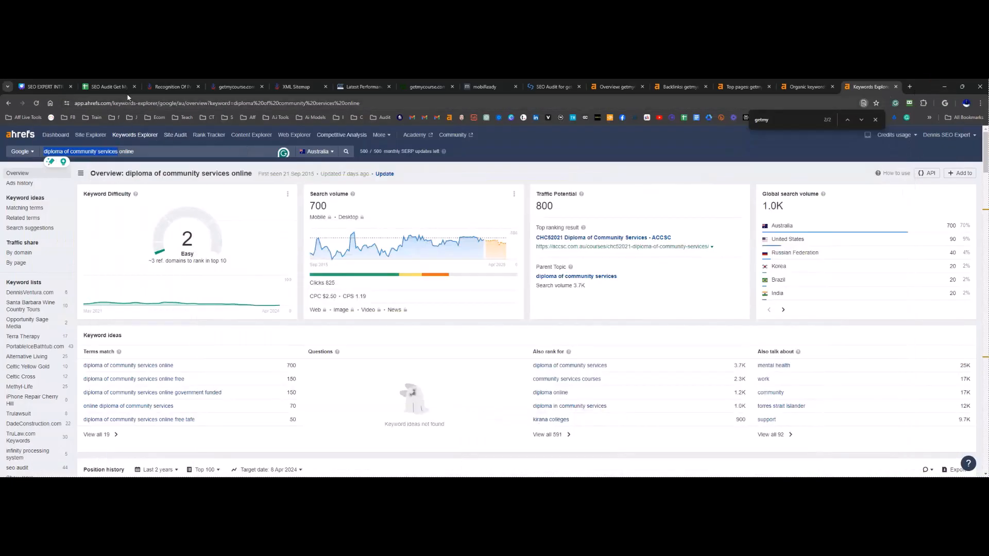
left_click(172, 86)
scroll(132, 321, "up", 5)
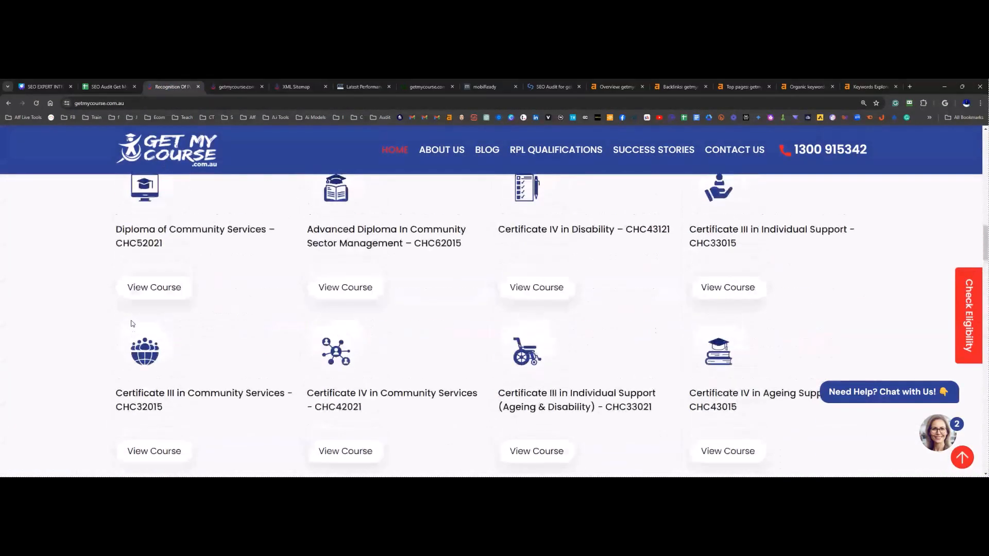
scroll(132, 324, "up", 10)
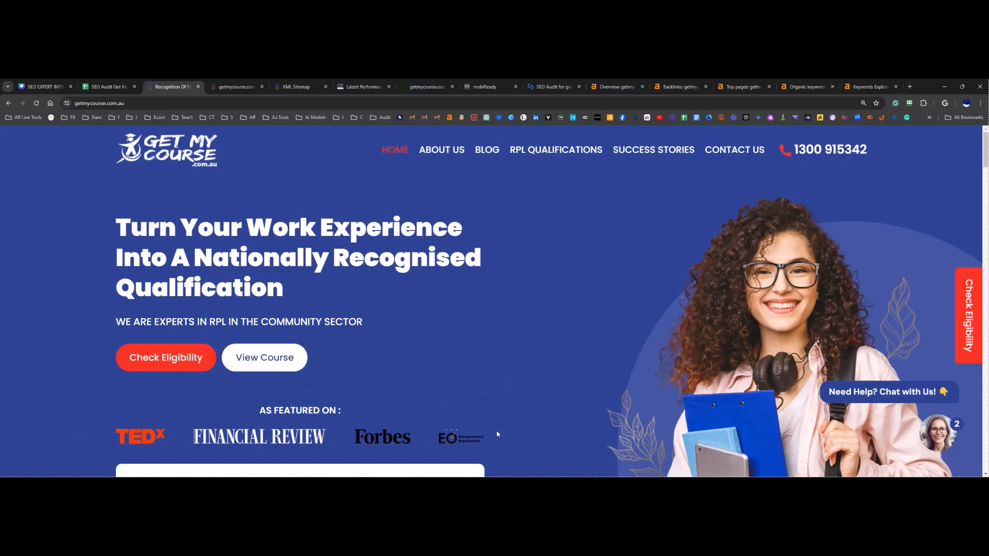
scroll(461, 434, "down", 3)
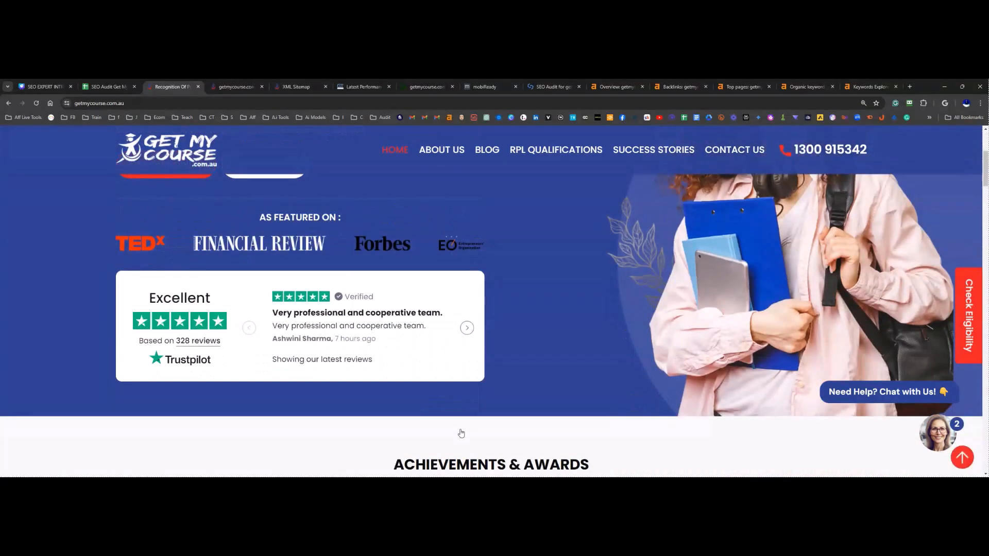
scroll(461, 433, "up", 3)
scroll(443, 433, "down", 6)
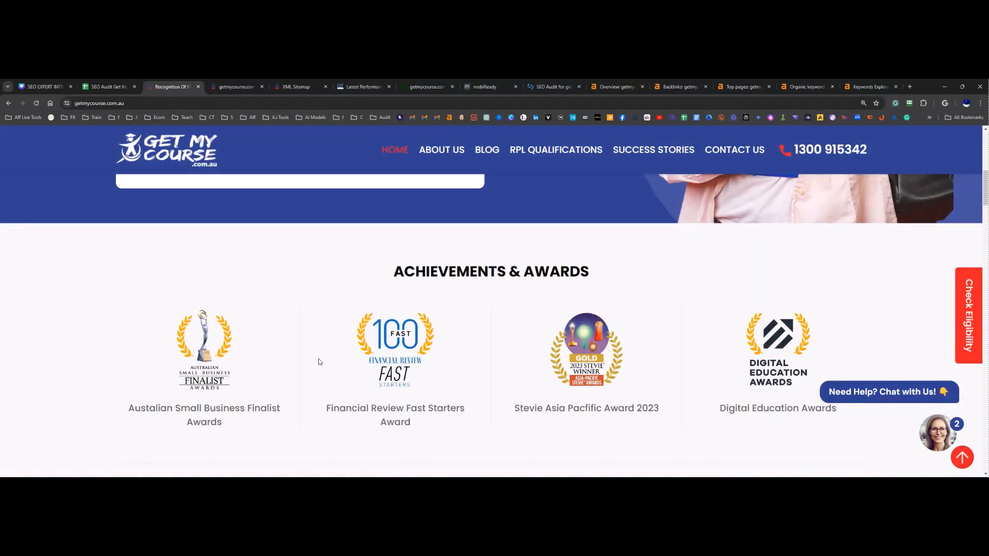
scroll(620, 375, "down", 3)
scroll(620, 375, "down", 1)
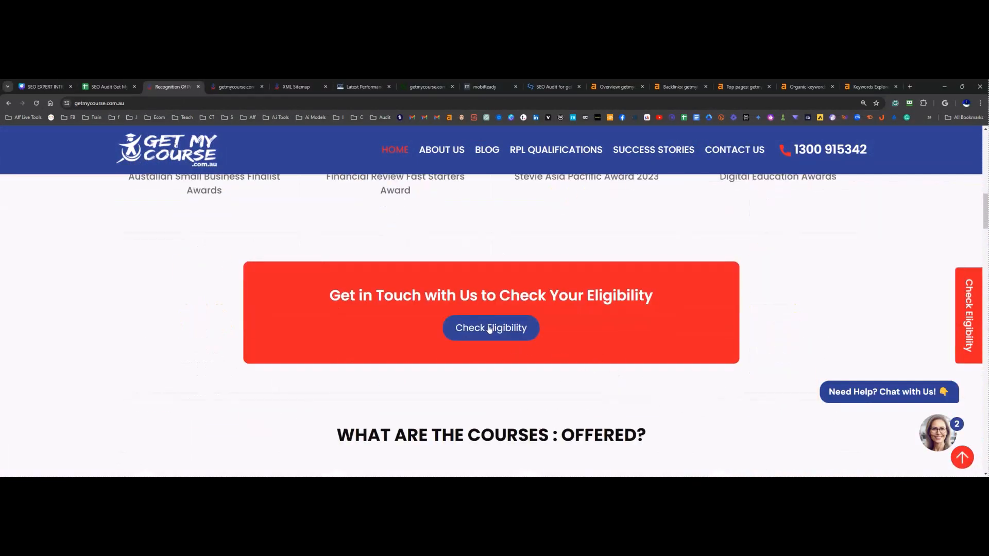
scroll(75, 335, "up", 5)
scroll(82, 333, "up", 5)
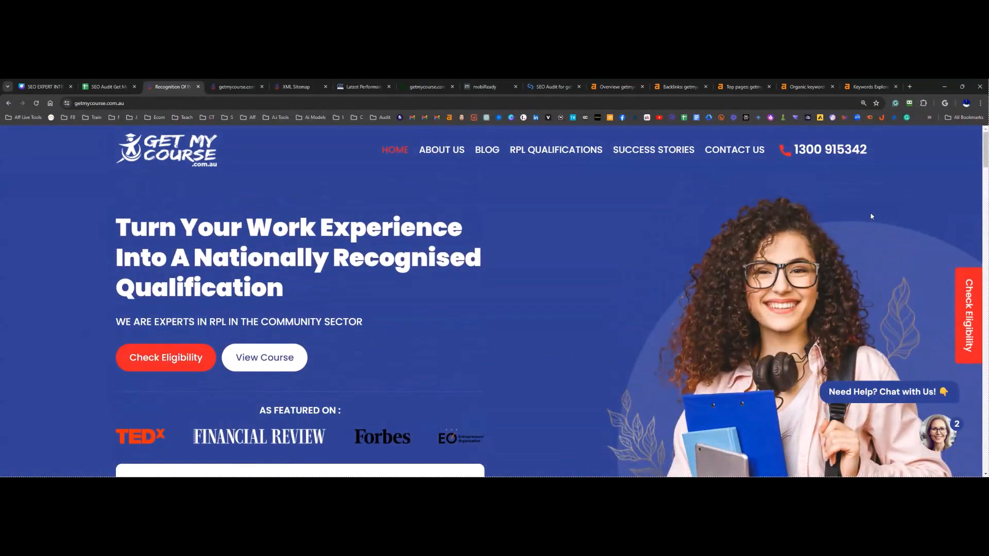
Step: Examine the rest of the homepage's written content, from the awards and course list through the testimonials to the getting-started steps
scroll(118, 423, "down", 5)
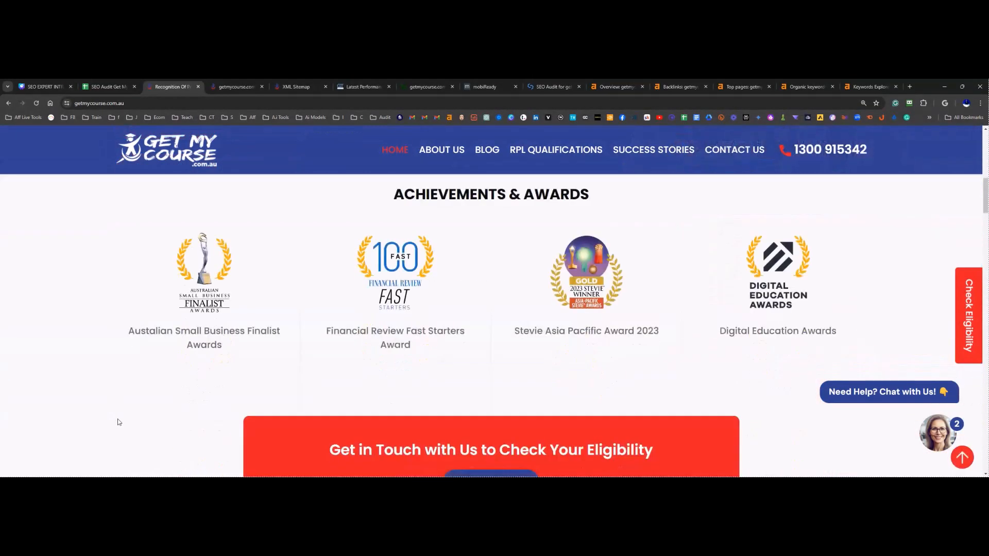
scroll(118, 418, "up", 4)
scroll(103, 443, "down", 4)
scroll(291, 369, "down", 4)
scroll(234, 368, "down", 4)
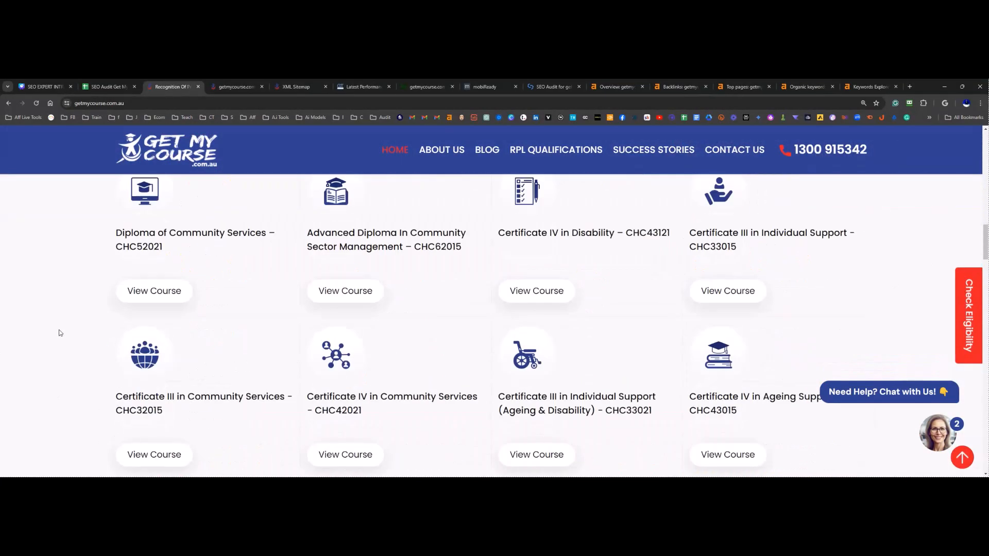
scroll(263, 343, "down", 5)
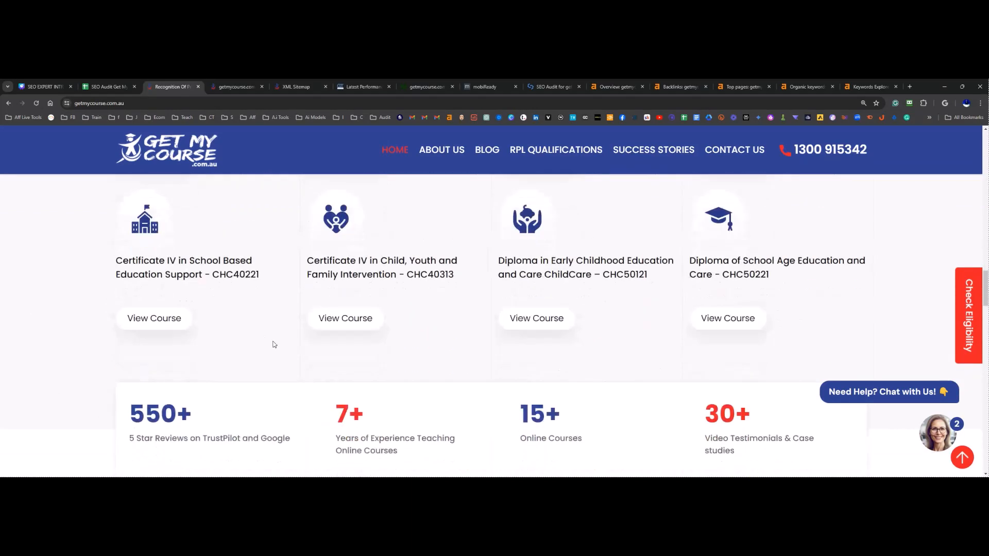
scroll(289, 342, "down", 3)
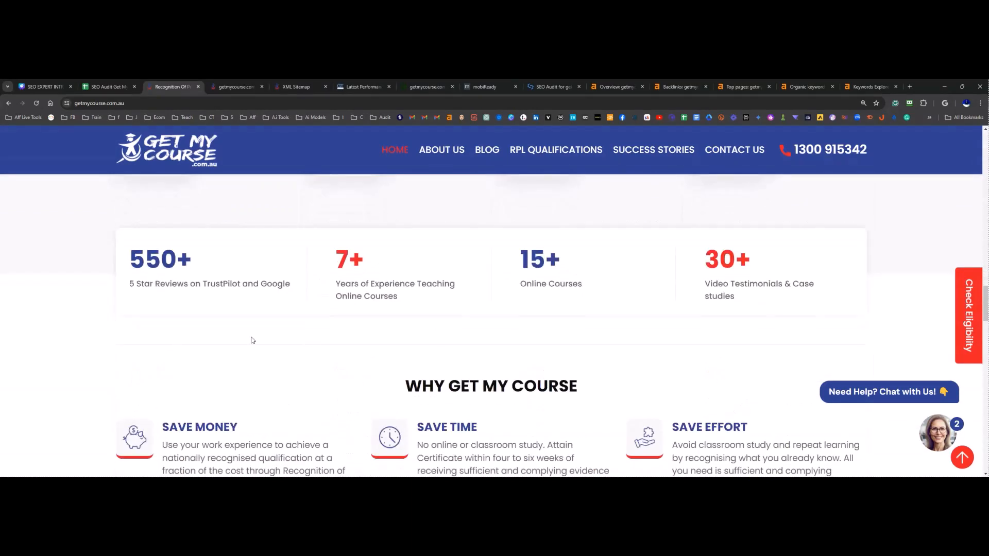
scroll(268, 340, "down", 8)
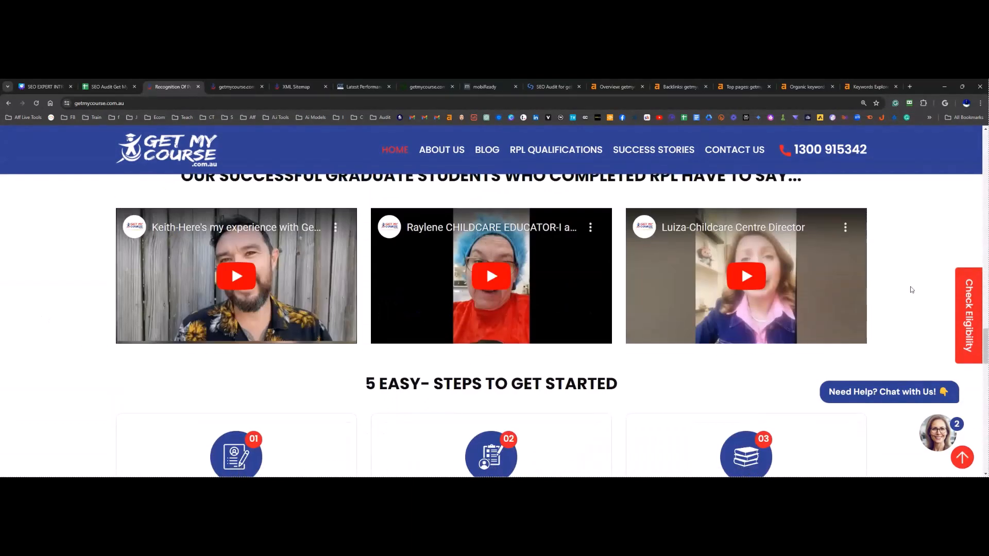
scroll(236, 342, "down", 5)
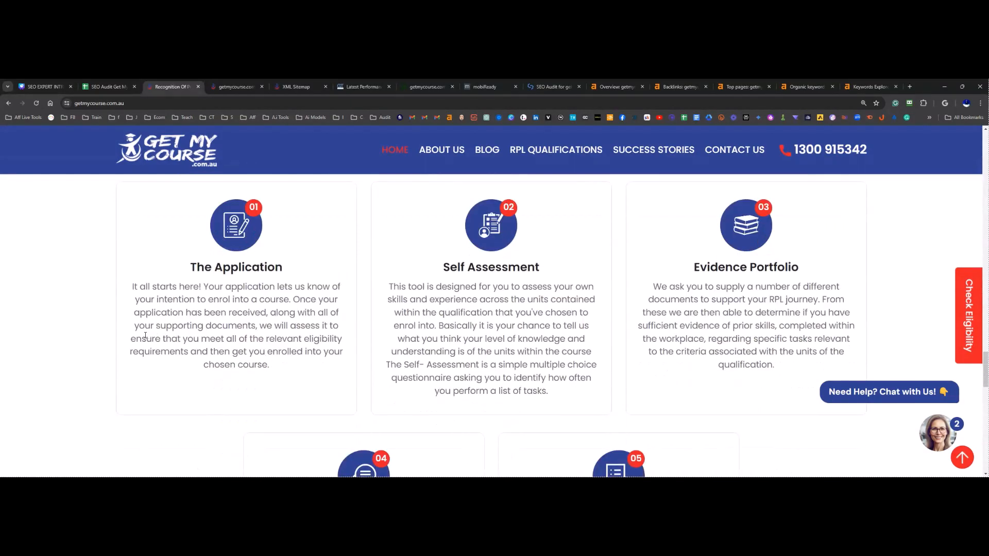
Step: Examine the rest of the homepage, from the five process steps down to the footer's qualification lists, quick links and review ratings
scroll(145, 335, "down", 17)
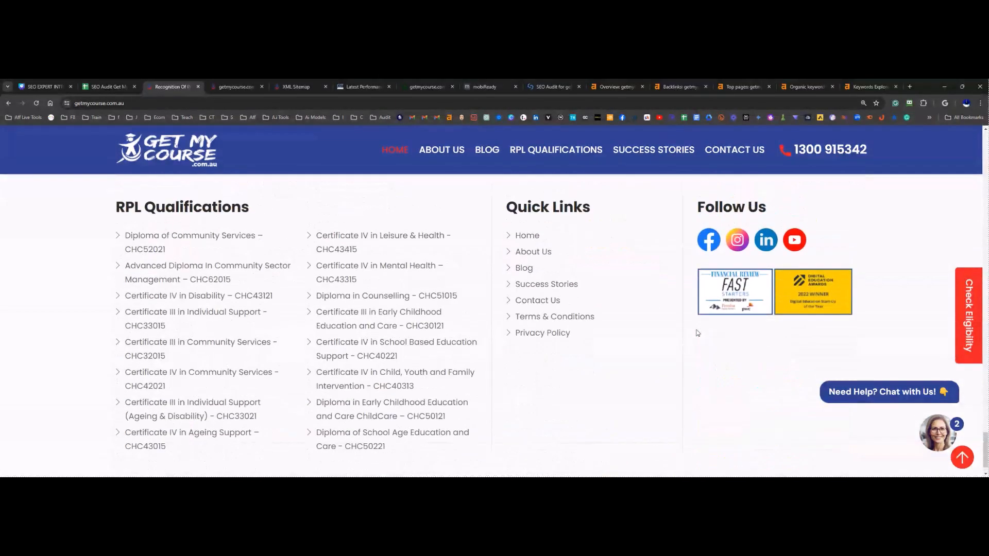
scroll(697, 333, "up", 3)
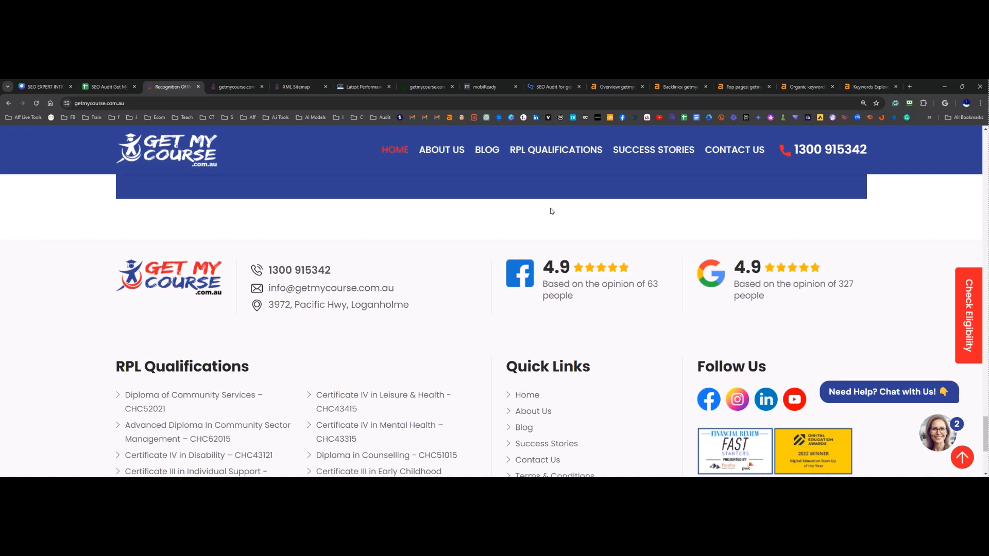
scroll(257, 323, "down", 3)
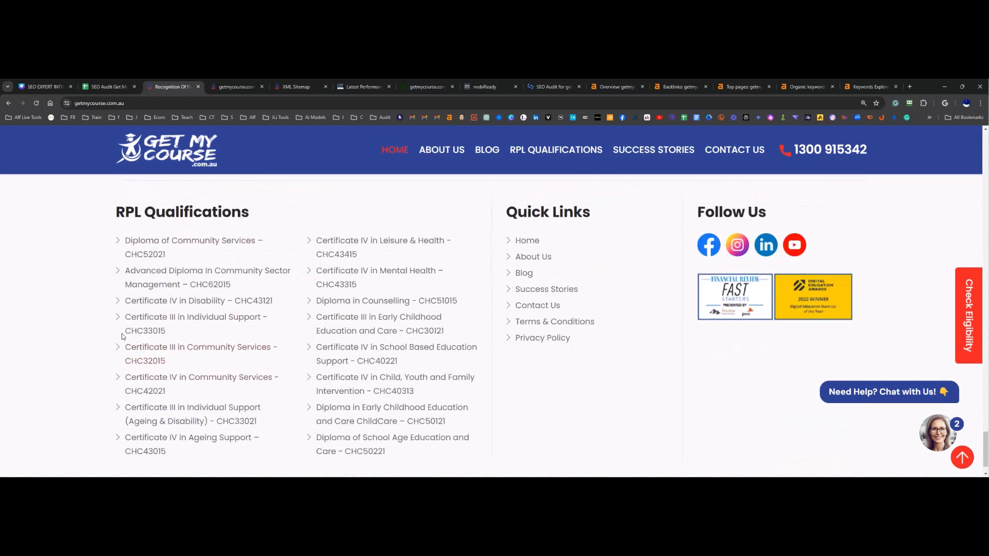
left_click(118, 319)
scroll(556, 278, "down", 2)
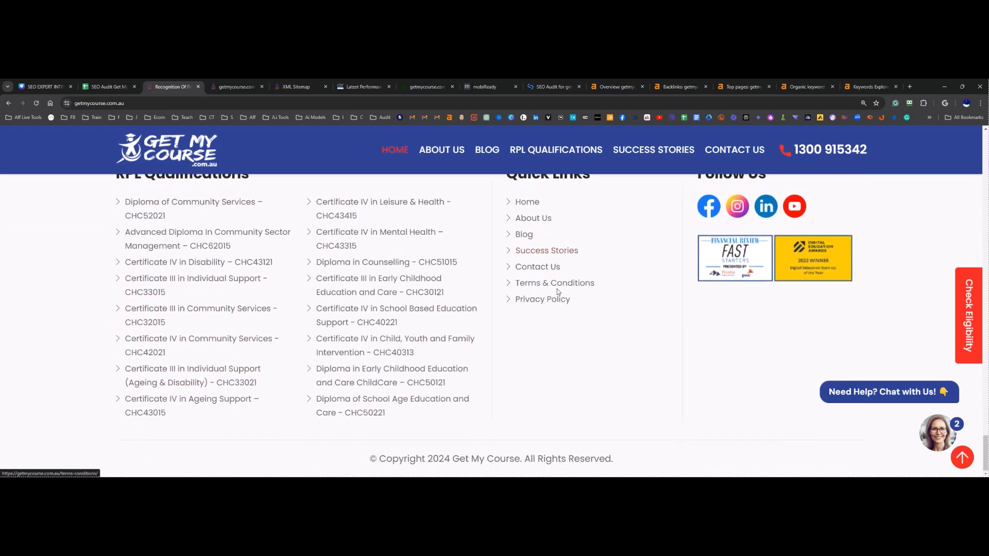
scroll(570, 386, "up", 5)
scroll(571, 386, "up", 8)
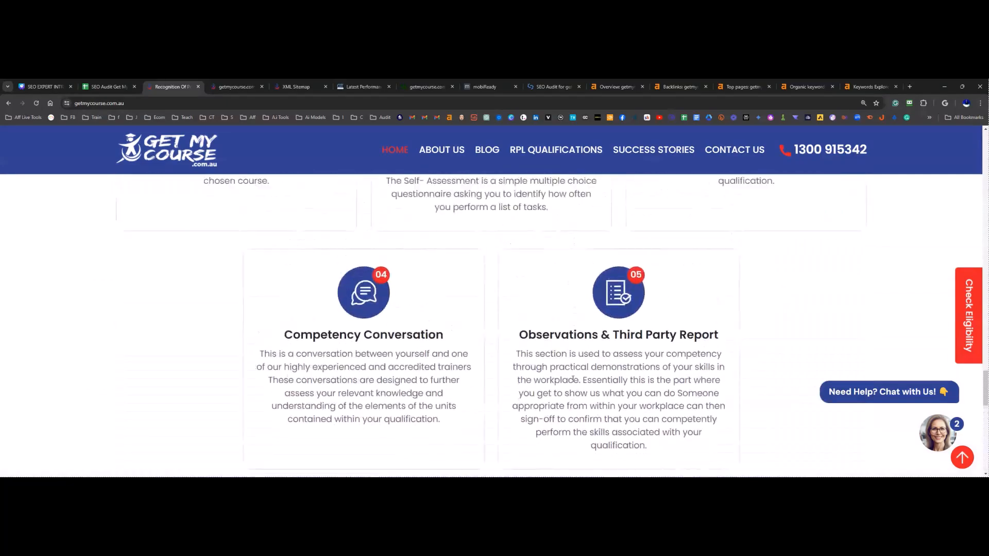
Step: Recheck the page word counts in Screaming Frog SEO Spider, and grade the low word count check as Fail in the audit spreadsheet
left_click(945, 87)
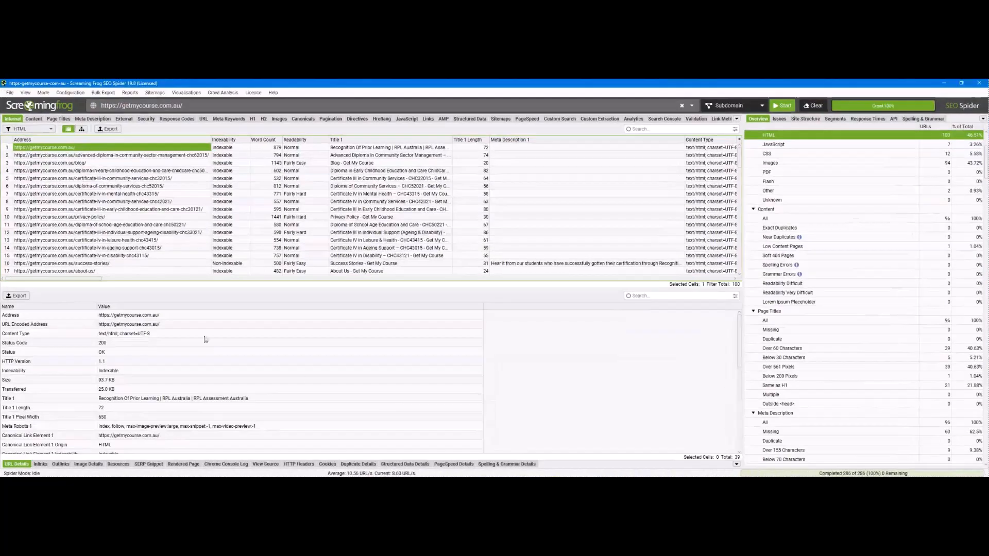
left_click(945, 83)
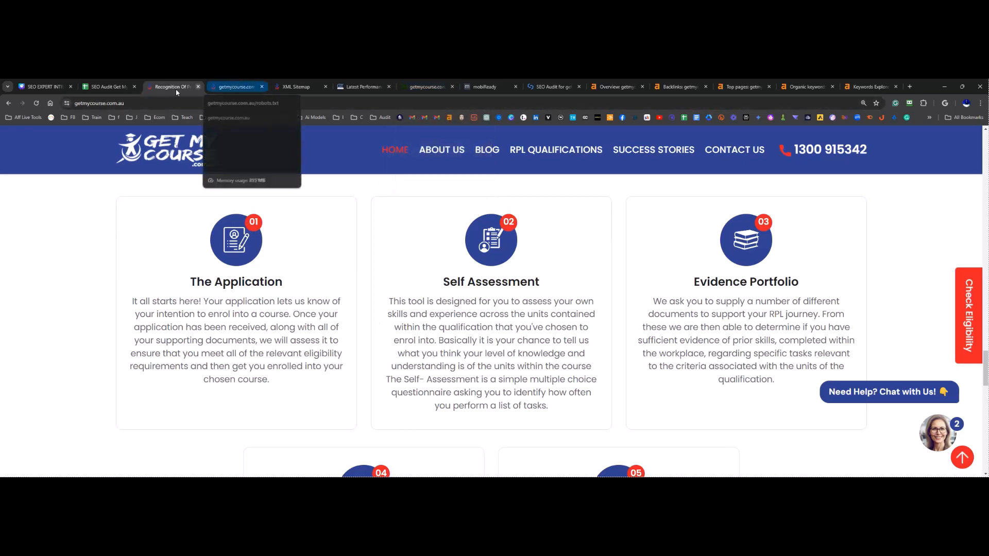
left_click(117, 83)
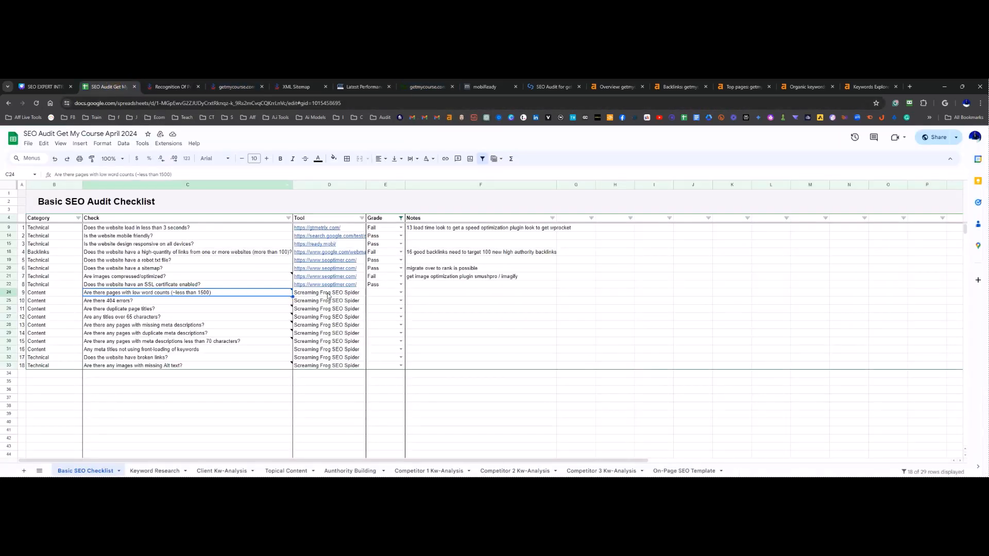
left_click(401, 293)
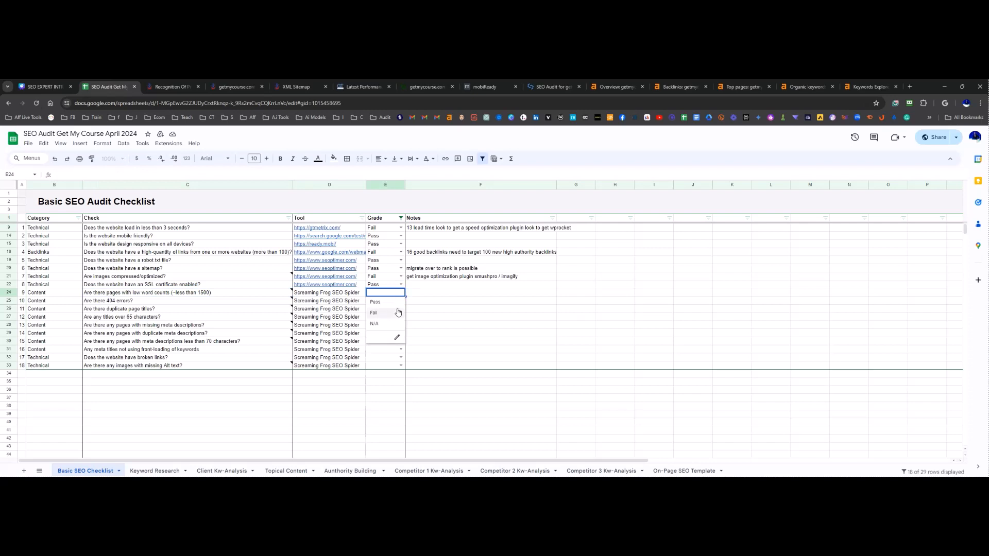
left_click(378, 313)
Step: Add the note "try to implement FAQs on pages to get content amount up" to the low word count check
left_click(441, 294)
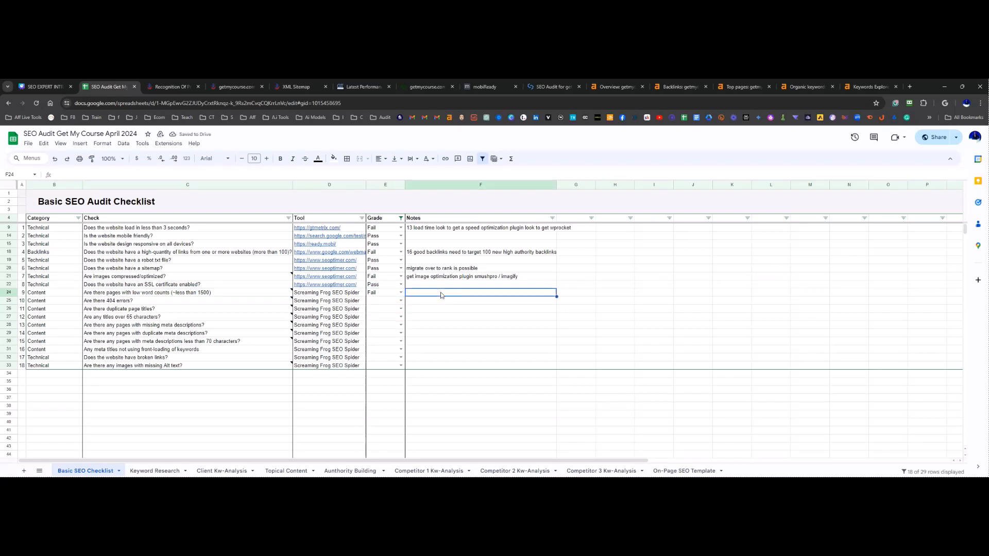
type("t")
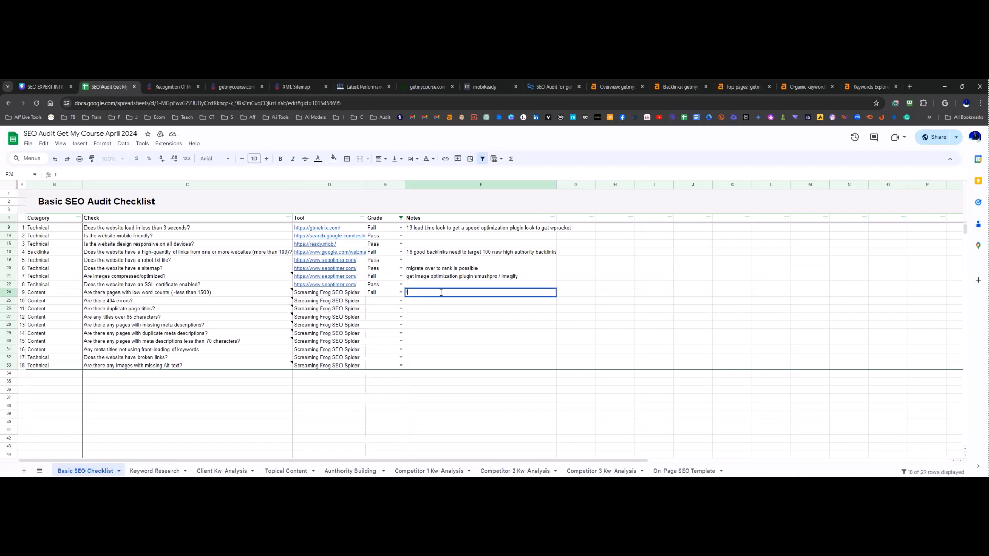
type("ry to implement FAQs on pages to ge")
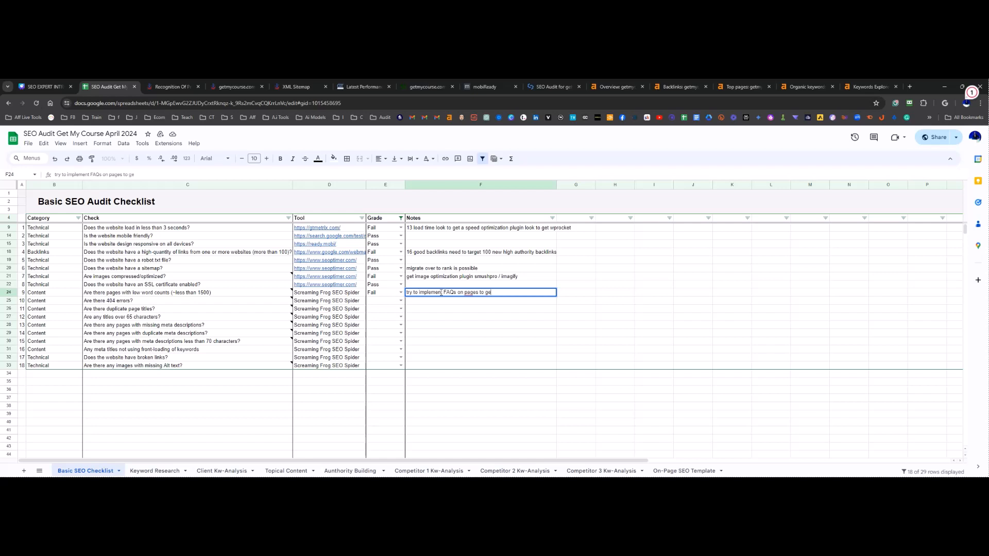
type("t content u")
key("BackSpace")
type("amount up")
key("Return")
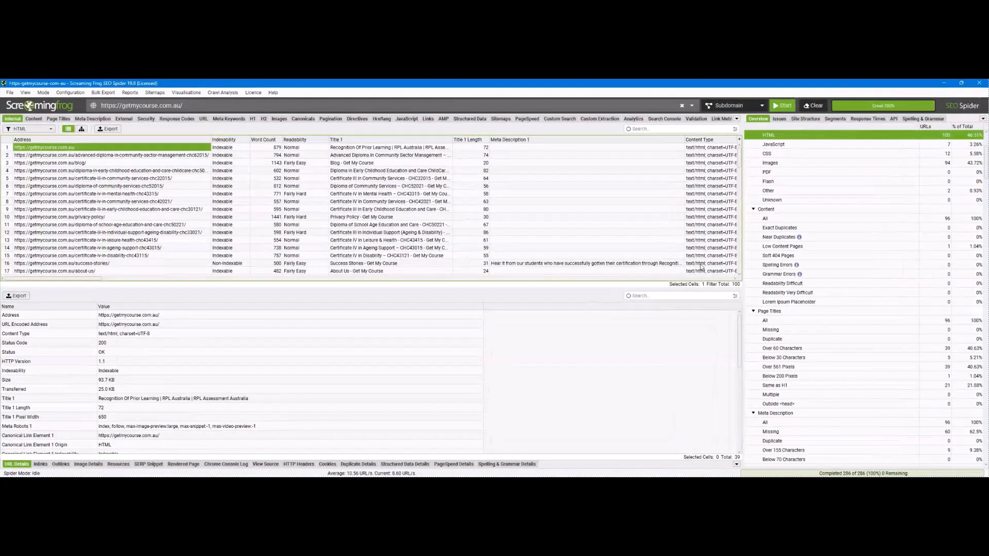
Step: In Screaming Frog SEO Spider, widen the crawl overview and list the URLs under Internal Client Error (4xx)
left_click_drag(743, 217, 482, 237)
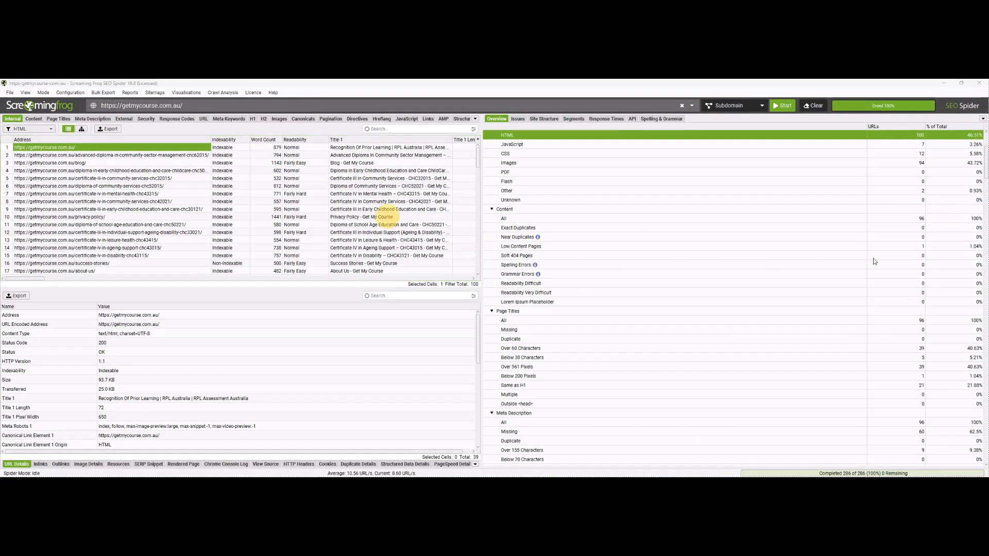
scroll(676, 324, "up", 4)
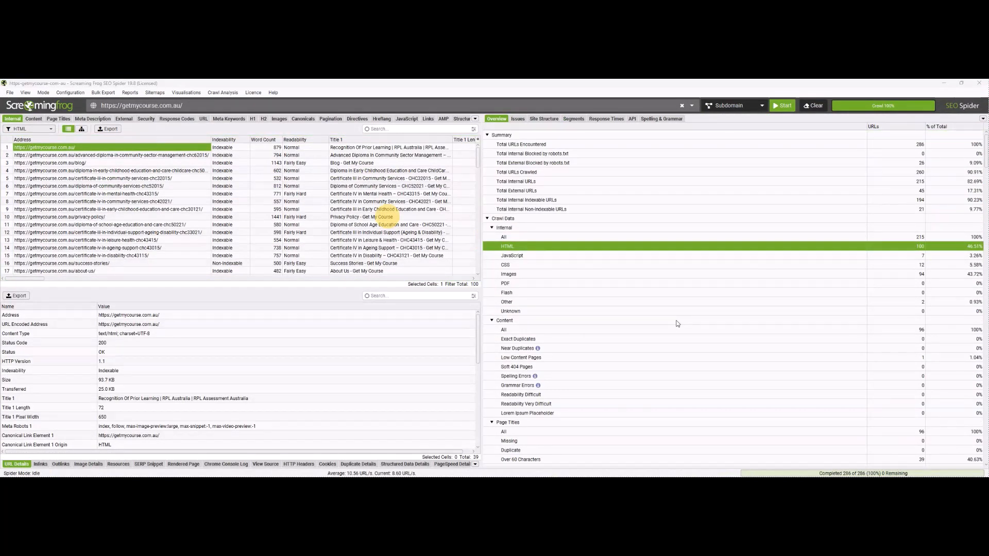
scroll(677, 324, "down", 4)
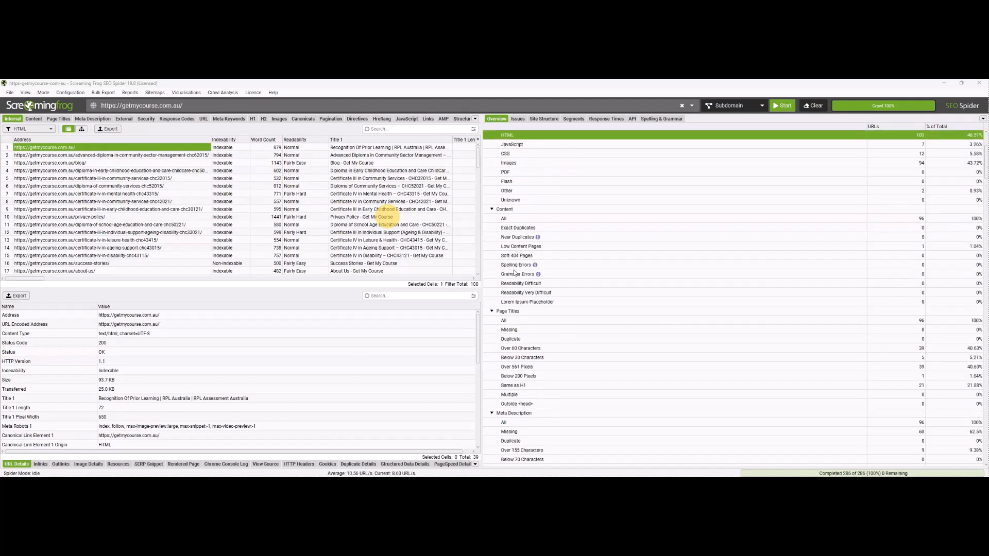
scroll(557, 350, "down", 3)
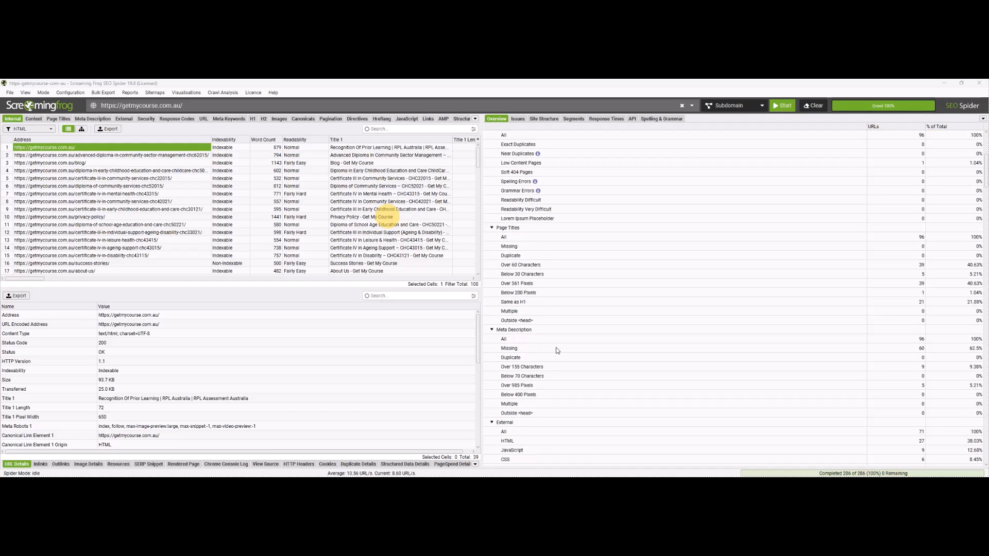
scroll(557, 351, "down", 9)
scroll(582, 353, "down", 6)
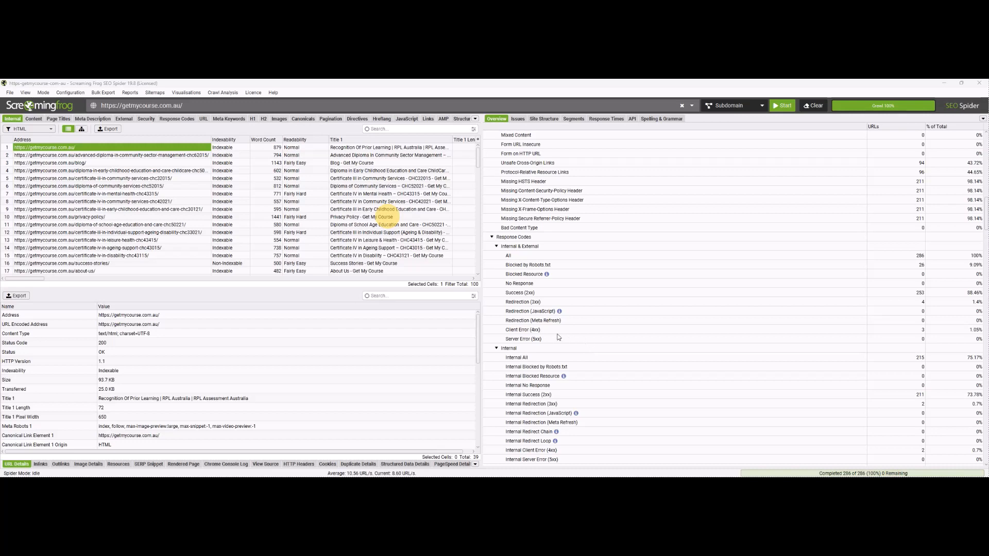
scroll(684, 356, "down", 4)
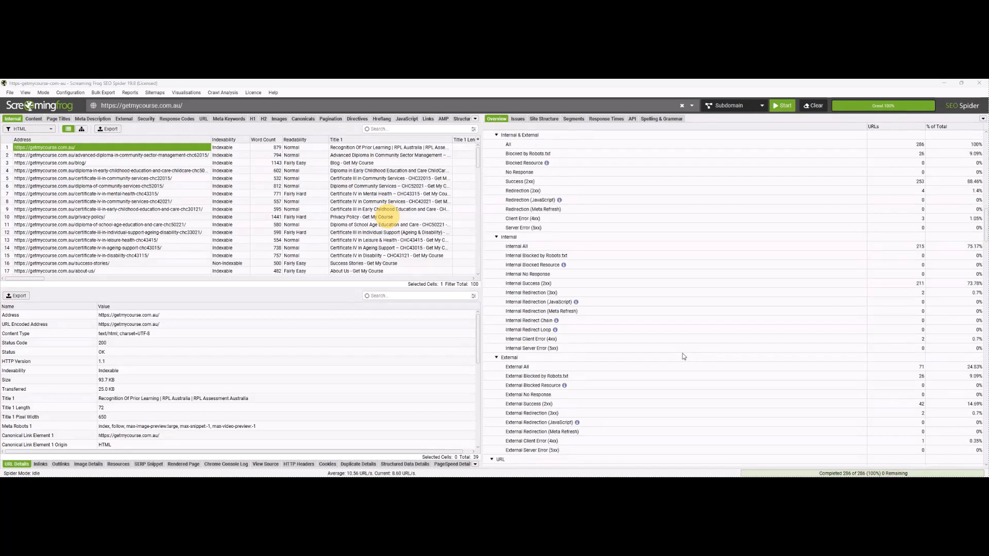
left_click(558, 340)
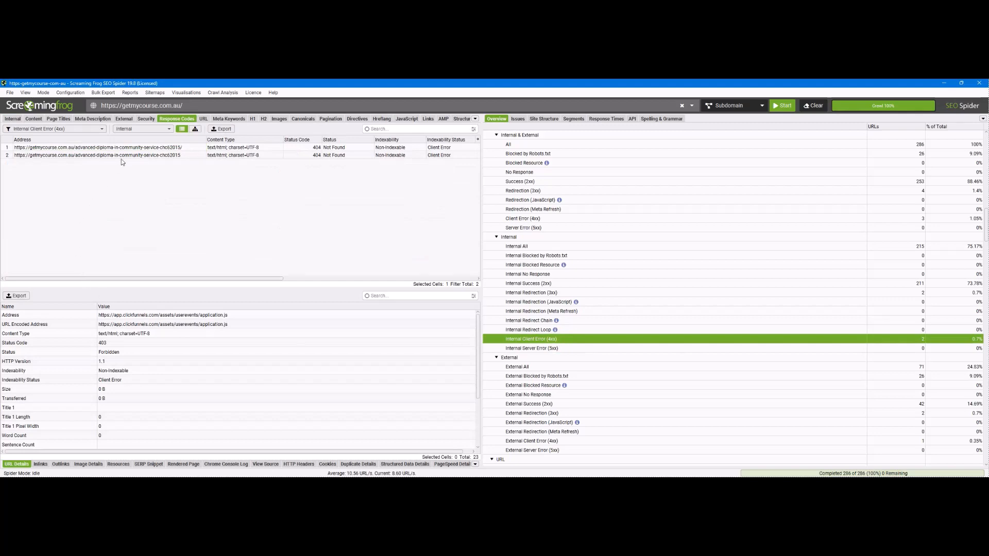
Step: Open the first internal 404 URL in the browser and examine the page it loads
right_click(141, 149)
left_click(148, 164)
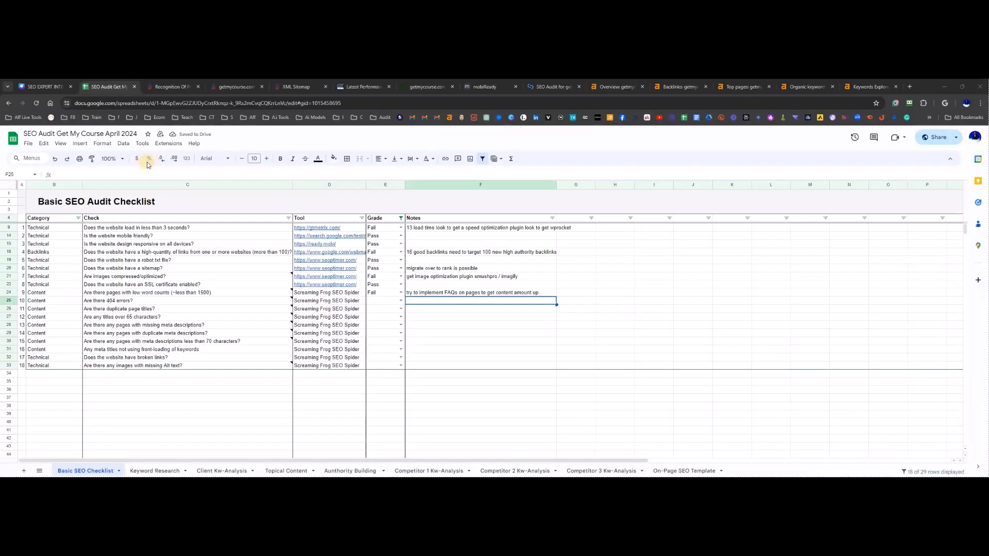
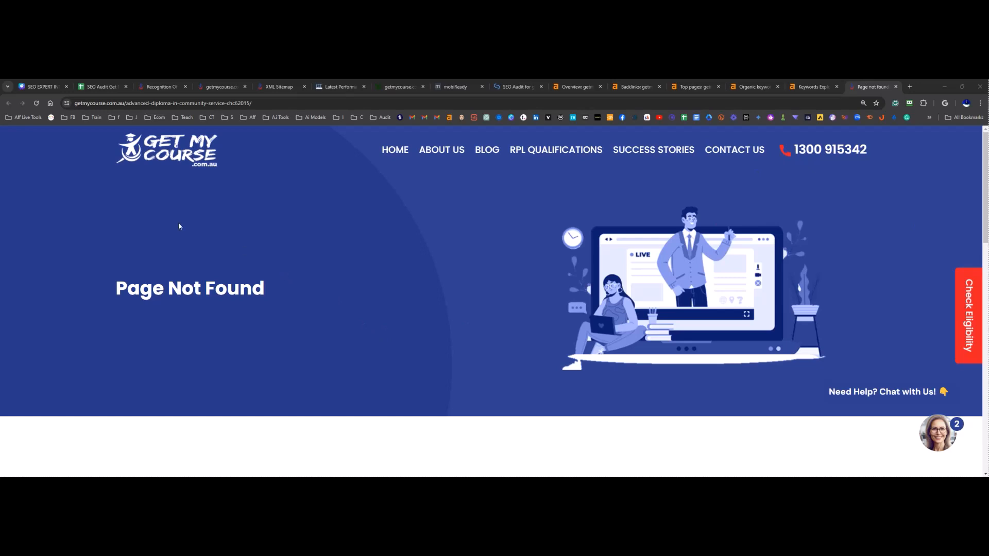
left_click_drag(279, 300, 77, 275)
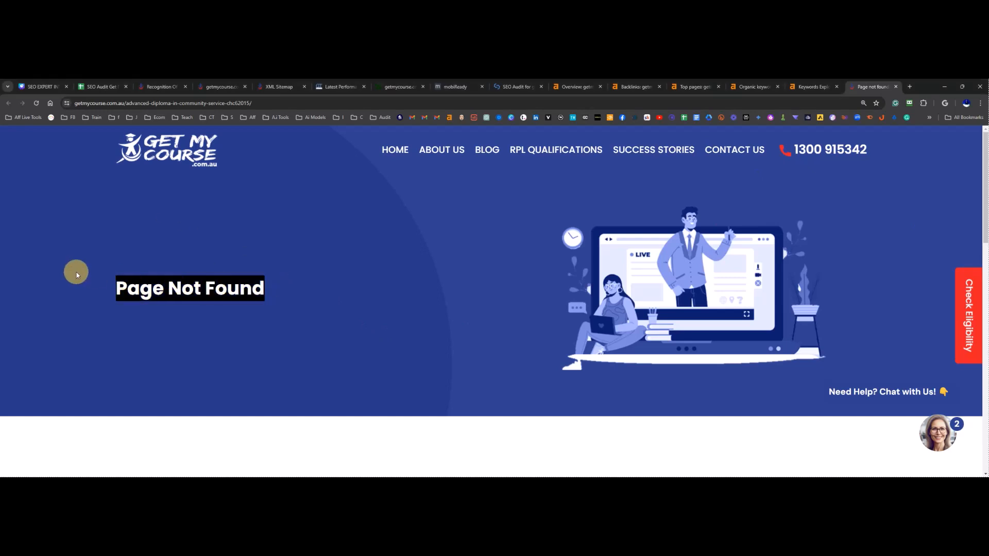
scroll(121, 287, "down", 8)
scroll(119, 289, "up", 7)
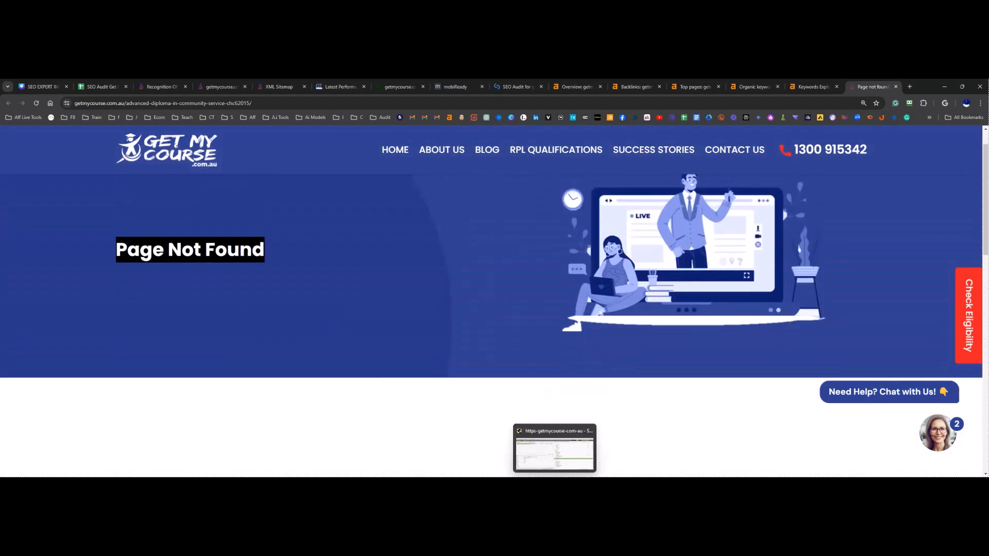
Step: Return to Screaming Frog SEO Spider and inspect the details of the second internal 404 URL
left_click(555, 486)
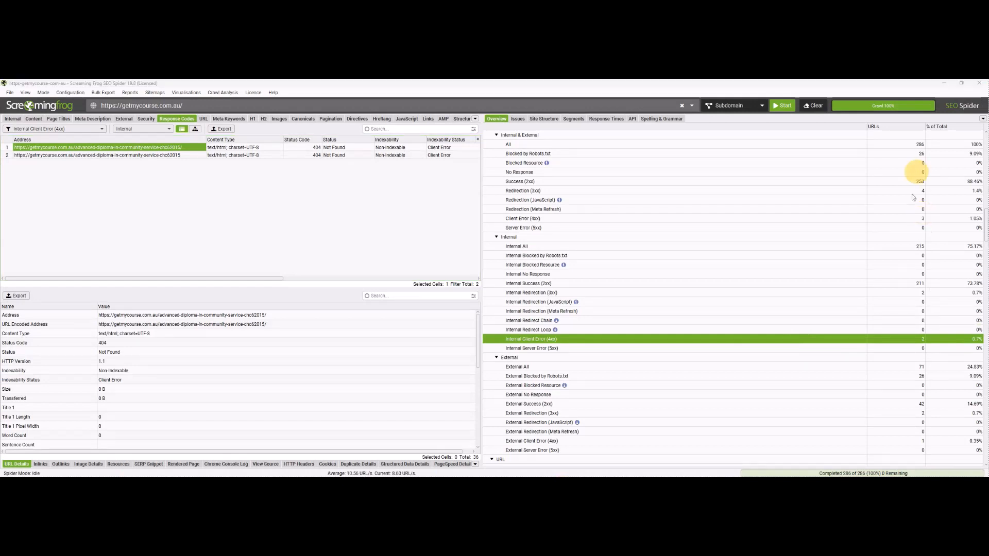
left_click(119, 155)
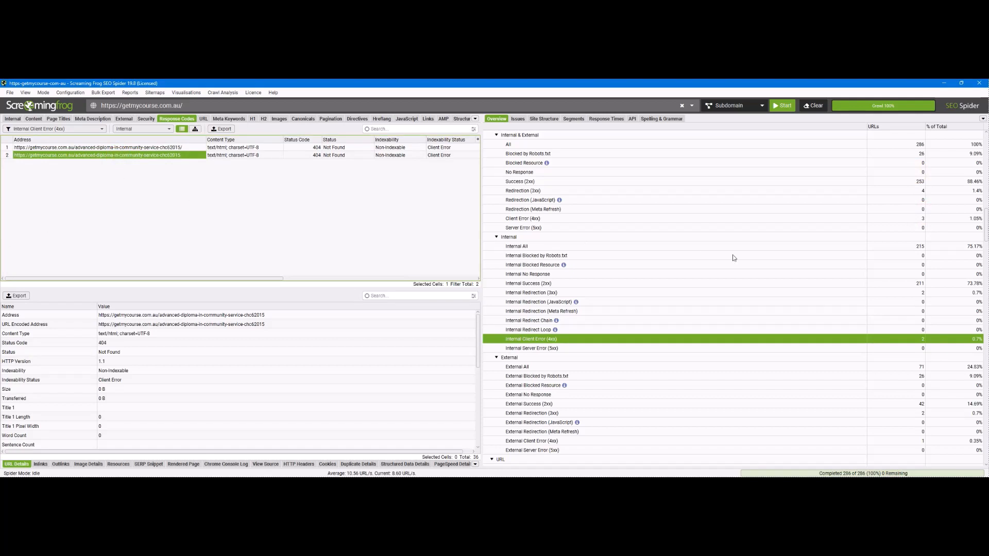
left_click(945, 86)
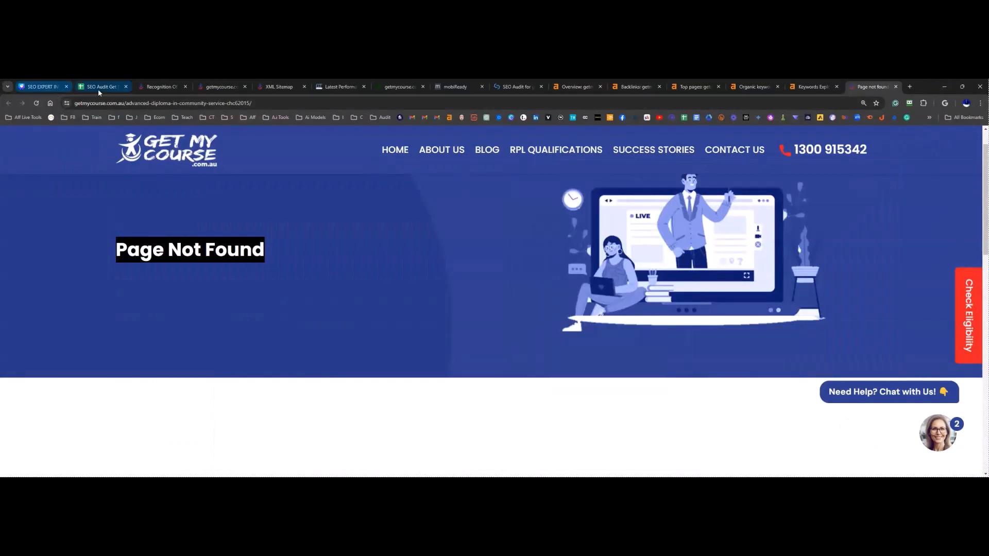
Step: In the audit spreadsheet, grade the 404 errors check as Fail and add the note "2 404 fix and redirect"
left_click(99, 92)
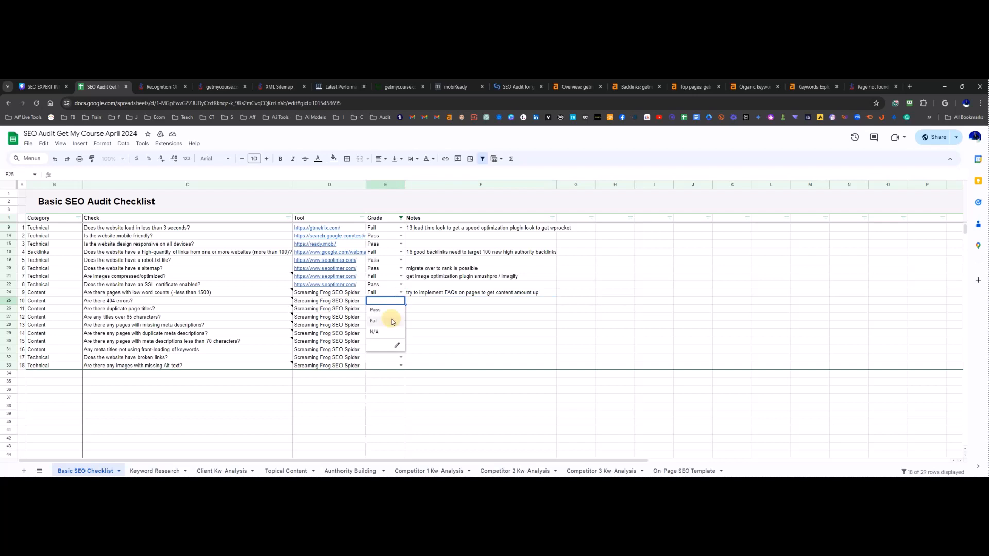
left_click(385, 321)
left_click(458, 301)
type("2 404")
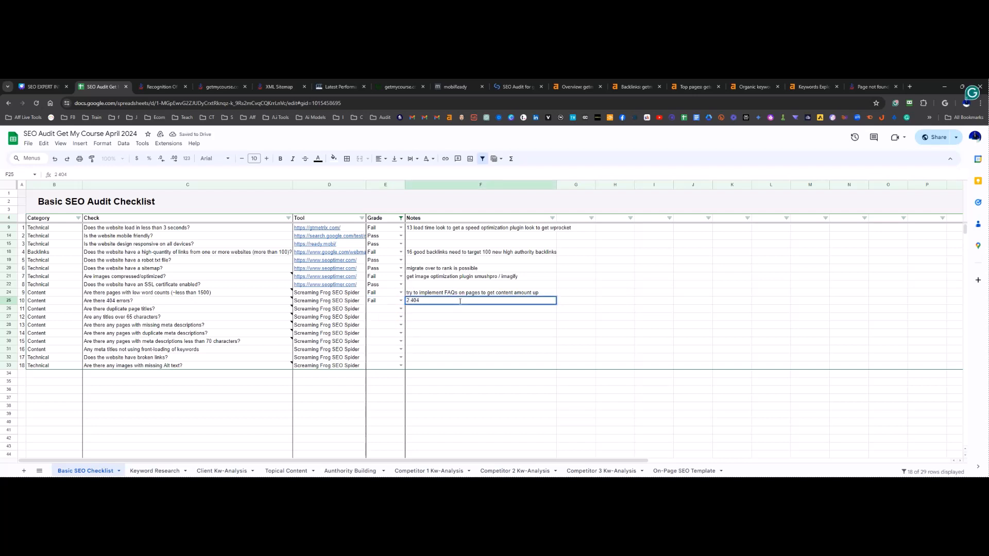
type(" fix and redirect")
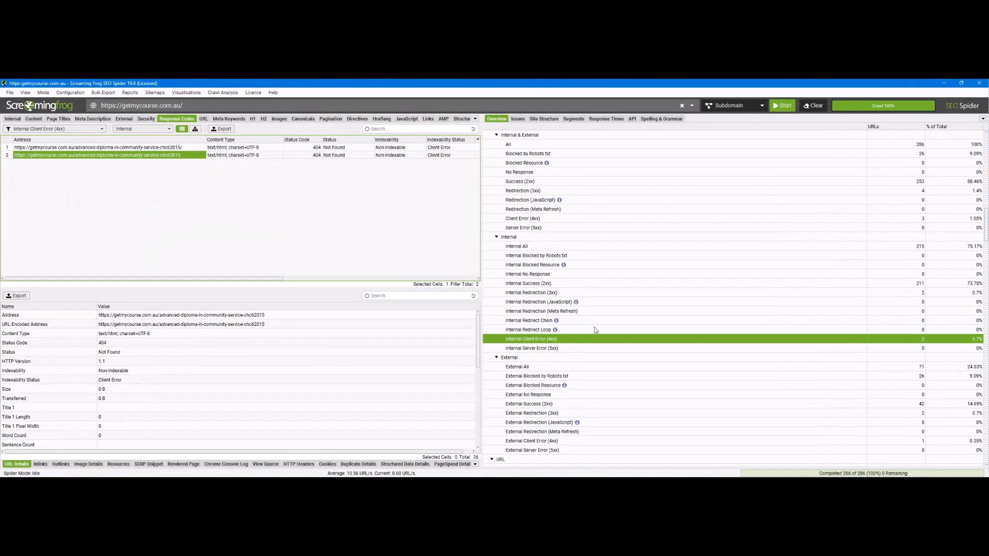
Step: Switch to Screaming Frog SEO Spider and look through the crawl overview for the Page Titles figures
scroll(636, 393, "down", 10)
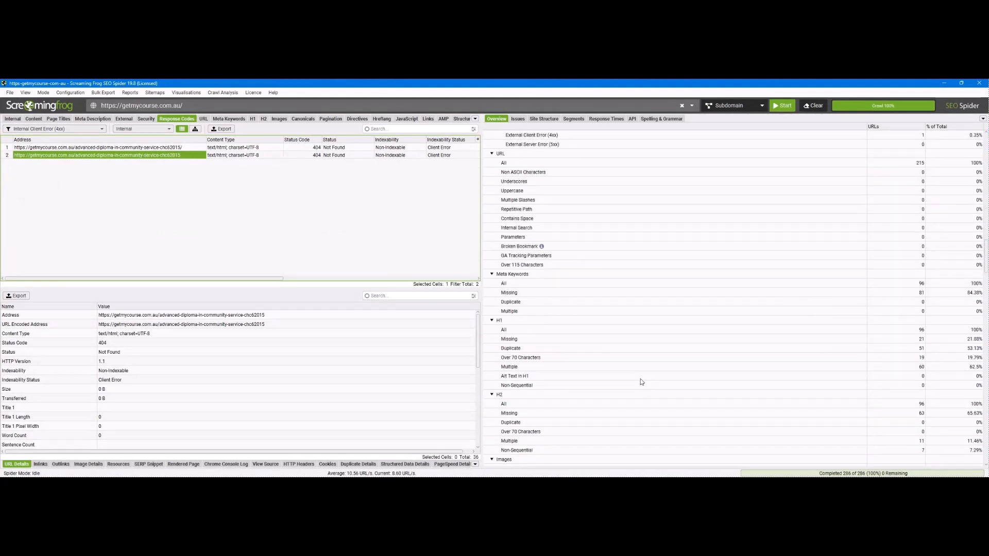
scroll(640, 375, "up", 15)
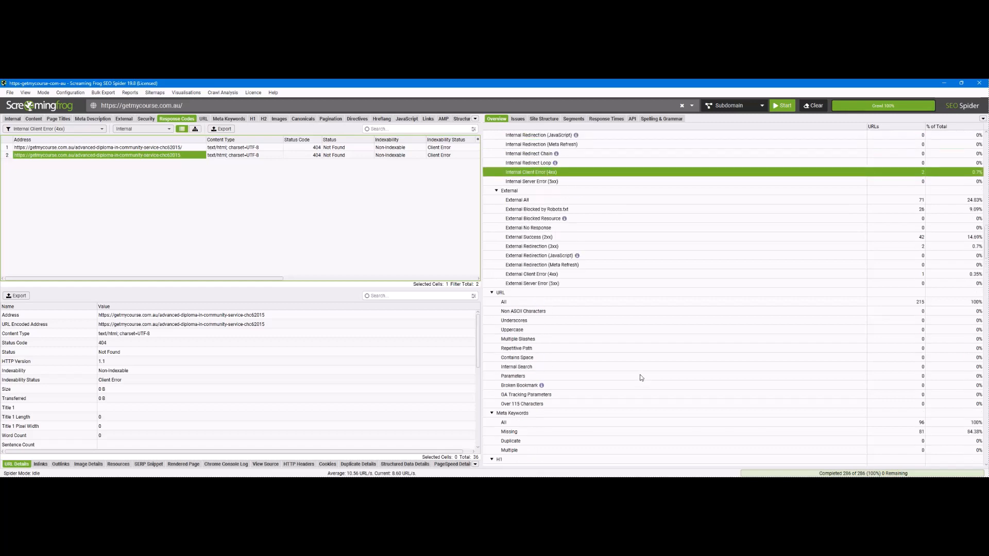
scroll(641, 377, "up", 15)
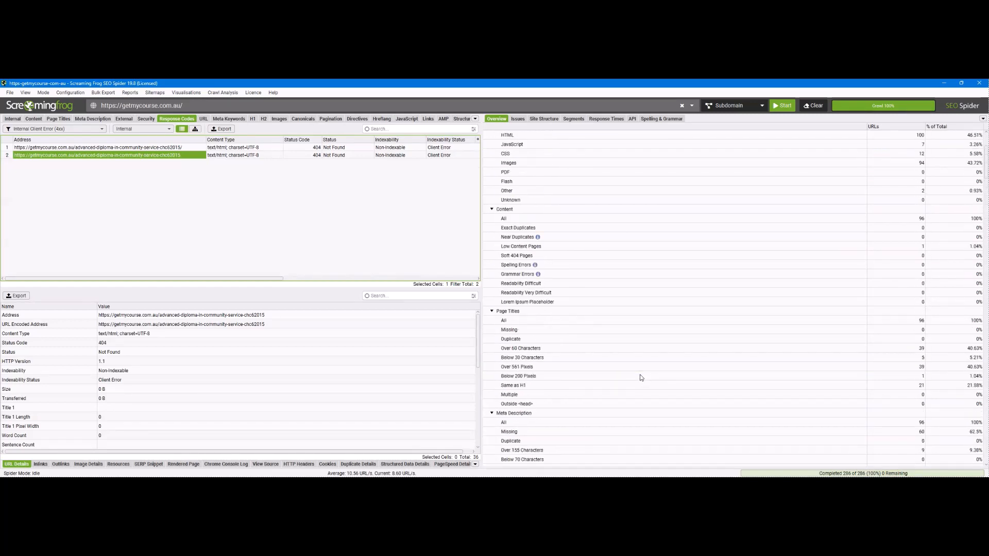
left_click(911, 168)
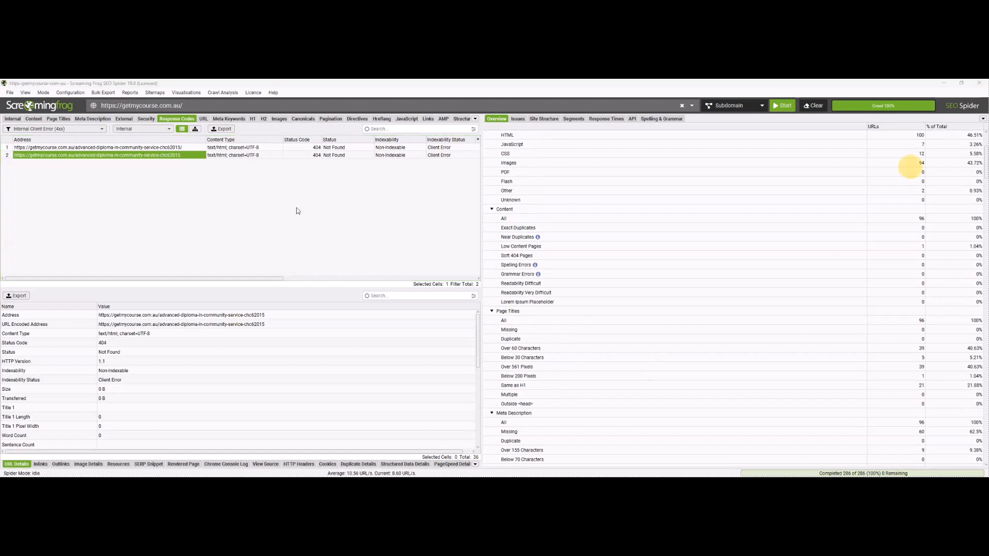
left_click(351, 208)
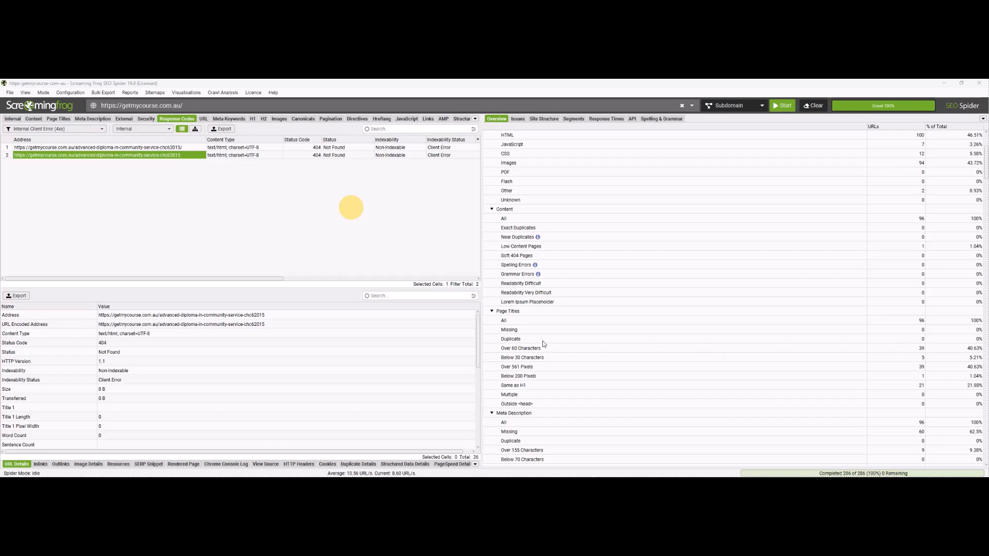
Step: Return to the audit spreadsheet and grade the duplicate page titles and duplicate meta descriptions checks as Pass
scroll(673, 360, "down", 4)
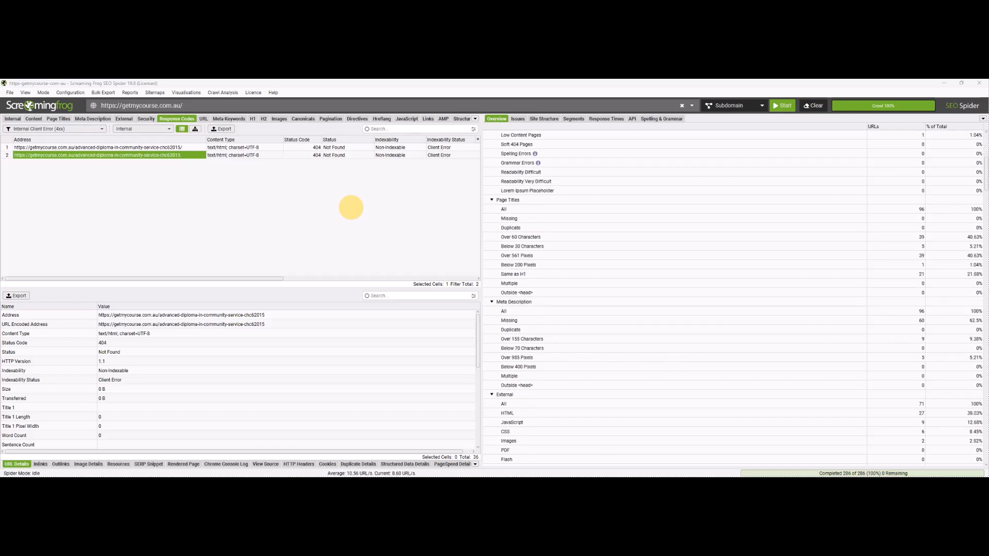
left_click(484, 464)
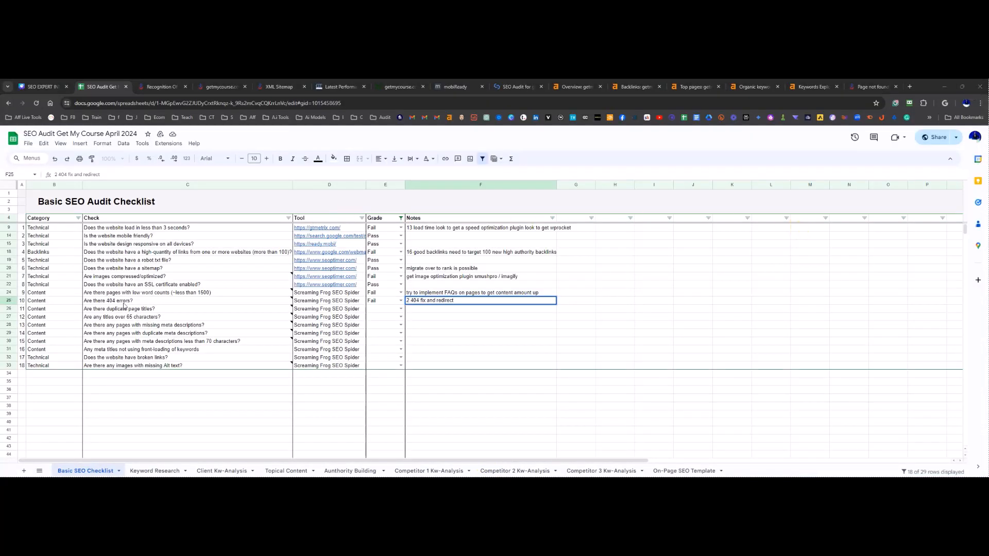
mouse_move(134, 311)
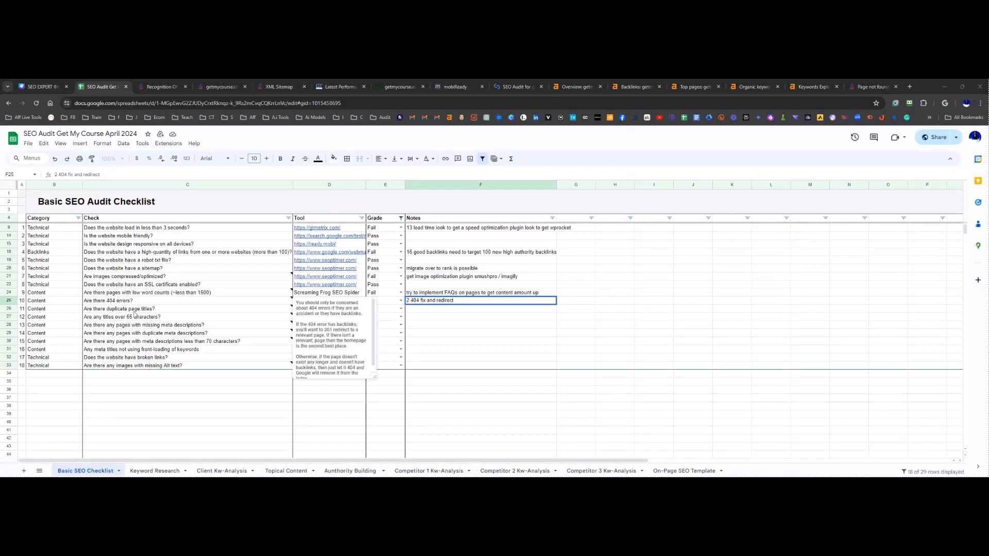
left_click(403, 309)
left_click(395, 318)
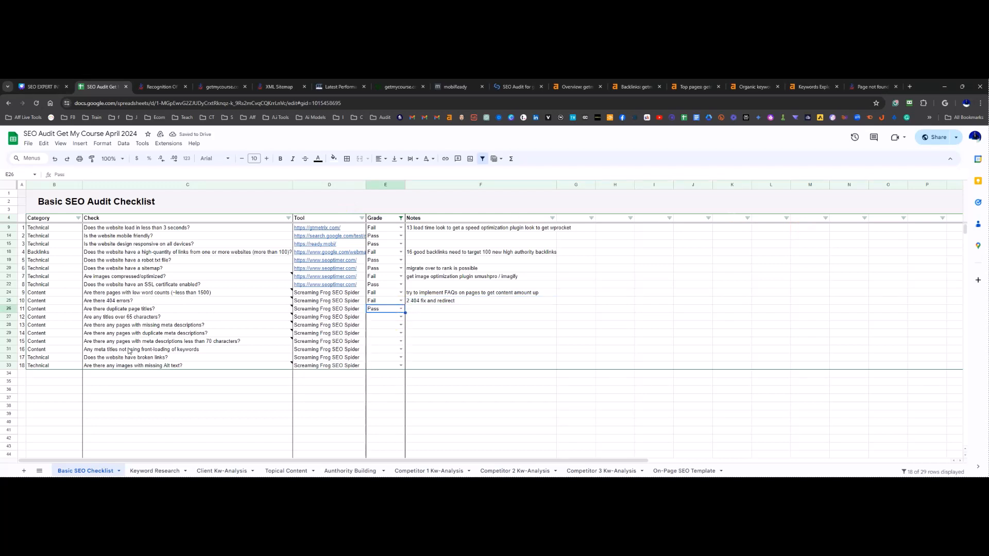
left_click(401, 333)
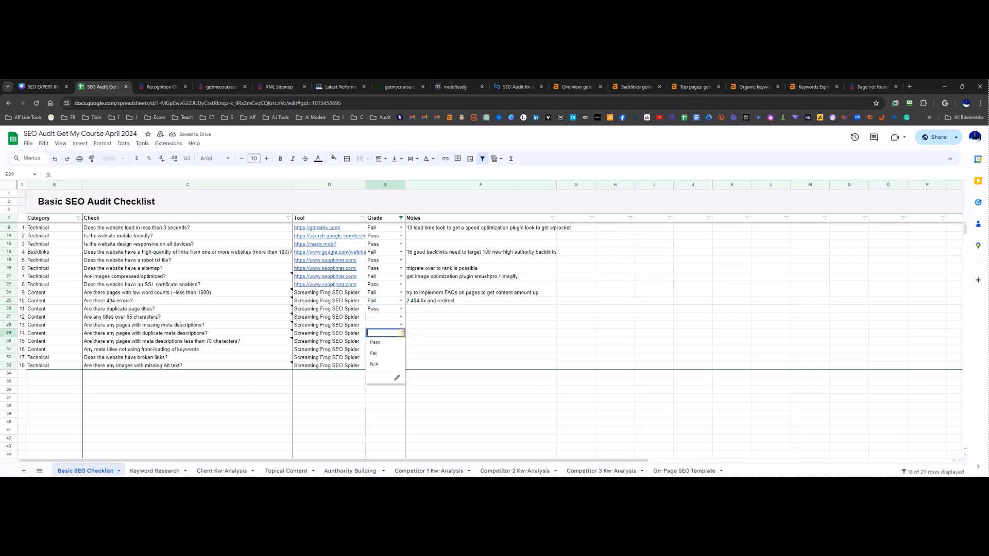
left_click(394, 344)
Step: Switch to Screaming Frog SEO Spider and list the pages with missing meta descriptions
key("alt+Tab")
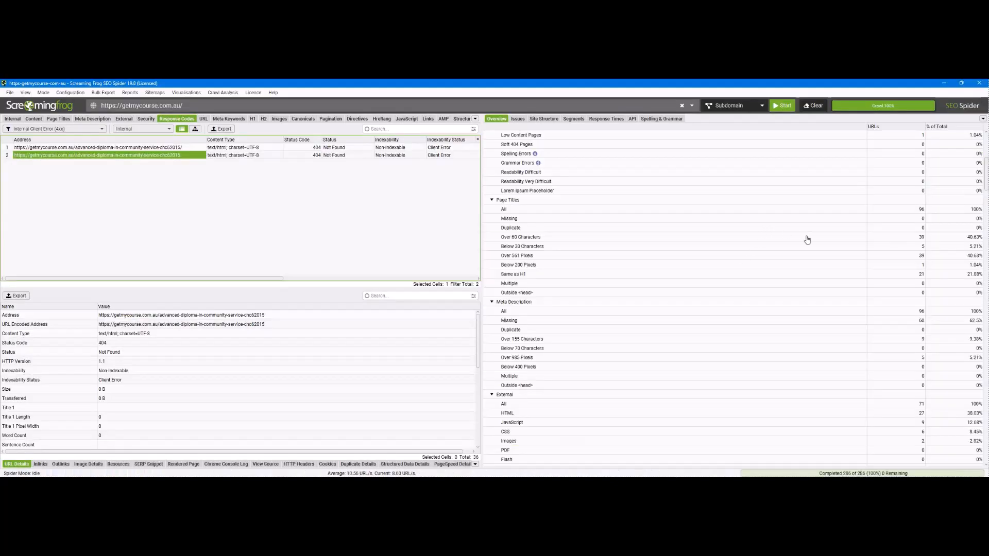
left_click(424, 235)
left_click(307, 224)
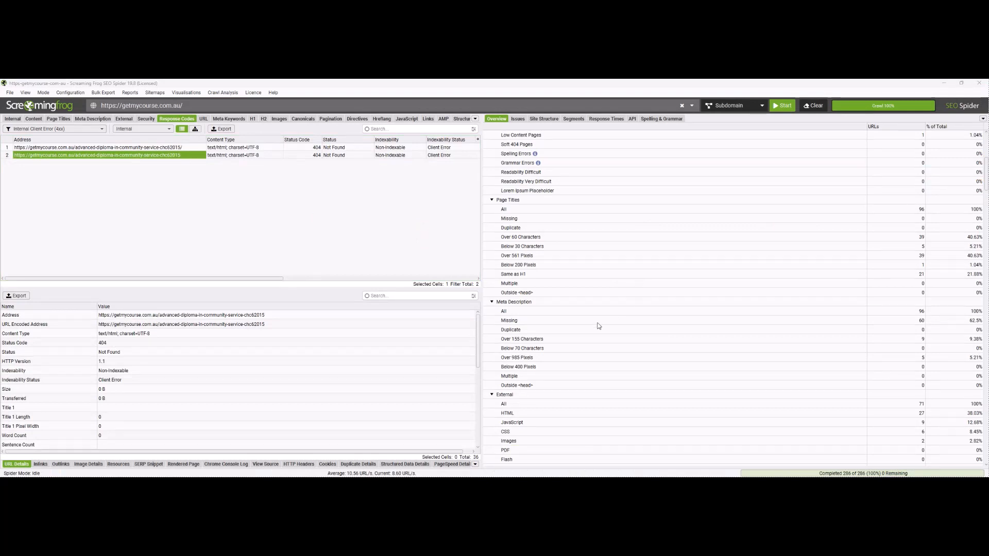
left_click(520, 321)
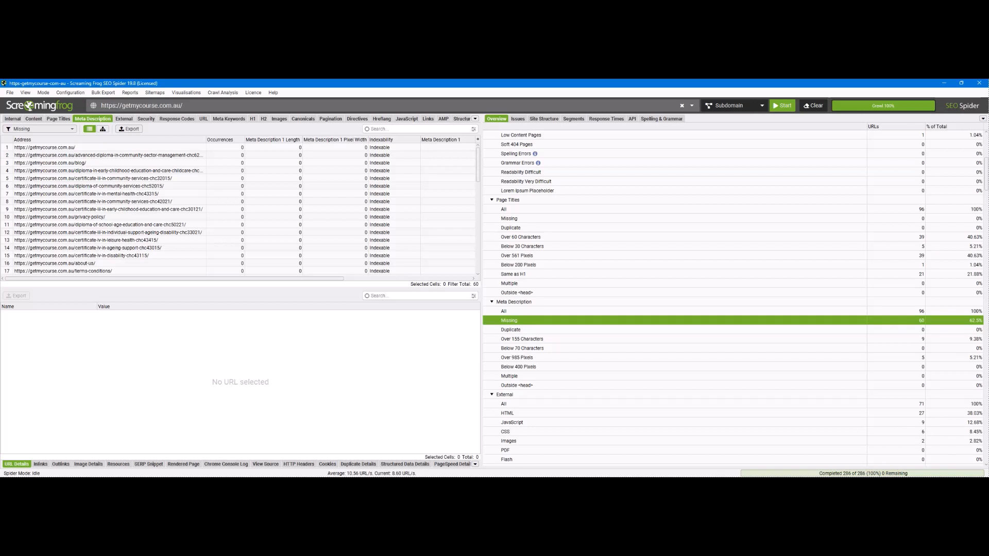
Step: In the audit spreadsheet, grade the missing meta descriptions check as Fail and add the note "over 60% missing description get these fixed"
mouse_move(504, 483)
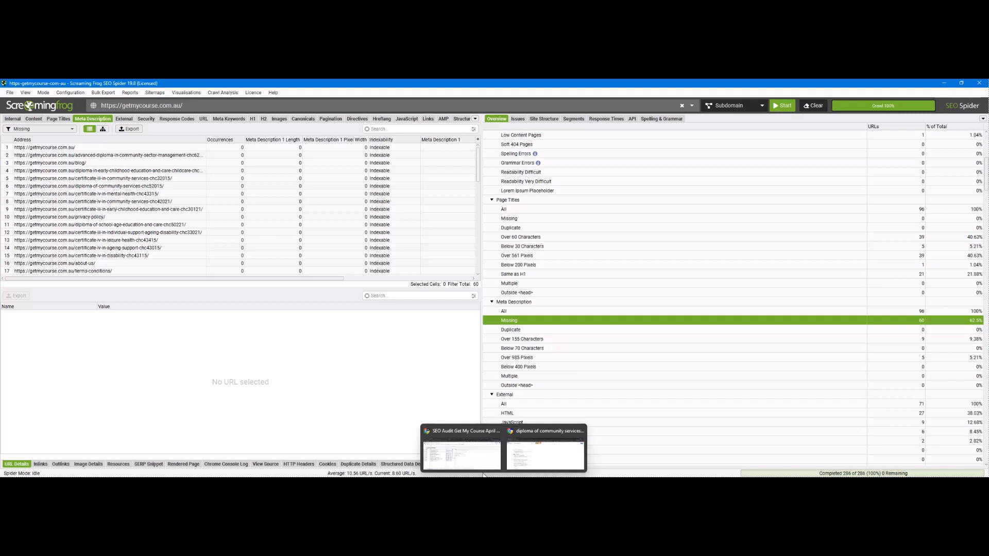
left_click(479, 452)
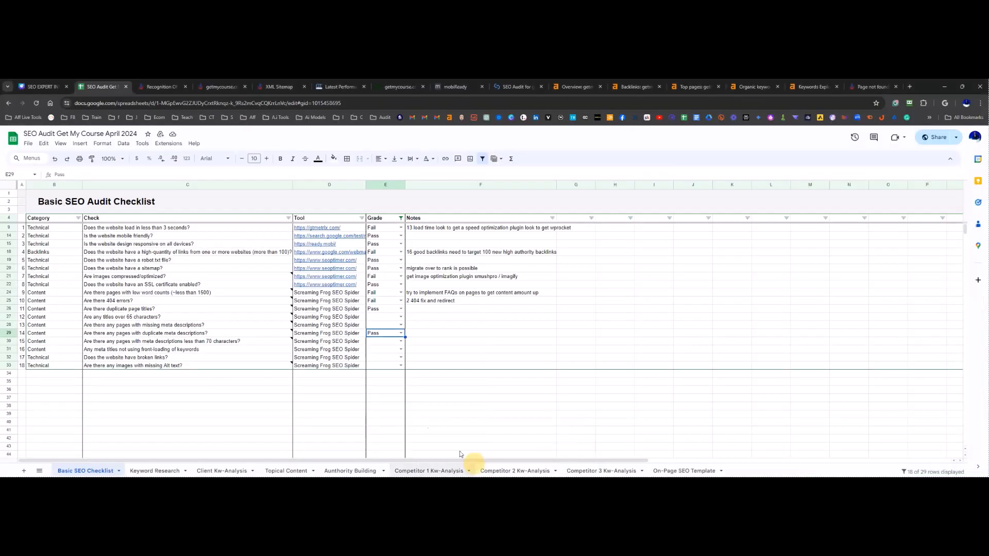
left_click(174, 326)
left_click(402, 325)
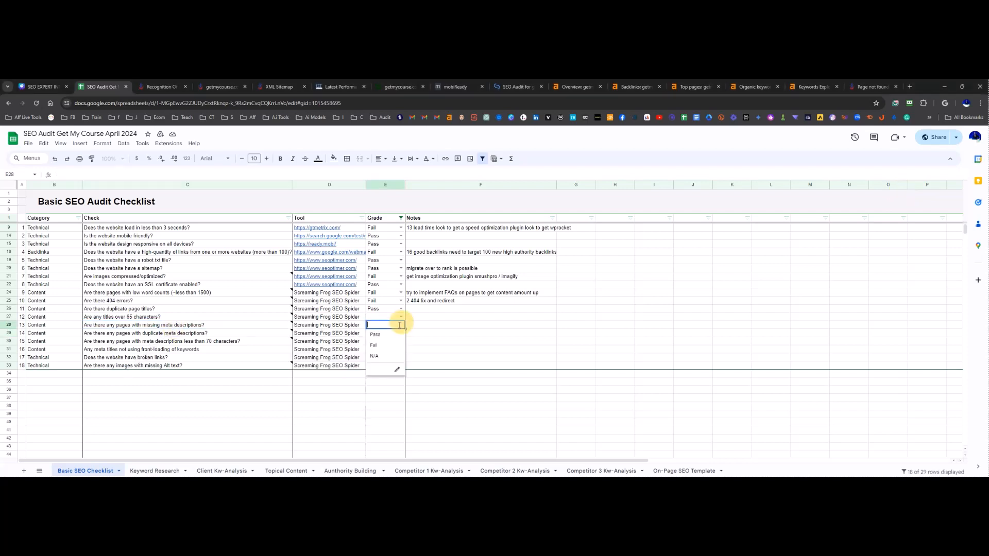
left_click(387, 347)
left_click(462, 326)
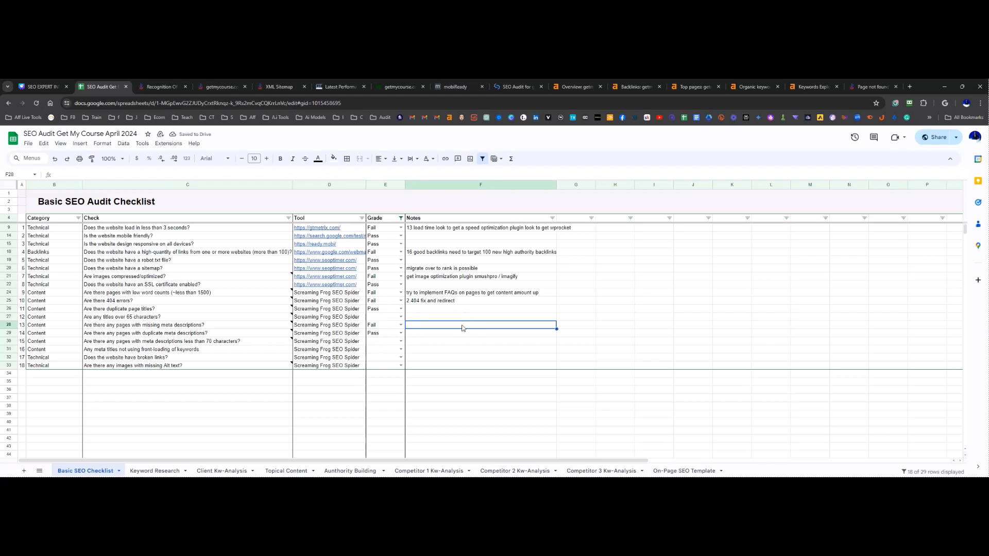
type("over 60")
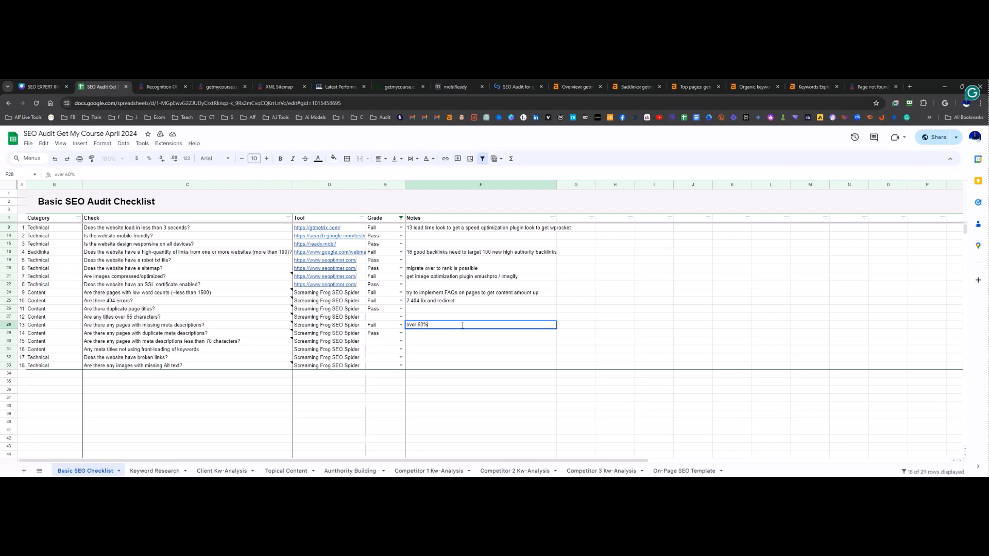
type("% missing description get these fixed")
Step: Fill the entire row of the missing meta descriptions check with light green
left_click(12, 327)
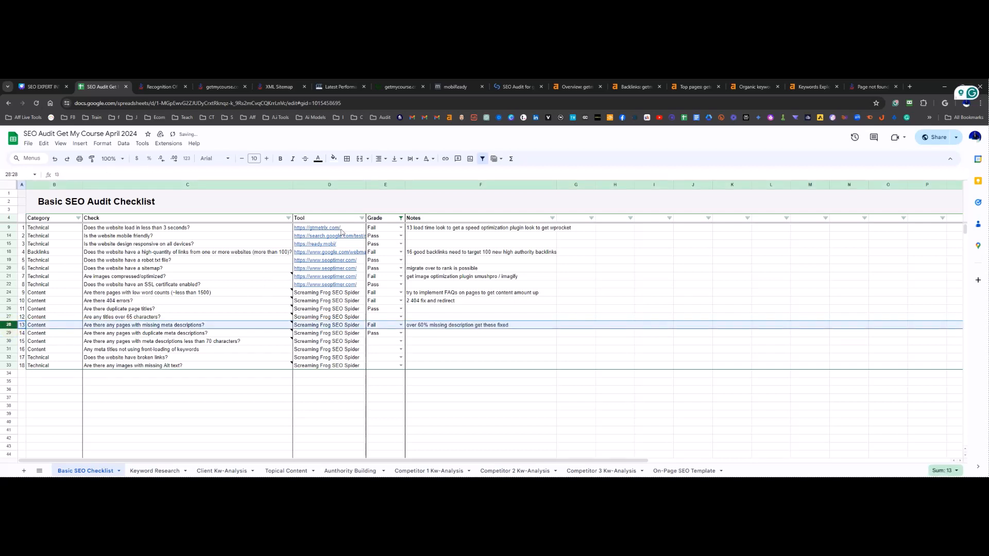
left_click(338, 162)
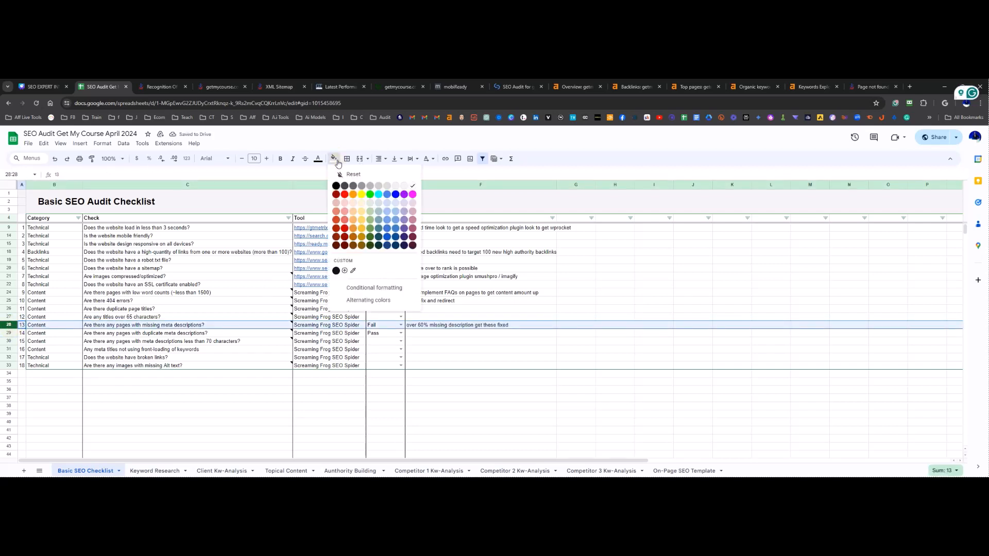
left_click(370, 203)
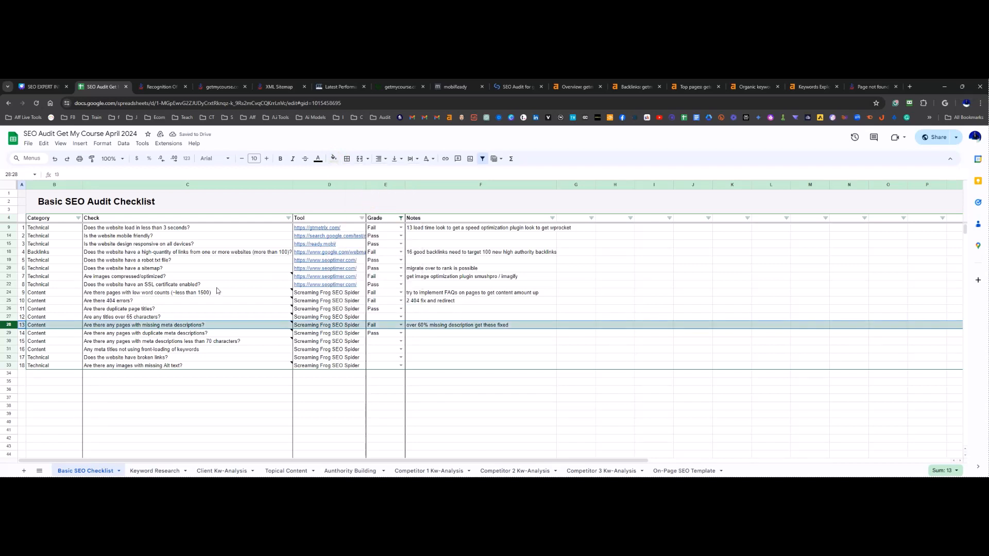
Step: Select the entire row of the low word counts check for highlighting
left_click(10, 292)
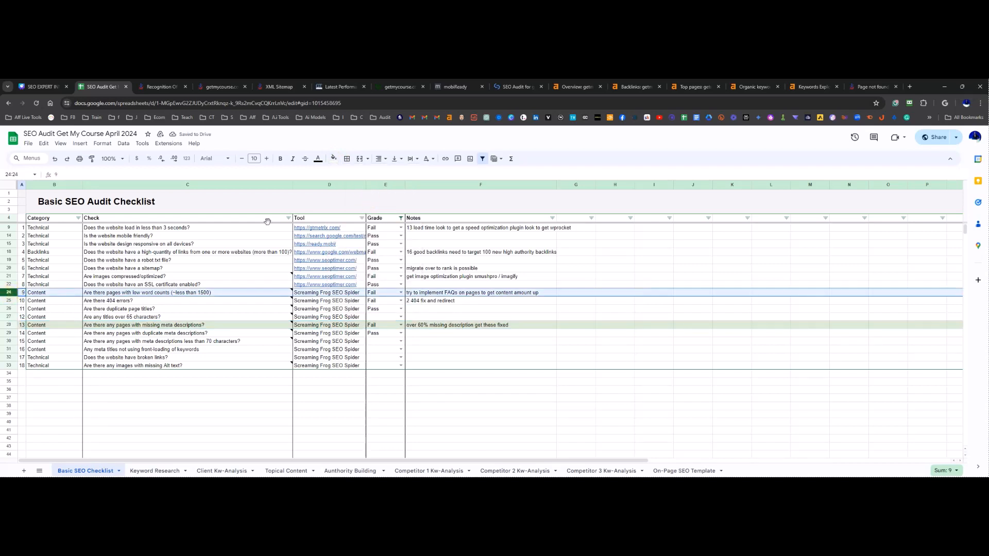
Step: Fill the checklist rows for low word counts and high-quantity backlinks with light green 3
left_click(338, 163)
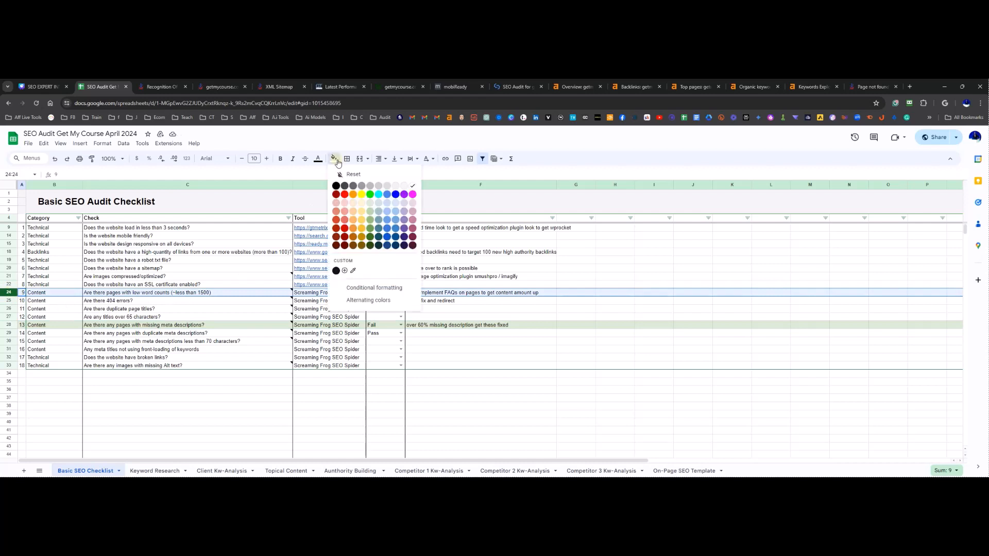
left_click(370, 203)
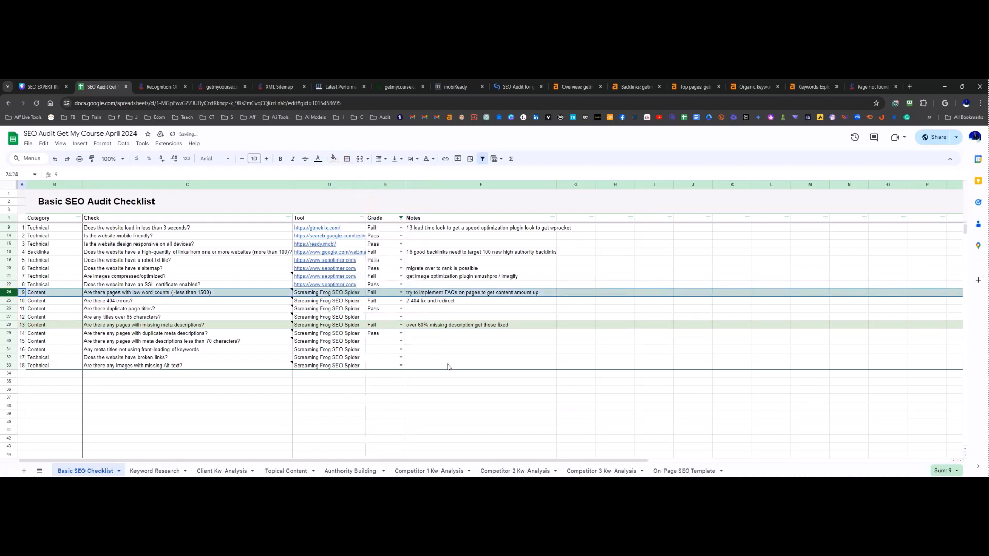
left_click(9, 253)
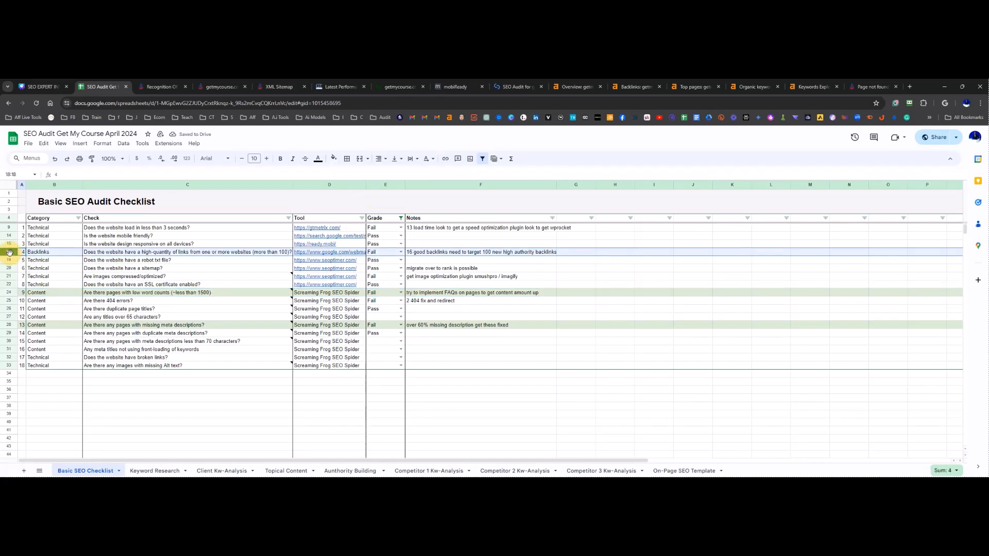
left_click(334, 159)
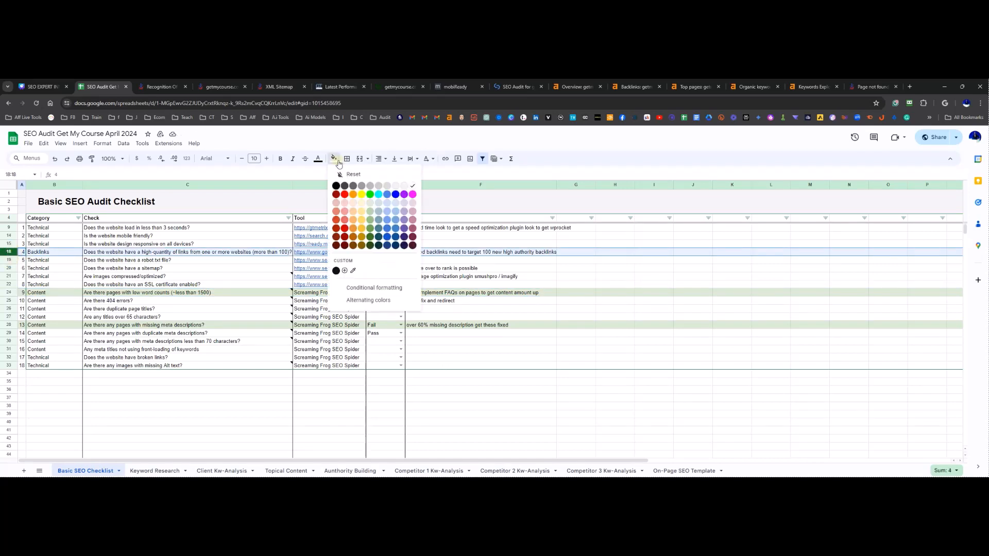
left_click(373, 208)
left_click(500, 412)
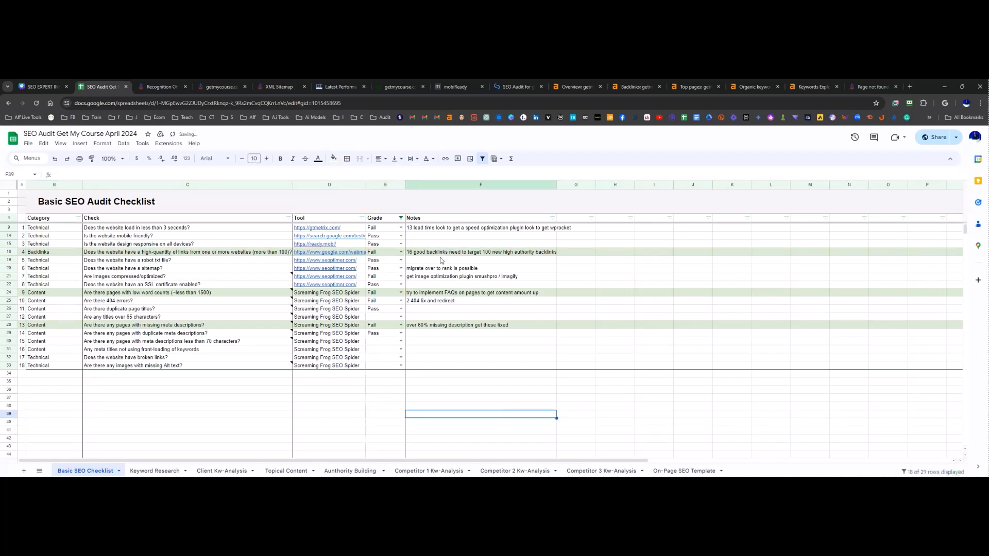
Step: Make the backlinks, low word count and missing meta descriptions rows bold
left_click(9, 252)
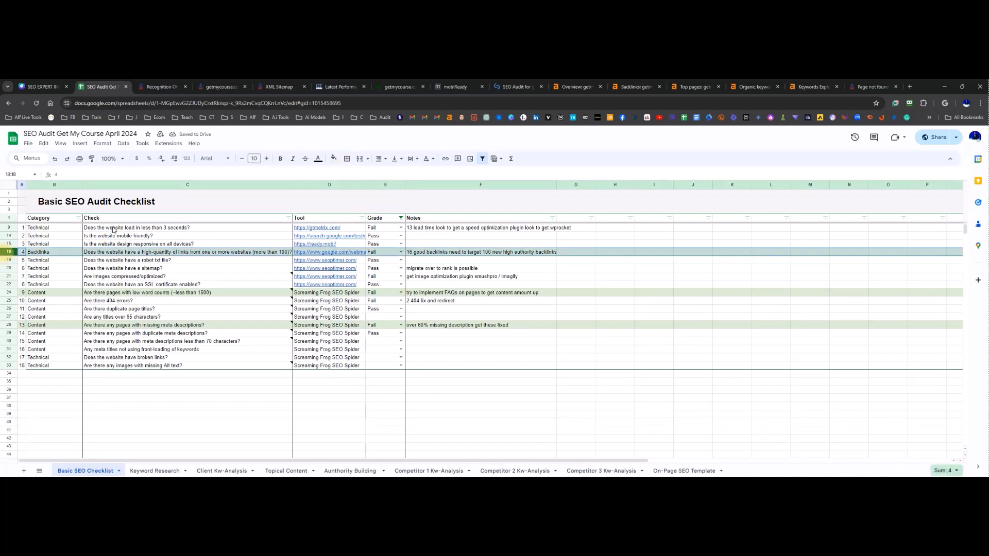
left_click(281, 159)
left_click(7, 291)
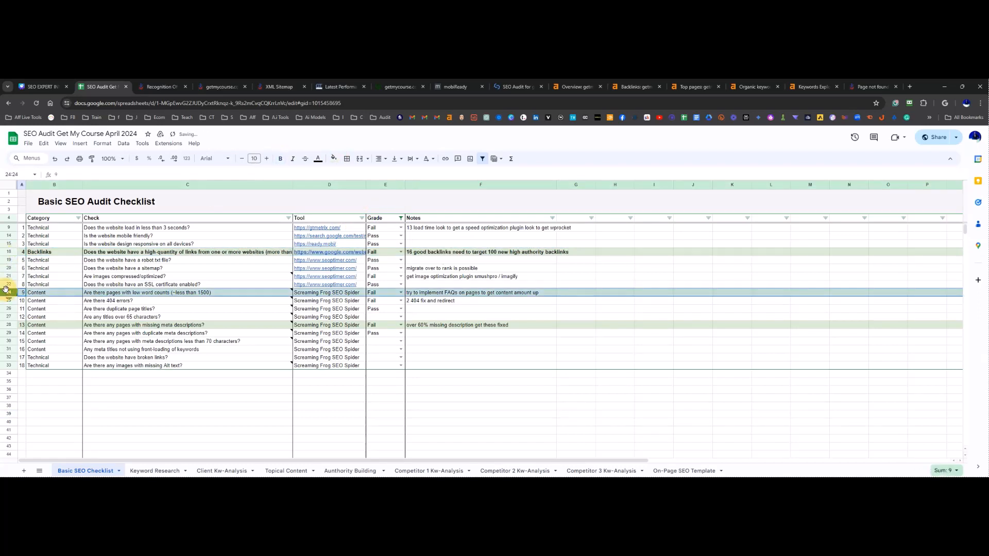
left_click(280, 158)
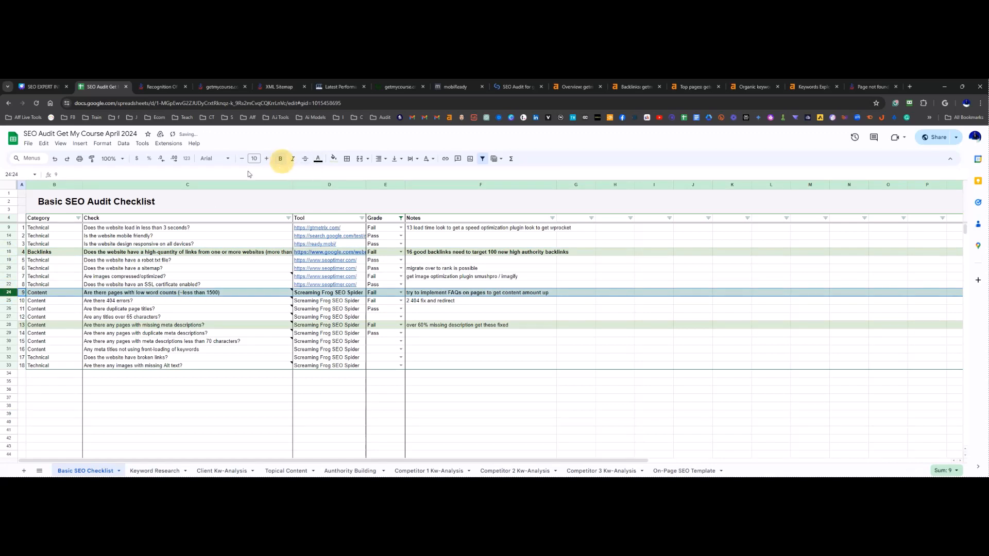
left_click(9, 325)
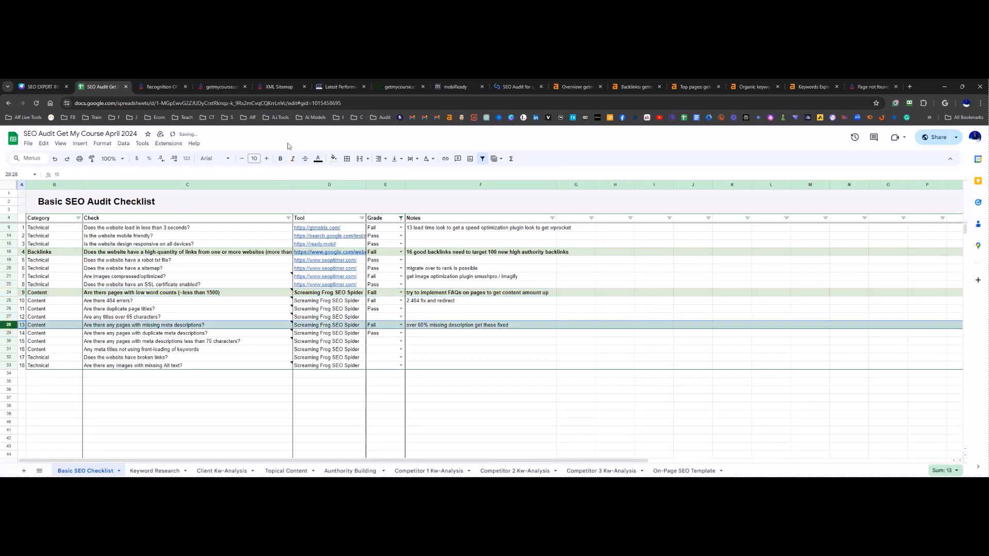
left_click(281, 158)
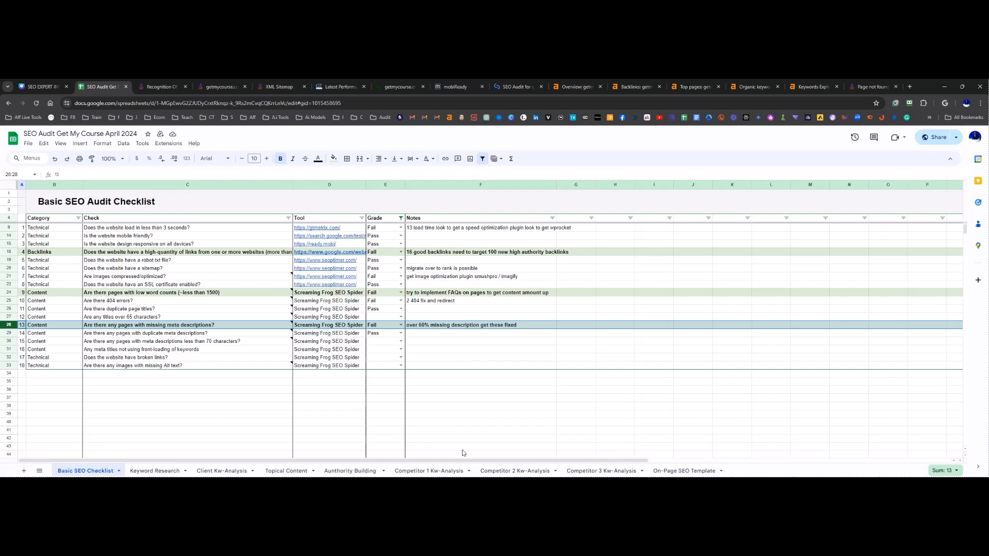
Step: In the note for the 404 errors check, replace the leading number with the word "two"
left_click(431, 303)
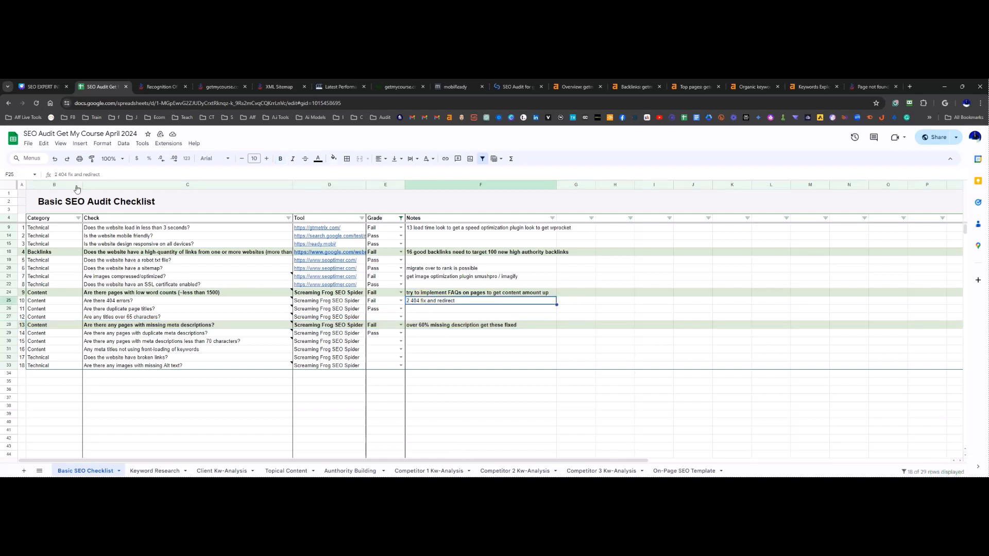
left_click(51, 175)
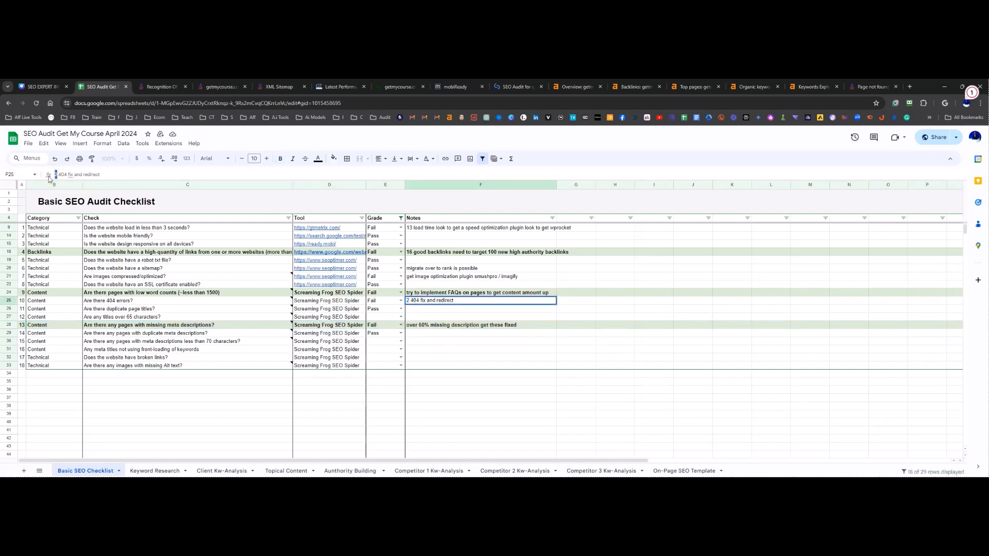
type("two")
left_click(461, 401)
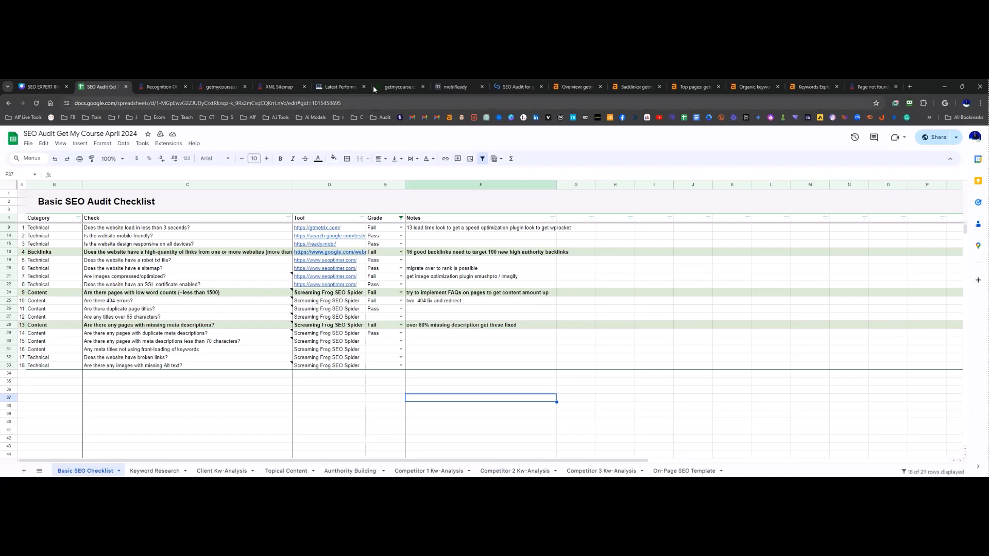
Step: Switch to Screaming Frog SEO Spider, examine the page titles over 60 characters, and return to the audit checklist
mouse_move(174, 371)
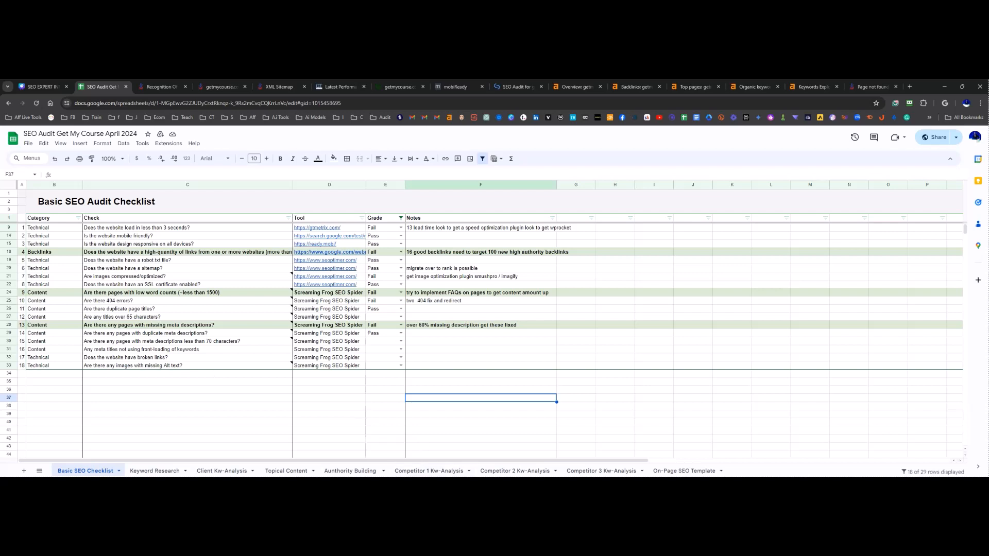
mouse_move(555, 486)
left_click(545, 465)
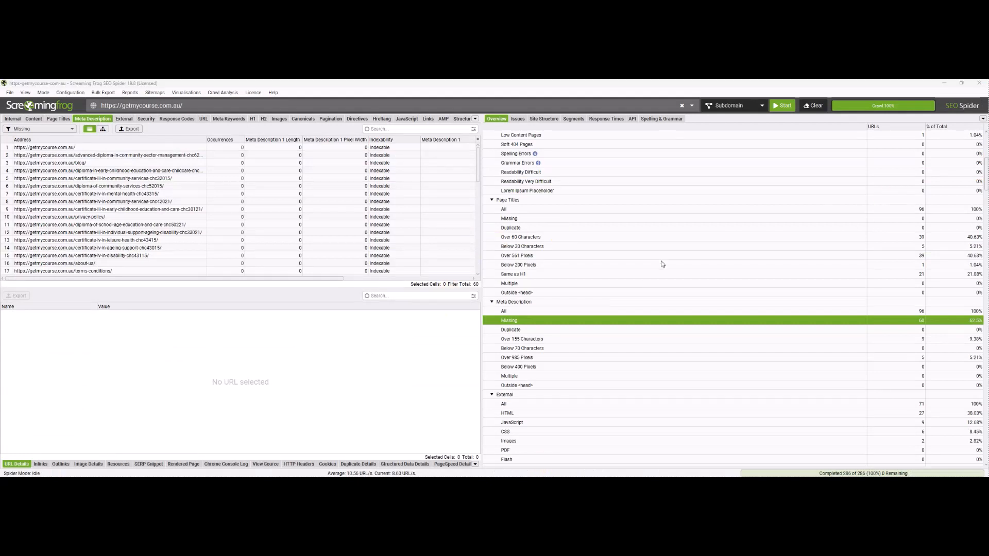
mouse_move(503, 484)
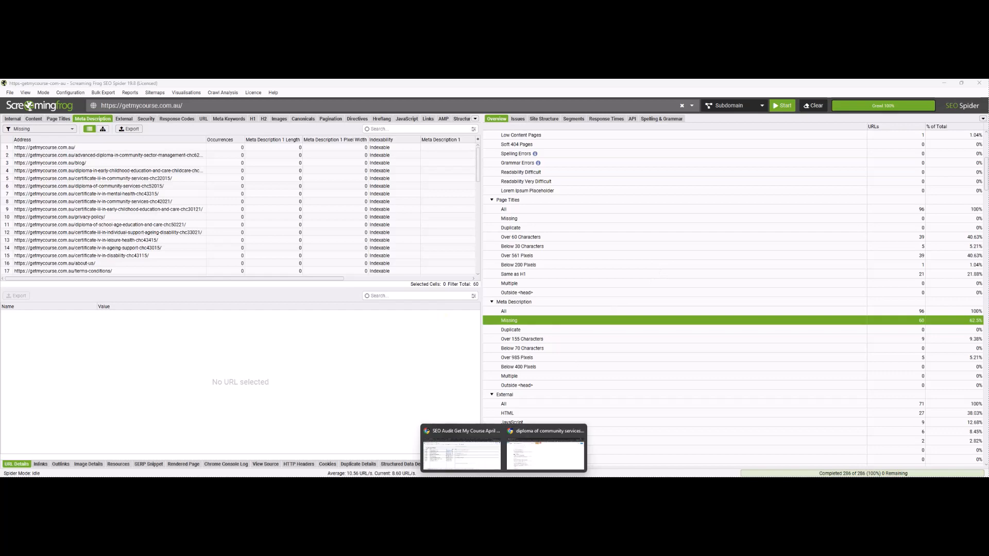
left_click(461, 451)
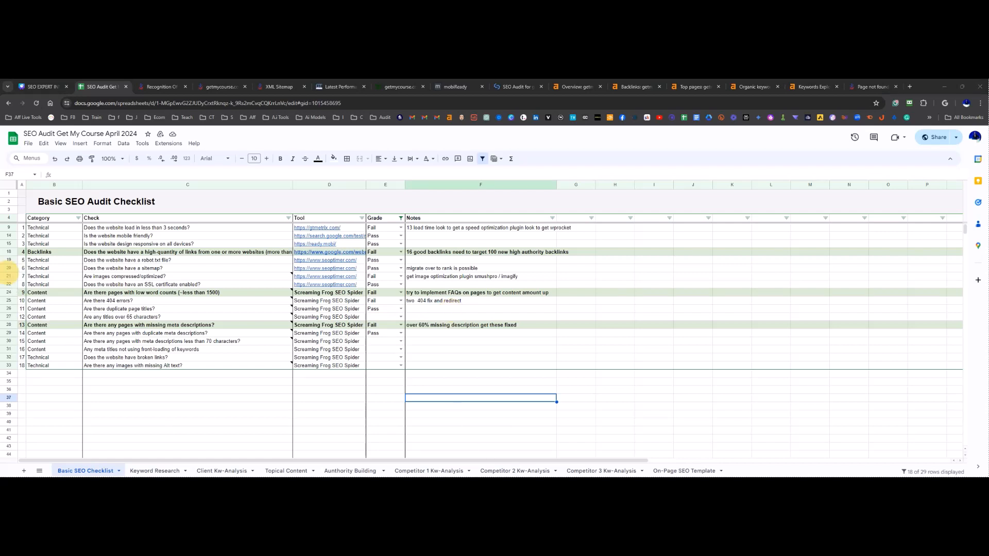
left_click(556, 456)
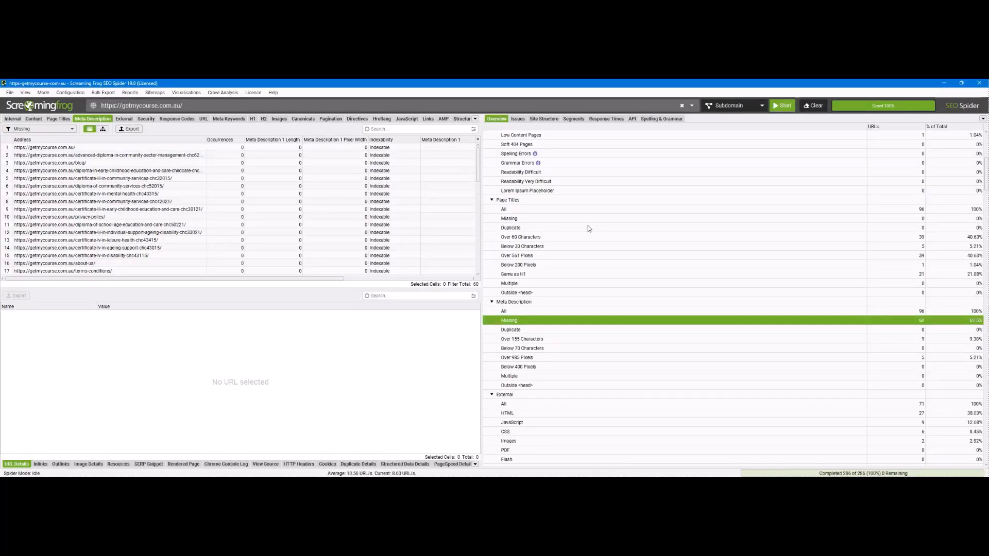
left_click(582, 239)
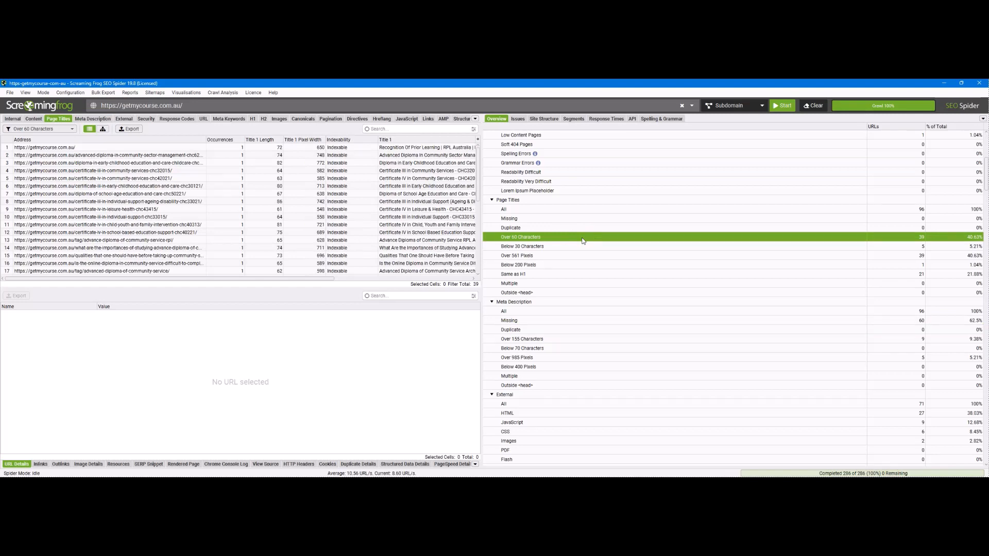
left_click(945, 84)
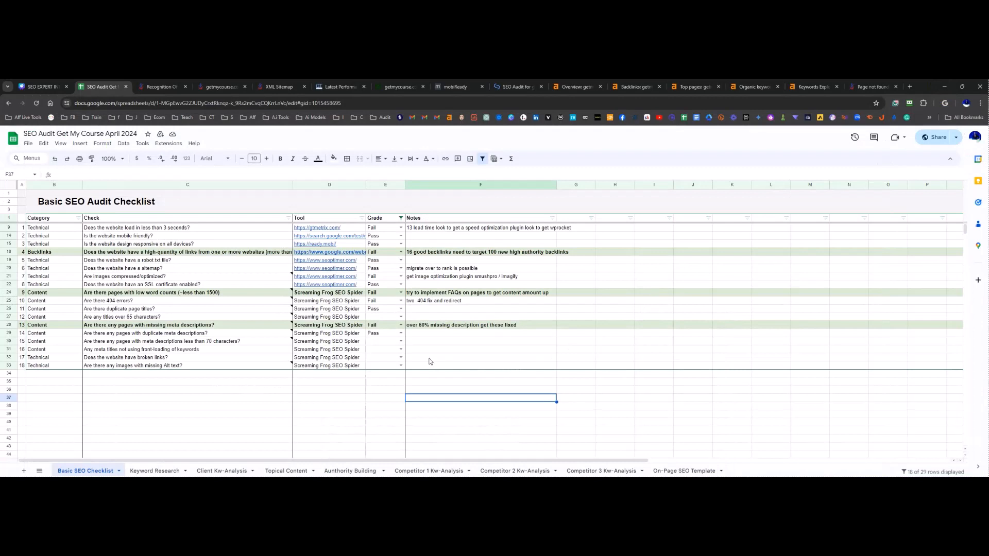
Step: Grade the check for titles over 65 characters as Fail and add the note "40% titles are over 65 so prune them"
left_click(401, 317)
left_click(385, 337)
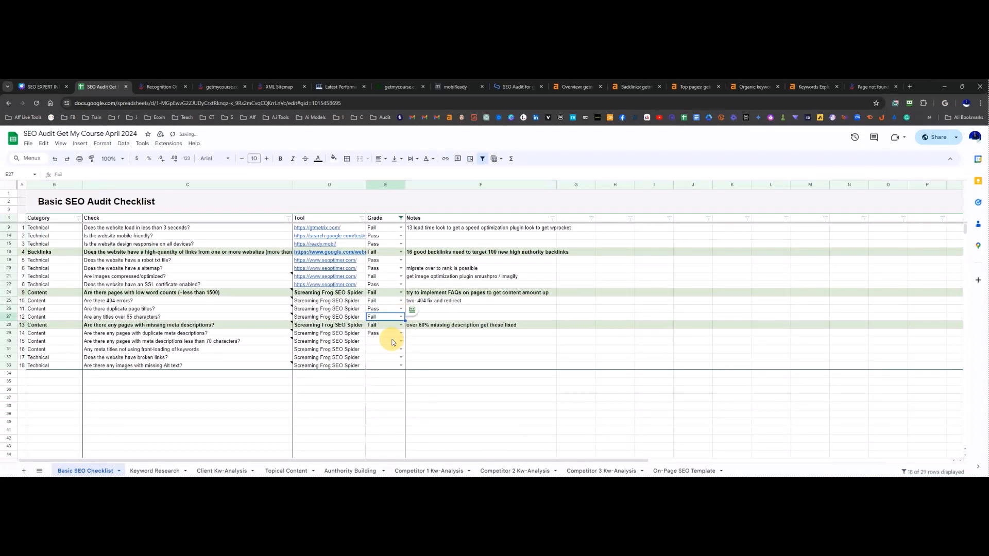
left_click(444, 311)
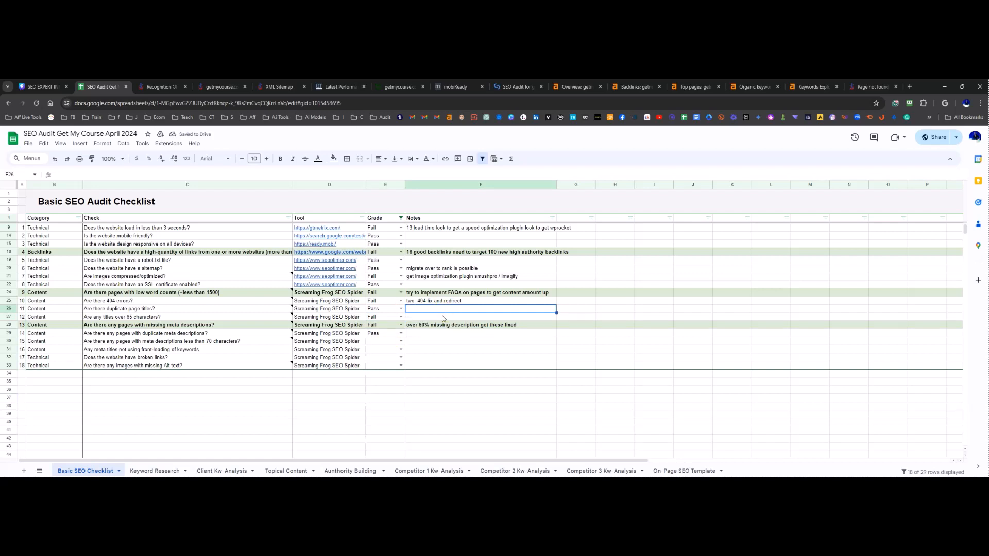
left_click(430, 319)
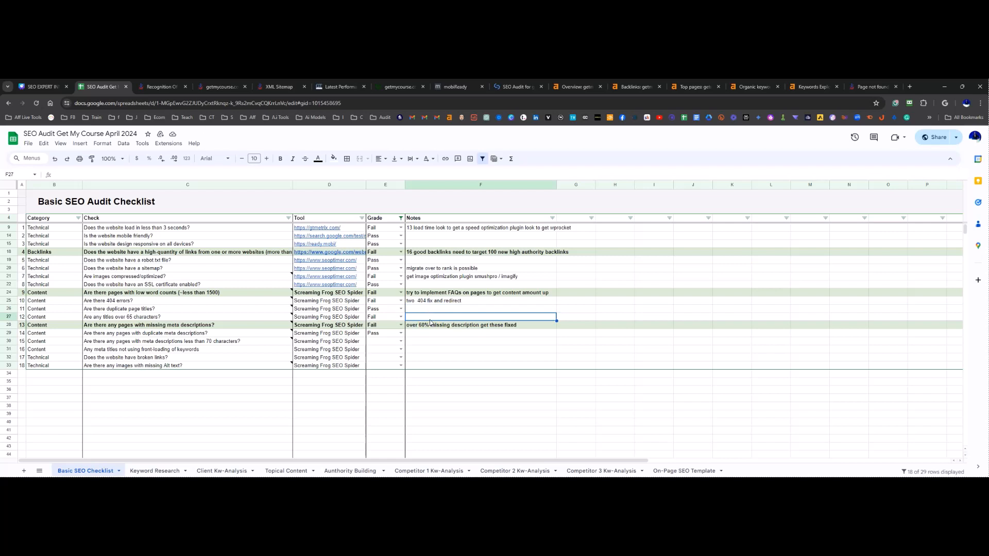
type("40% ti")
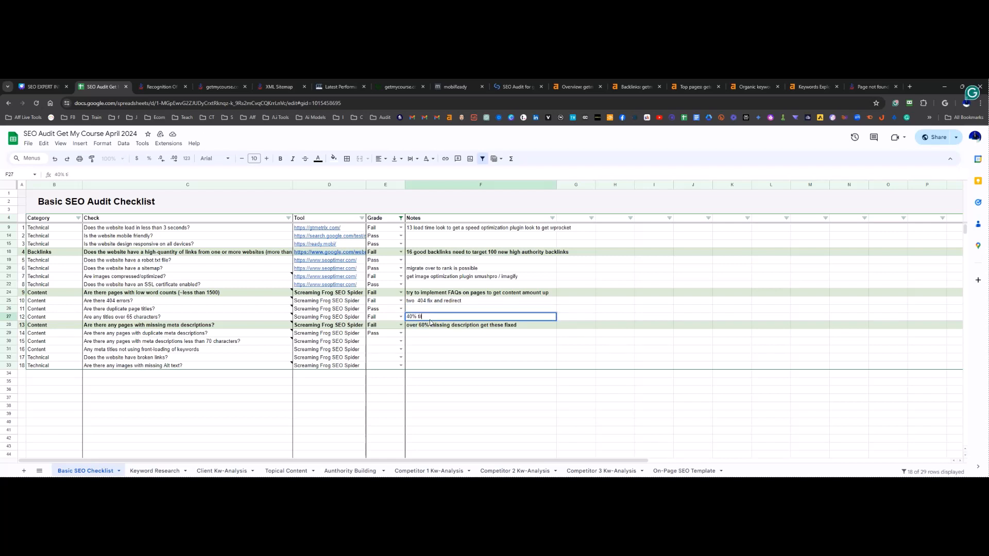
type("tles are over 65 so prune them")
left_click_drag(454, 405, 453, 412)
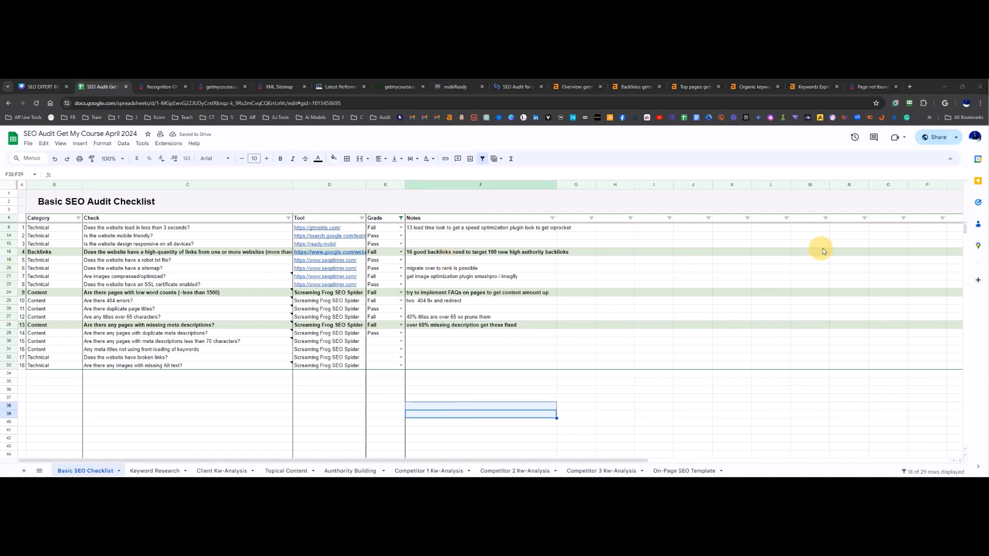
Step: Change the fill of the backlinks row to light orange 3
left_click(7, 317)
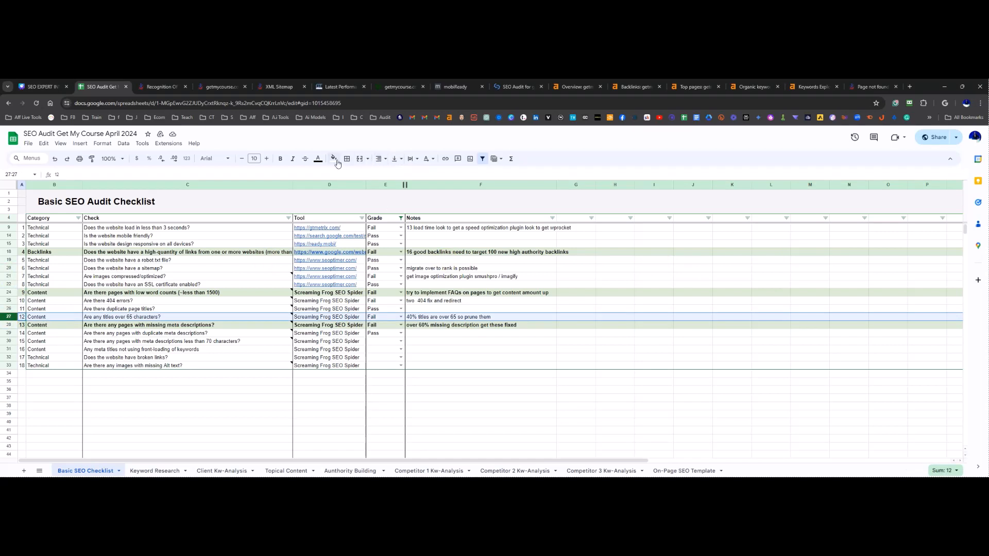
left_click(8, 252)
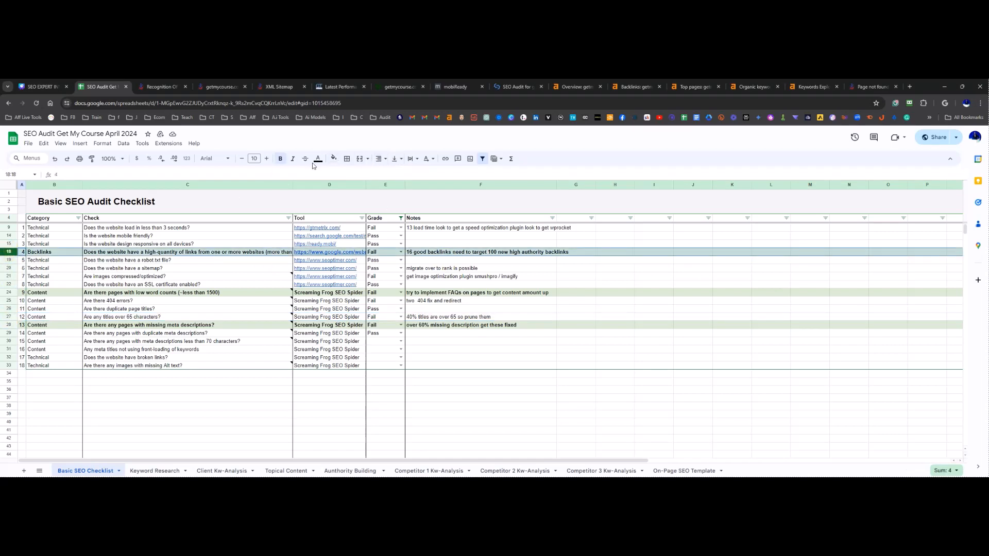
left_click(333, 159)
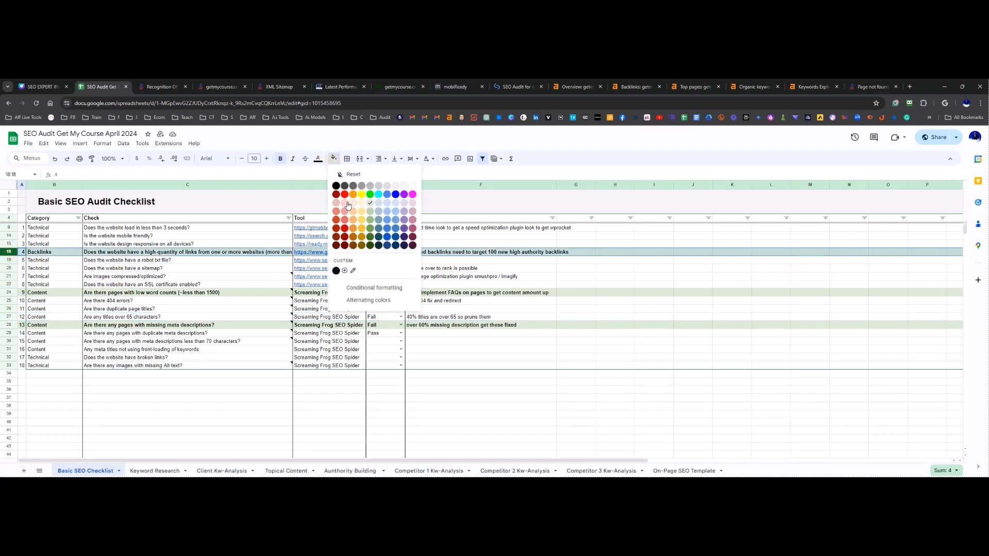
left_click(348, 205)
left_click(333, 159)
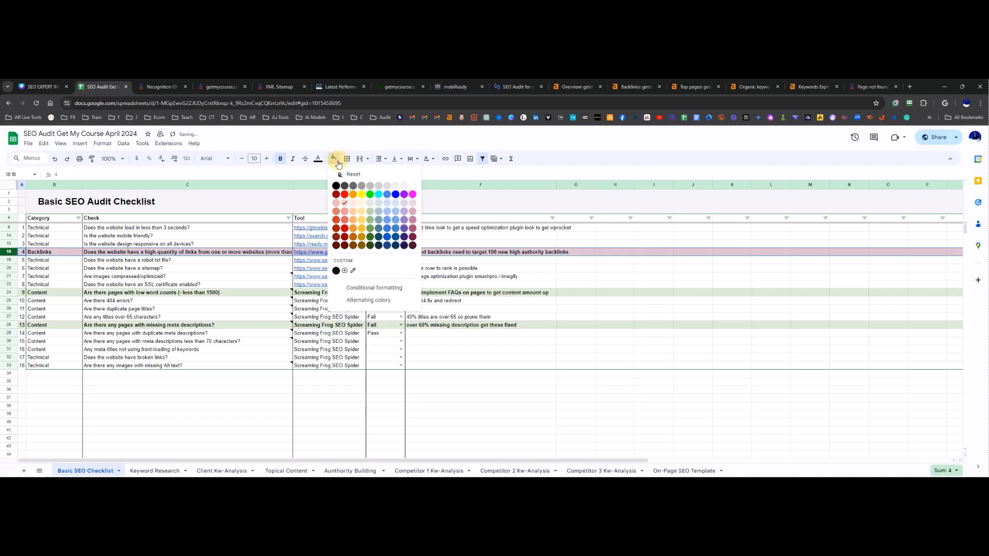
left_click(353, 202)
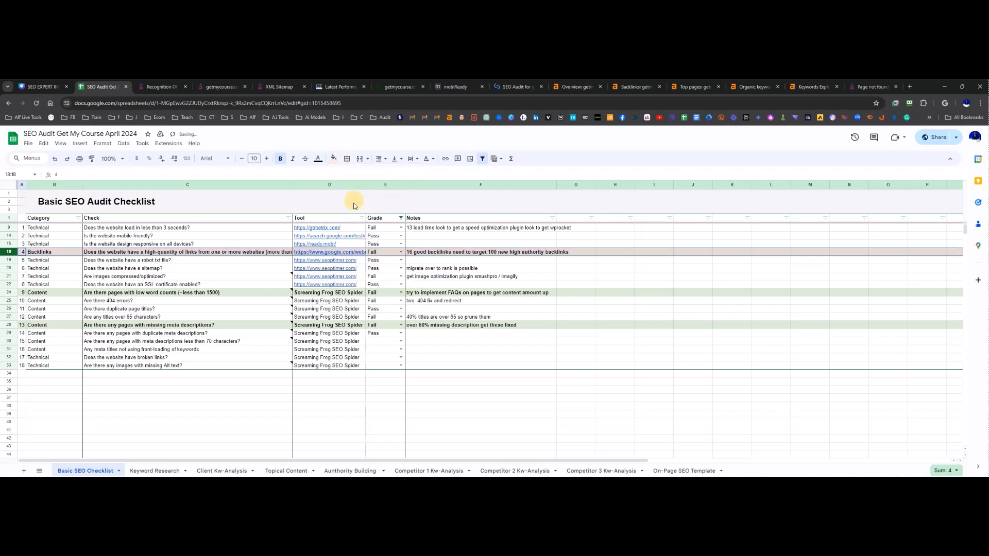
Step: Change the fill of the low word count and missing meta descriptions rows to light orange 3
left_click(11, 292)
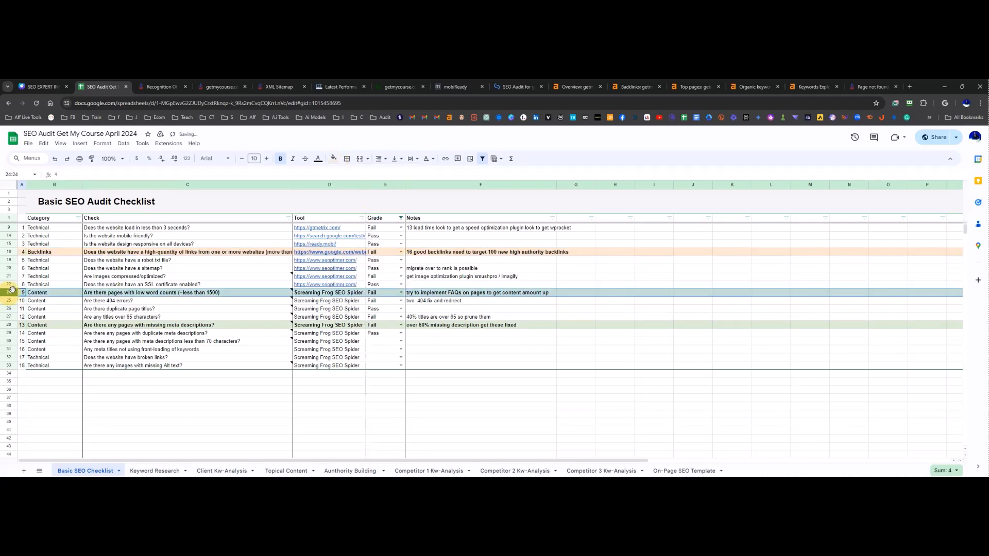
left_click(333, 159)
left_click(354, 203)
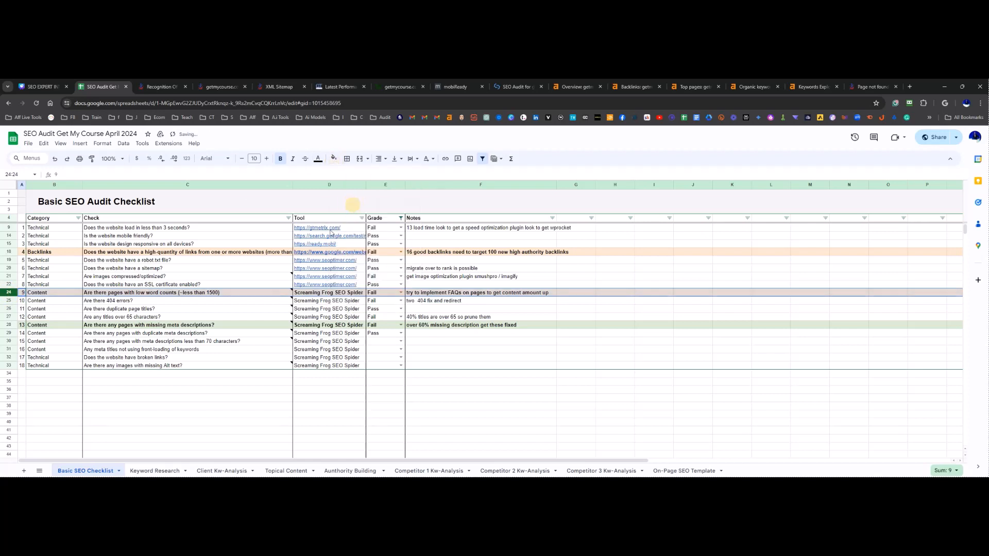
left_click(11, 325)
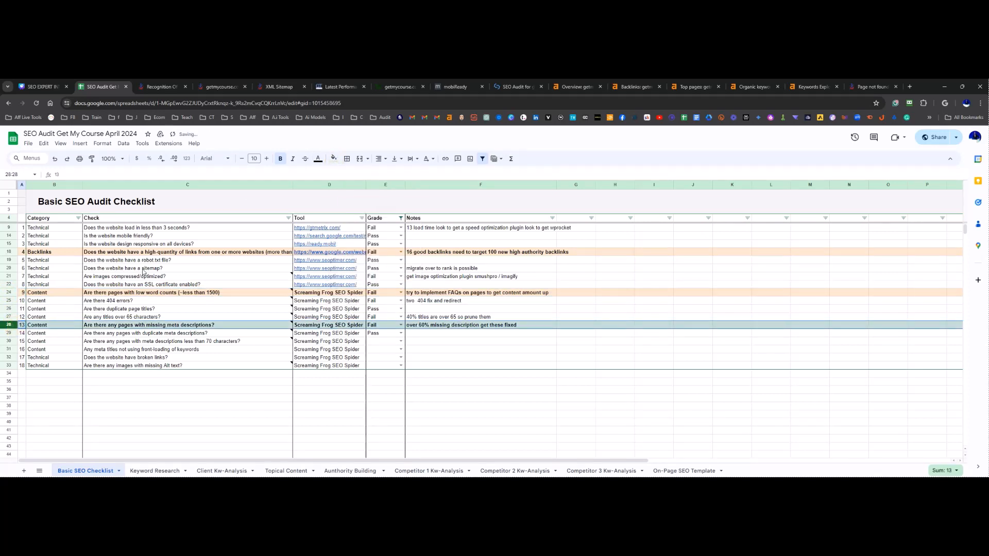
left_click(334, 159)
left_click(344, 203)
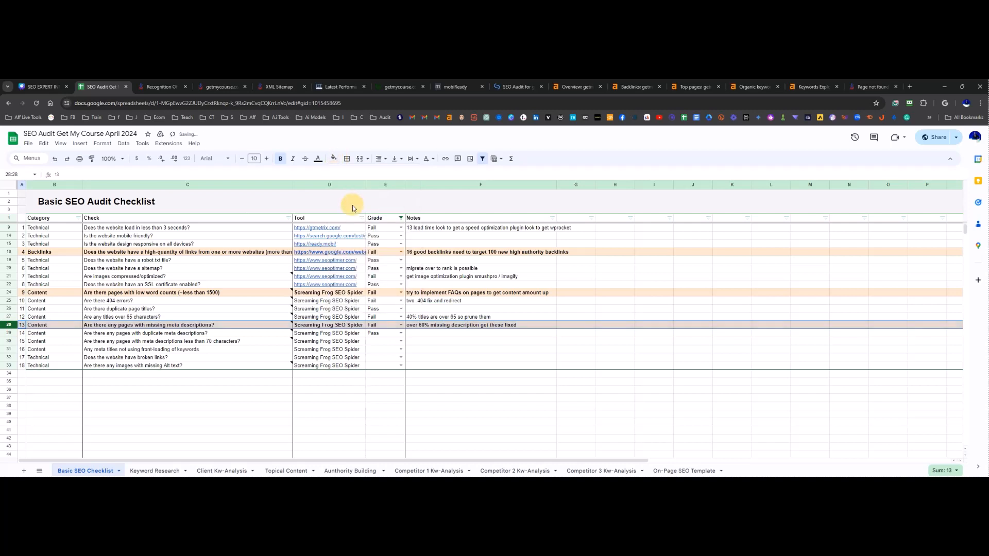
Step: Fill the row for titles over 65 characters with light orange 3 and make its text bold
left_click(10, 317)
left_click(334, 159)
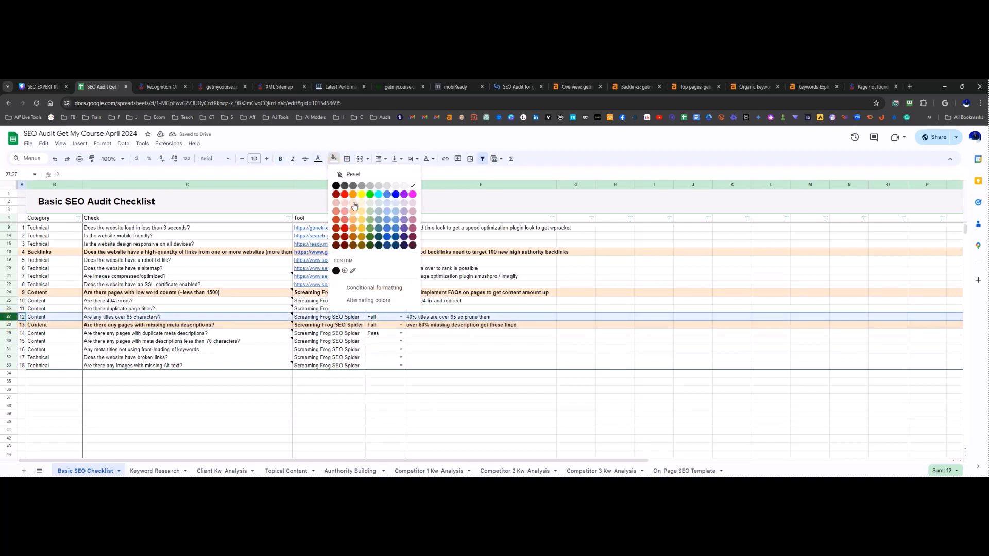
left_click(355, 207)
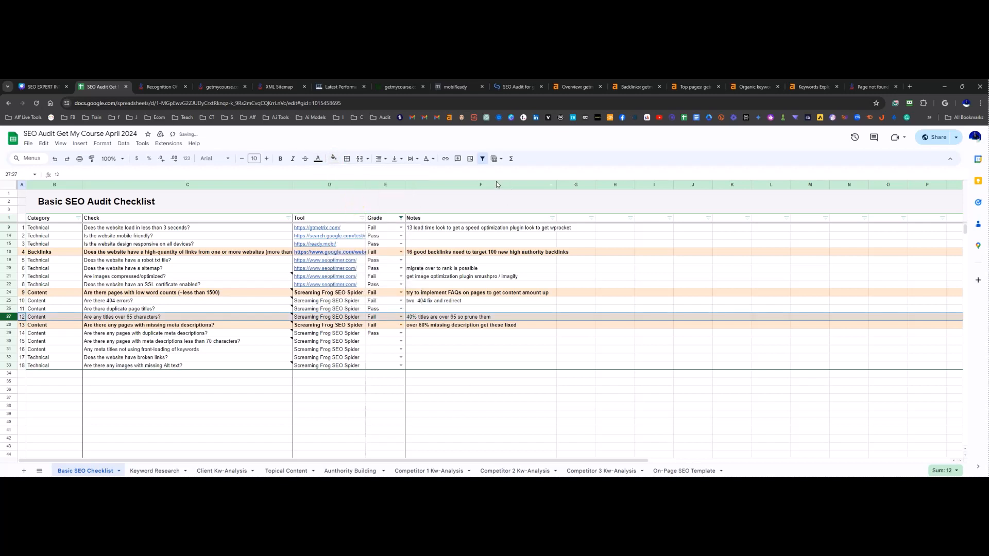
left_click(281, 158)
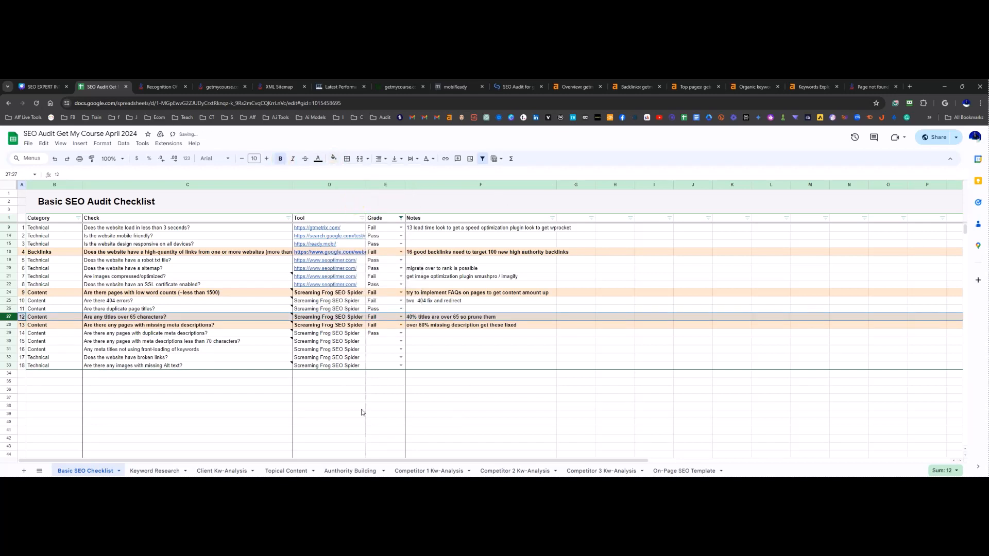
left_click(472, 408)
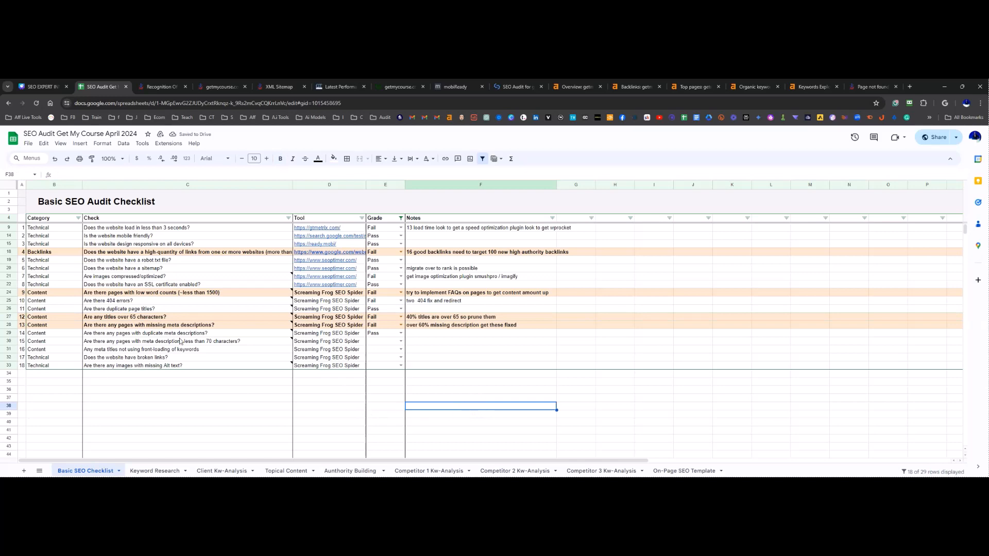
Step: Check the meta description figures in Screaming Frog SEO Spider and grade the check for meta descriptions less than 70 characters as Pass
mouse_move(181, 341)
left_click(555, 476)
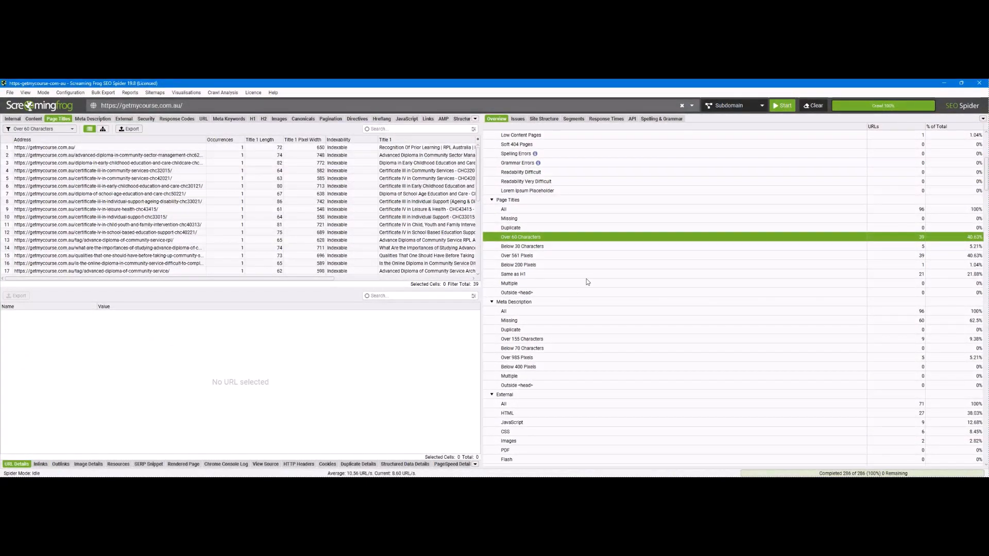
left_click(944, 83)
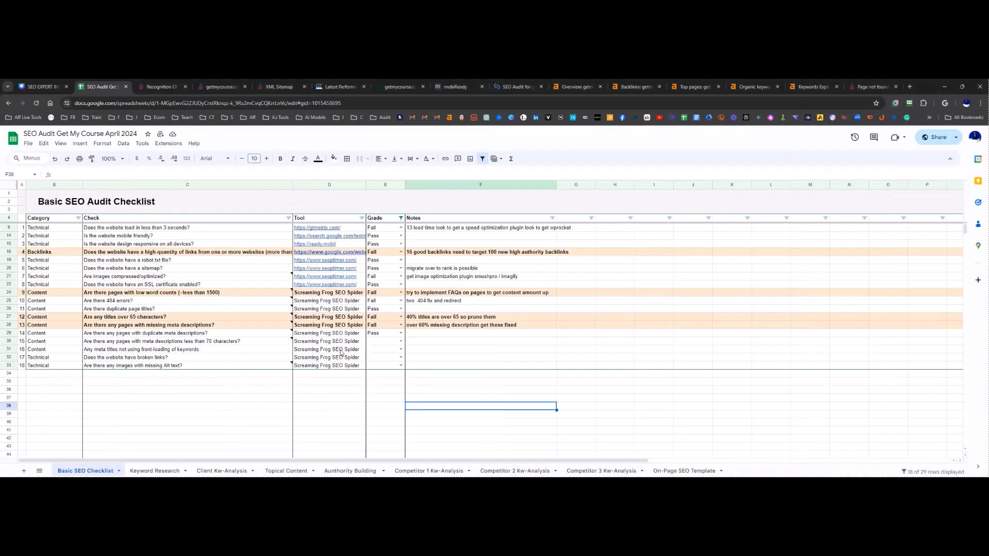
left_click(400, 341)
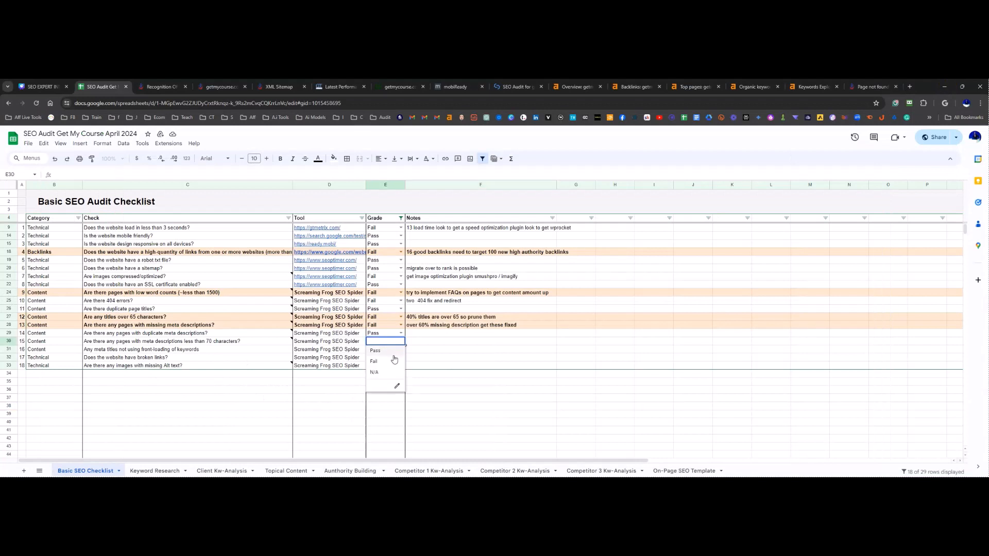
left_click(394, 355)
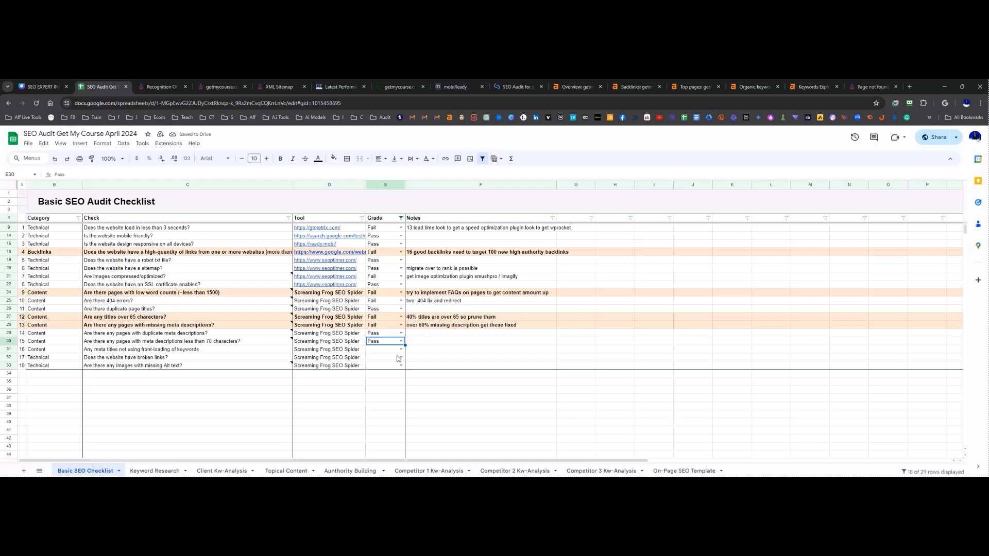
Step: Switch to Screaming Frog SEO Spider, show the SERP snippet for the internal HTML pages, and widen the URL list
left_click(538, 484)
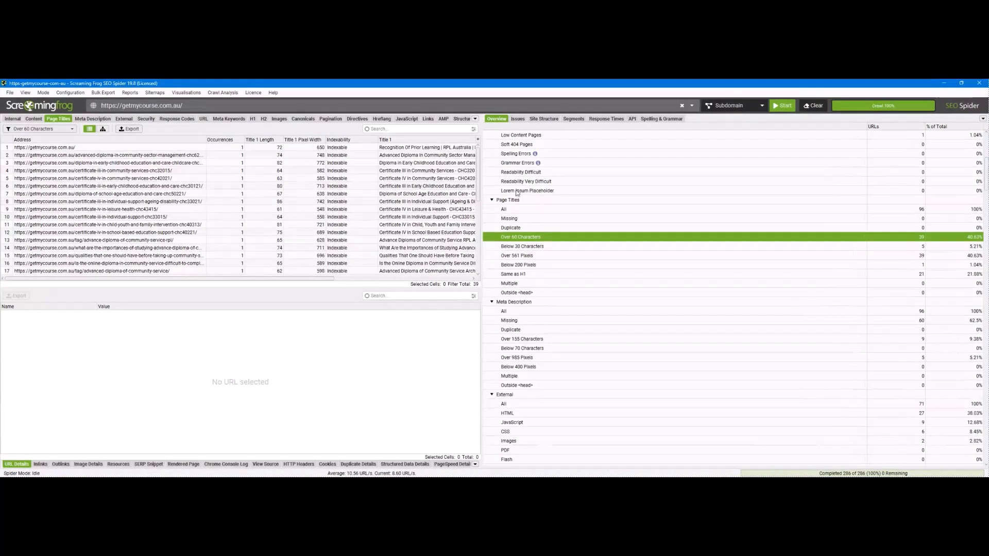
left_click(12, 119)
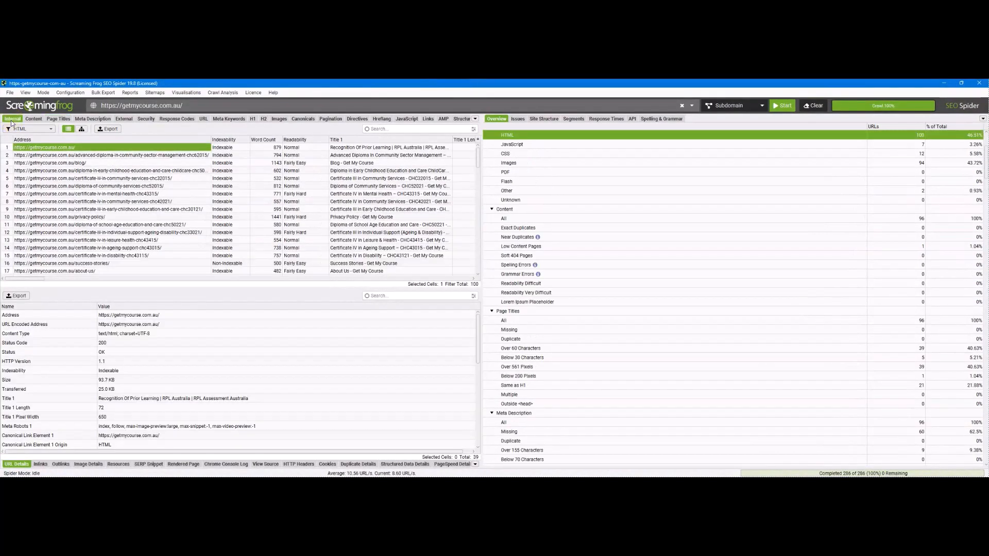
left_click(146, 464)
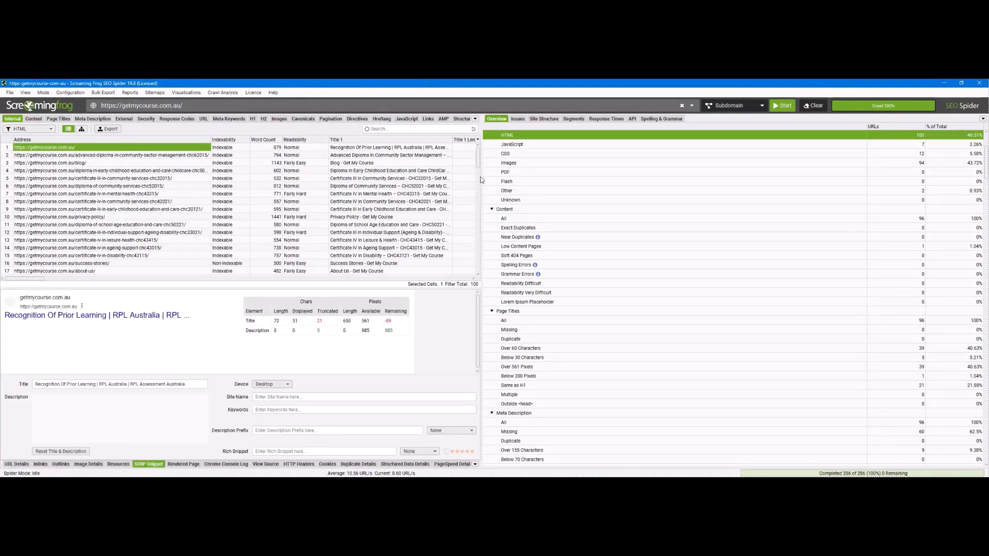
left_click_drag(481, 180, 832, 209)
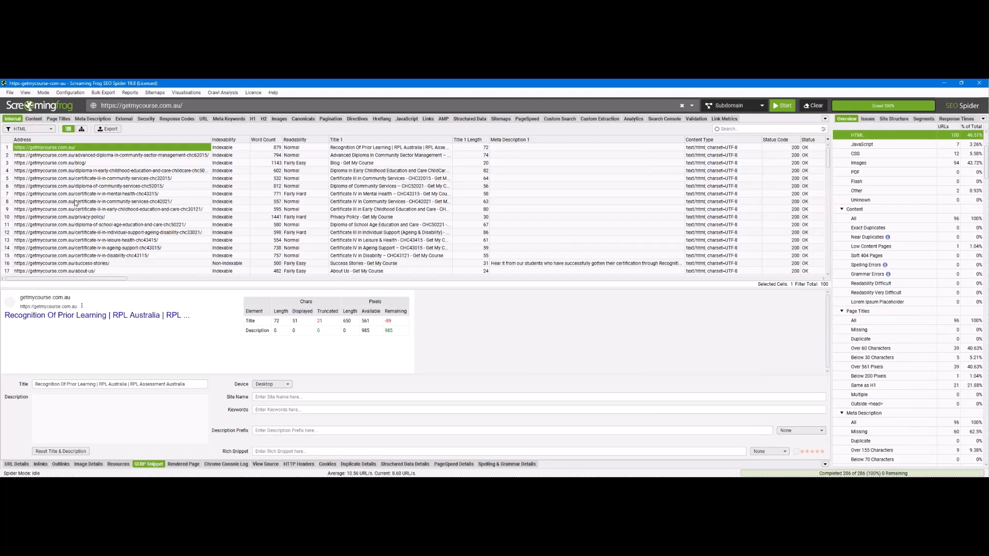
Step: Examine the title of the diploma-of-school-age-education-and-care page in its SERP snippet, checking keyword placement and the "Get My Course" ending
left_click(70, 225)
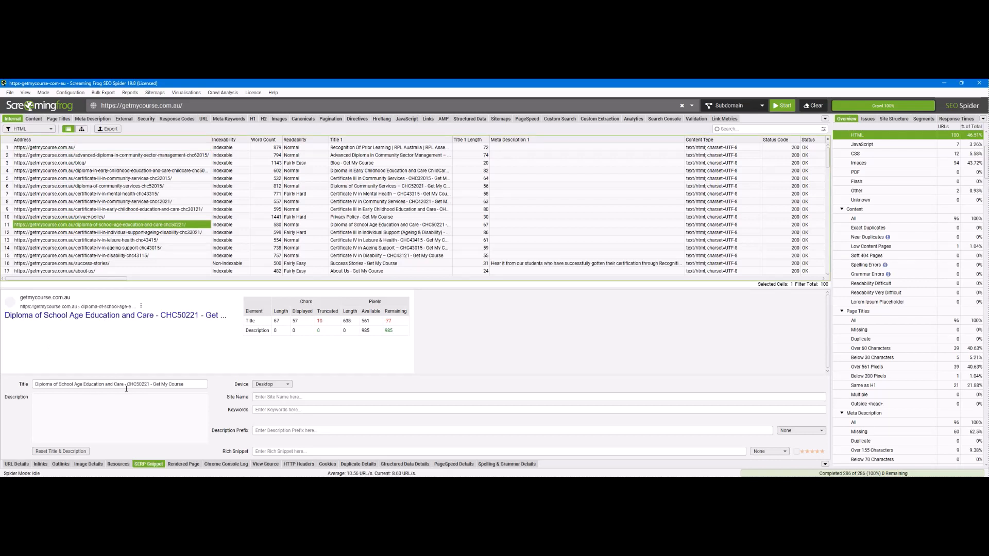
left_click_drag(127, 389, 28, 383)
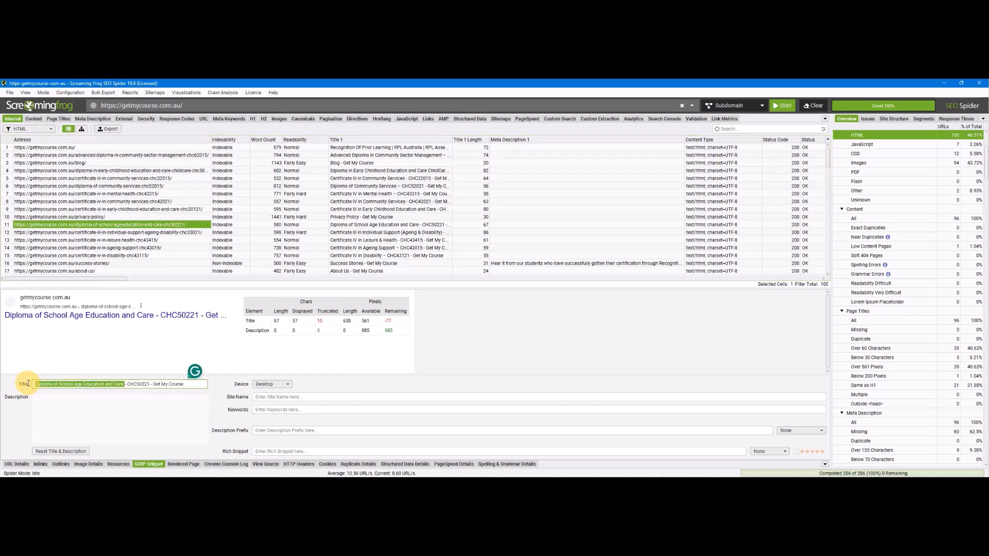
left_click(153, 387)
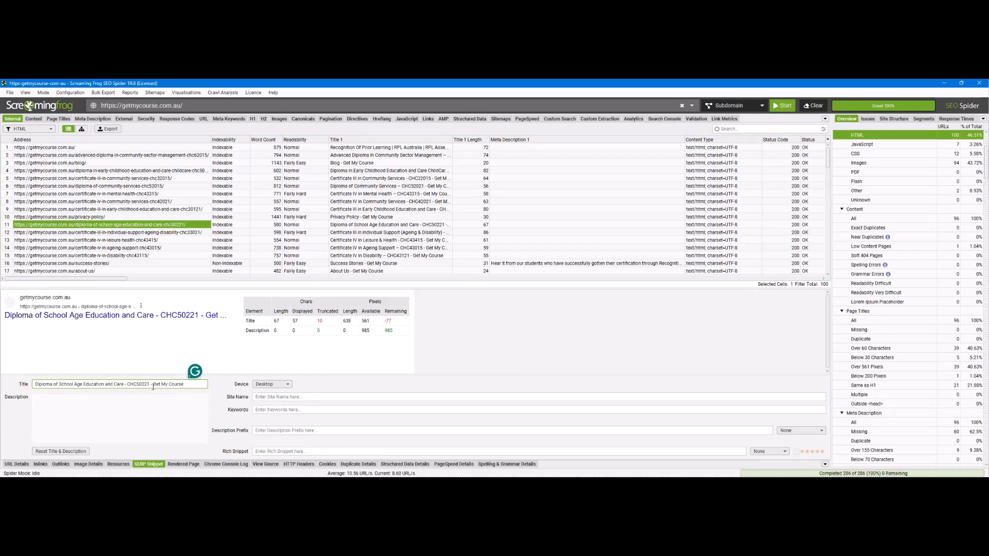
left_click_drag(153, 387, 192, 387)
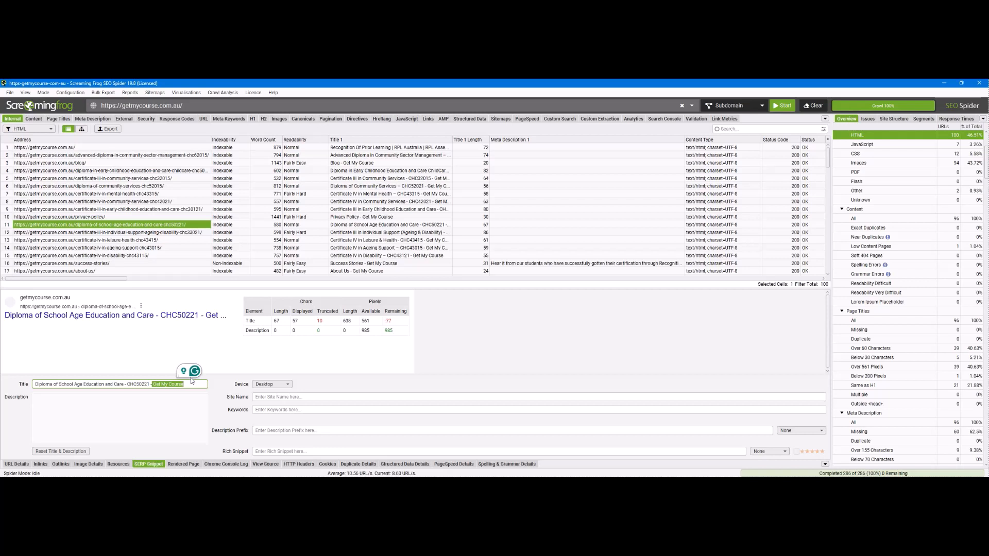
left_click(191, 386)
left_click_drag(168, 385, 157, 386)
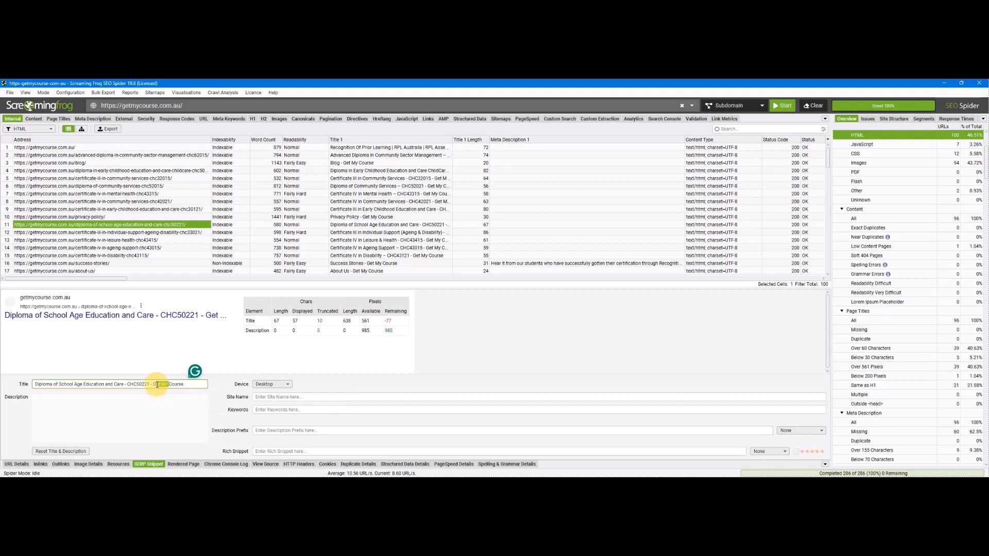
left_click(184, 385)
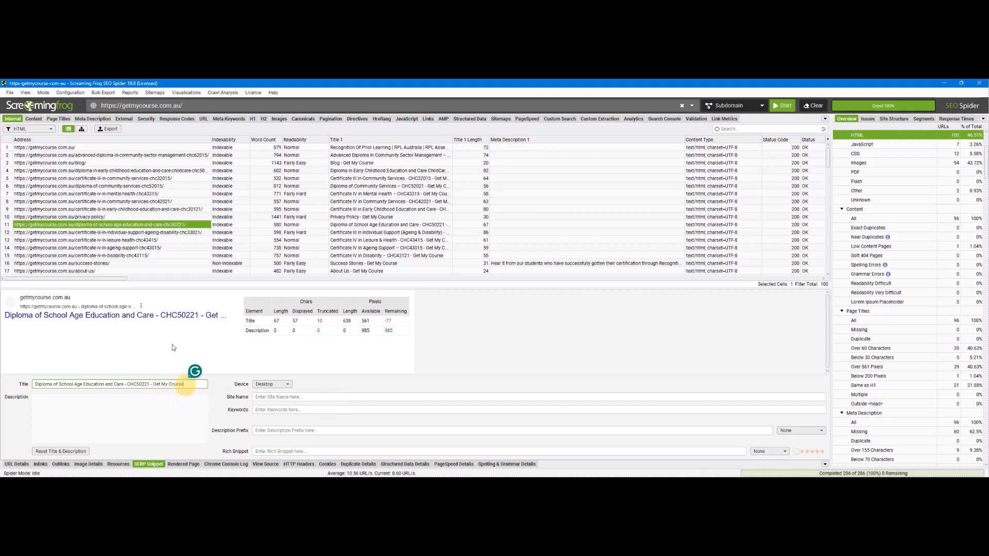
Step: Compare the SERP snippet titles and descriptions of several other certificate pages, ending with the Certificate IV in Disability page
left_click(172, 202)
left_click(164, 181)
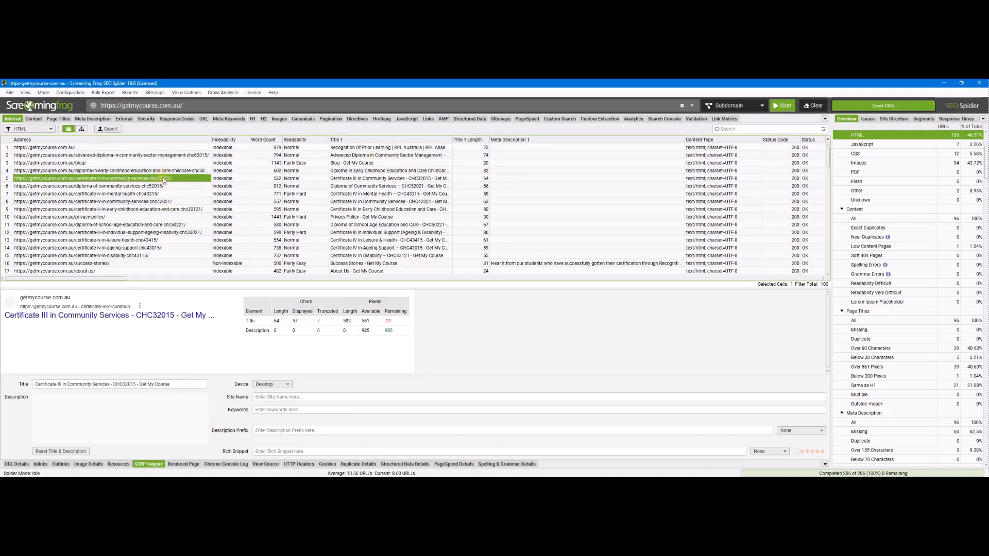
left_click(157, 233)
left_click(143, 256)
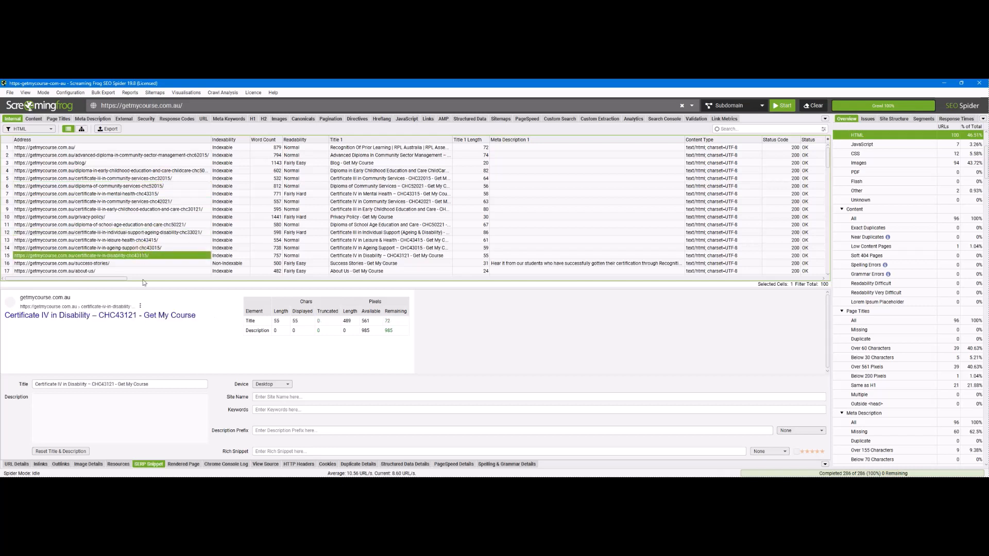
left_click_drag(154, 384, 117, 384)
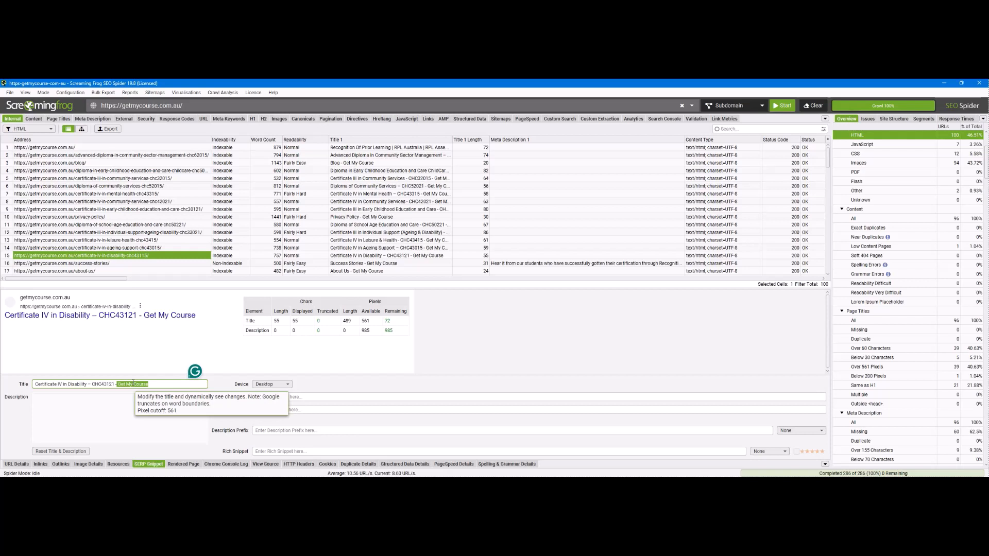
left_click(76, 411)
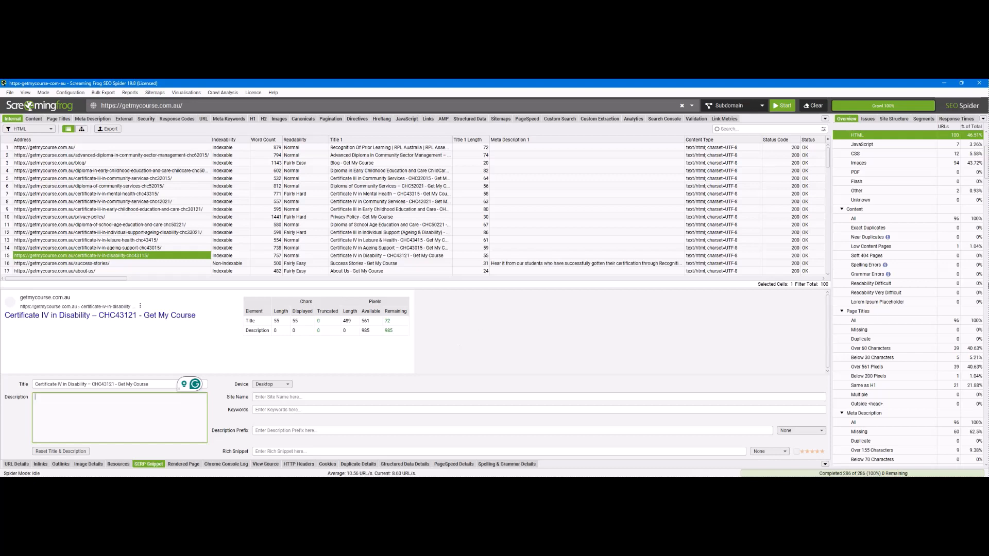
Step: Return to the audit checklist and grade the check for meta titles not front-loading keywords as Pass
left_click(942, 82)
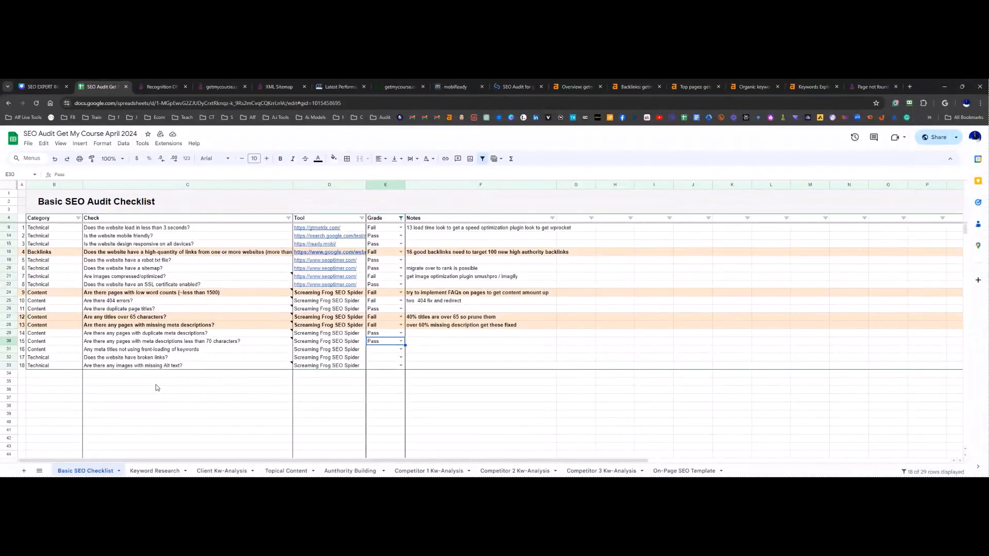
left_click(398, 349)
left_click(381, 369)
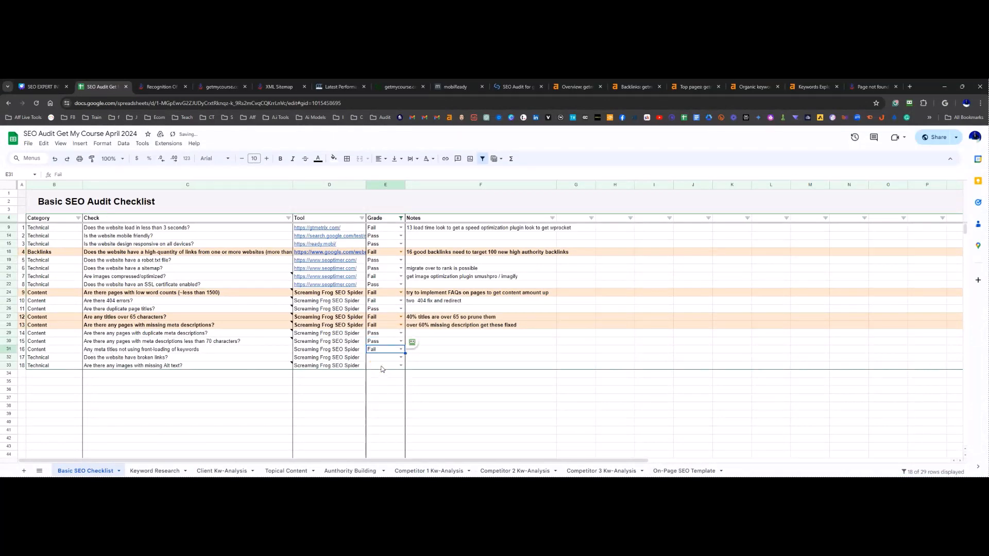
left_click(395, 352)
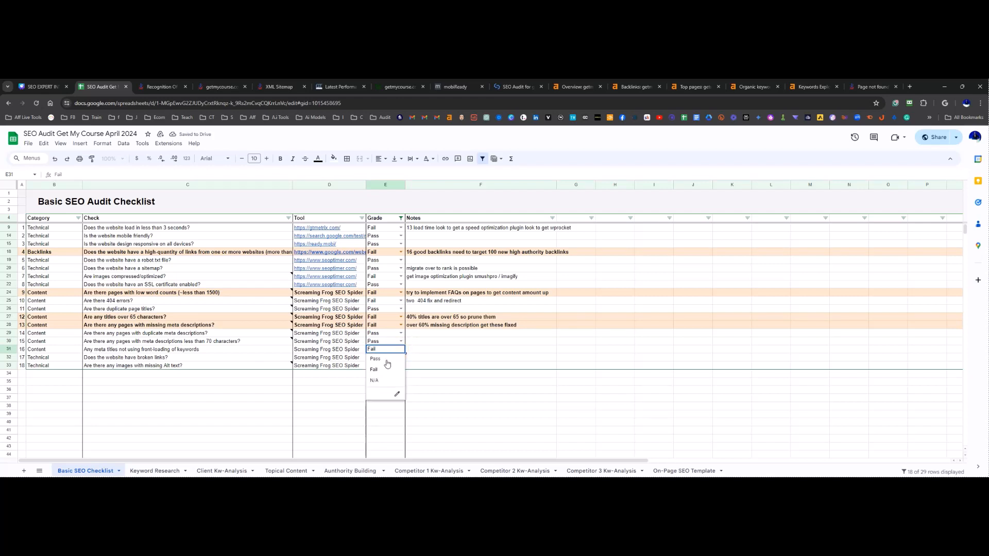
left_click(387, 363)
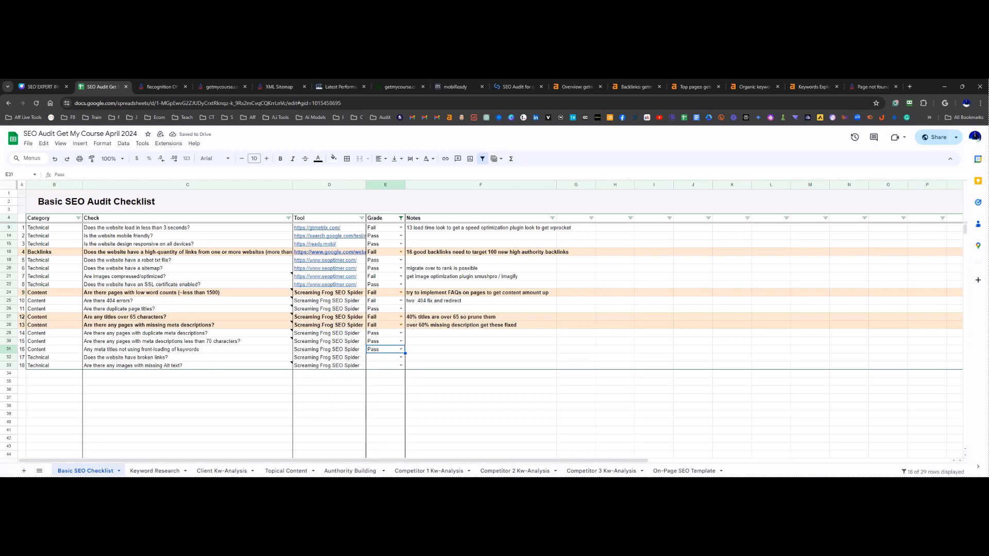
Step: Switch to Screaming Frog SEO Spider, widen the crawl overview, and list the URLs with Internal Client Error (4xx)
left_click(556, 447)
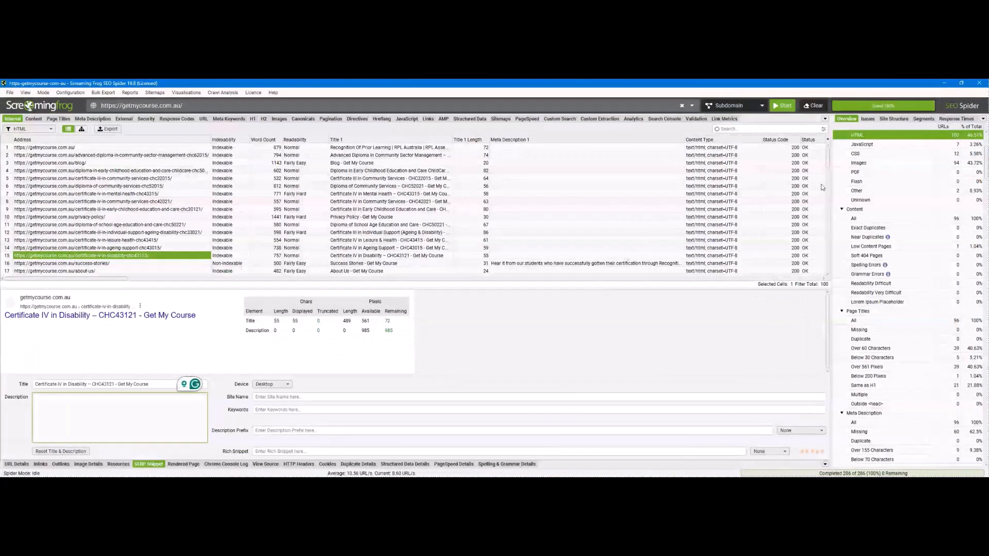
left_click_drag(831, 161, 342, 201)
scroll(523, 314, "down", 5)
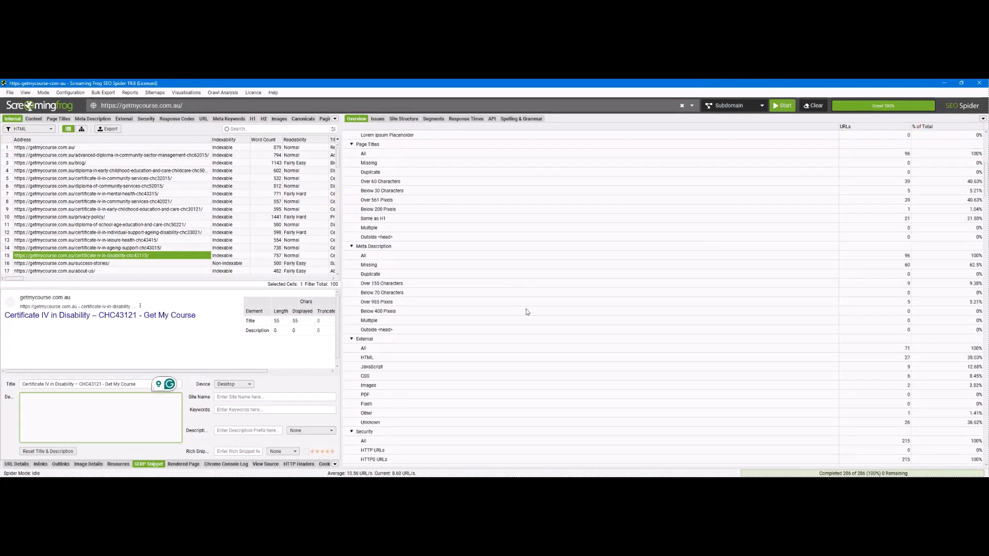
scroll(532, 342, "down", 5)
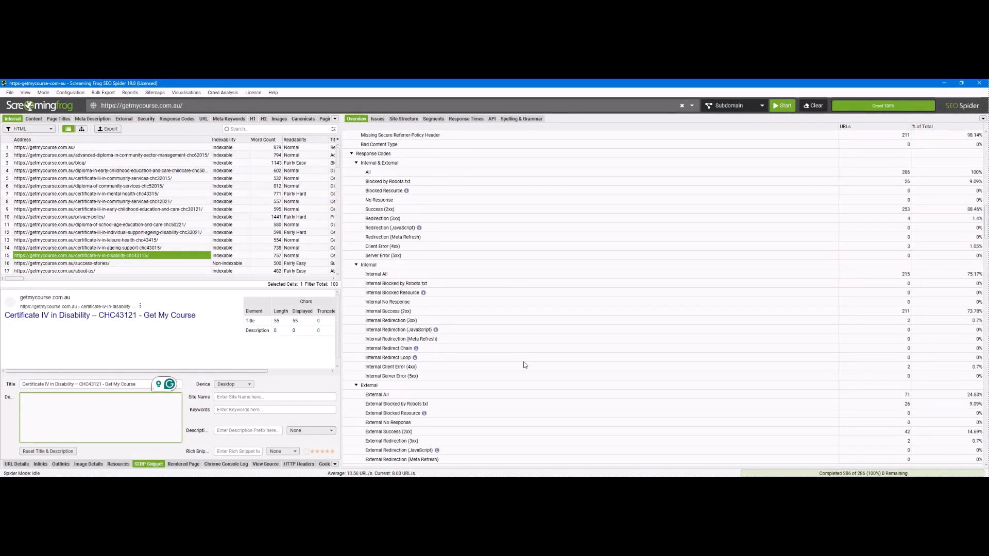
left_click(432, 367)
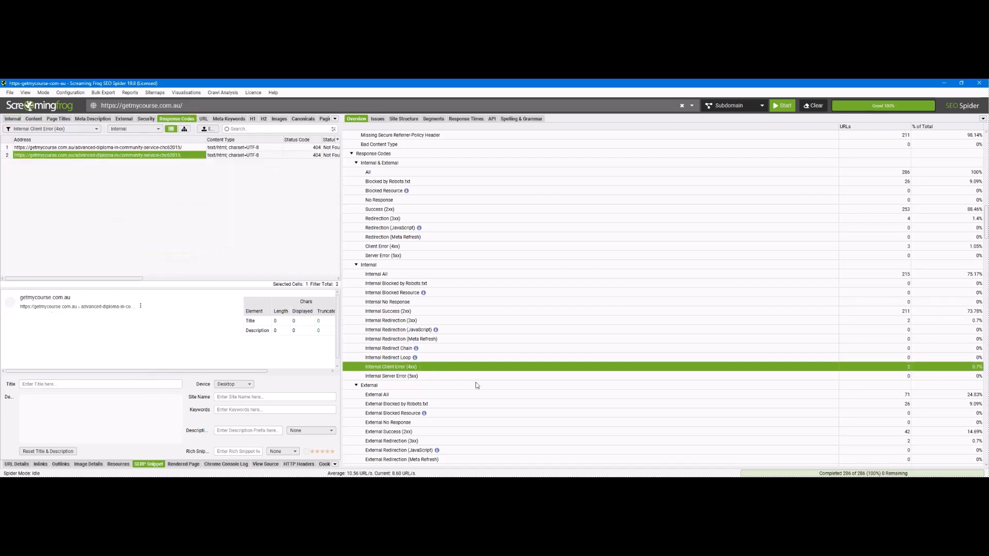
Step: Open the first internal 404 URL in the browser to inspect it, close both "Page not found" tabs, and return to Screaming Frog
left_click(98, 148)
right_click(98, 149)
left_click(109, 163)
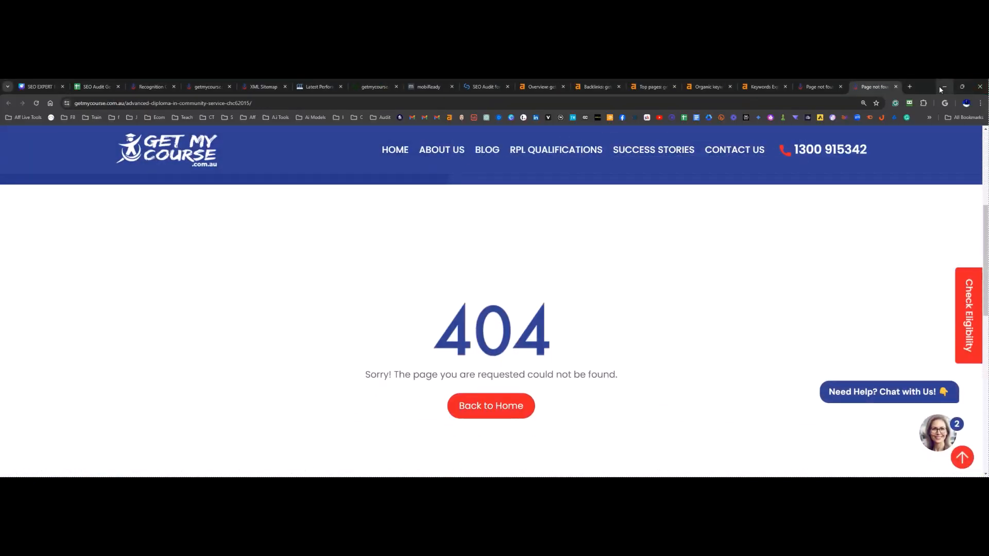
left_click(896, 86)
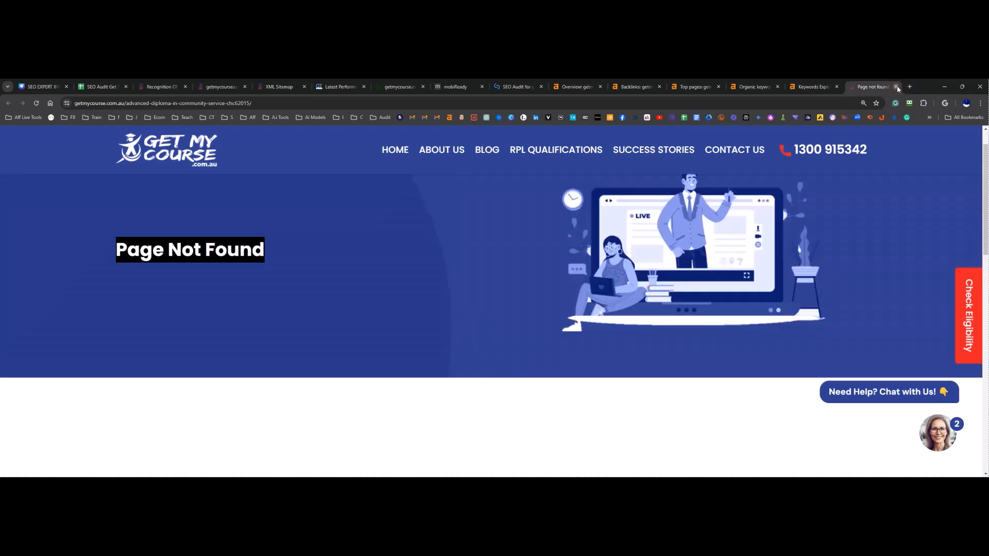
left_click(896, 87)
left_click(946, 86)
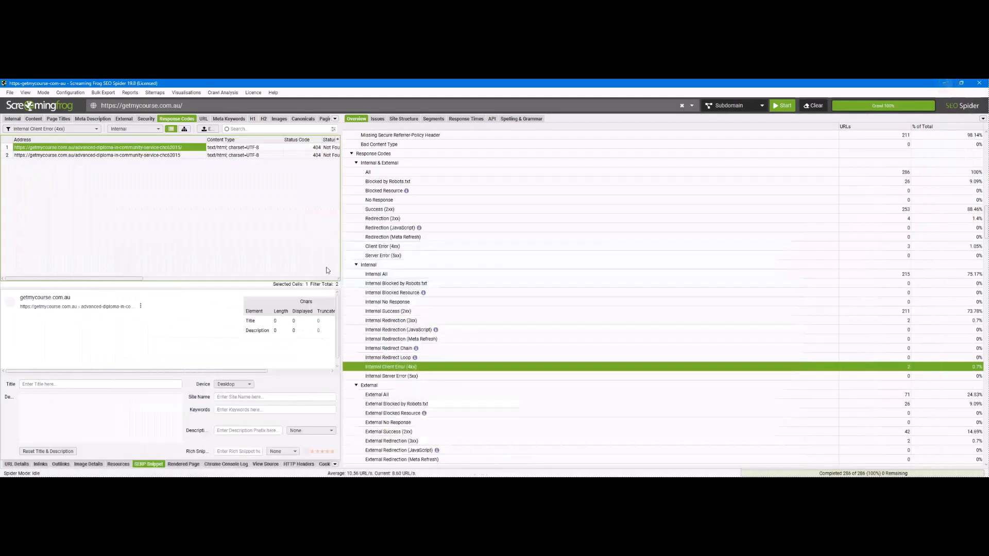
Step: Minimize Screaming Frog SEO Spider and switch back to the browser window holding the audit tabs
left_click(945, 84)
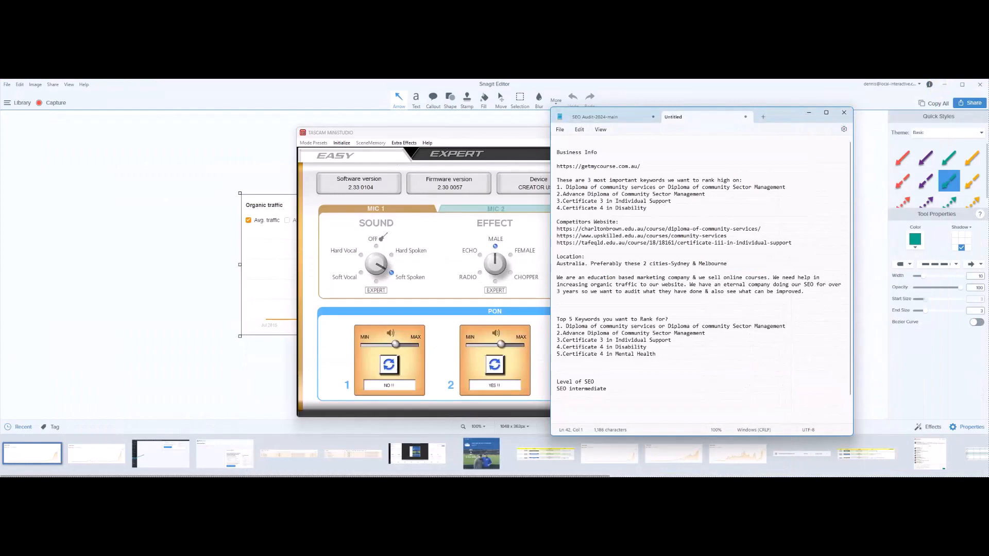
left_click(504, 481)
left_click(460, 458)
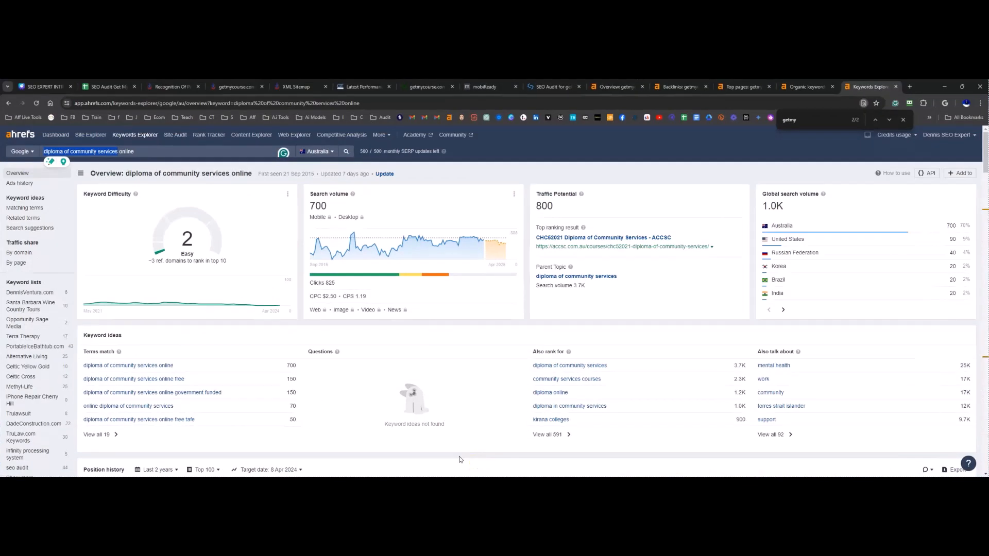
Step: Return to the audit checklist, grade the broken links check as Fail, and add the note "you have 2 internal broken links"
left_click(106, 86)
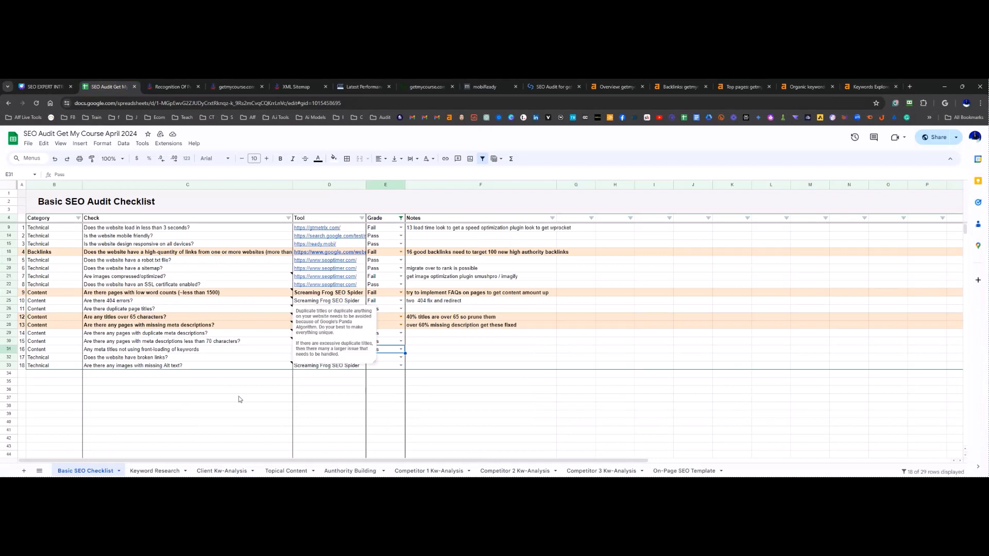
left_click(447, 410)
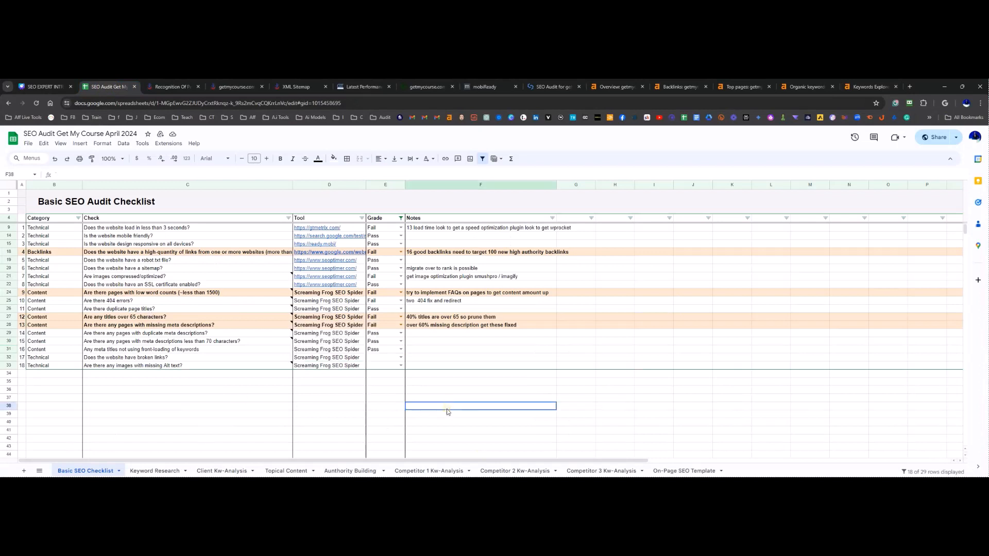
left_click(400, 358)
left_click(386, 377)
left_click(441, 357)
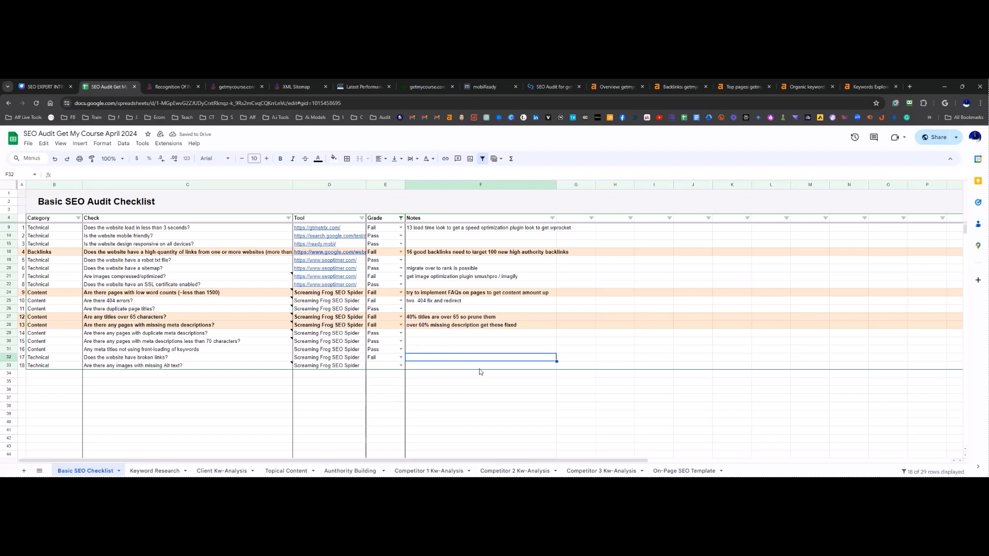
type("you have")
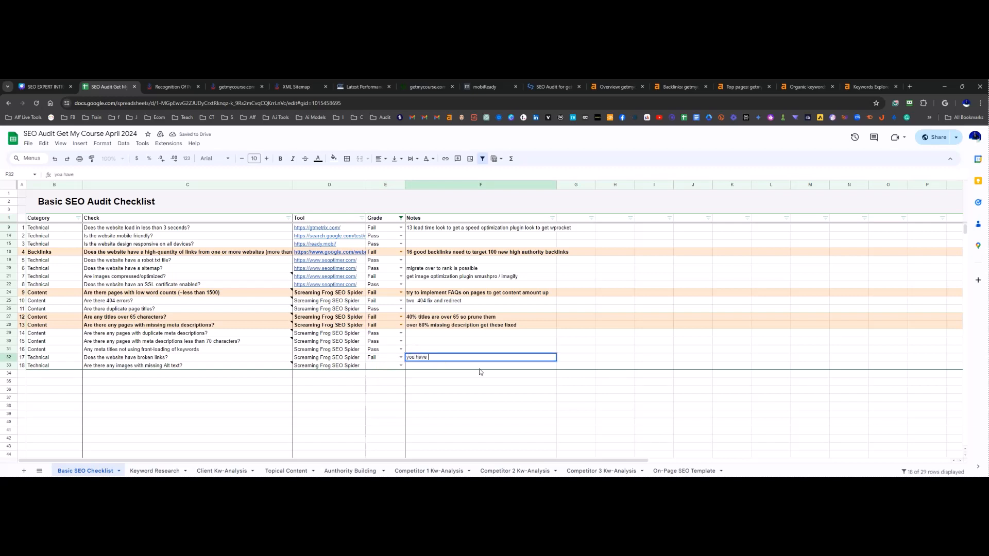
type(" 2 internal broken links")
key("Return")
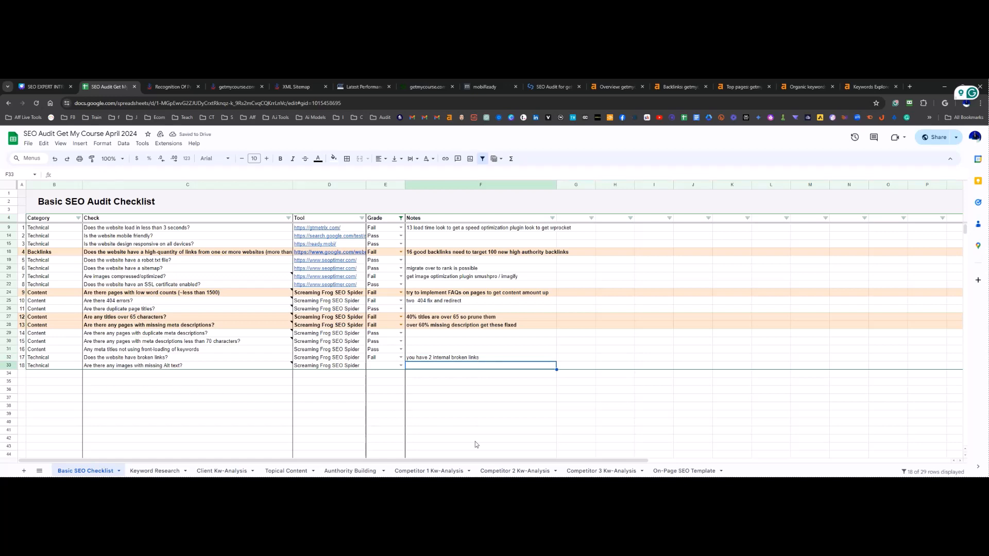
Step: Switch to Screaming Frog SEO Spider and look through the crawl overview for the images section and its missing alt text figures
key("alt+Tab")
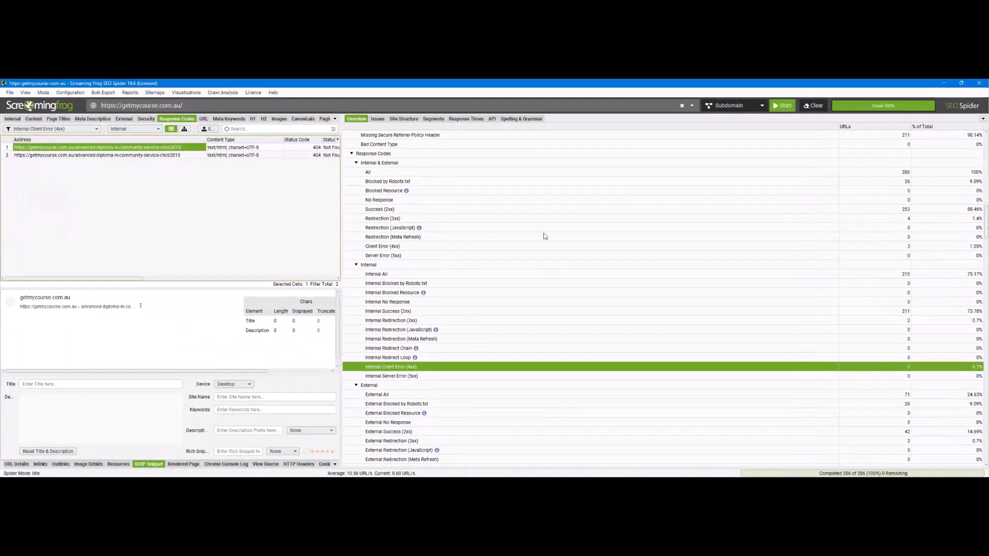
scroll(551, 308, "down", 9)
scroll(547, 360, "down", 14)
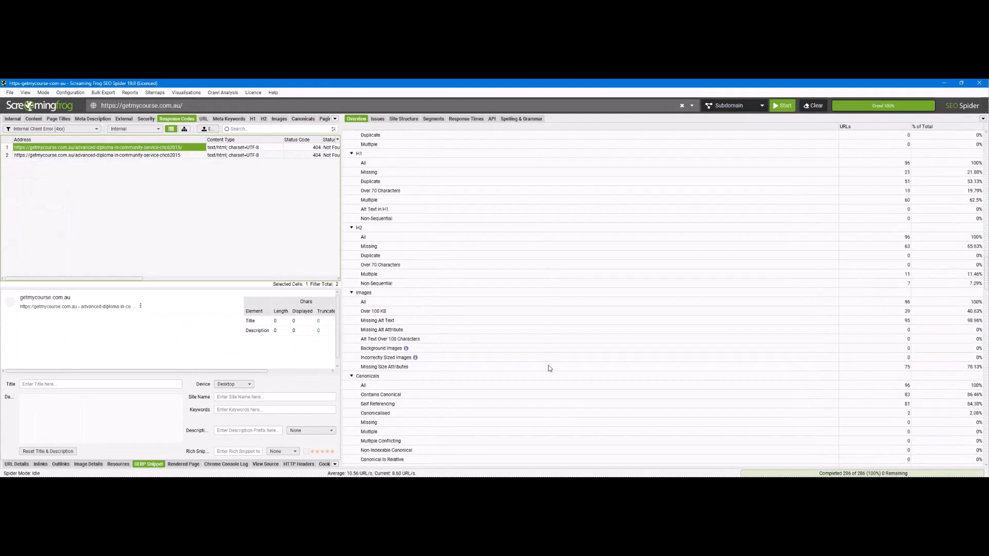
scroll(551, 368, "down", 5)
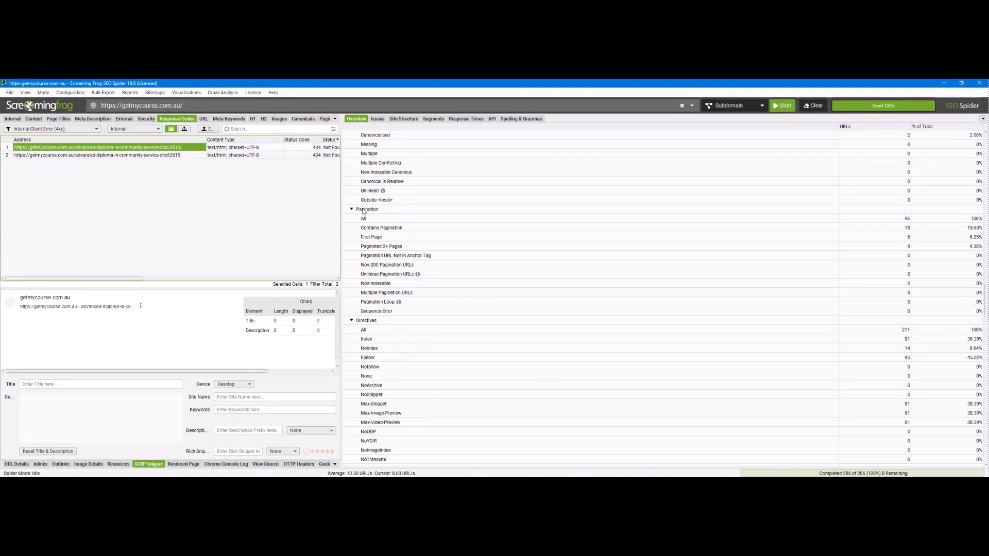
scroll(464, 391, "down", 12)
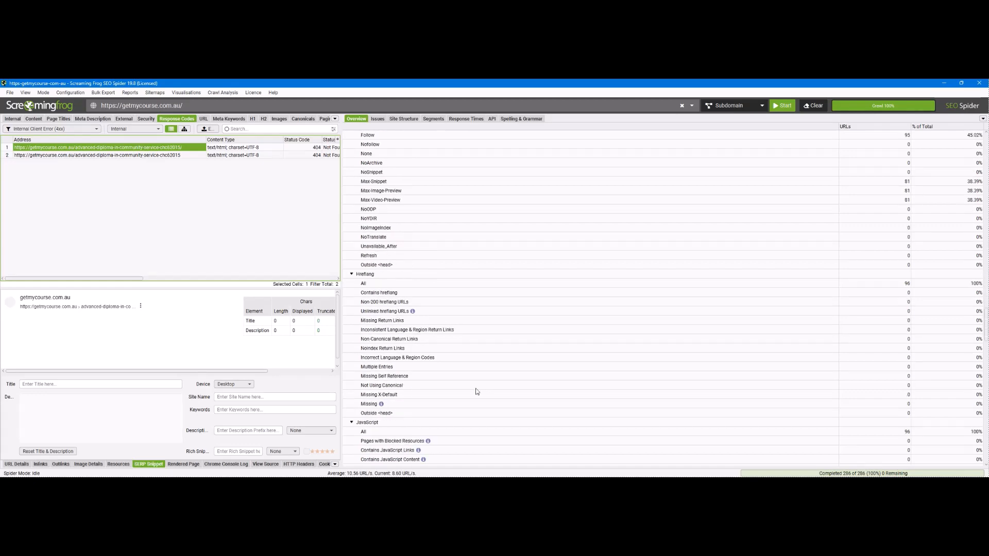
scroll(479, 395, "down", 10)
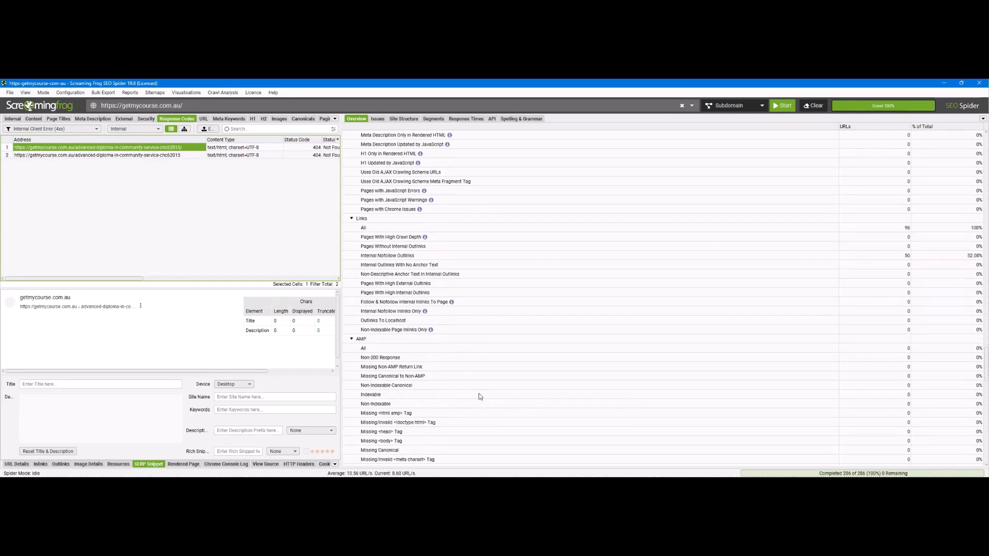
scroll(479, 395, "down", 3)
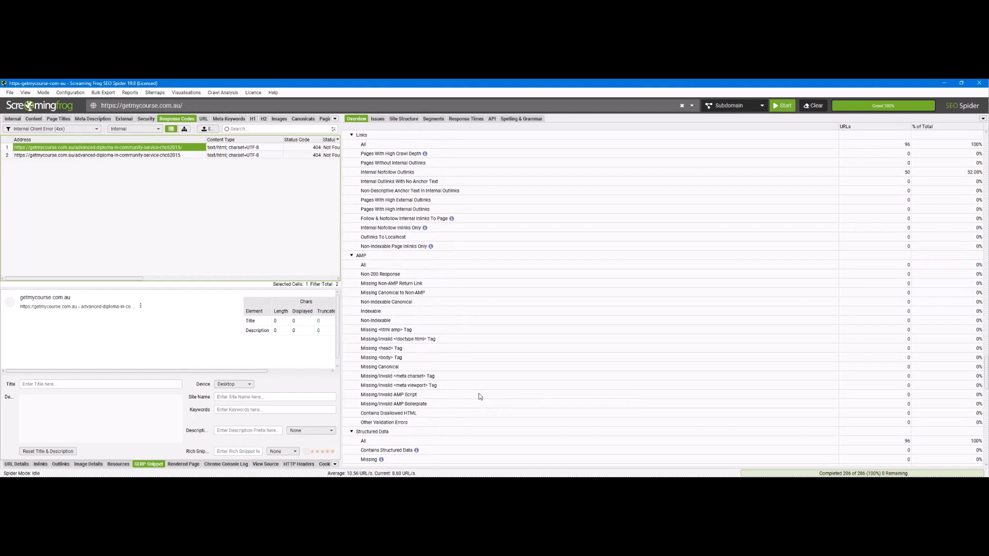
scroll(475, 395, "down", 5)
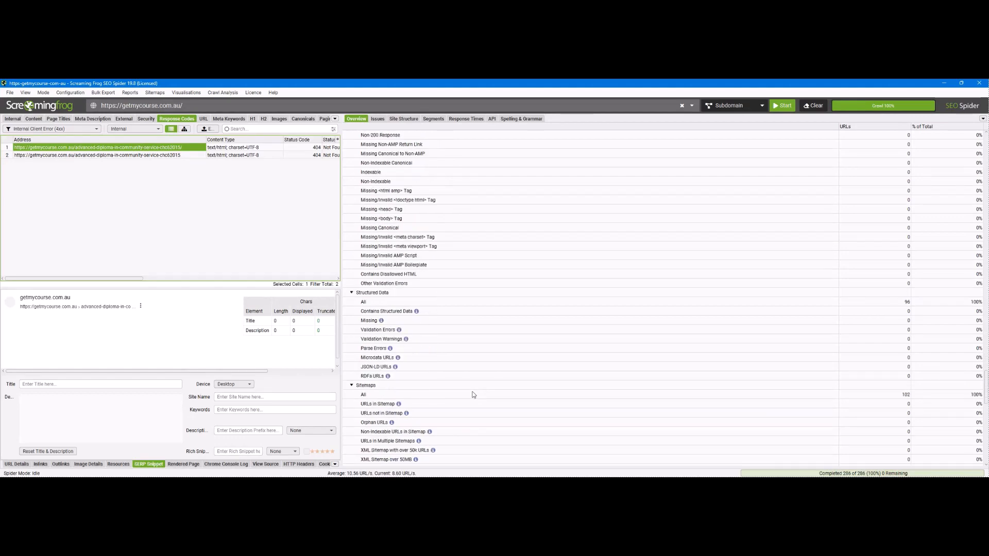
scroll(473, 395, "down", 8)
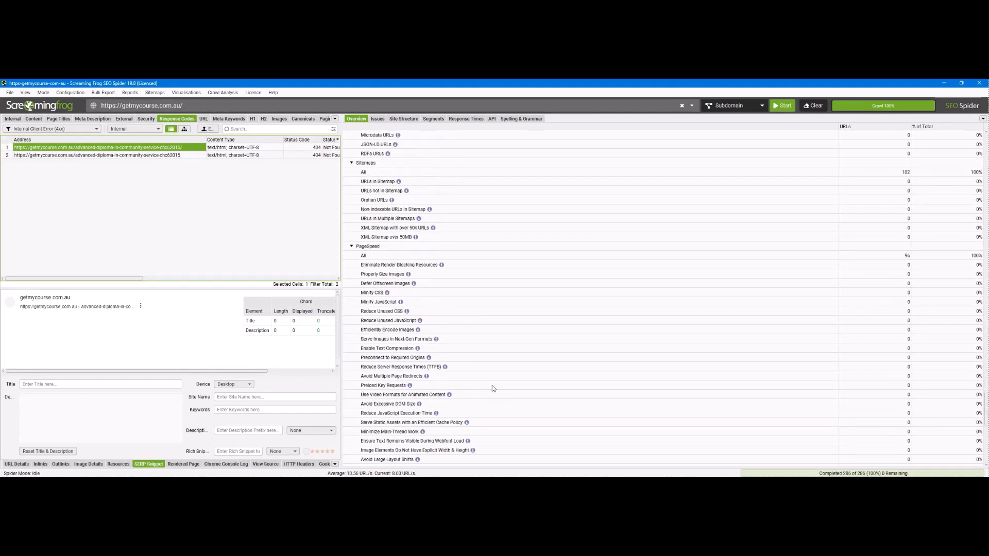
scroll(493, 388, "down", 12)
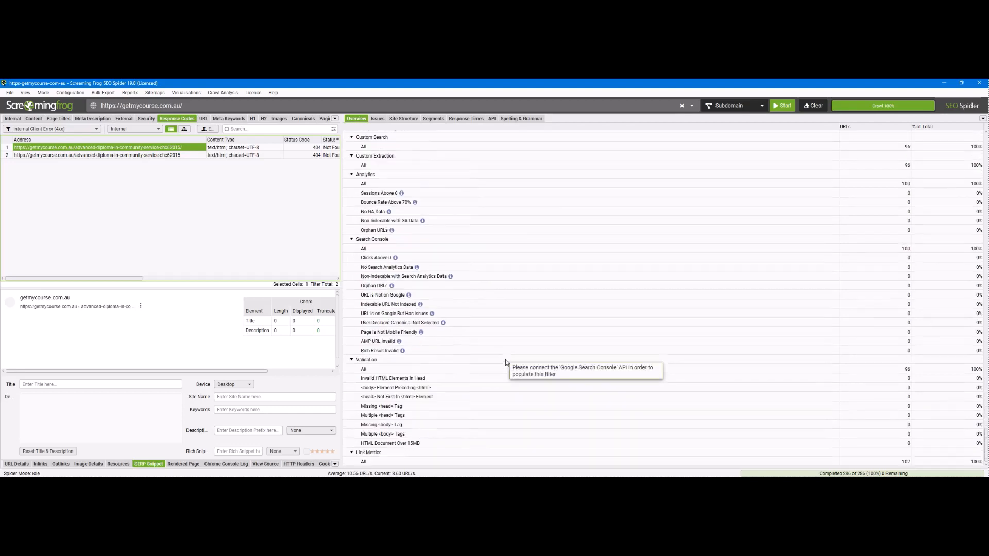
scroll(503, 361, "up", 20)
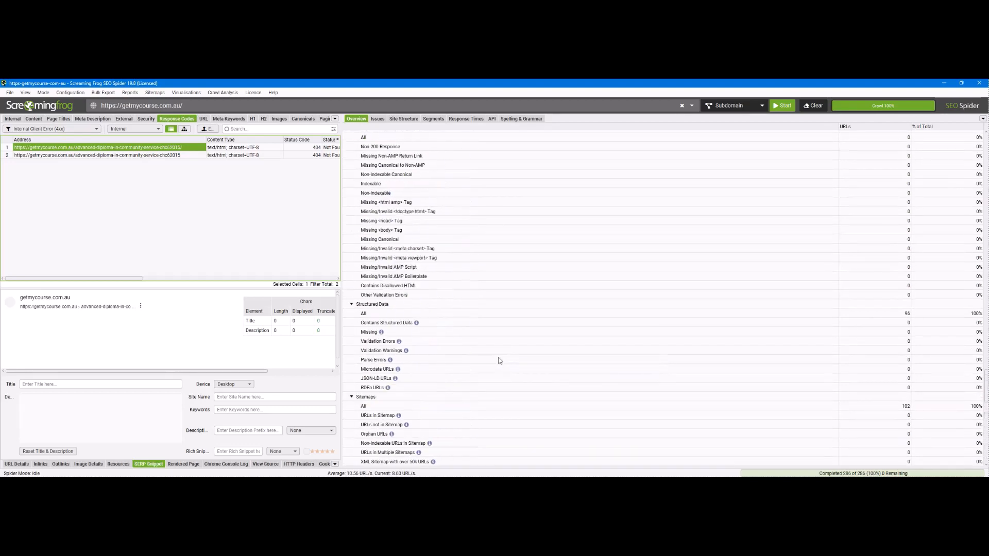
scroll(498, 361, "up", 15)
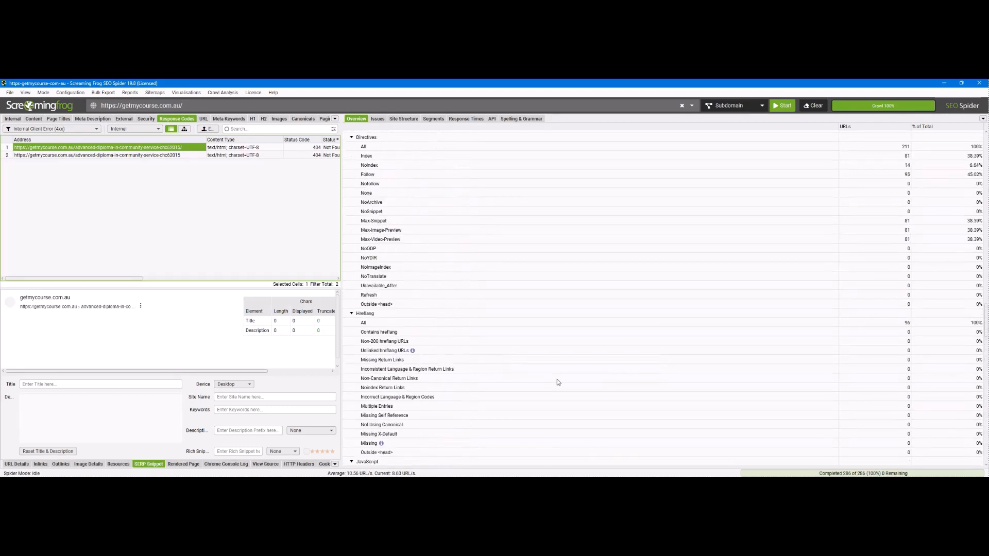
scroll(558, 382, "up", 12)
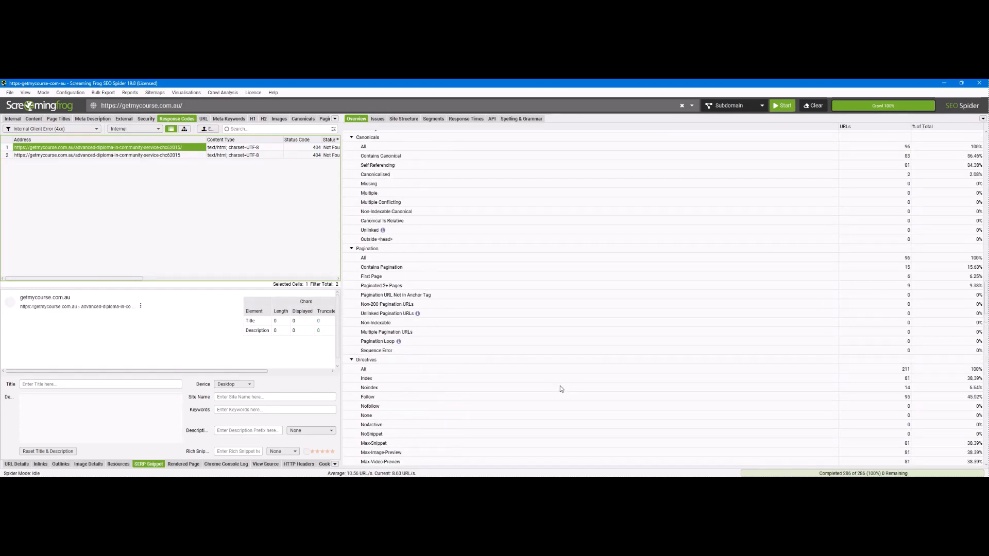
scroll(562, 390, "up", 3)
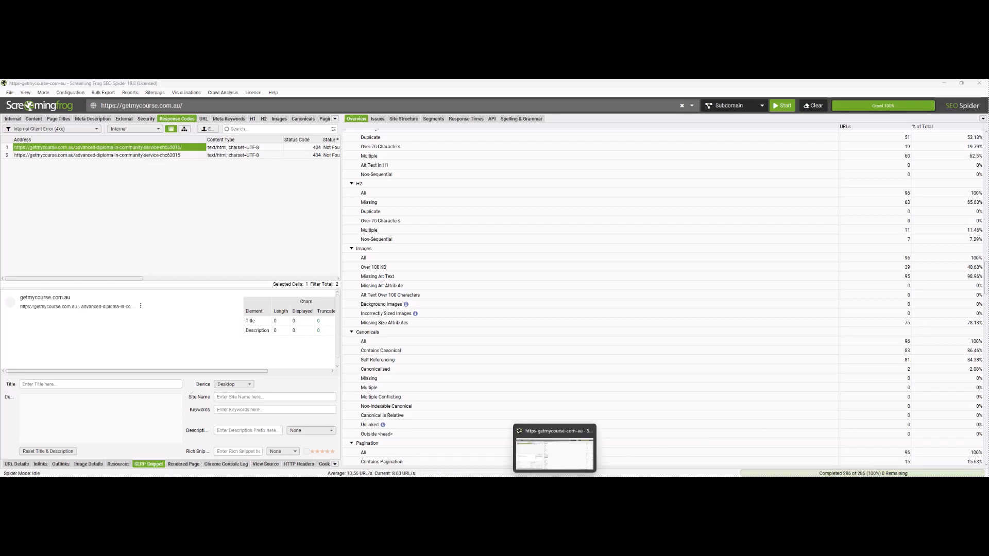
Step: Switch back to the audit checklist, grade the missing image Alt text check as Fail, and note "98% missing alt text"
mouse_move(504, 487)
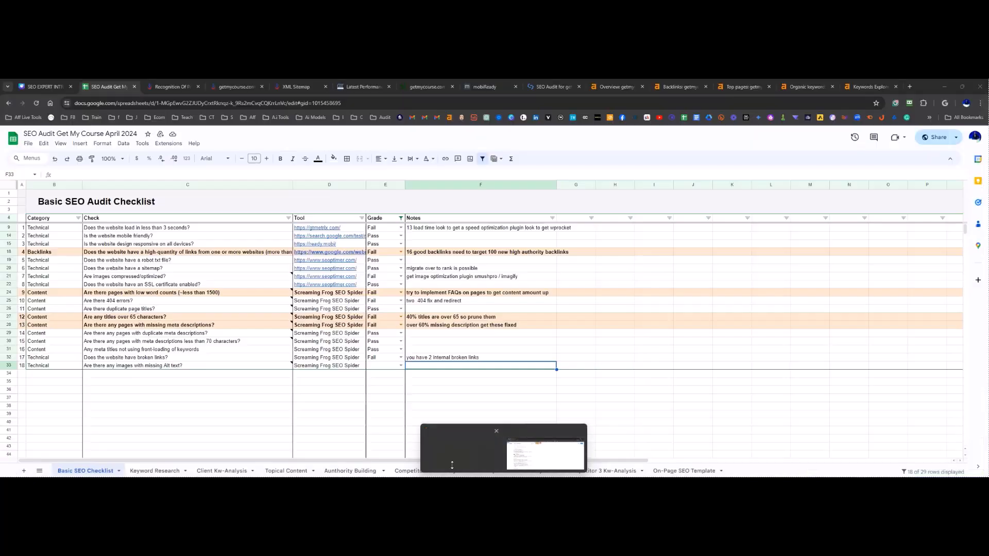
left_click(453, 465)
left_click(882, 230)
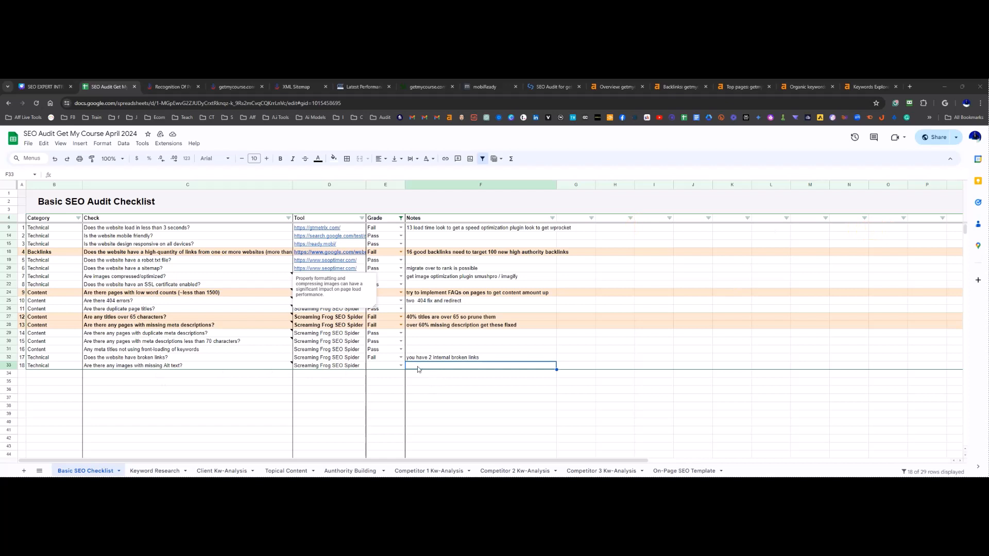
left_click(400, 366)
left_click(387, 386)
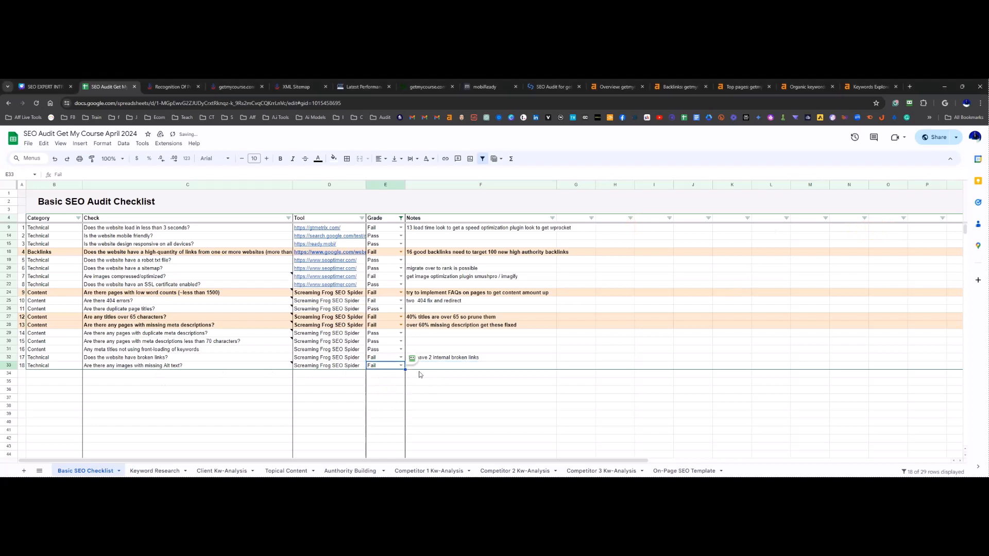
left_click(426, 368)
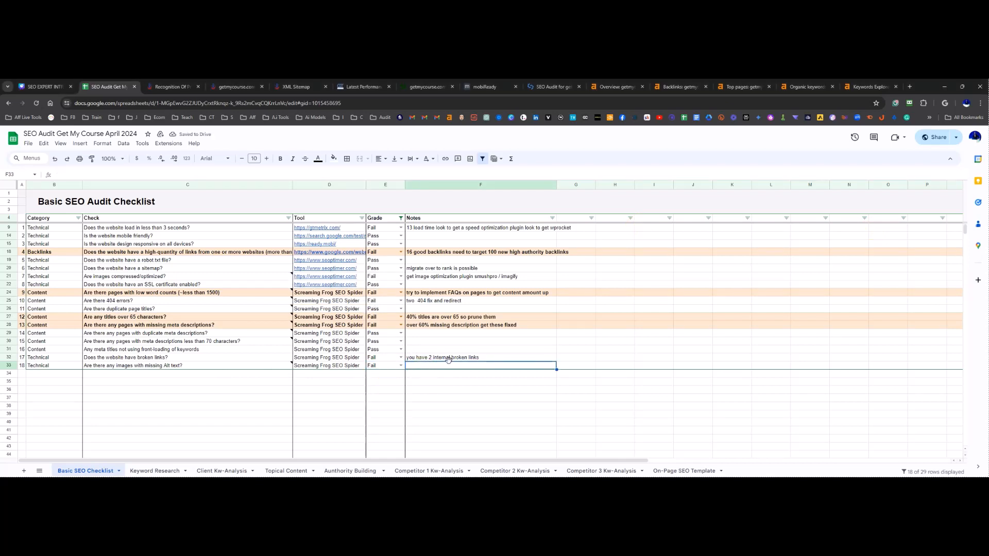
type("98")
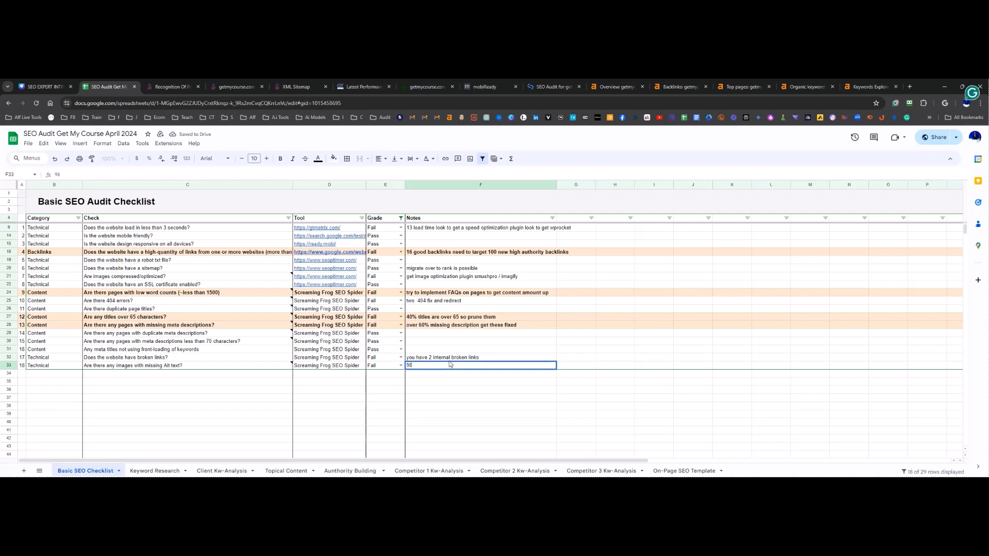
type("% missing alt text")
left_click(102, 401)
Step: Highlight the missing Alt text row with the same light orange fill as the other priority rows and make its text bold
left_click(12, 366)
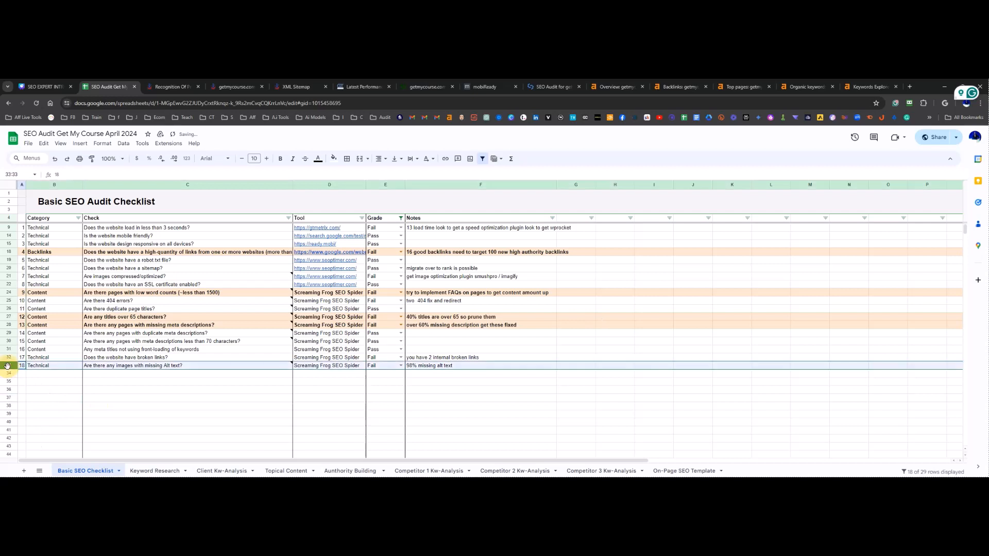
left_click(334, 158)
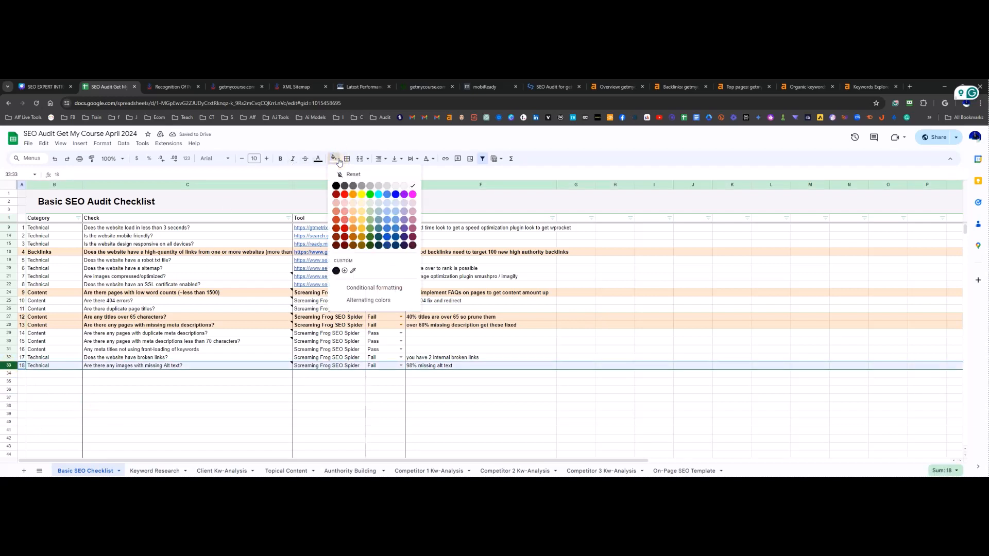
left_click(357, 211)
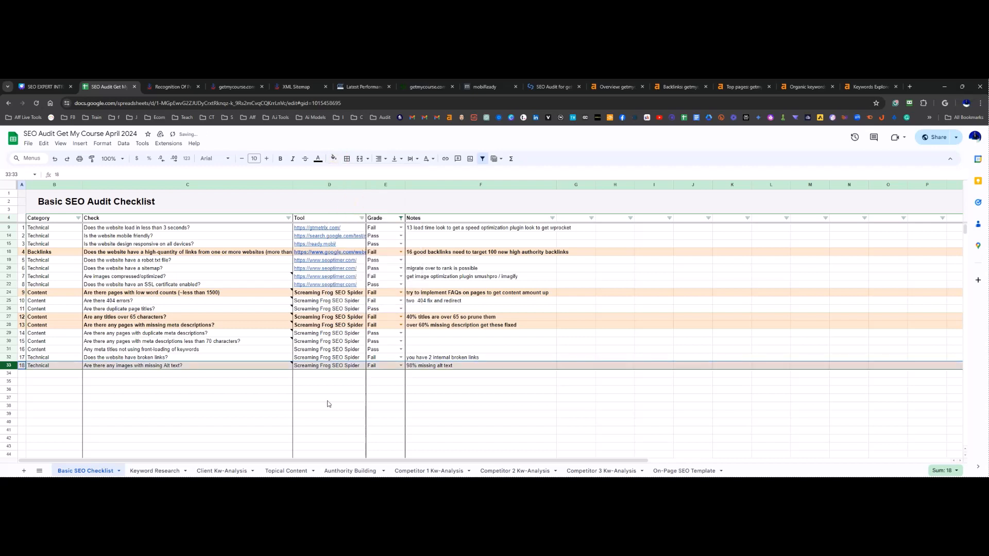
left_click(333, 398)
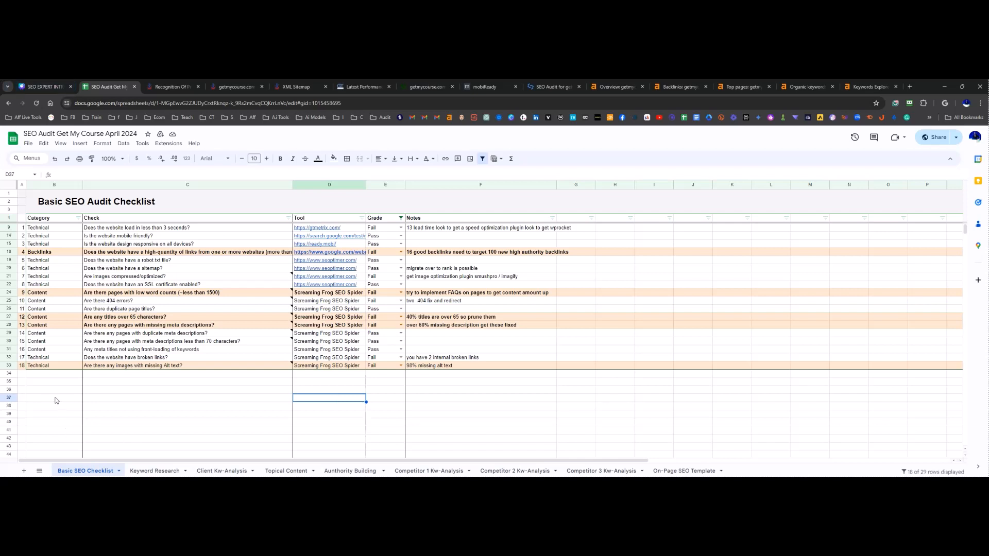
left_click(9, 366)
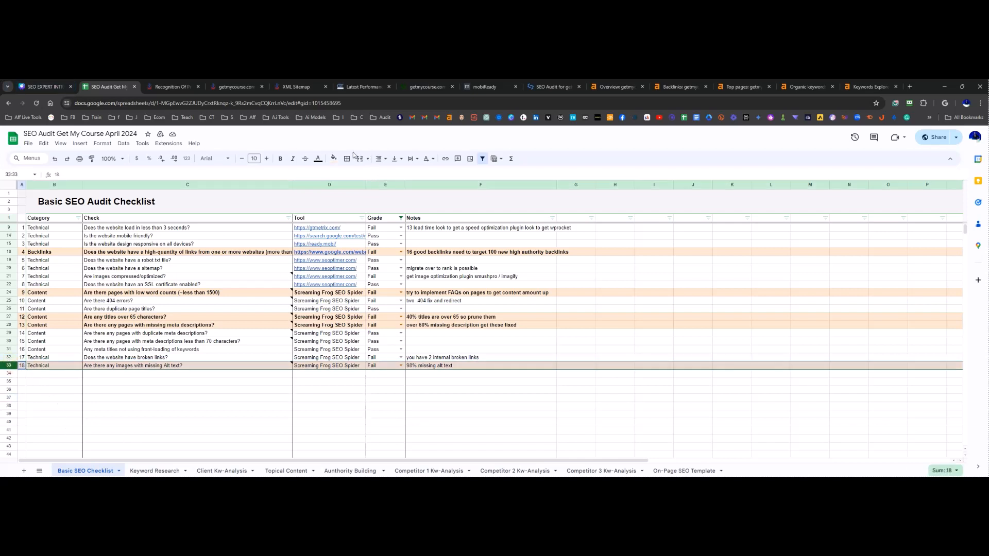
left_click(279, 159)
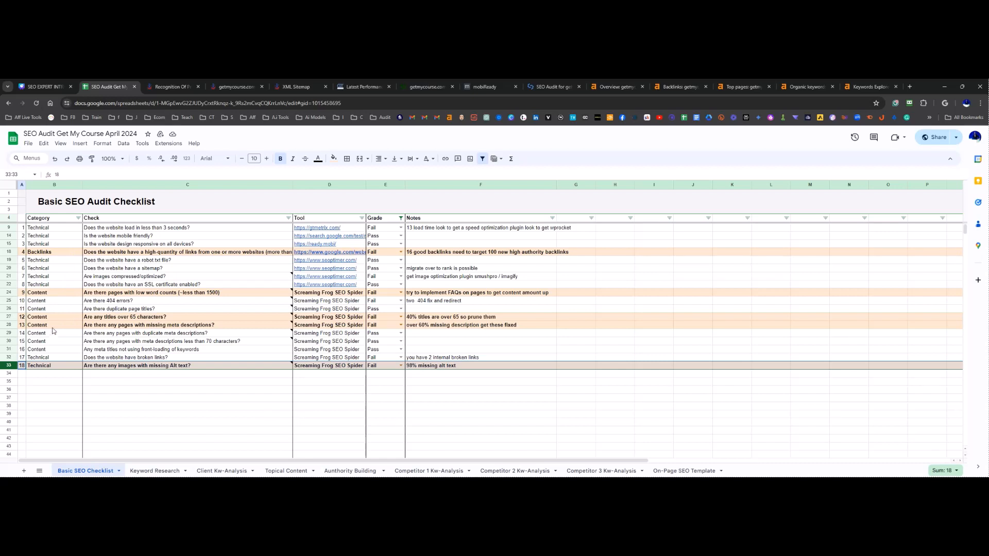
left_click(481, 437)
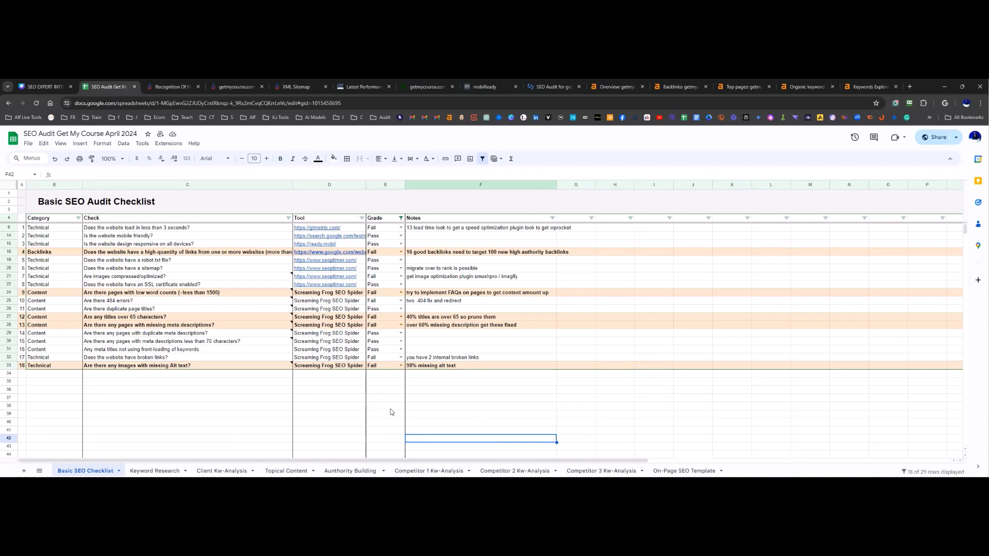
Step: Review the Ahrefs overview and top pages for getmycourse.com.au and the client's target keyword notes, then return to the audit checklist
left_click(616, 88)
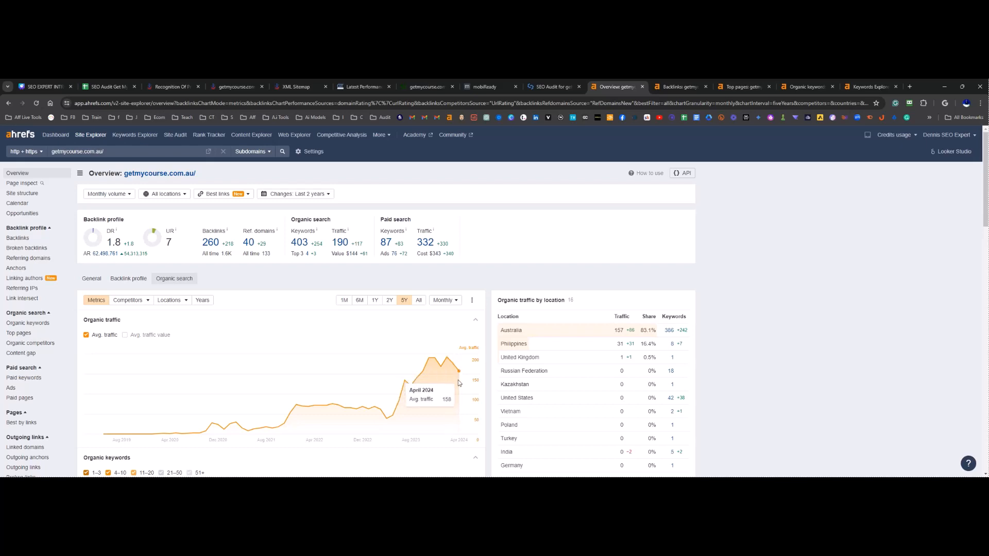
left_click(675, 87)
left_click(744, 87)
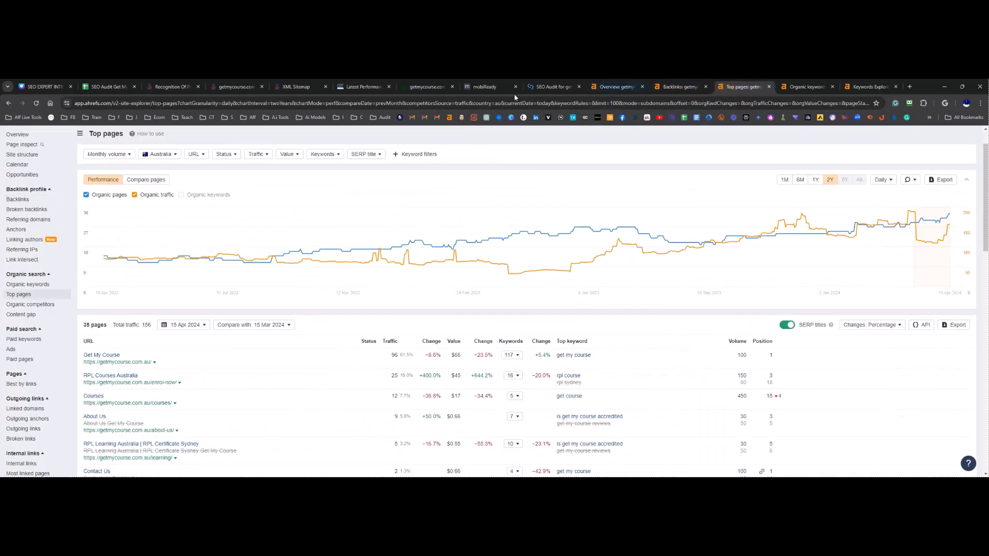
key("alt+Tab")
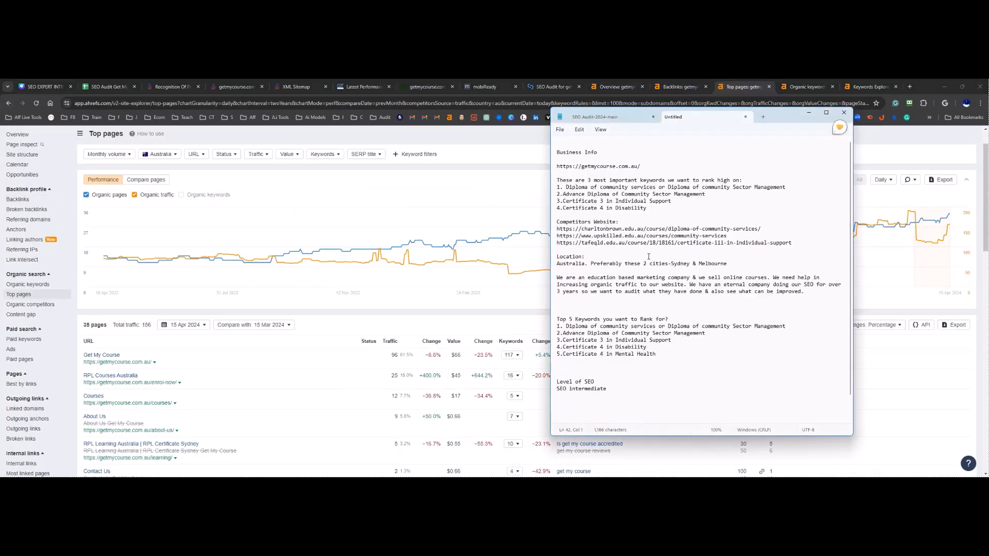
left_click(717, 349)
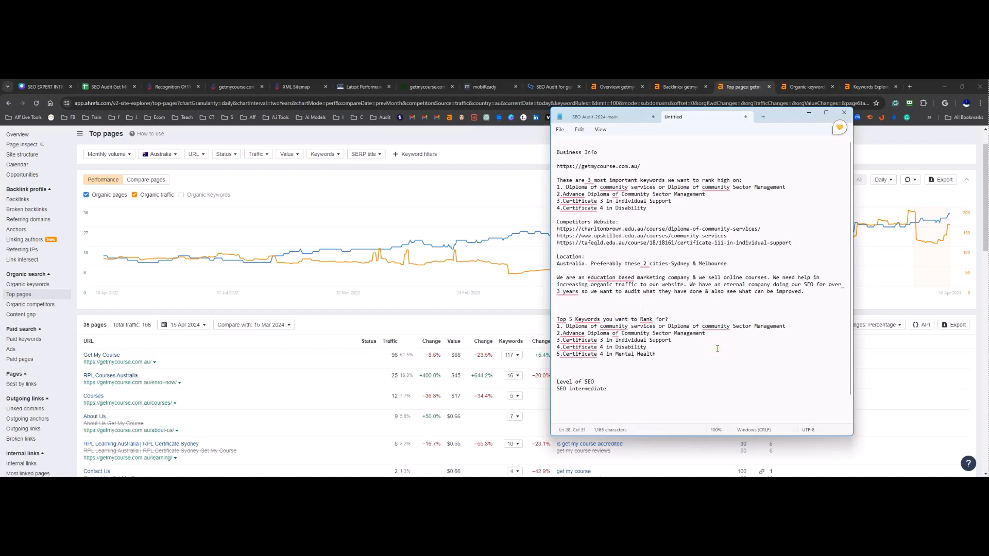
left_click(100, 88)
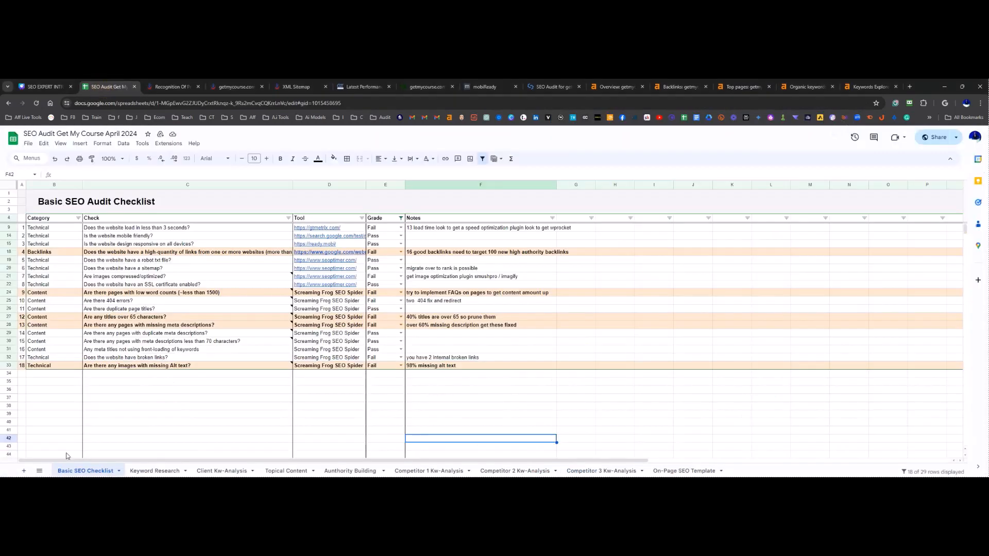
Step: Select "diploma of community services online" in the Keyword Research sheet, then find and open the getmycourse.com.au result for it in Ahrefs Keywords Explorer
left_click(157, 471)
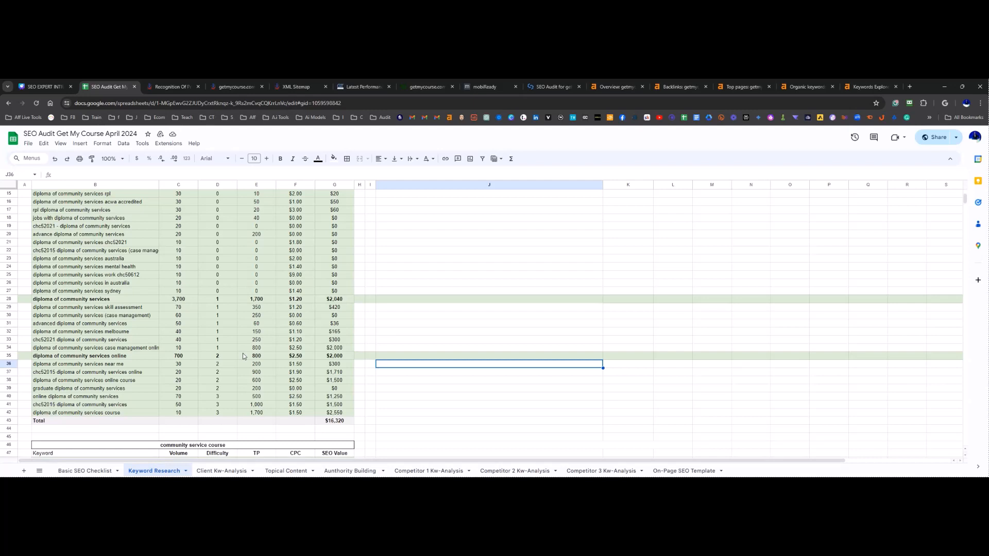
left_click(119, 357)
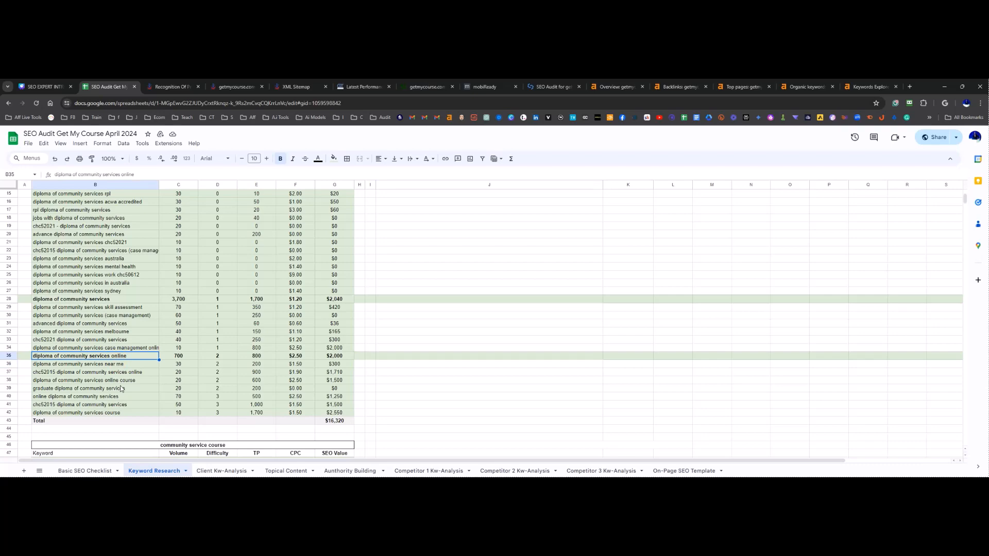
left_click(877, 89)
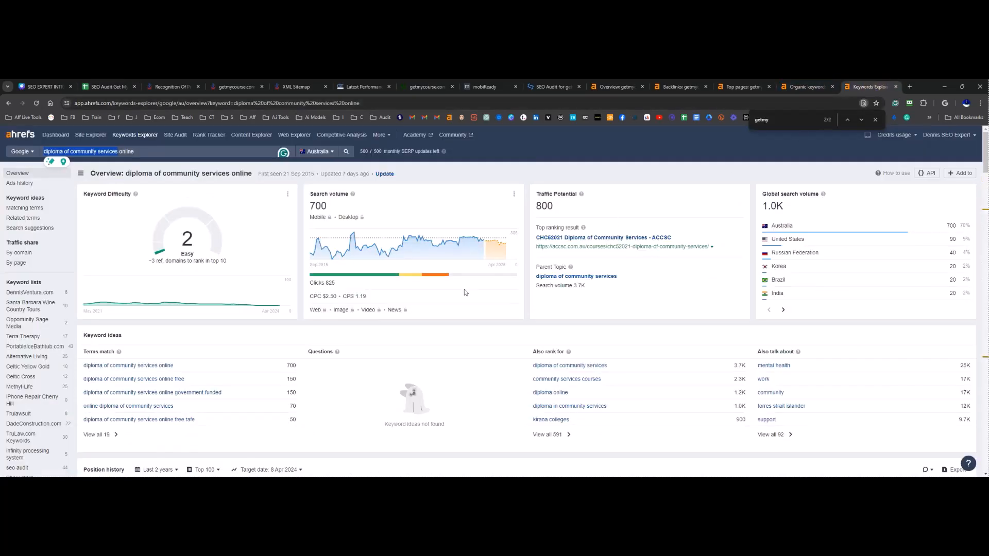
left_click(861, 119)
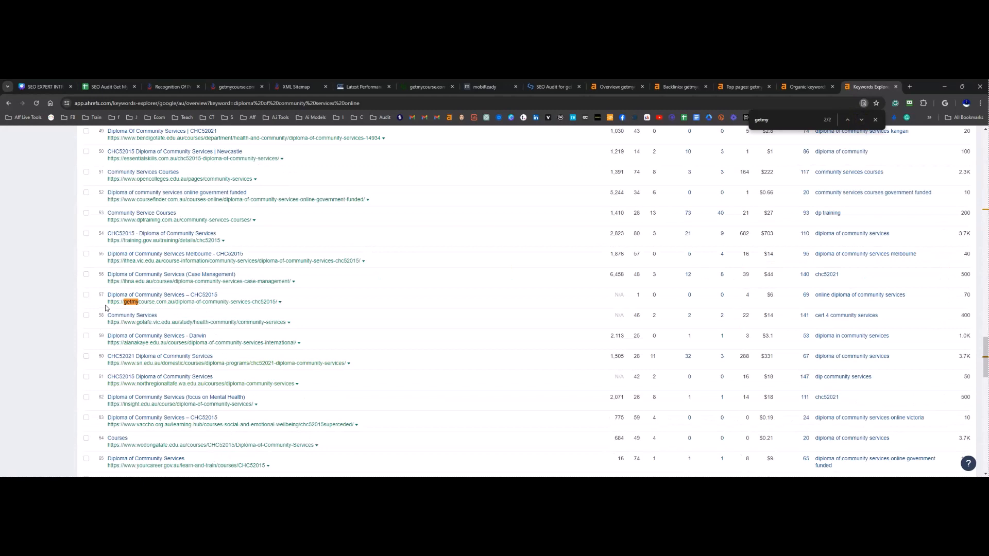
left_click(271, 306)
left_click(861, 87)
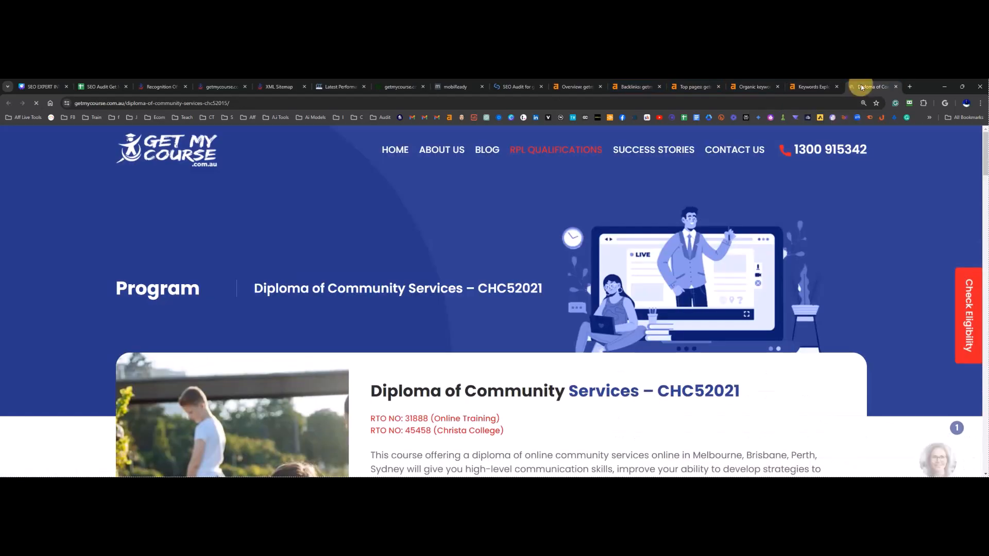
Step: Examine the Diploma of Community Services – CHC52021 landing page, including its city mentions, headings, body copy and calls to action
scroll(506, 371, "down", 4)
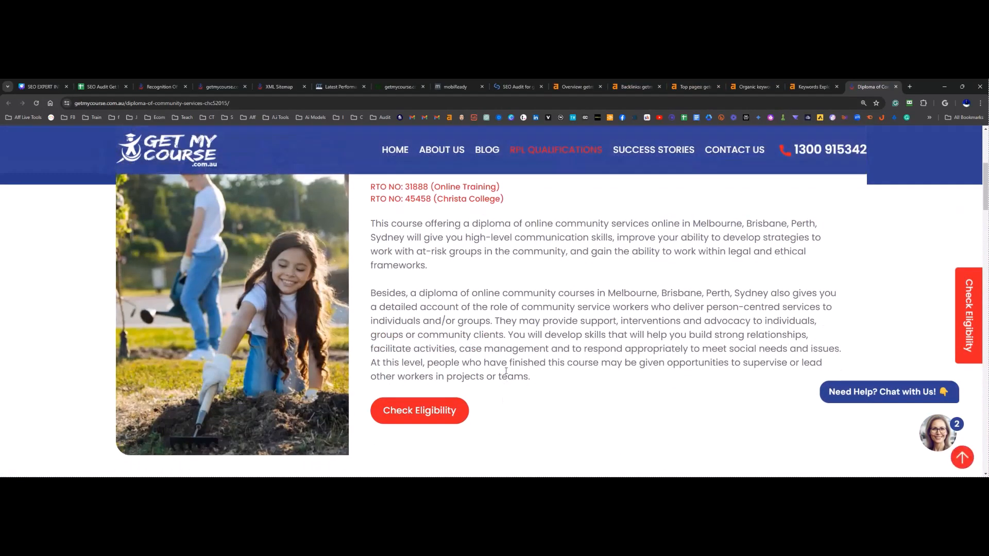
scroll(575, 362, "up", 4)
scroll(571, 361, "down", 3)
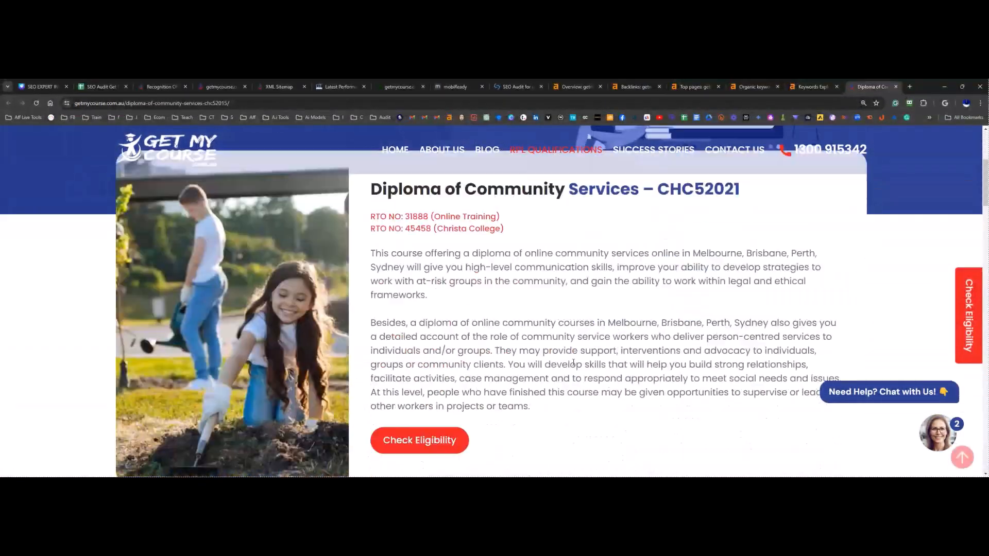
scroll(572, 361, "down", 1)
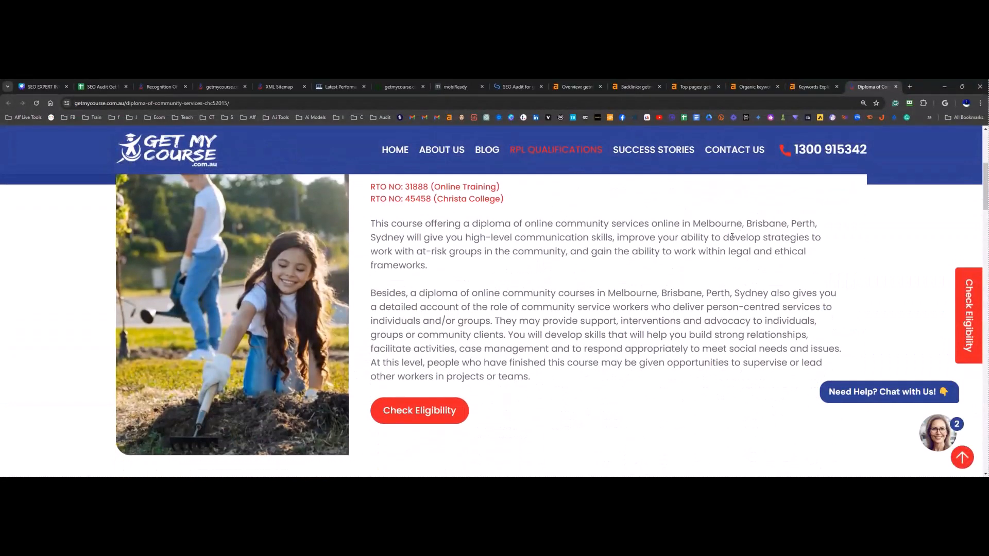
left_click_drag(692, 223, 401, 237)
scroll(470, 341, "up", 2)
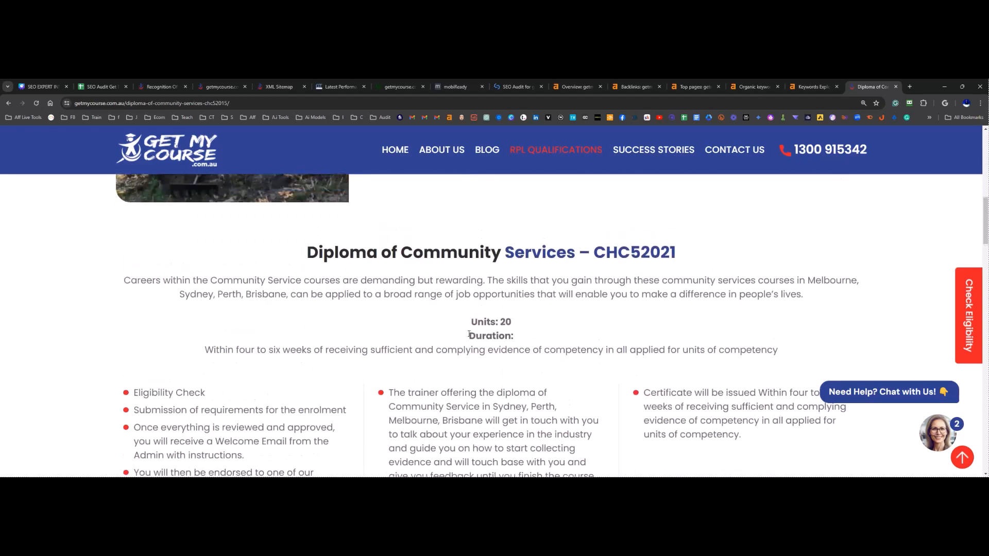
left_click(559, 346)
scroll(496, 355, "down", 3)
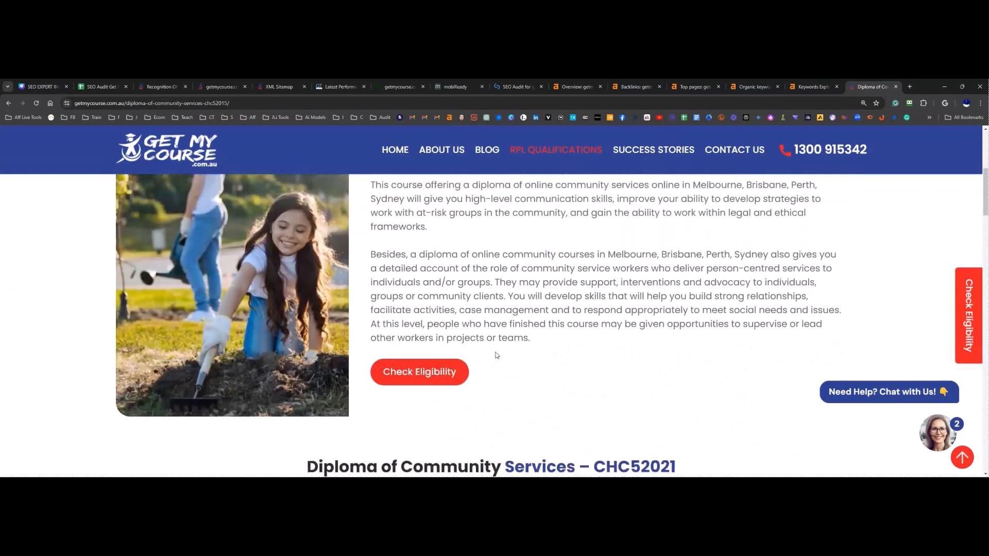
scroll(497, 355, "down", 12)
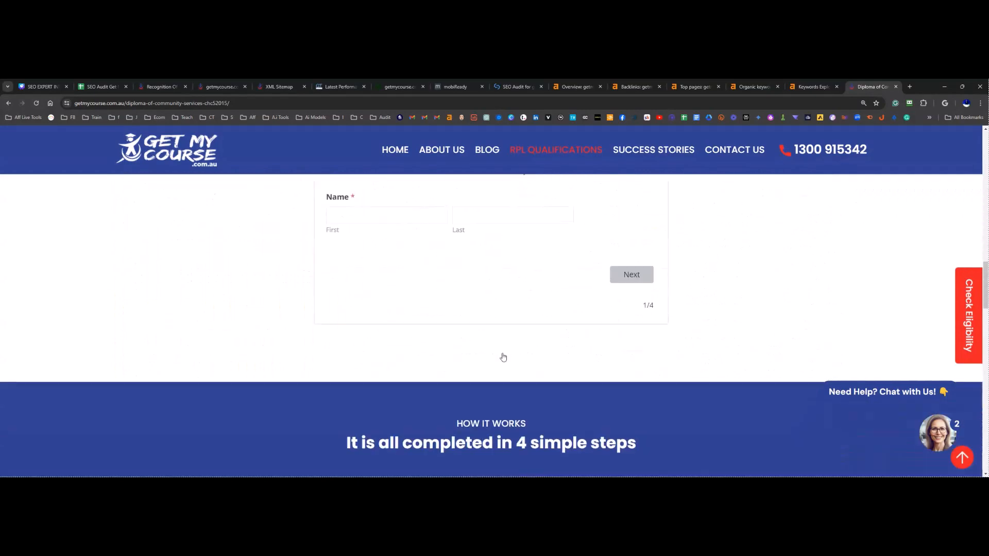
scroll(478, 362, "up", 10)
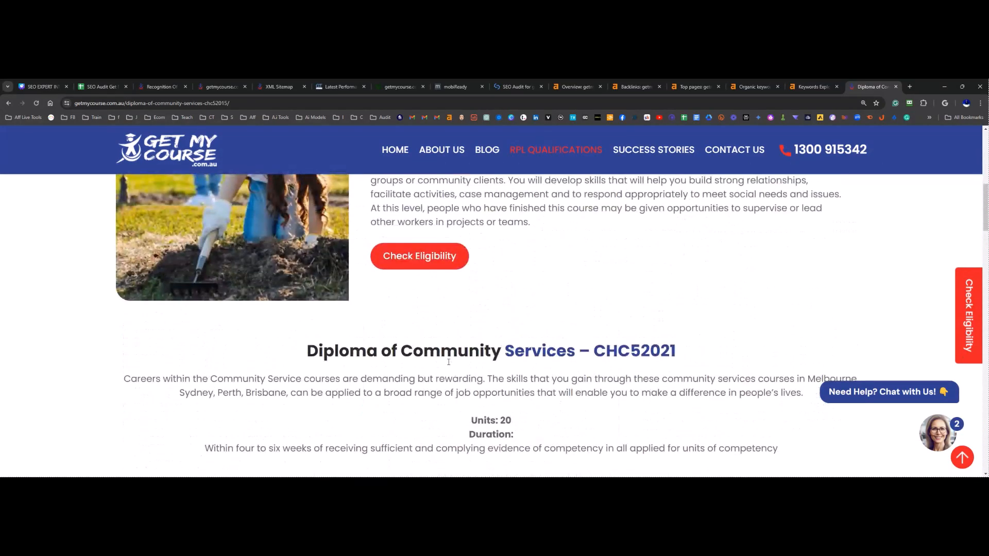
scroll(448, 361, "up", 5)
scroll(450, 359, "up", 2)
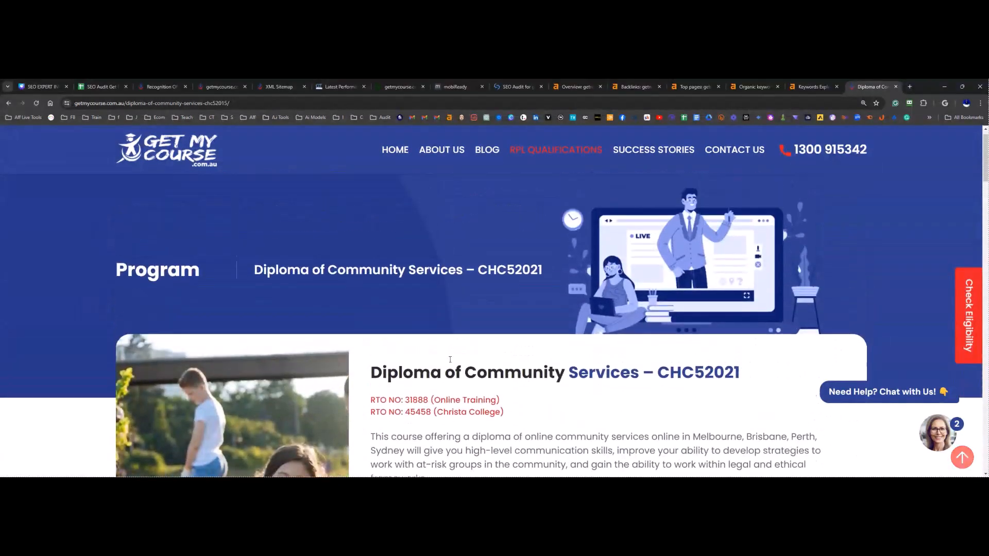
scroll(451, 360, "down", 5)
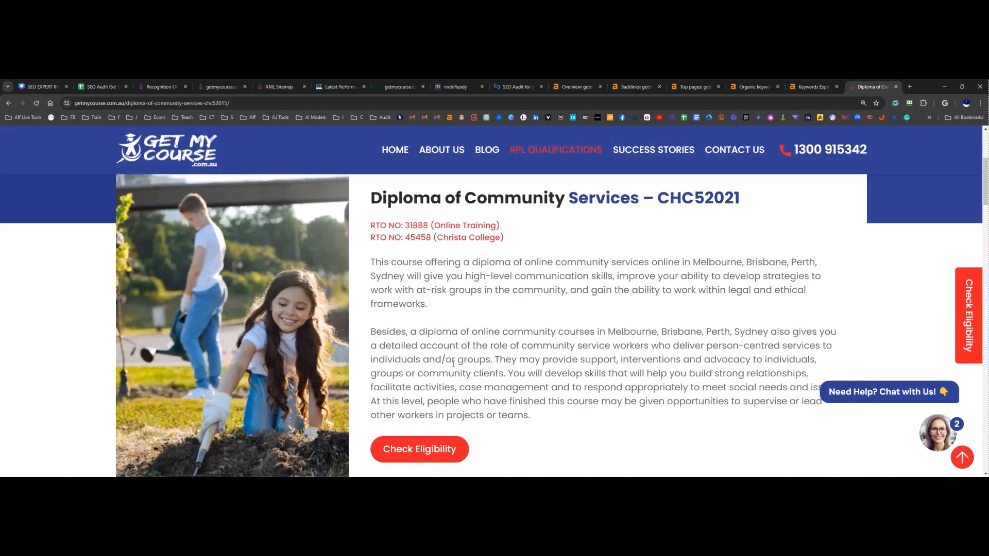
Step: Follow the course page's Check Eligibility link, inspect the name fields of the contact page form, and return to the course page
left_click(407, 453)
scroll(407, 452, "down", 6)
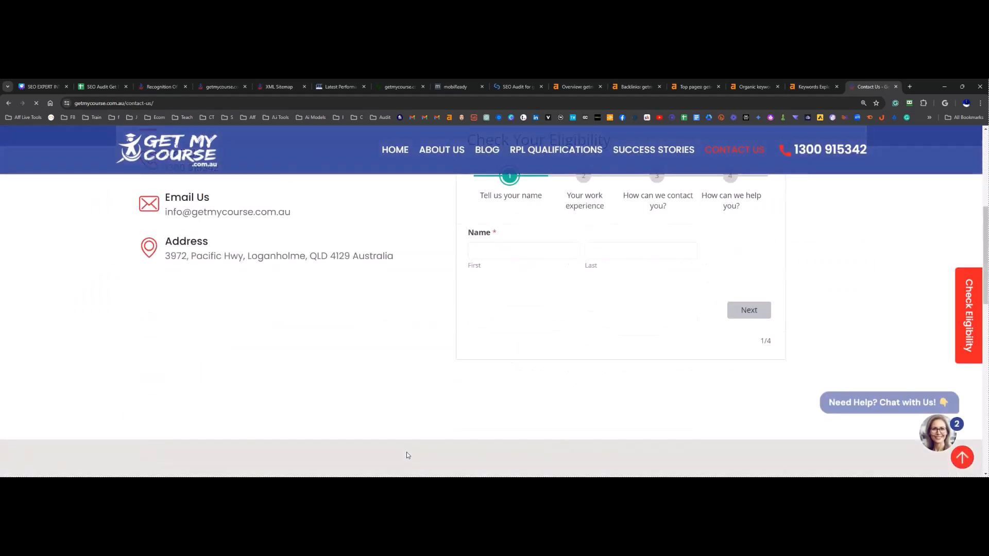
scroll(407, 452, "up", 3)
left_click(535, 360)
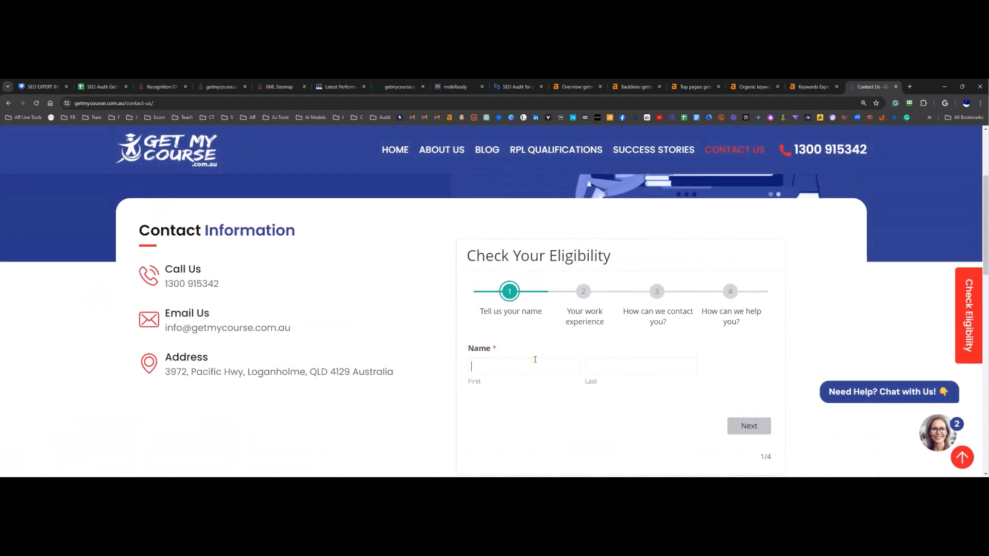
left_click(603, 369)
left_click(9, 103)
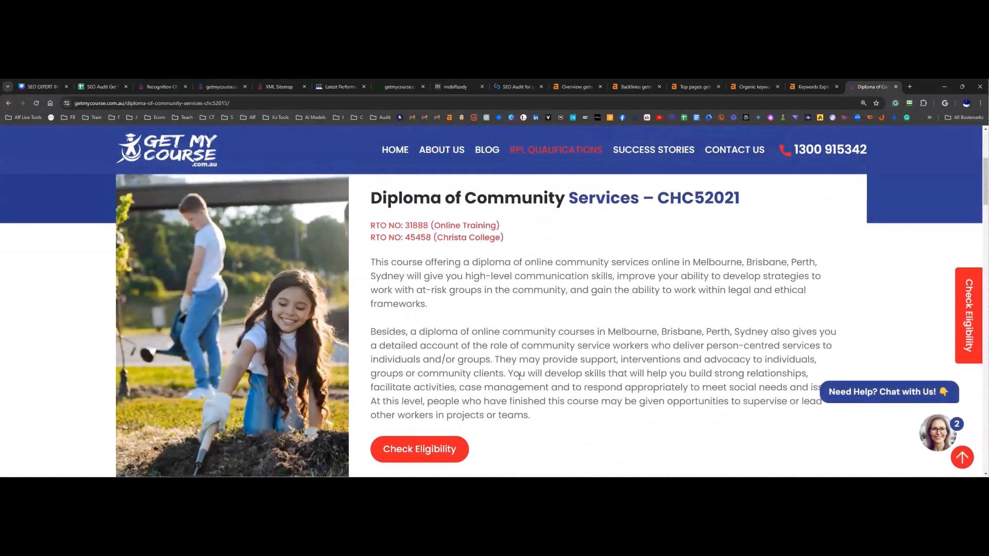
Step: Examine the embedded Check Your Eligibility form on the course page, trying its first and last name fields
scroll(515, 386, "down", 8)
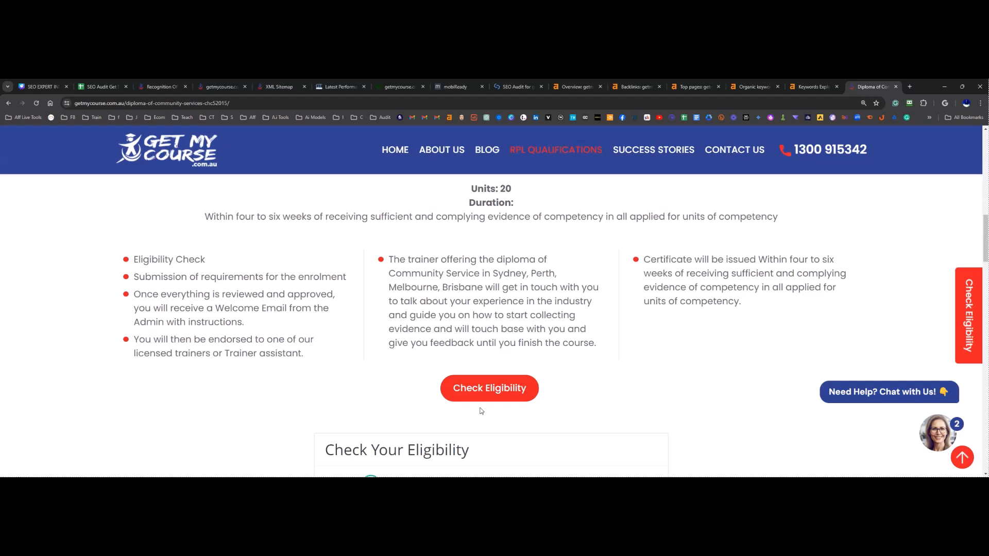
scroll(309, 386, "down", 4)
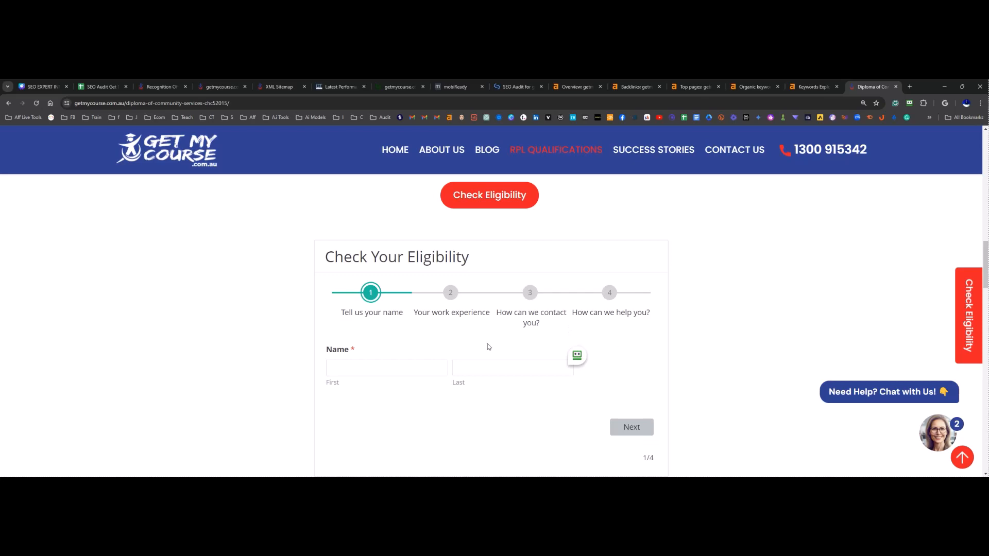
scroll(270, 362, "up", 15)
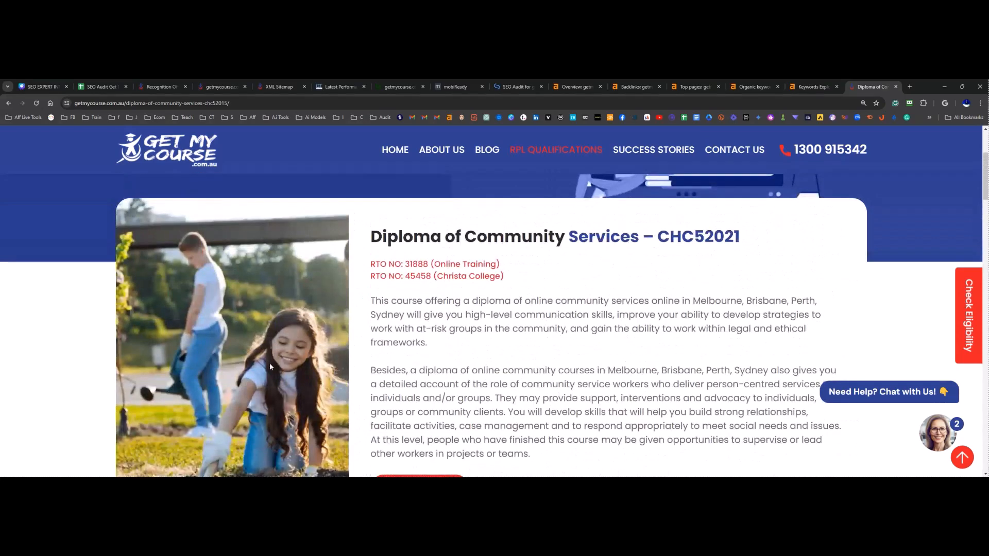
scroll(270, 366, "down", 15)
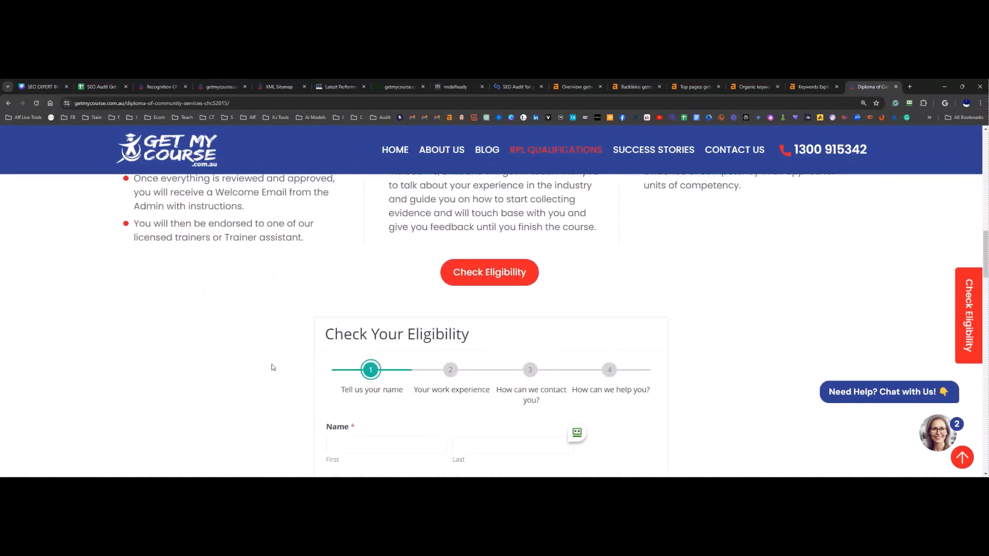
scroll(273, 367, "down", 2)
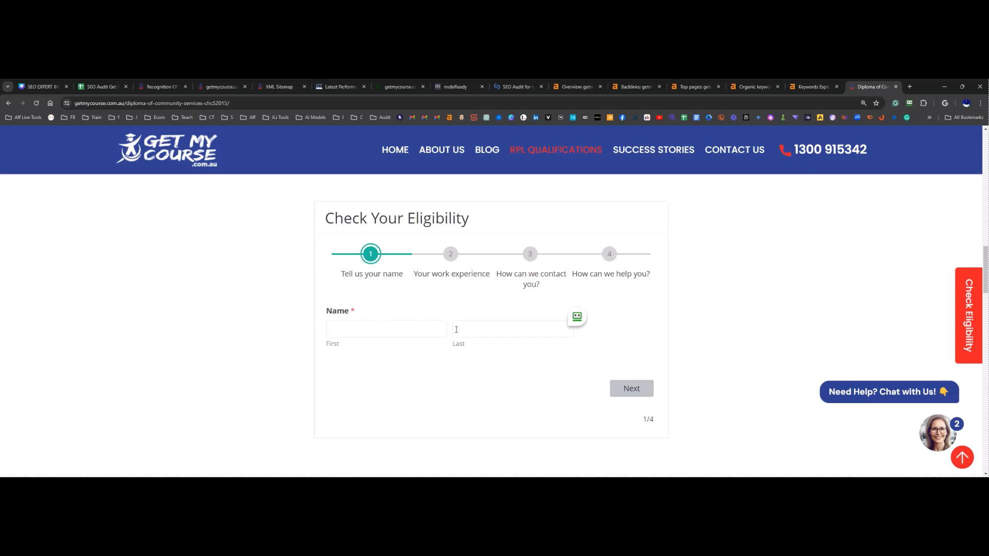
left_click(389, 329)
left_click(479, 329)
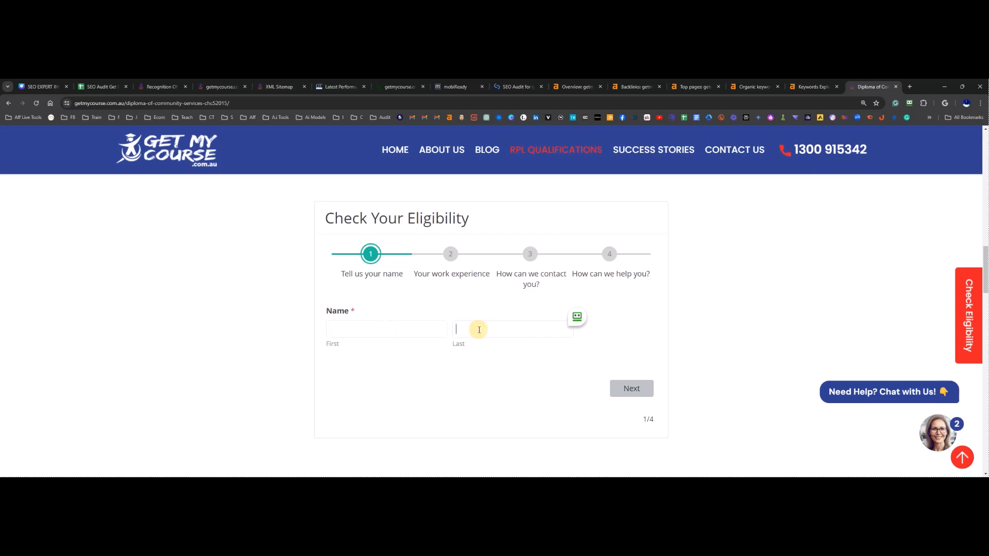
left_click(424, 332)
left_click(384, 335)
left_click(395, 329)
left_click(473, 331)
left_click(421, 332)
left_click(386, 331)
left_click(466, 331)
left_click(435, 331)
Step: Open the Get My Course chat widget to inspect it, then end the chat
left_click(932, 433)
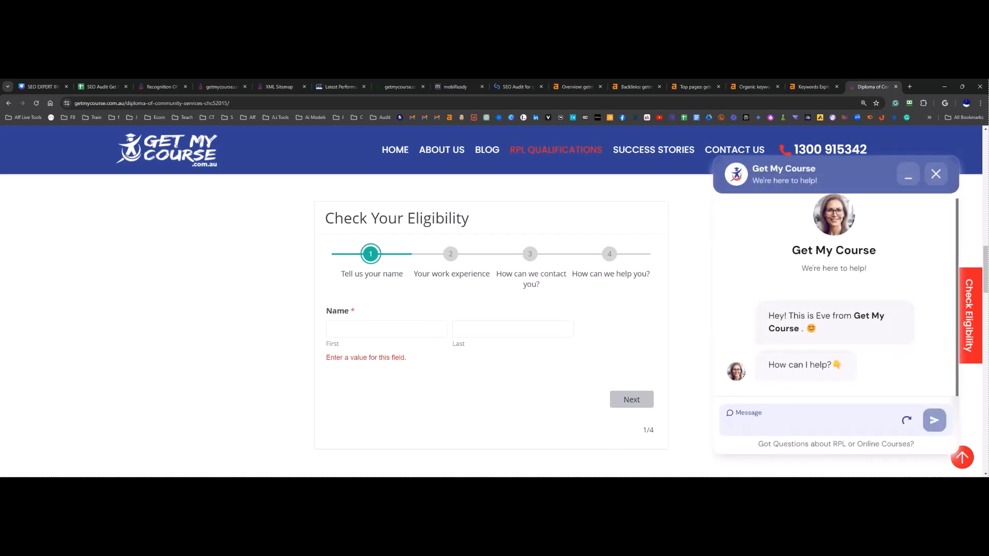
left_click(934, 180)
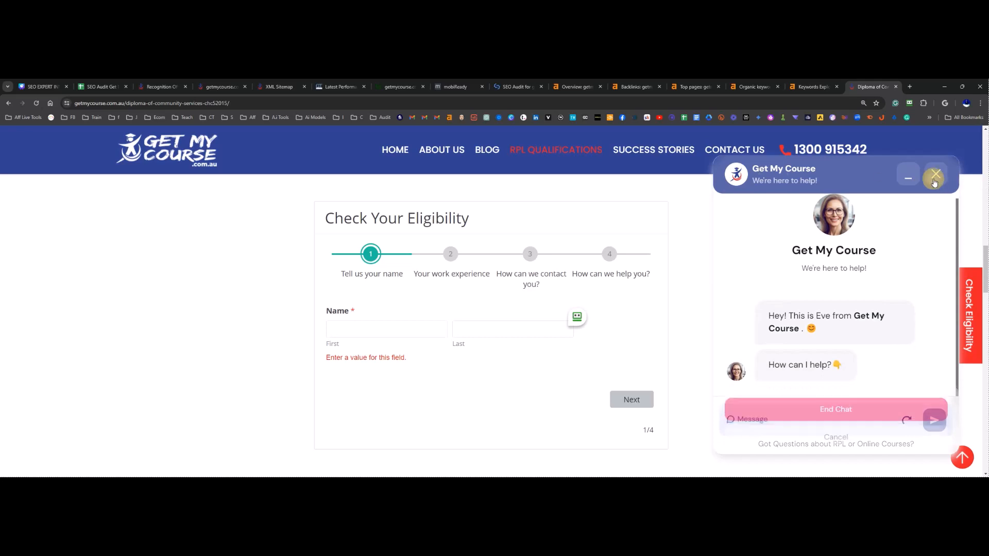
left_click(796, 413)
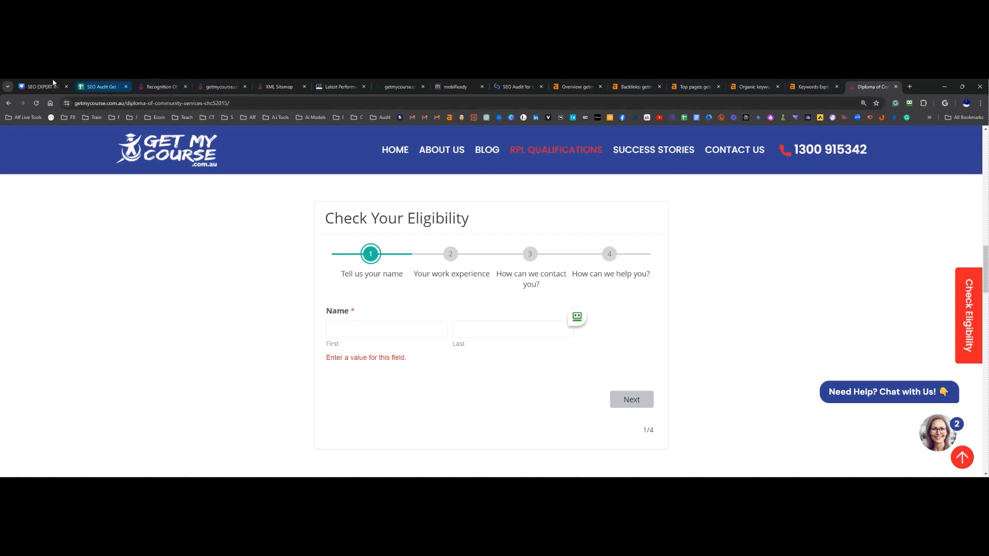
Step: Return to the Keyword Research sheet and review the difficulty scores of the "diploma of community services" and "community service course" keyword groups
left_click(103, 88)
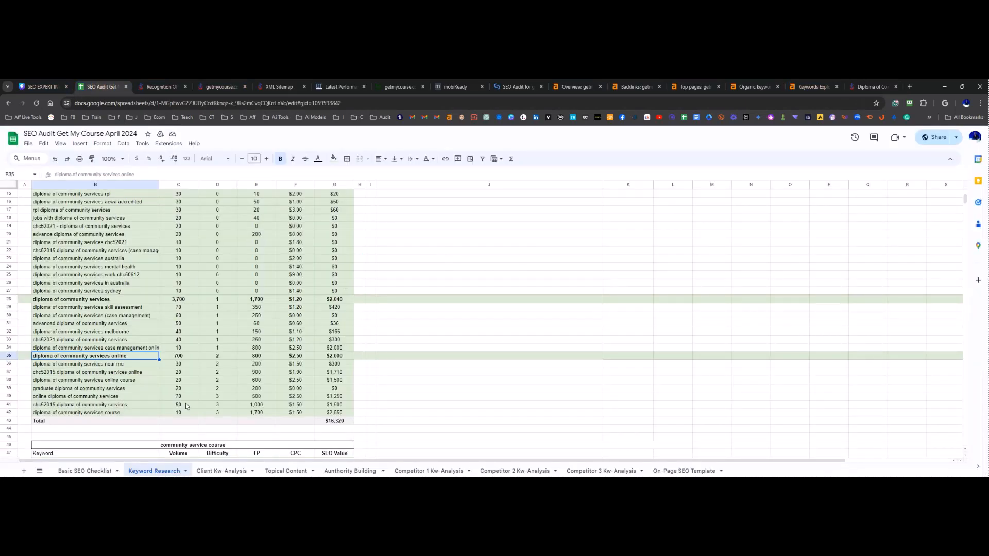
scroll(198, 299, "up", 5)
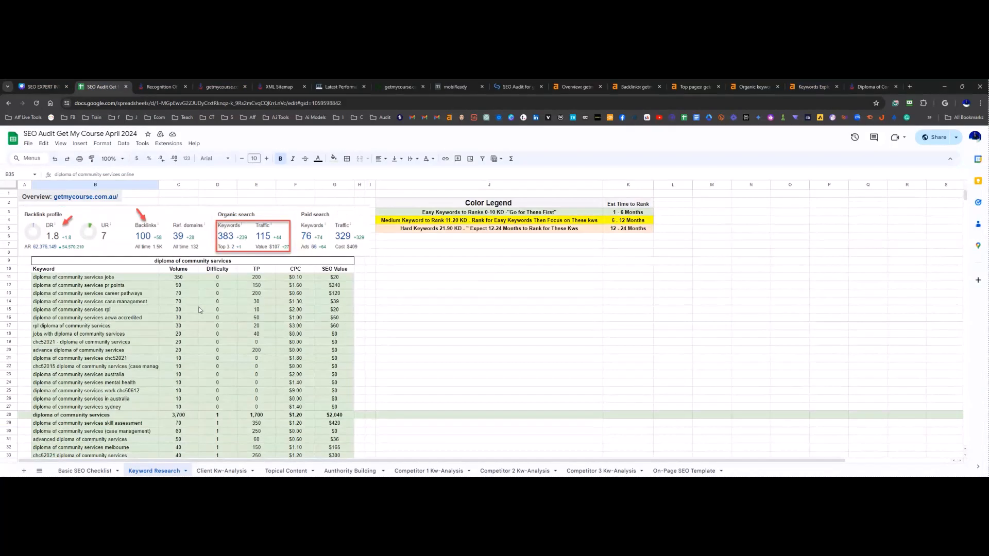
left_click_drag(217, 278, 220, 395)
scroll(218, 396, "down", 4)
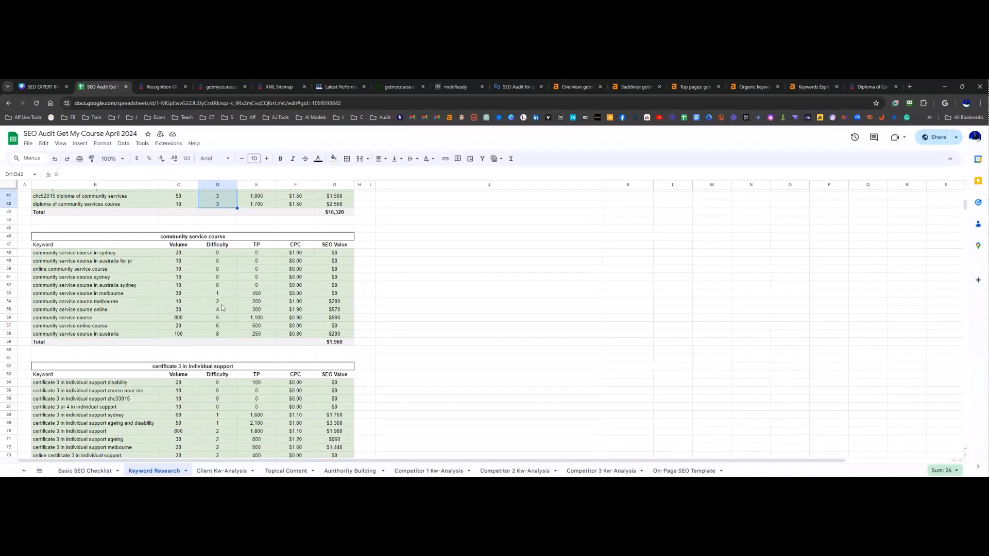
left_click_drag(221, 252, 221, 328)
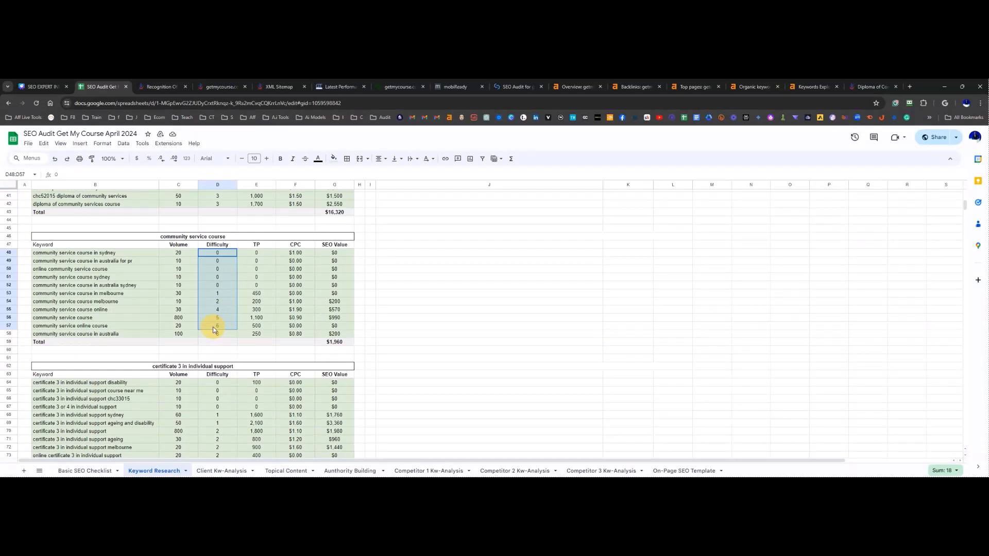
scroll(187, 334, "up", 3)
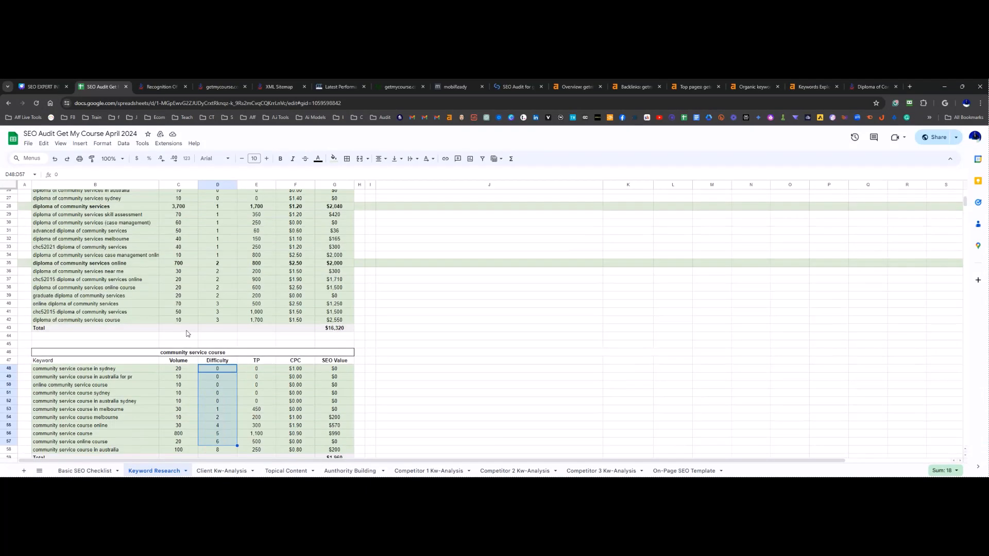
scroll(186, 334, "up", 1)
Step: Copy the keyword "diploma of community services" from the Keyword Research sheet
left_click(58, 246)
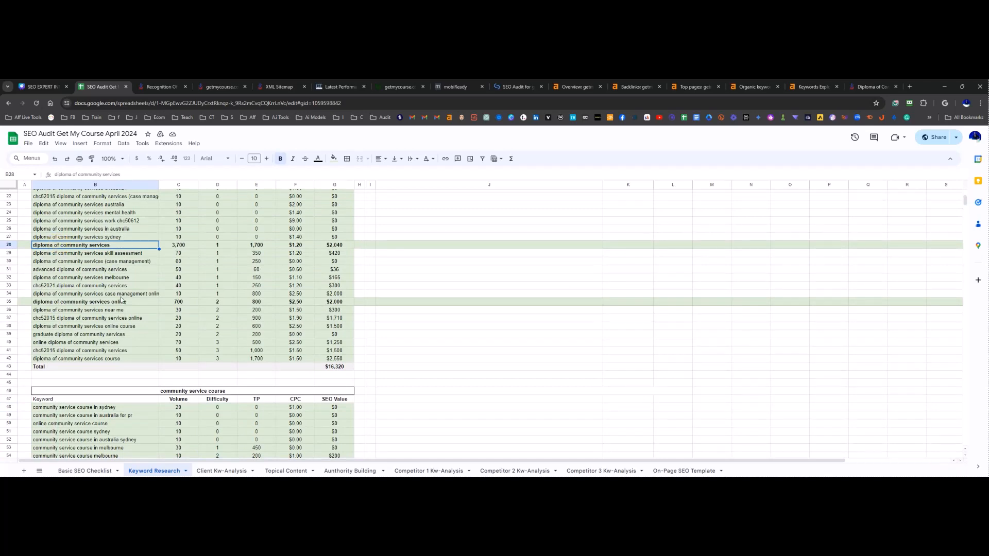
left_click_drag(132, 178, 36, 170)
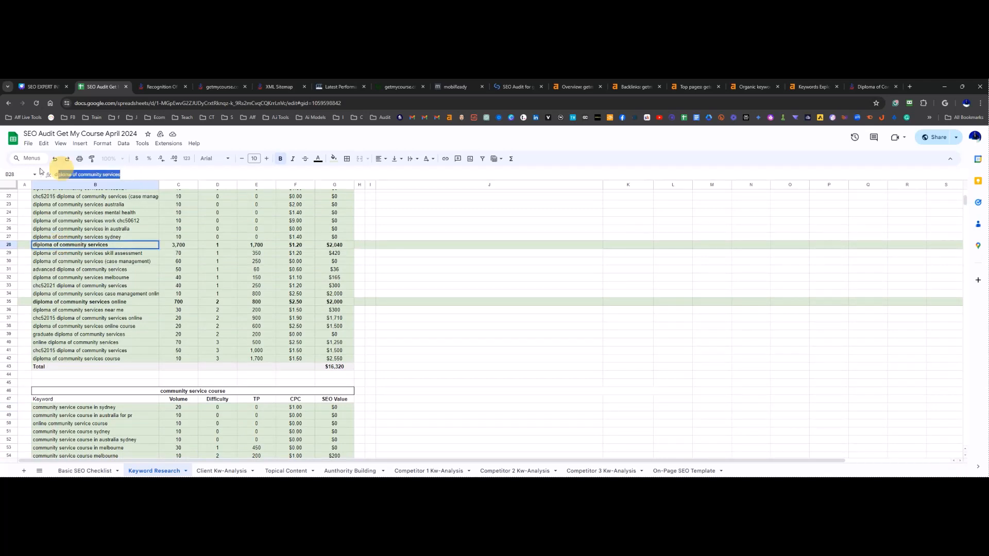
right_click(88, 175)
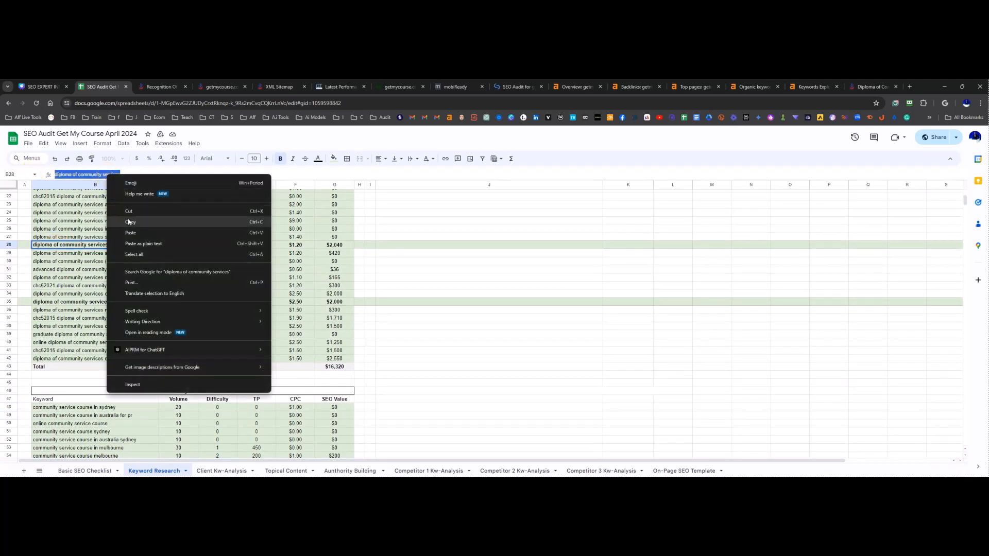
left_click(124, 221)
Step: Switch to Ahrefs Keywords Explorer and compare the SERP overview entries for "diploma of community services online" with the getmycourse.com.au listing
left_click(801, 89)
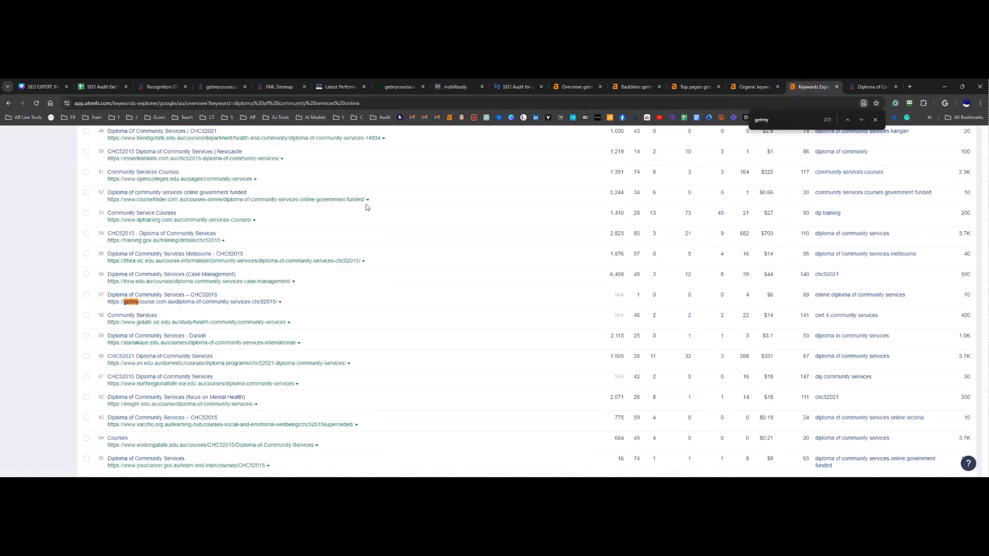
scroll(232, 309, "up", 15)
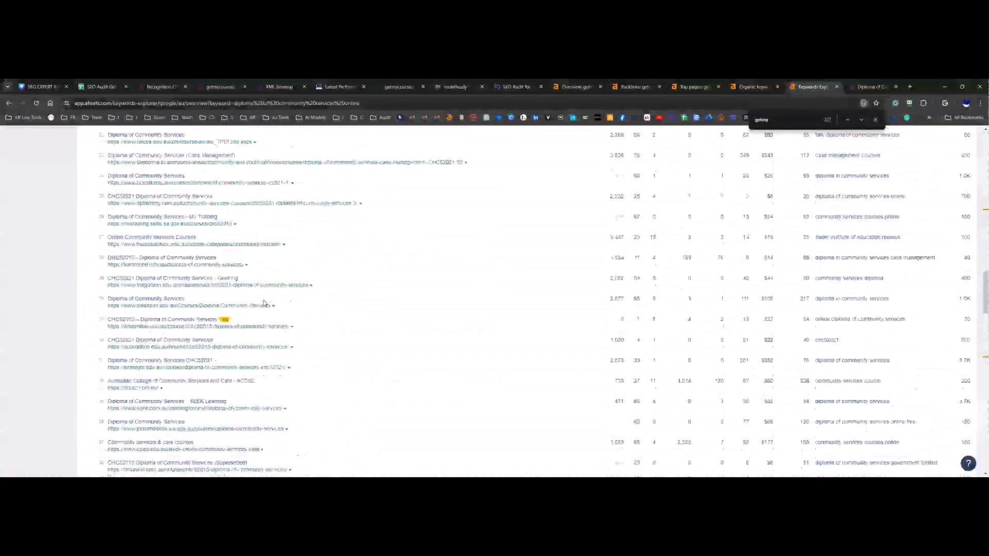
scroll(253, 303, "up", 8)
scroll(267, 297, "down", 12)
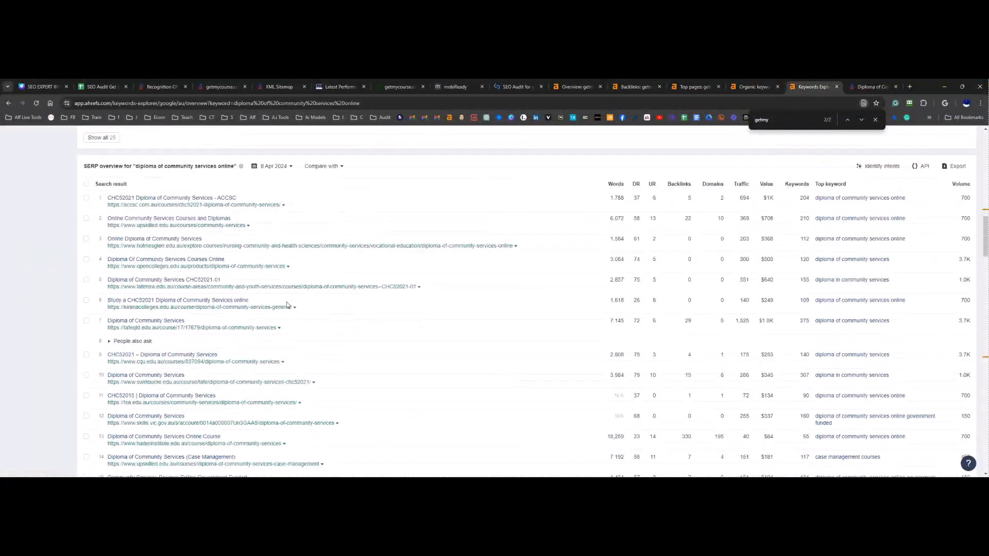
scroll(286, 304, "down", 12)
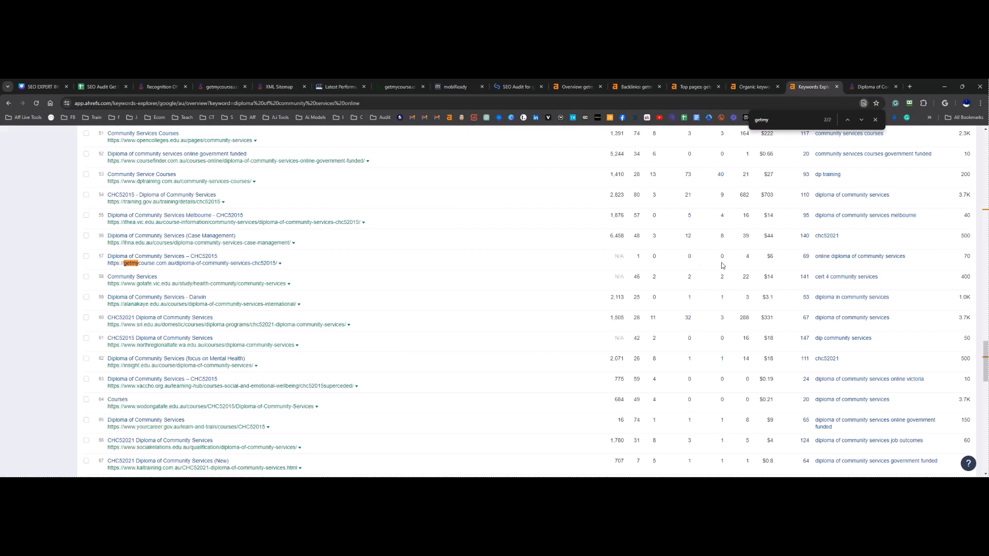
scroll(723, 266, "up", 15)
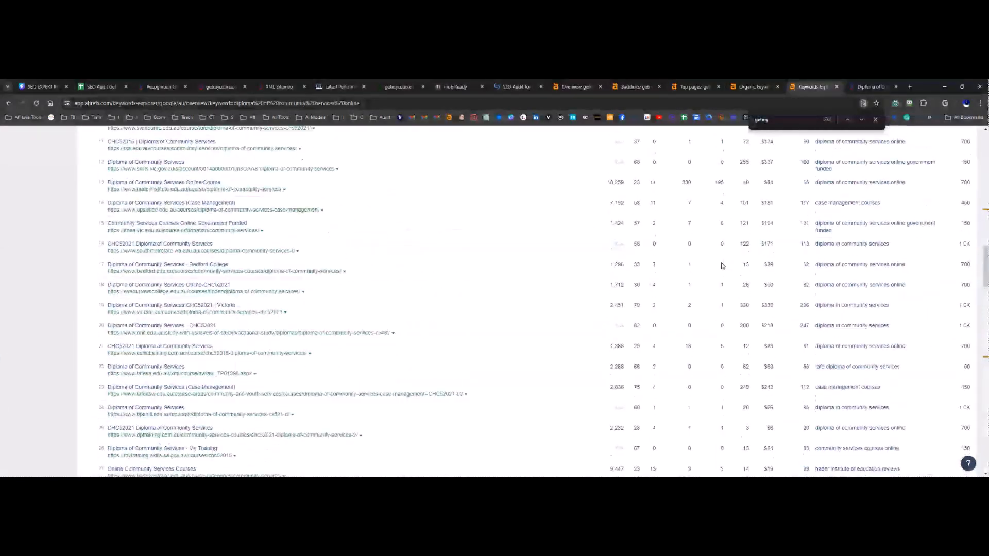
scroll(723, 265, "up", 8)
scroll(723, 265, "down", 2)
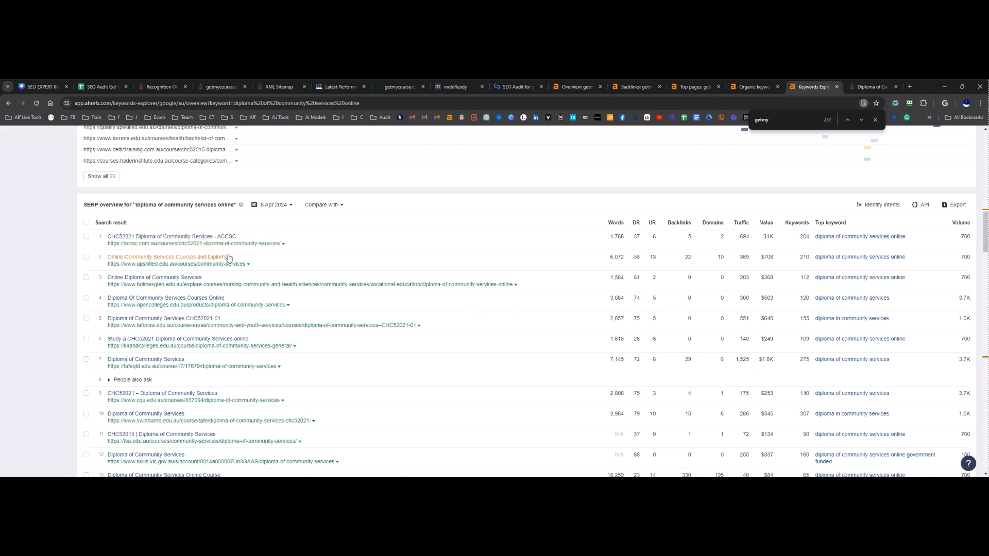
Step: Find the getmycourse.com.au result in the SERP overview and highlight its page URL
left_click(861, 120)
left_click(861, 120)
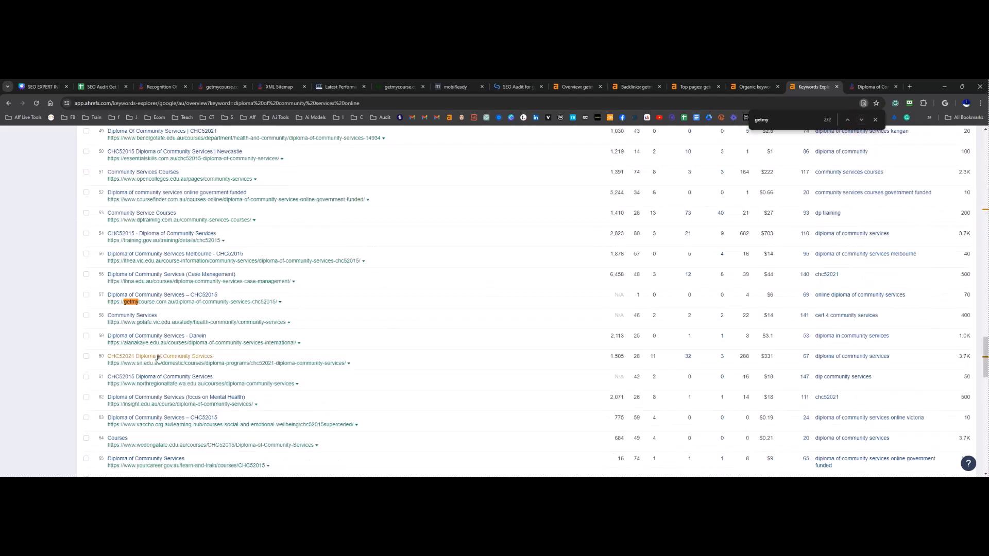
left_click_drag(295, 306, 221, 307)
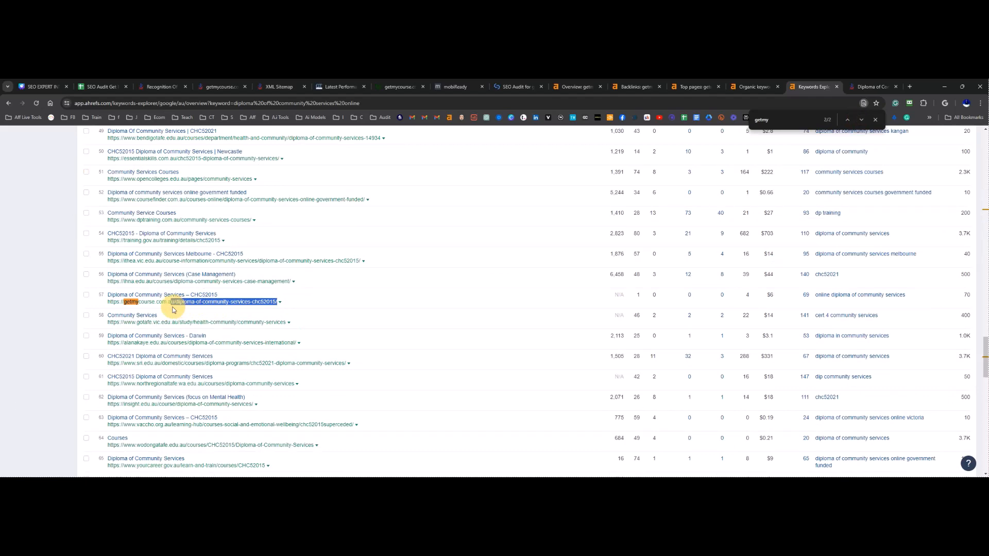
Step: Review the keyword overview metrics and the top-ranking competitor pages for "diploma of community services online"
left_click_drag(984, 355, 977, 150)
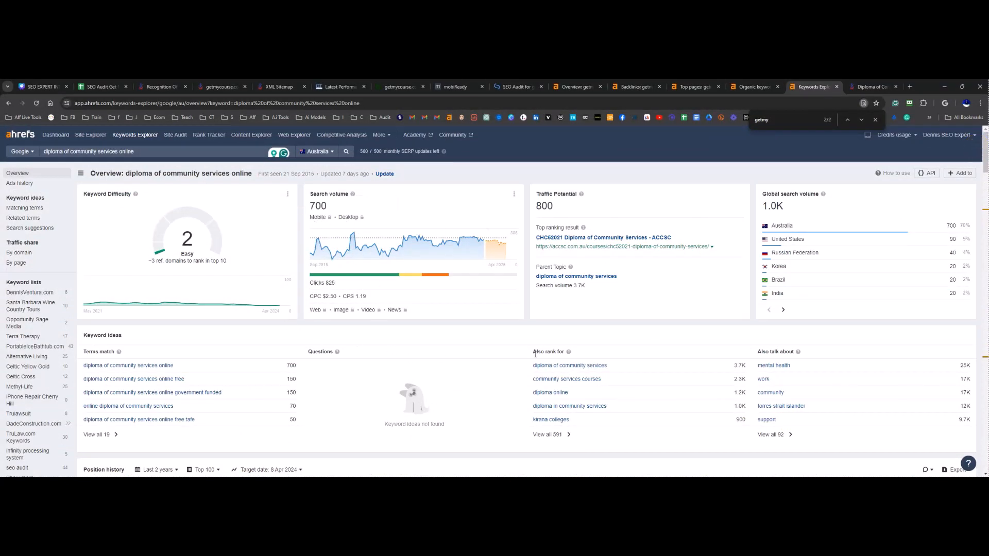
scroll(535, 354, "down", 15)
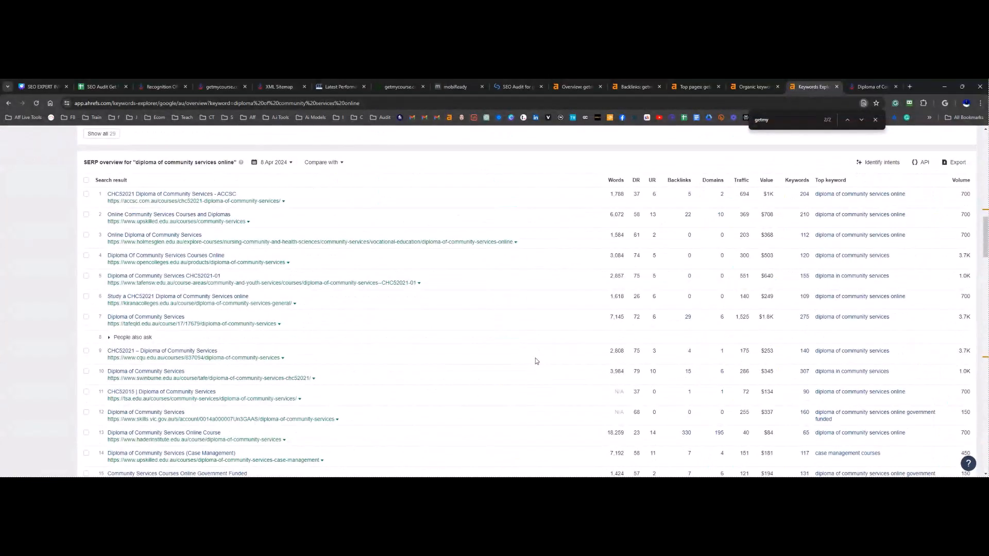
scroll(534, 361, "down", 3)
scroll(513, 375, "up", 3)
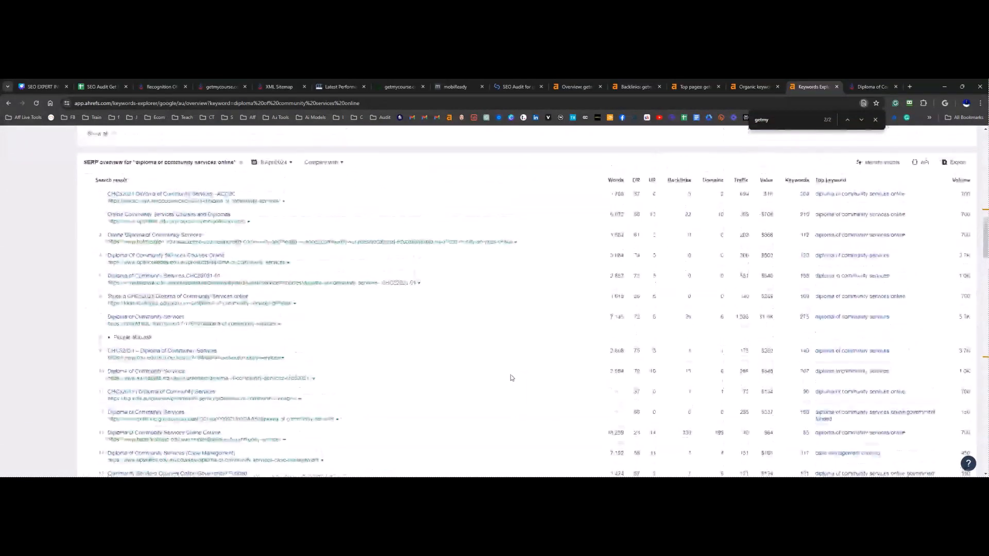
scroll(515, 374, "down", 3)
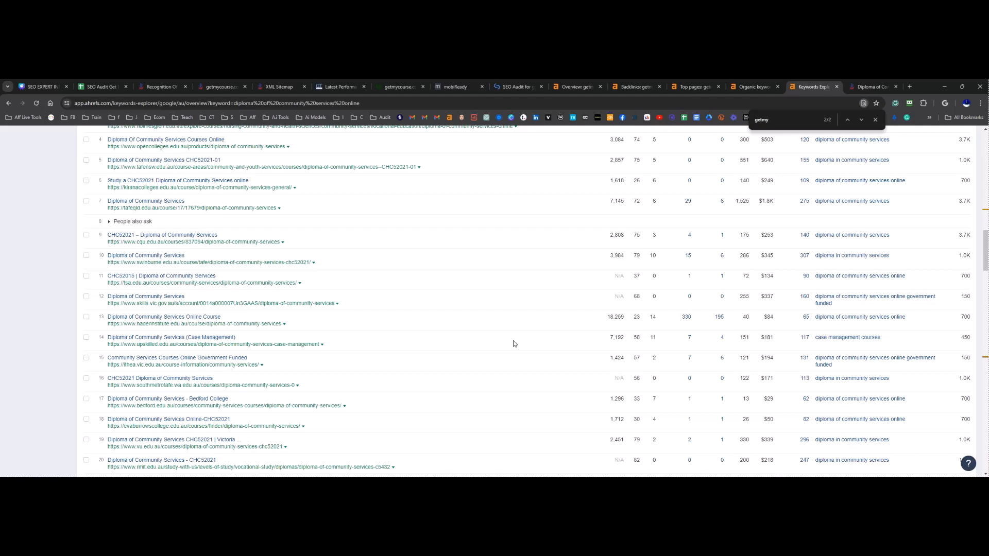
Step: Return to the audit spreadsheet and review the keywords and volumes in the "diploma of community services" group
left_click(86, 91)
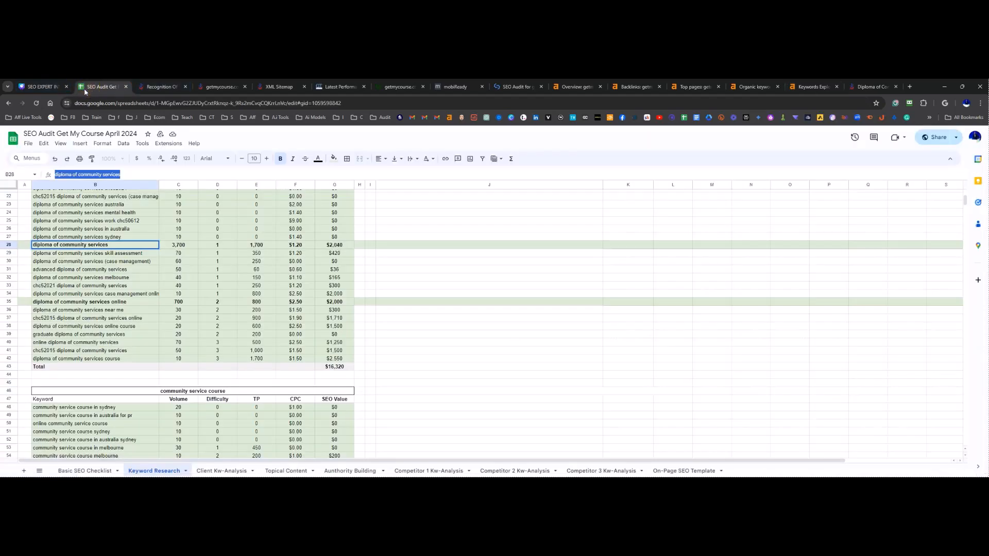
left_click(150, 327)
scroll(102, 251, "up", 3)
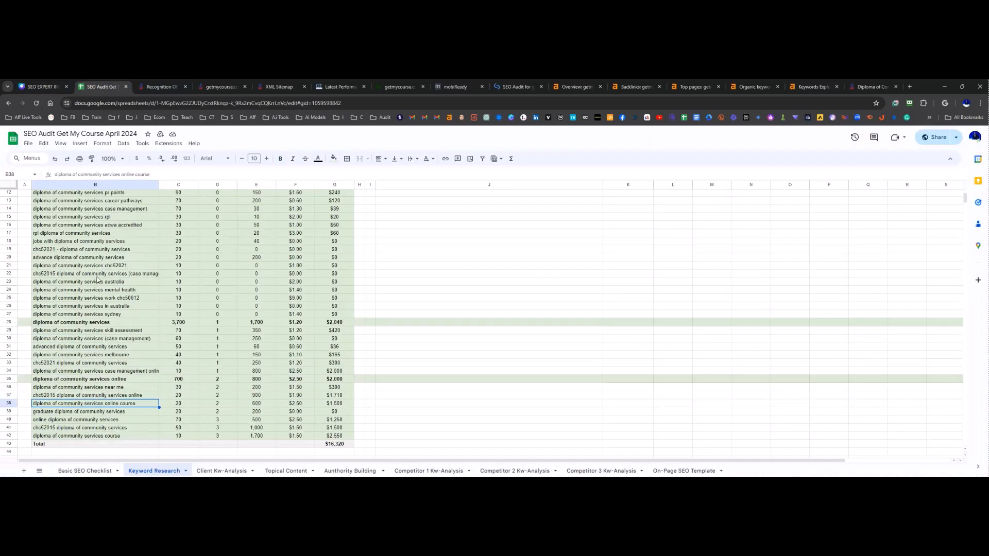
scroll(98, 281, "down", 1)
left_click_drag(114, 209, 185, 391)
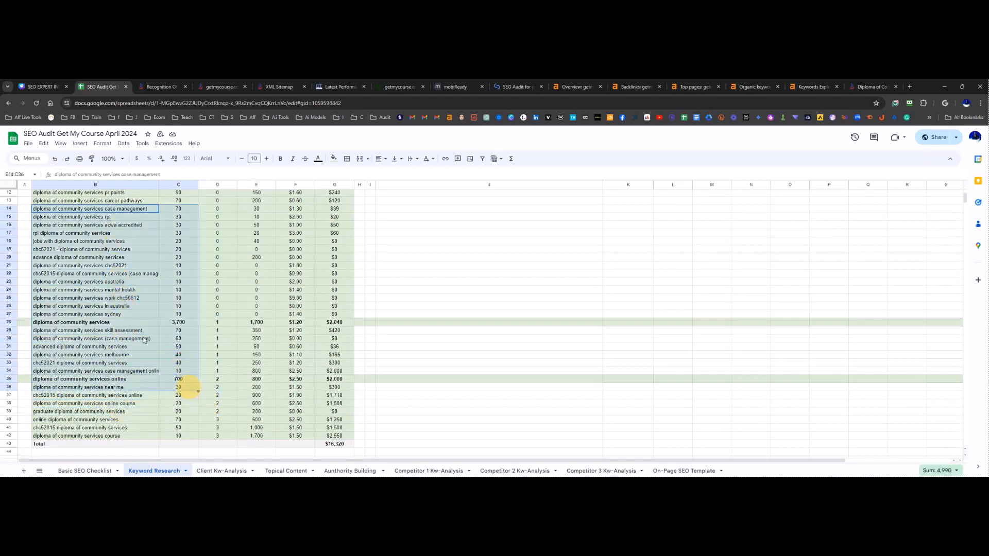
left_click(133, 266)
Step: Review the remaining Keyword Research groups down to "chc33021", highlighting that group's keyword list
scroll(132, 309, "down", 8)
scroll(132, 346, "down", 15)
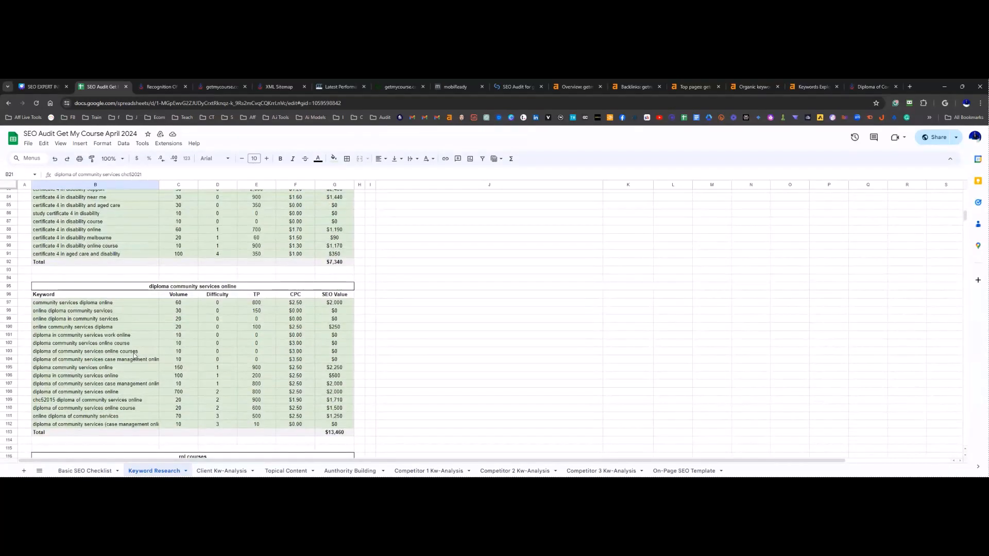
scroll(127, 370, "down", 8)
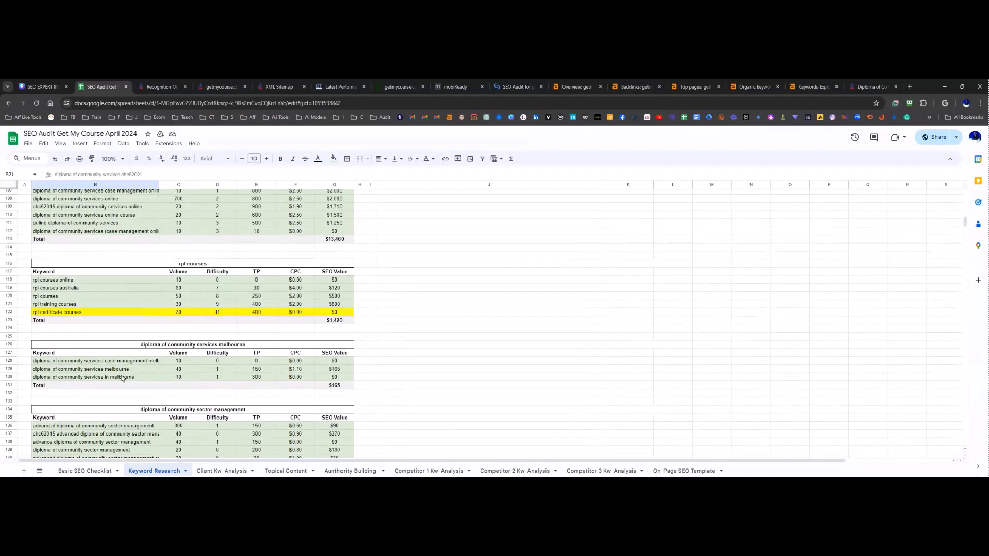
scroll(122, 379, "down", 8)
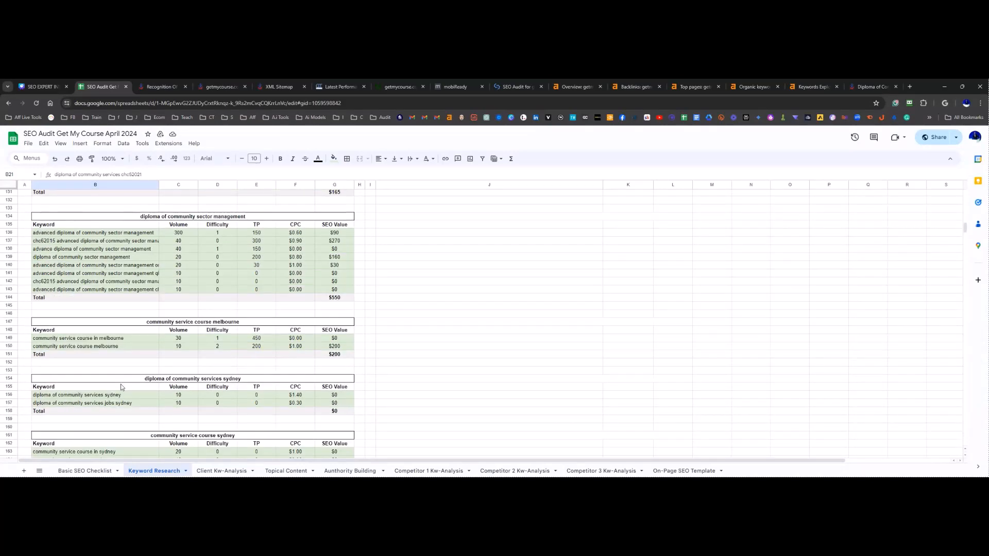
left_click(151, 242)
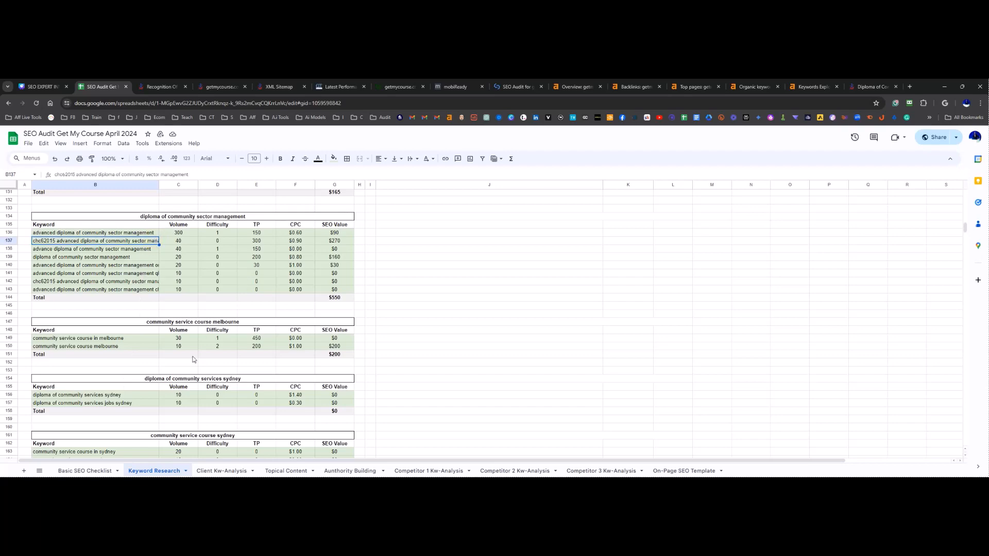
scroll(193, 359, "down", 5)
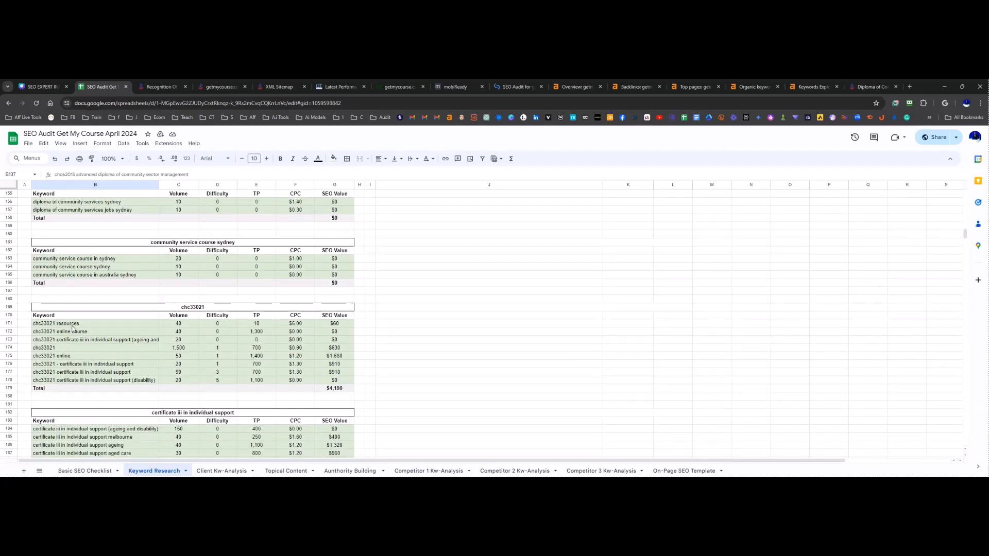
left_click_drag(73, 325, 78, 391)
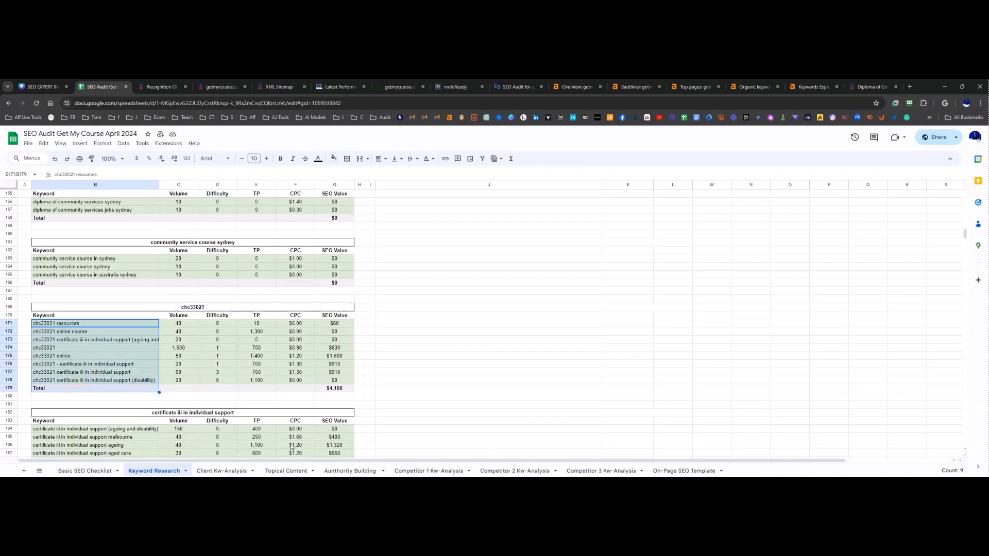
Step: Examine the backlink and organic search overviews on the Competitor 1, 2 and 3 Kw-Analysis sheets
left_click(427, 472)
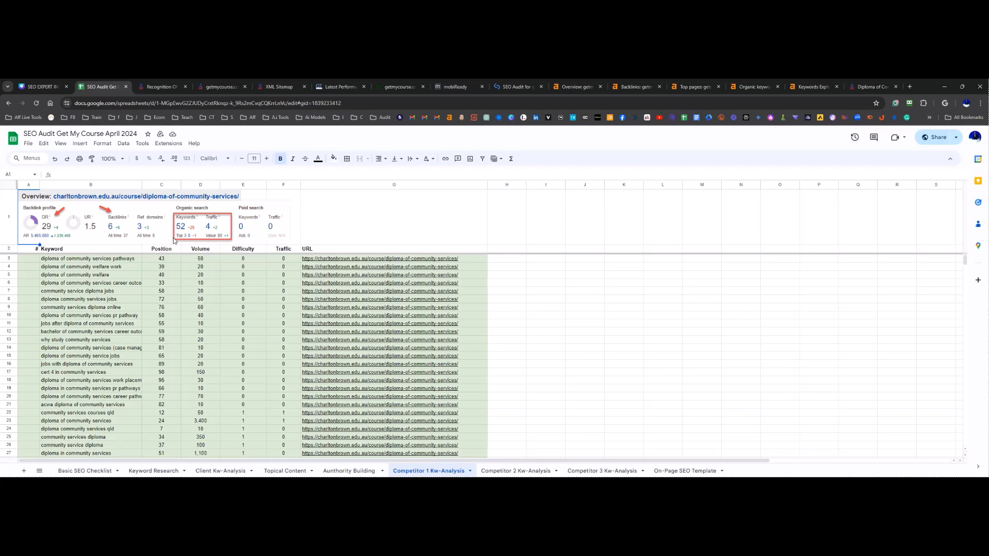
left_click(505, 470)
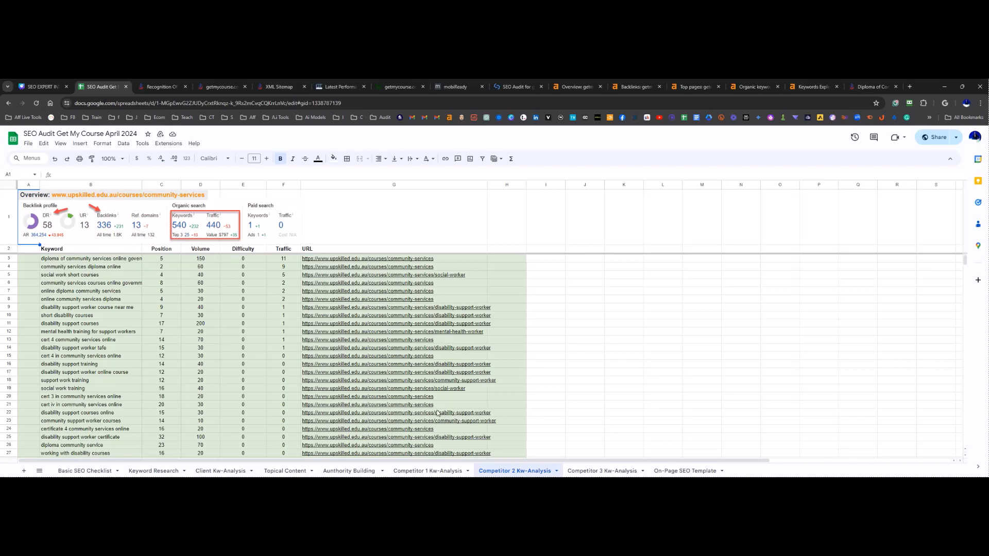
left_click(590, 471)
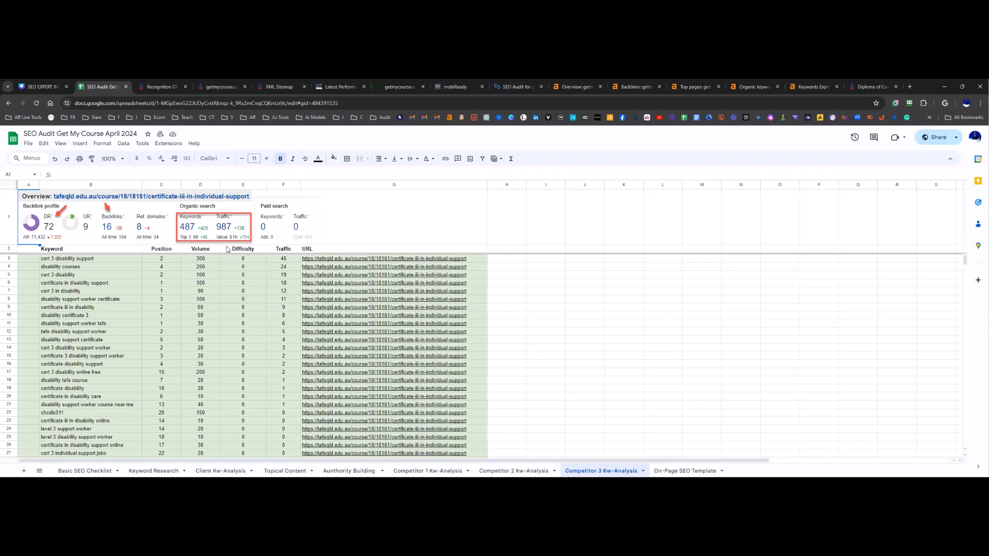
Step: Open Competitor 3's tafeqld.edu.au Certificate III in Individual Support page from the sheet and review its content from start to end
left_click(416, 268)
left_click(358, 280)
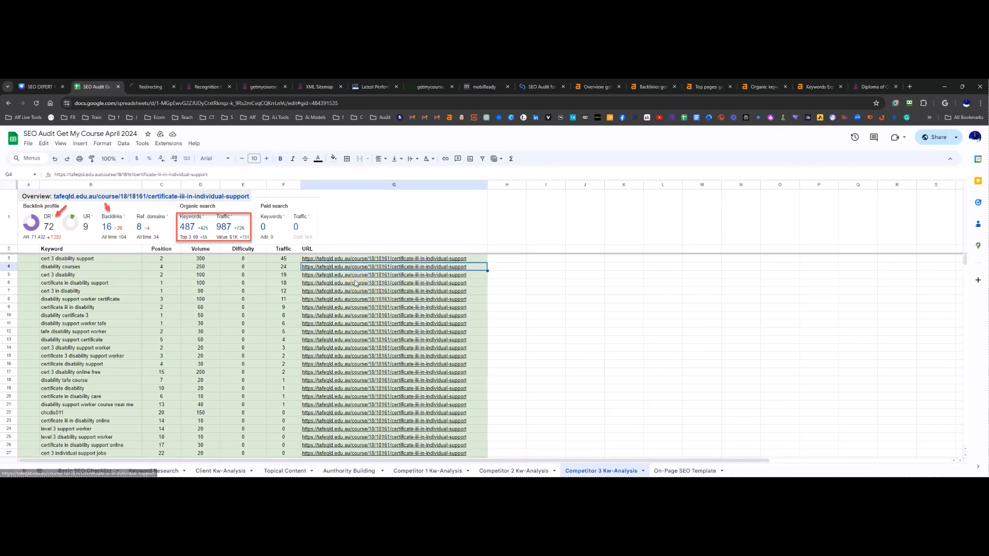
left_click(154, 87)
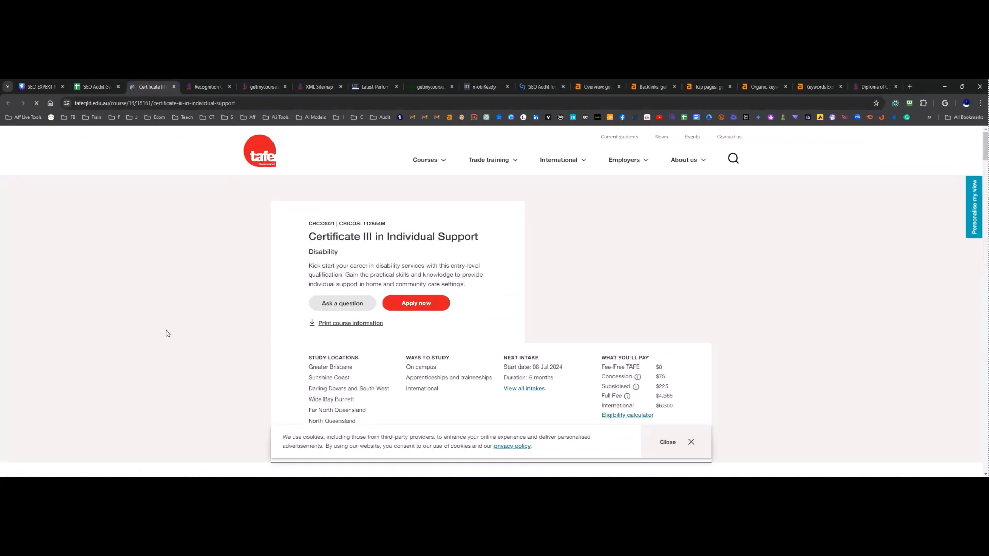
scroll(167, 332, "down", 20)
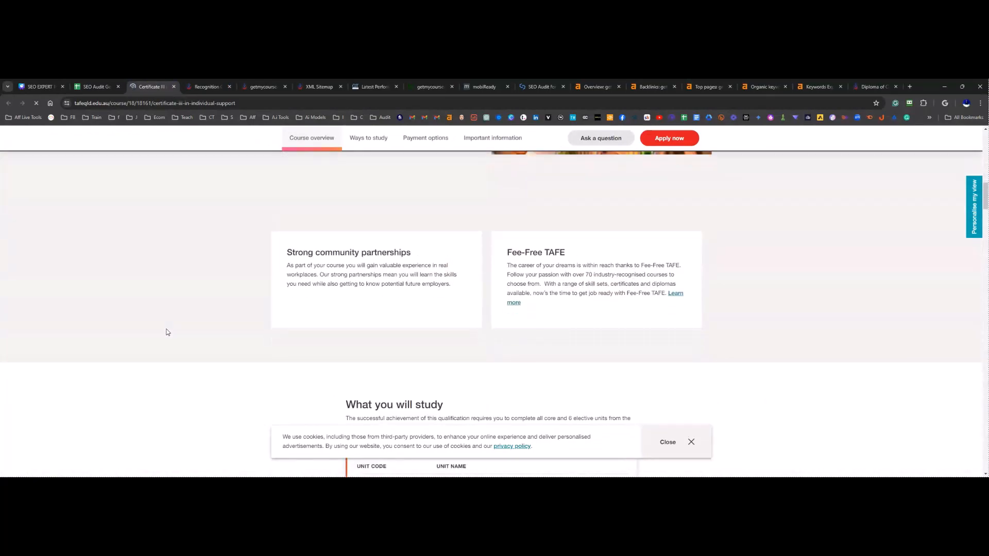
scroll(167, 329, "down", 20)
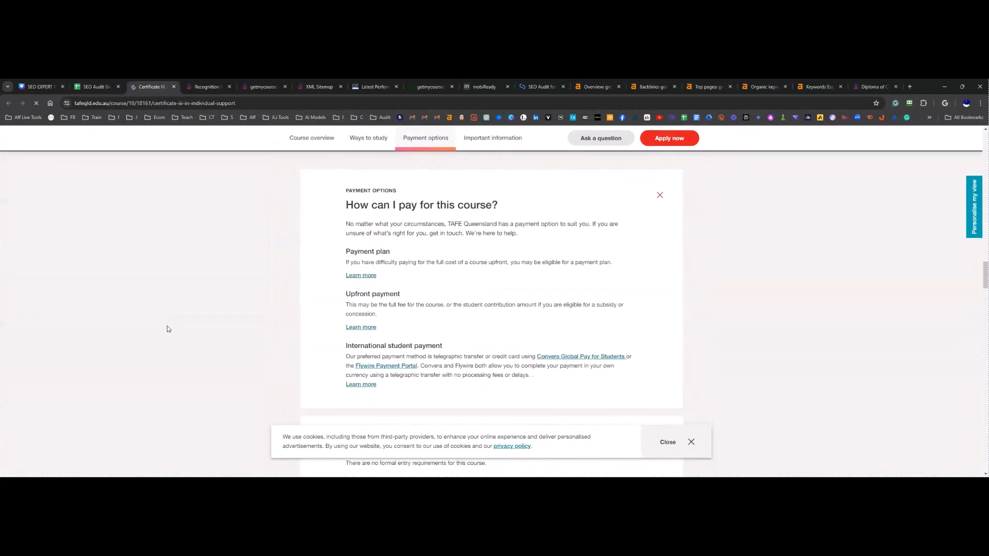
scroll(167, 329, "down", 20)
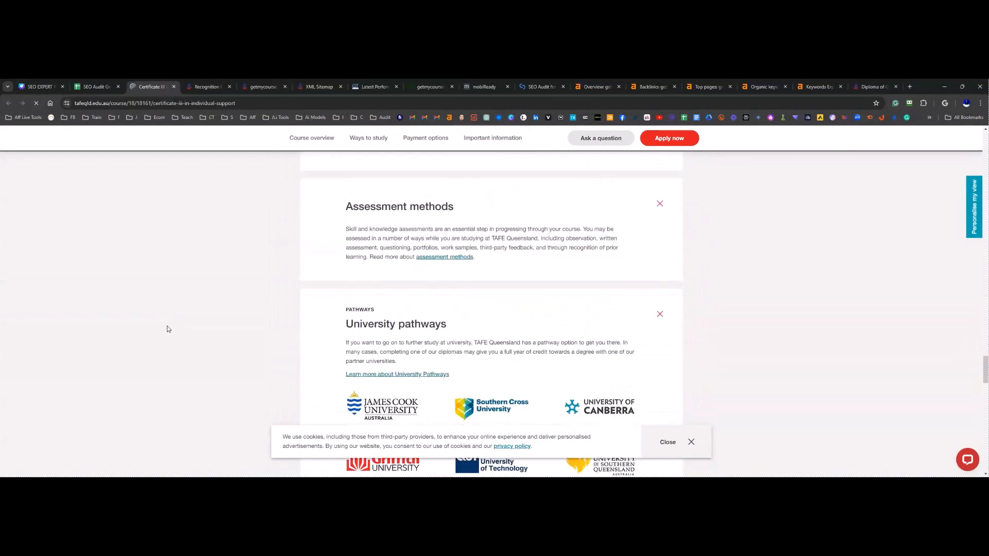
scroll(167, 330, "down", 15)
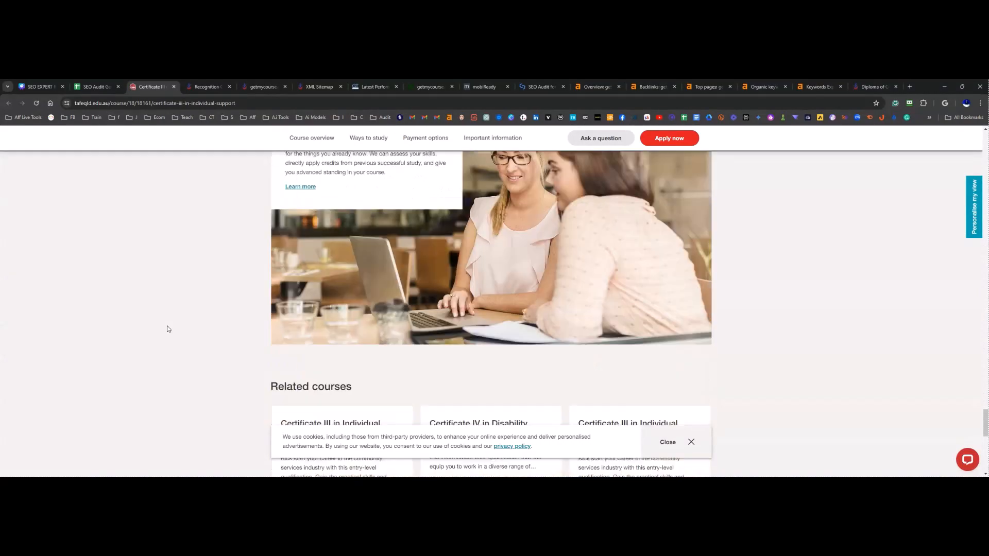
scroll(166, 330, "down", 7)
scroll(167, 330, "up", 13)
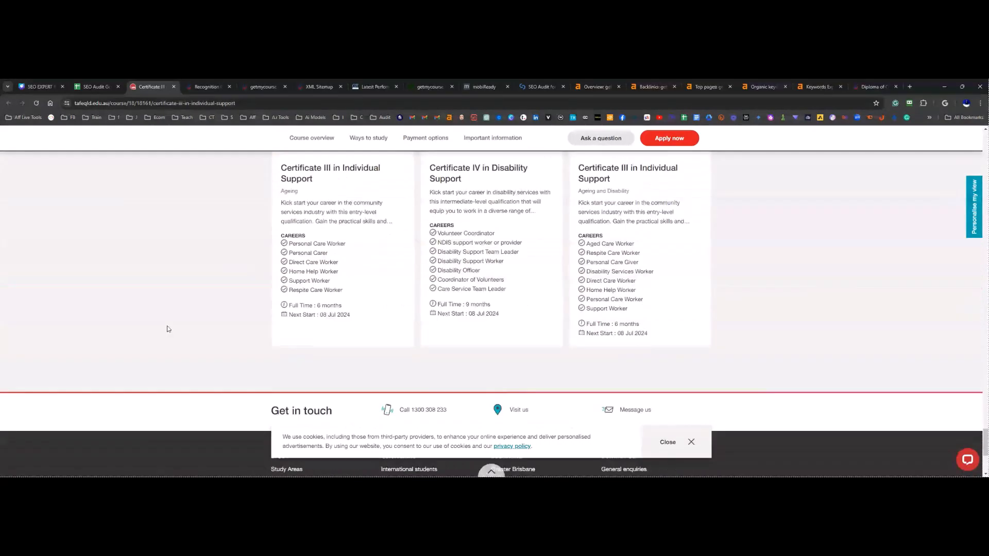
scroll(167, 328, "up", 15)
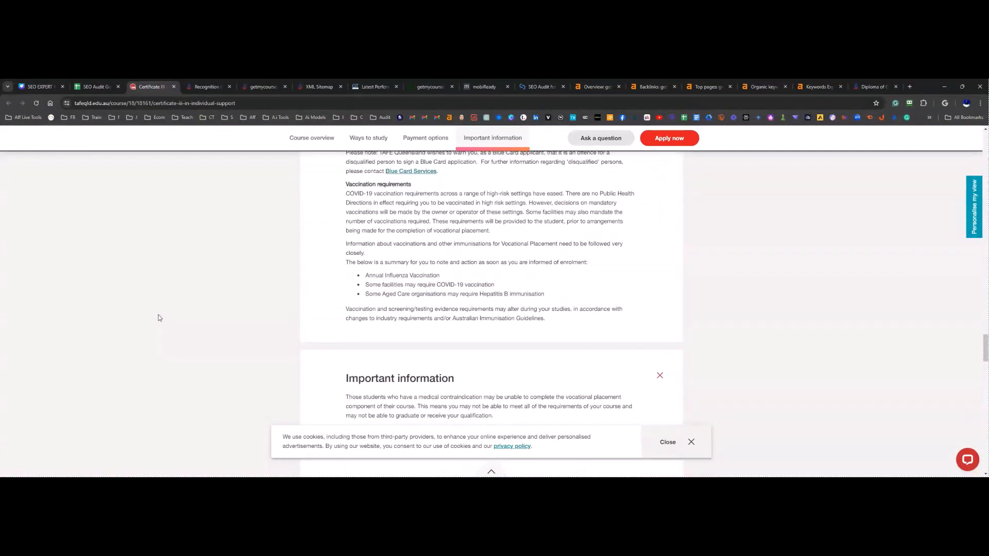
Step: Go back to the course header, try the Download Brochure form with On campus and Greater Brisbane, and close it without downloading
scroll(158, 317, "up", 15)
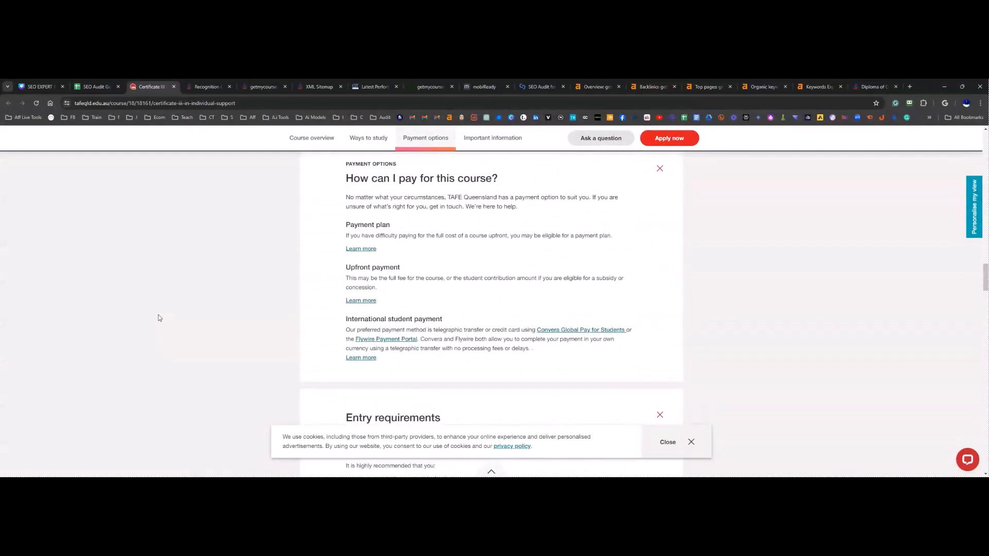
scroll(159, 317, "up", 15)
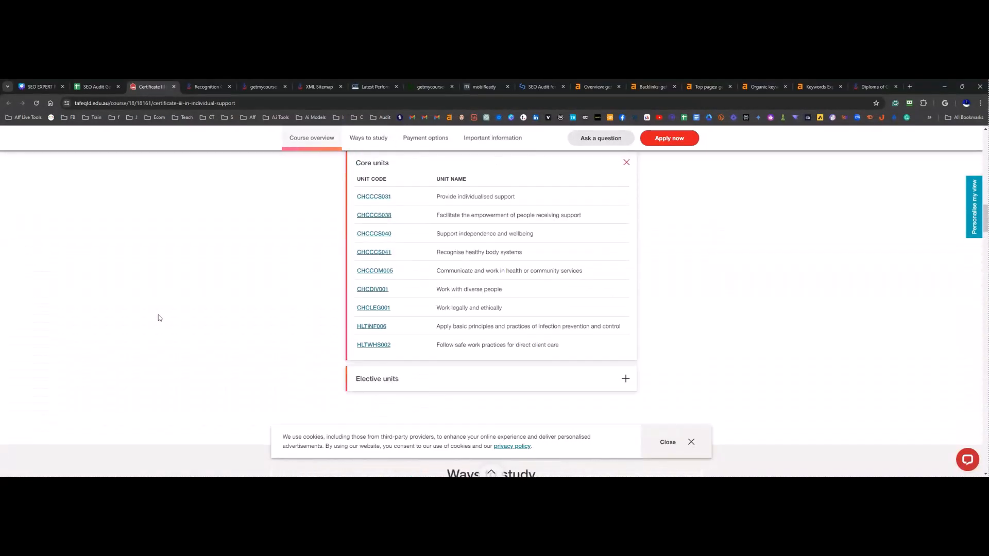
scroll(159, 318, "up", 15)
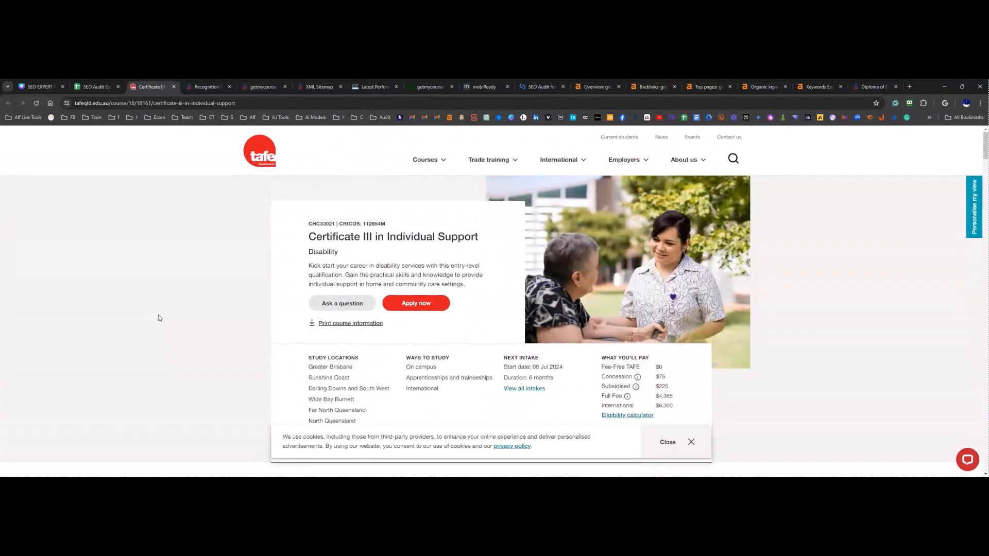
left_click(370, 323)
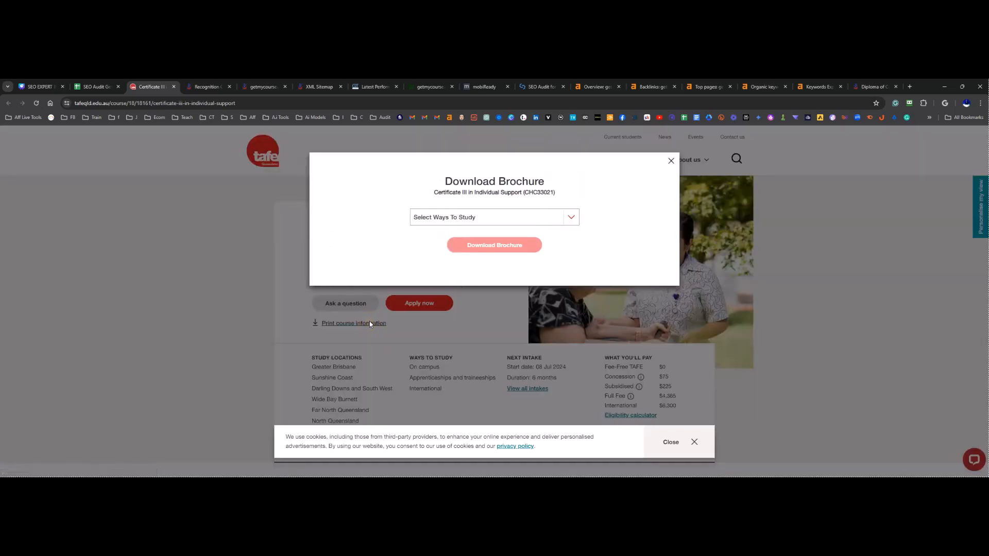
left_click(570, 220)
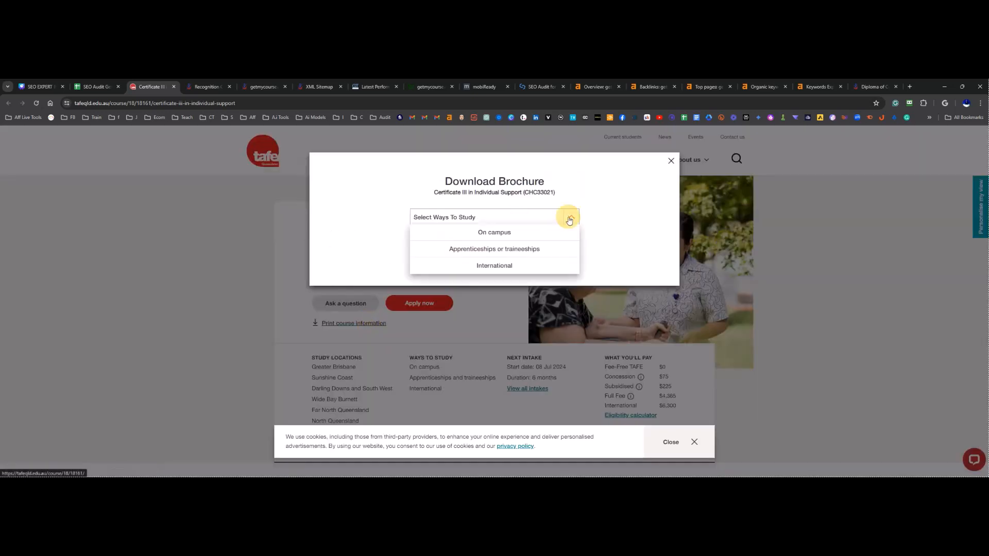
left_click(558, 233)
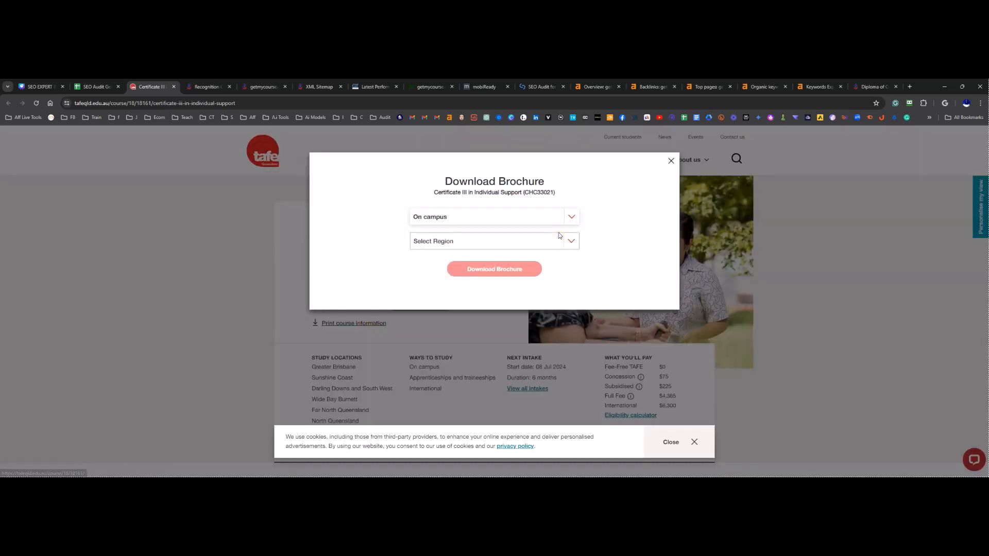
left_click(570, 242)
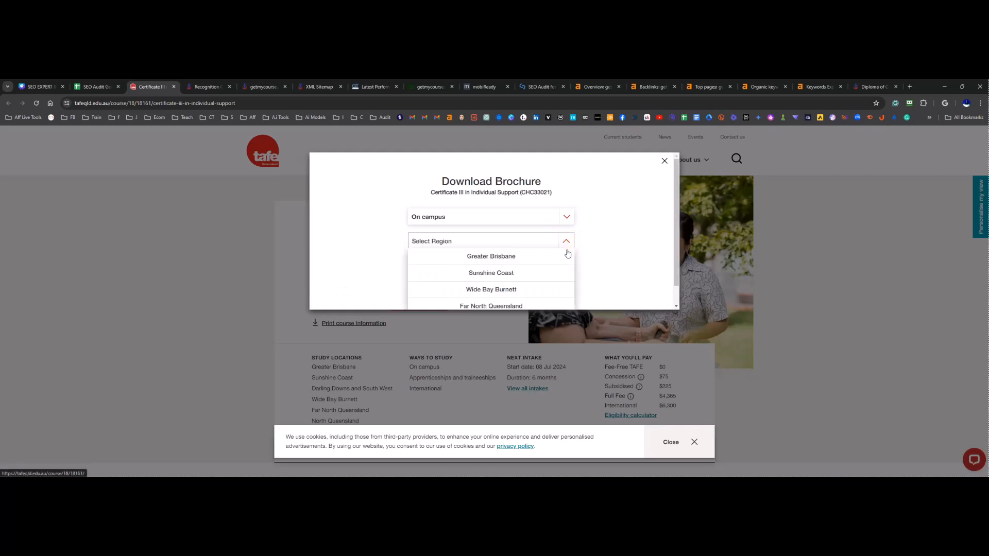
left_click(519, 256)
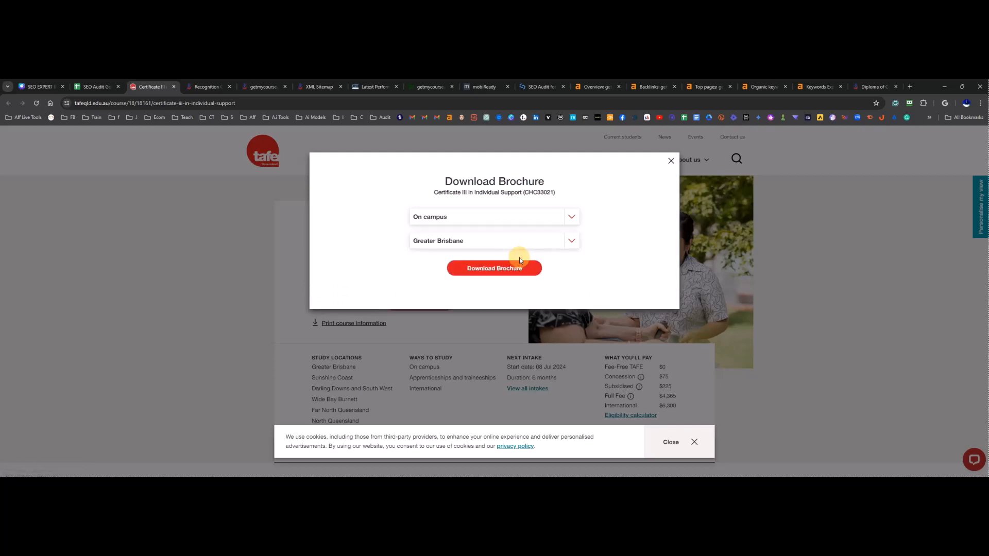
left_click(671, 161)
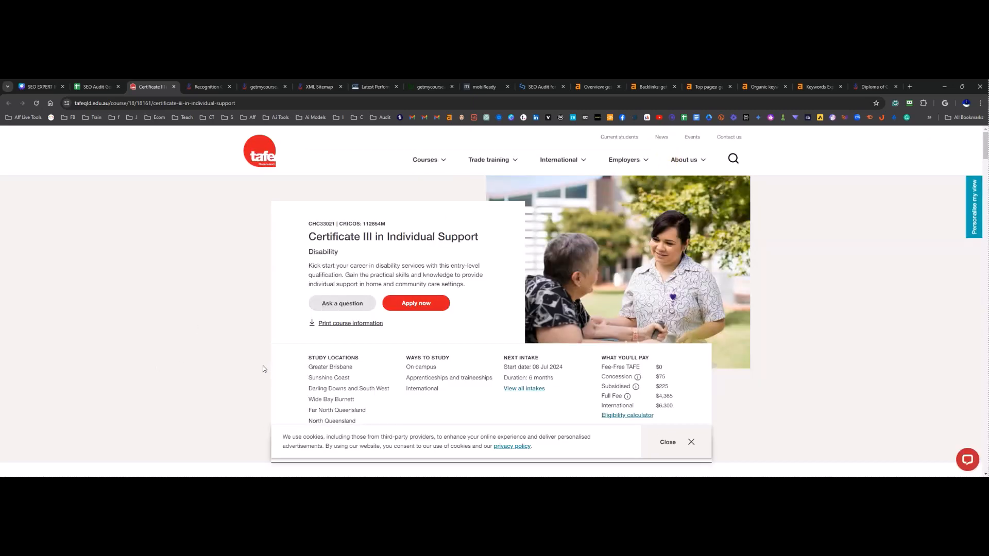
Step: Dismiss the cookie notice and review the page from the course overview down to the core units under What you will study
scroll(262, 371, "down", 3)
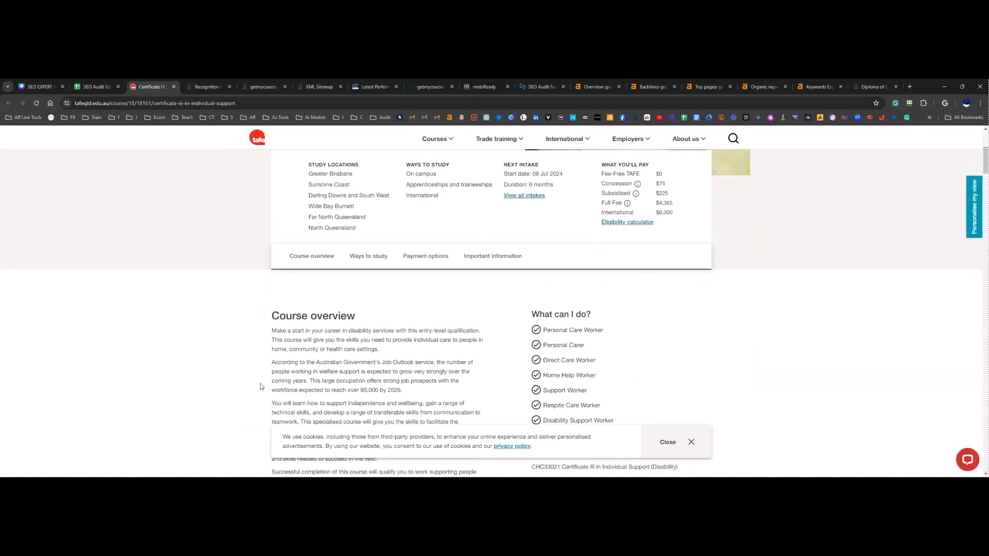
left_click(691, 443)
scroll(399, 402, "down", 2)
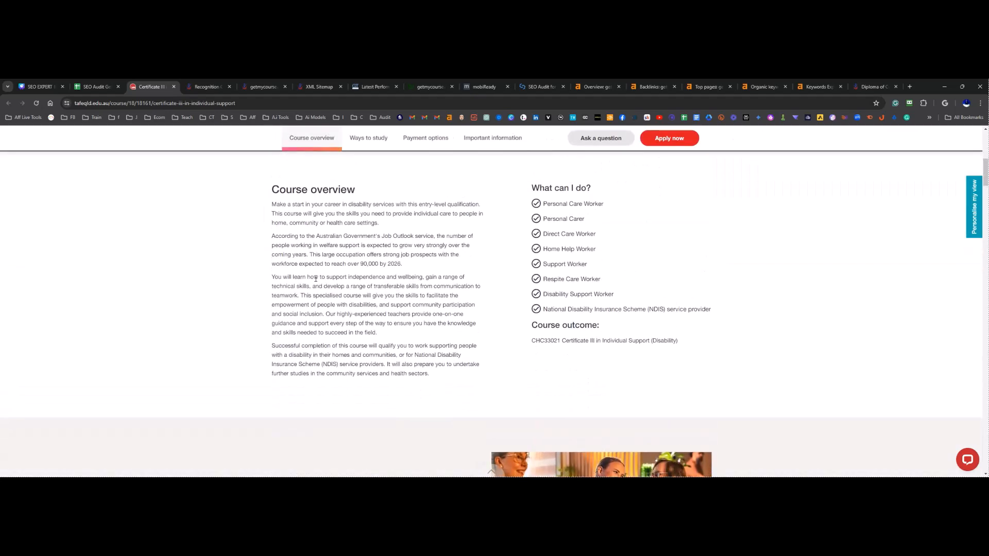
scroll(464, 360, "down", 4)
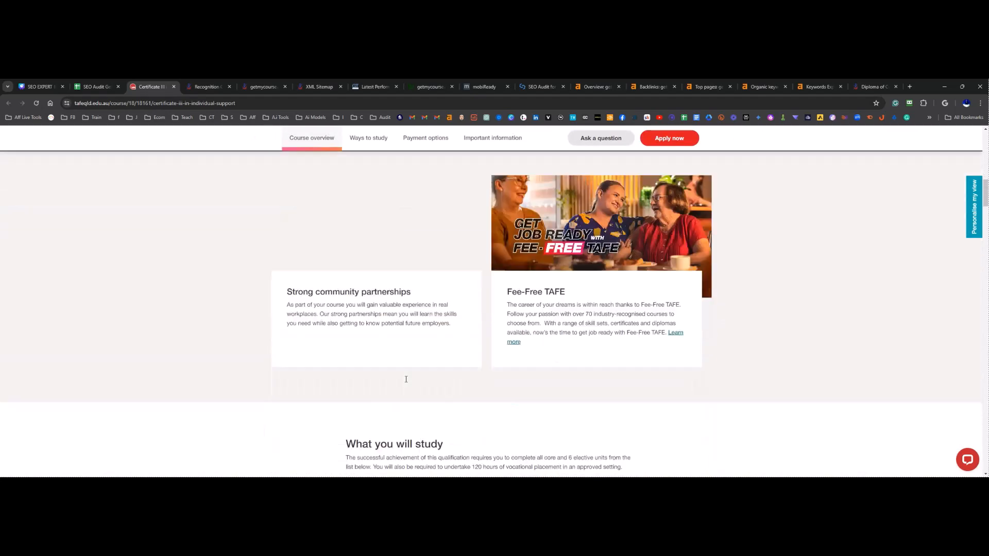
scroll(437, 332, "up", 1)
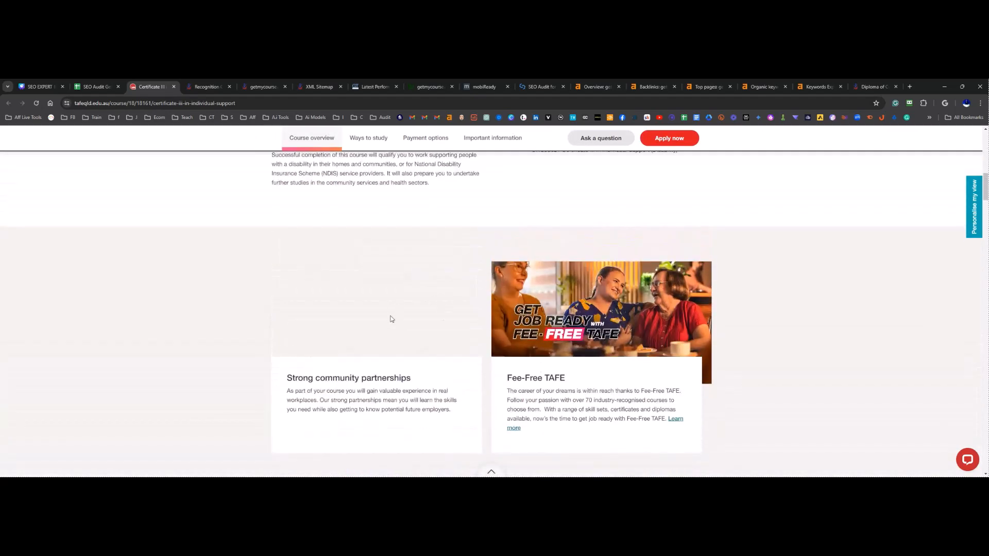
scroll(392, 311, "down", 8)
scroll(379, 310, "up", 3)
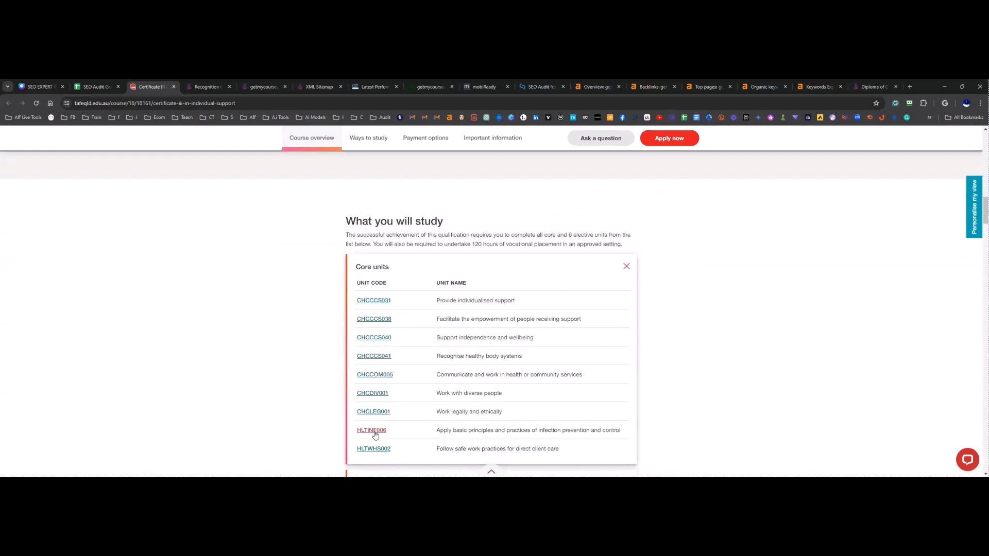
Step: Compare the apprenticeship, International and On campus options under Ways to study, and review the remaining payment and important information sections
scroll(508, 413, "down", 5)
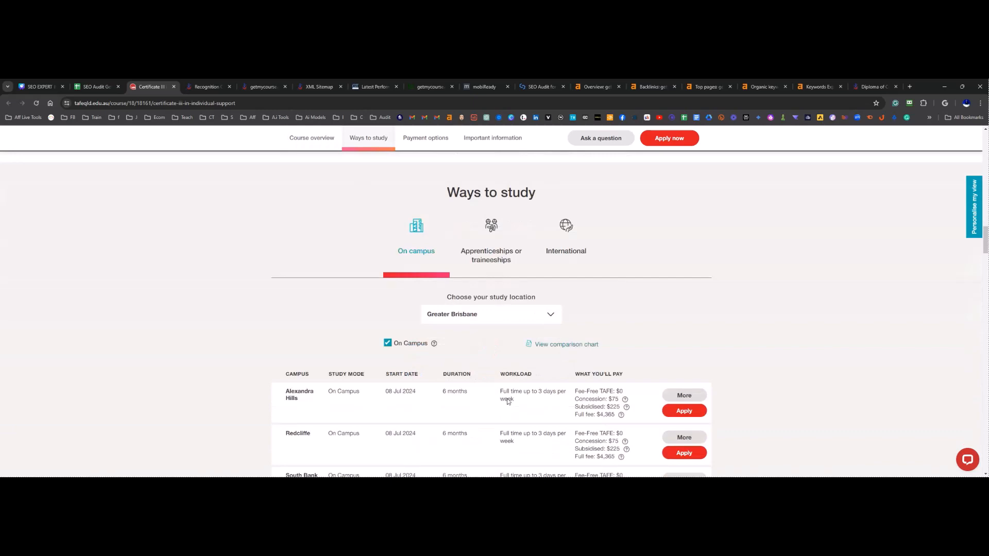
left_click(504, 232)
left_click(577, 249)
left_click(417, 230)
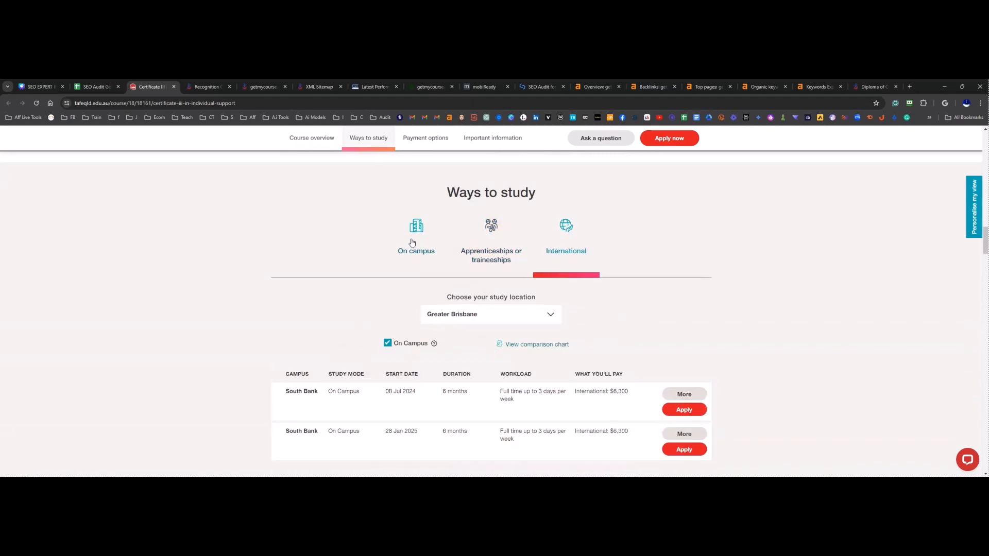
scroll(206, 350, "down", 10)
scroll(187, 369, "down", 10)
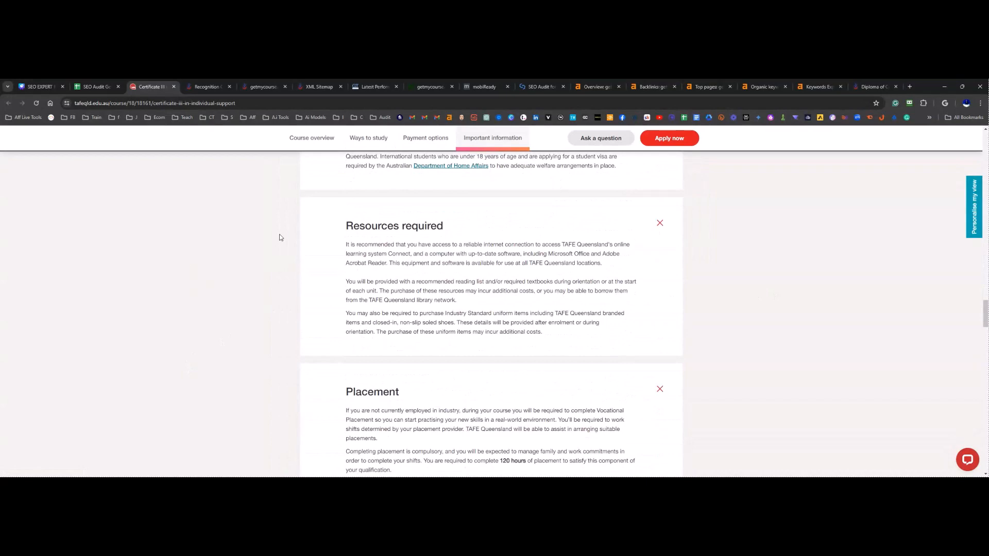
Step: Return to the start of the audit spreadsheet's Keyword Research sheet and bring up the Notepad business notes with the client's target keywords
left_click(102, 91)
left_click(86, 471)
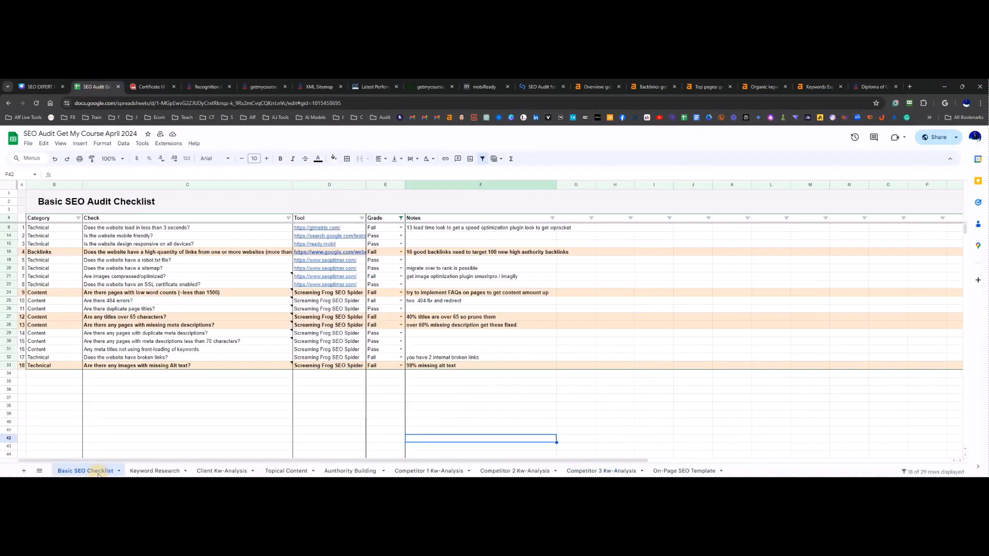
left_click(140, 473)
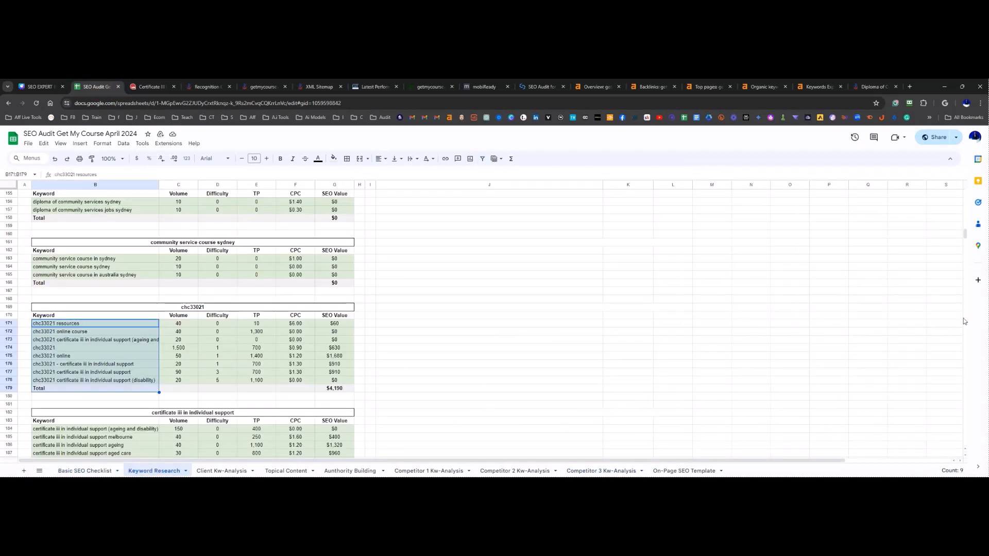
left_click_drag(965, 235, 964, 193)
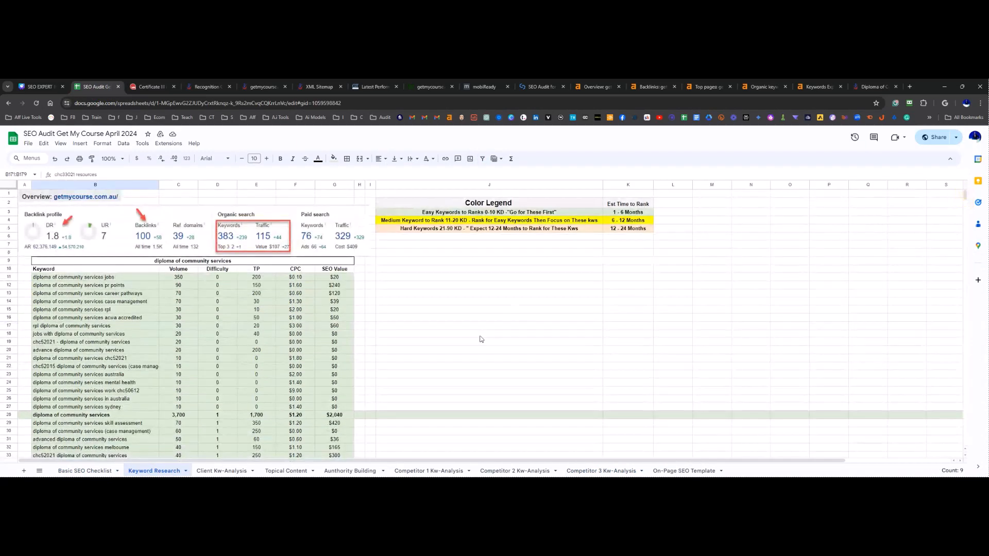
left_click(520, 486)
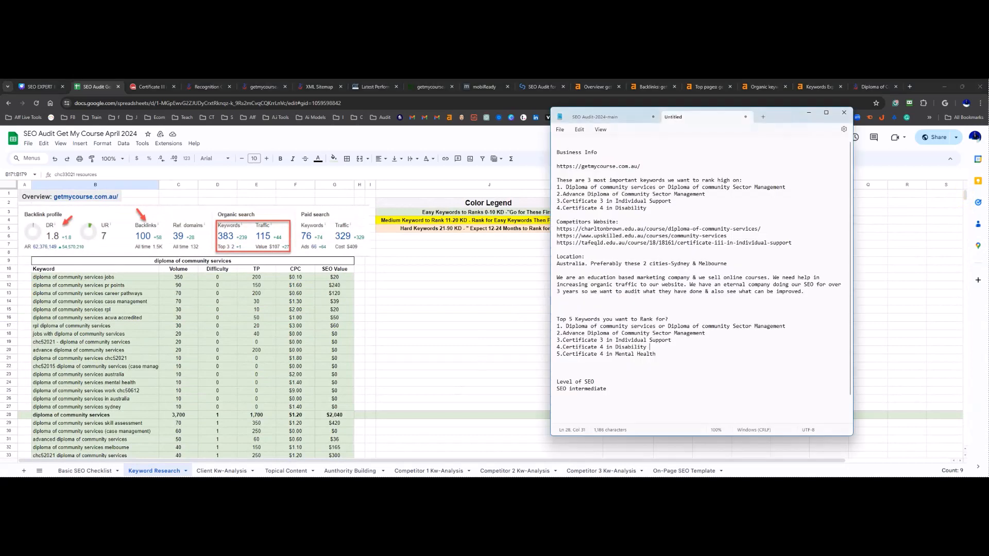
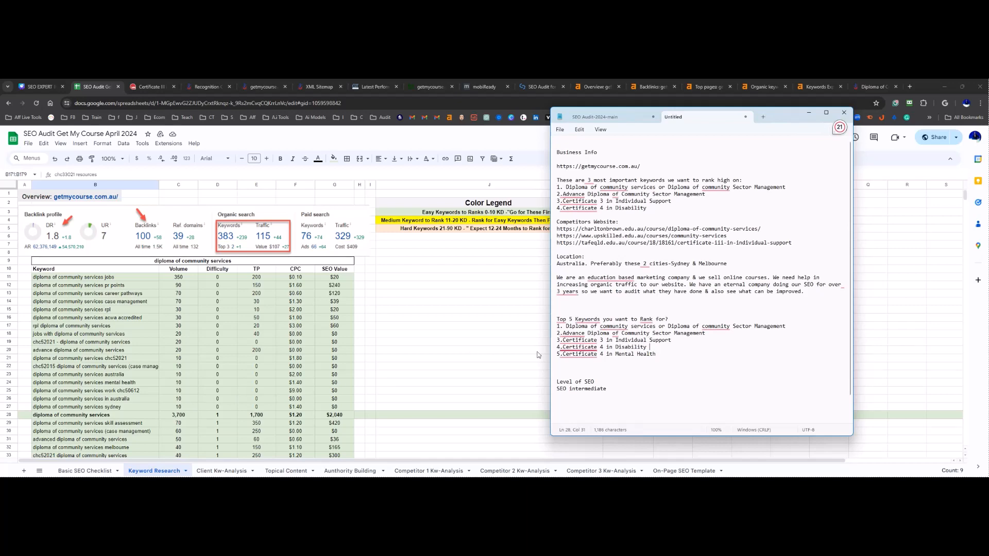
Step: Widen the Keyword column on the Keyword Research sheet so the long "diploma community services online" keywords fit
left_click(194, 392)
scroll(155, 412, "down", 5)
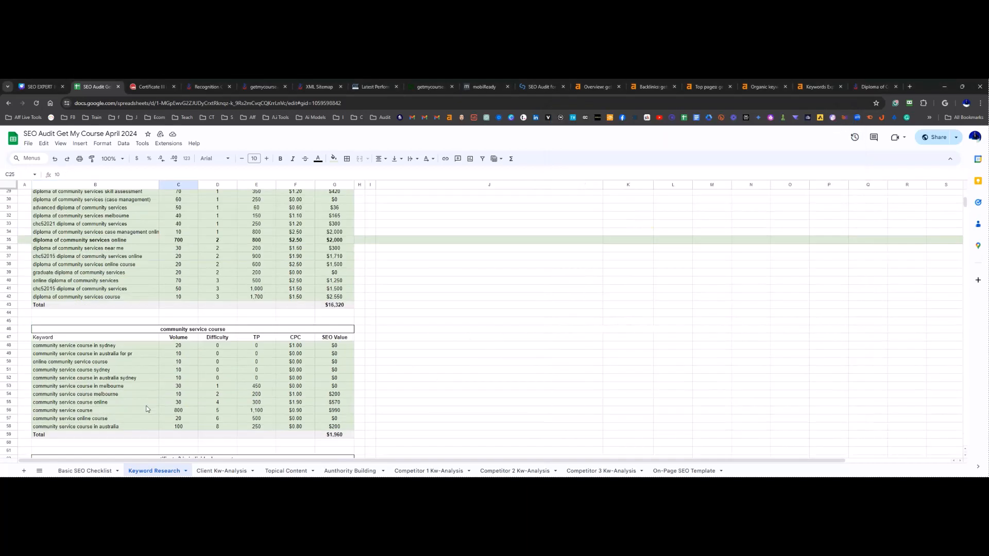
scroll(147, 409, "down", 10)
scroll(146, 410, "down", 8)
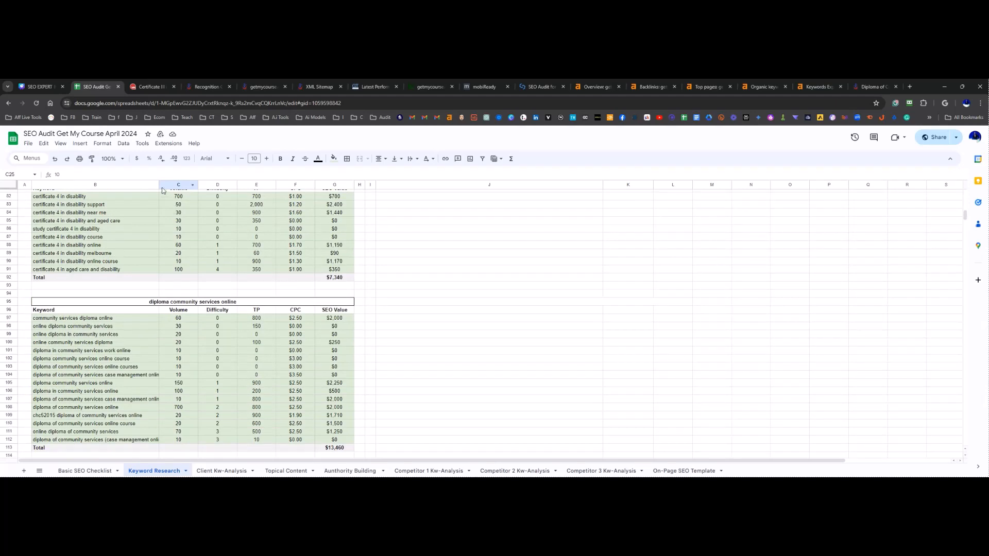
left_click_drag(160, 187, 190, 188)
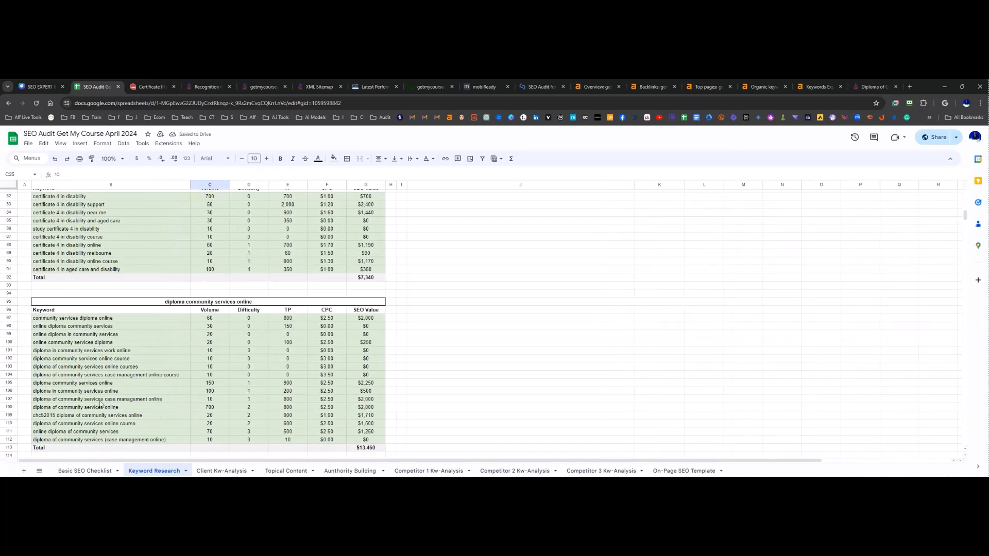
Step: Highlight the "advanced diploma of community sector management" keyword row with a light green fill and bold text
scroll(98, 402, "down", 3)
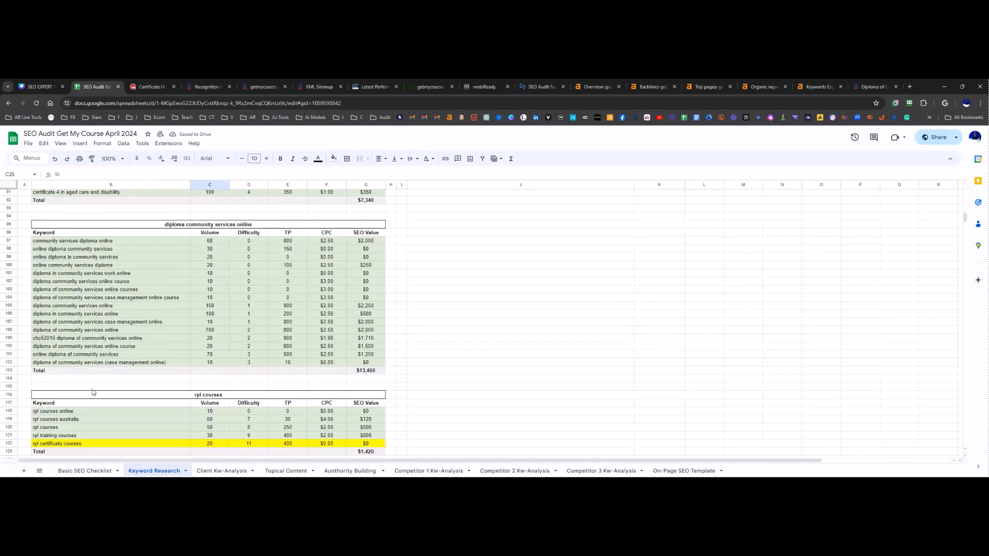
scroll(94, 392, "down", 8)
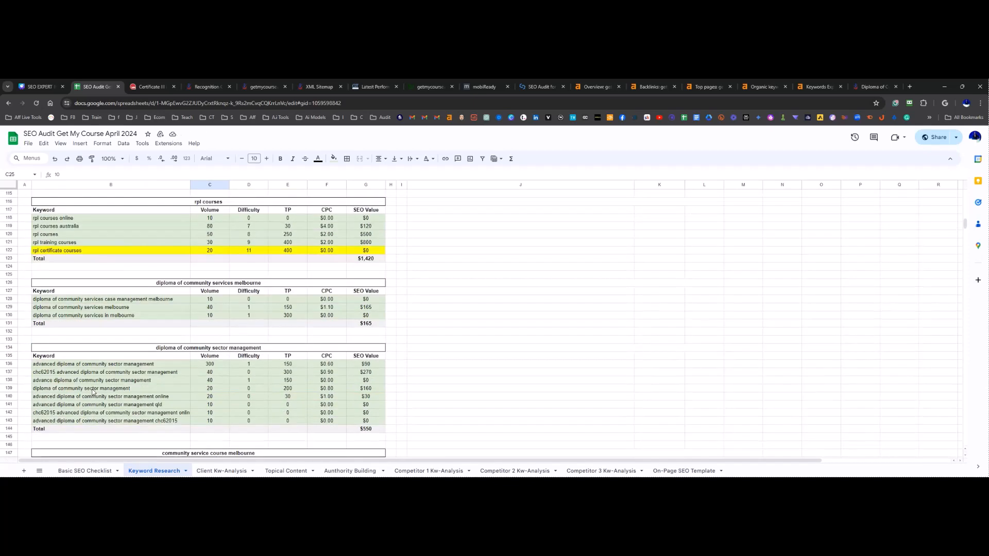
left_click(9, 364)
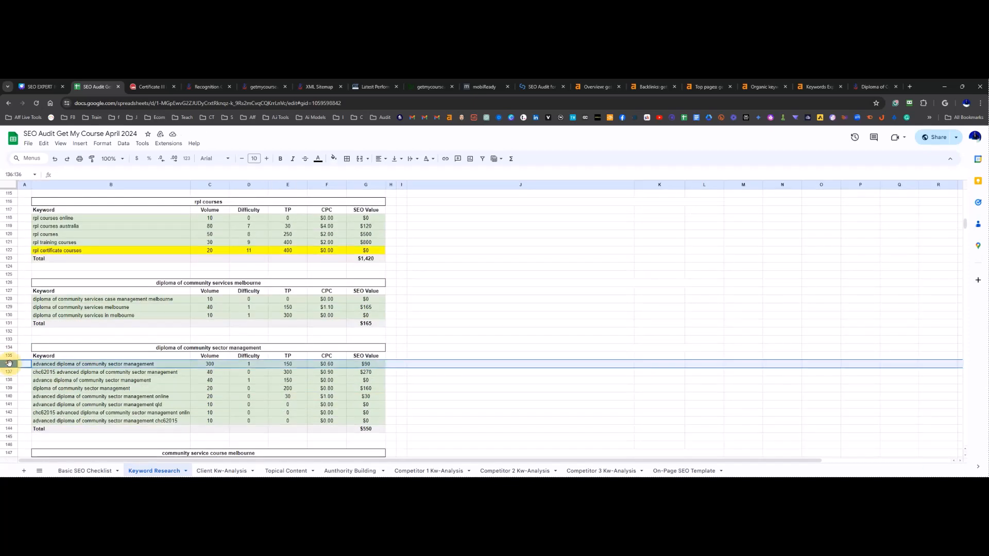
left_click(335, 159)
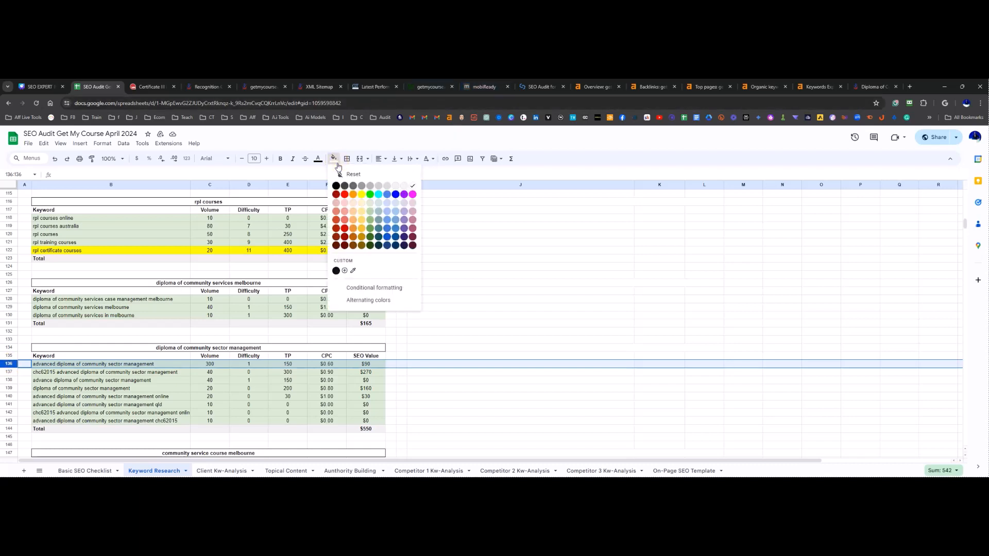
left_click(371, 203)
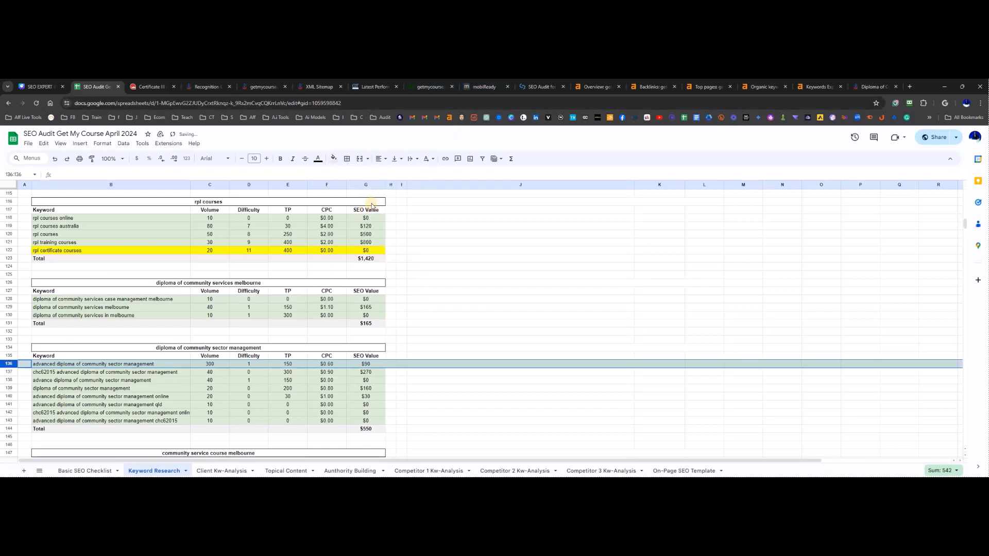
left_click(280, 159)
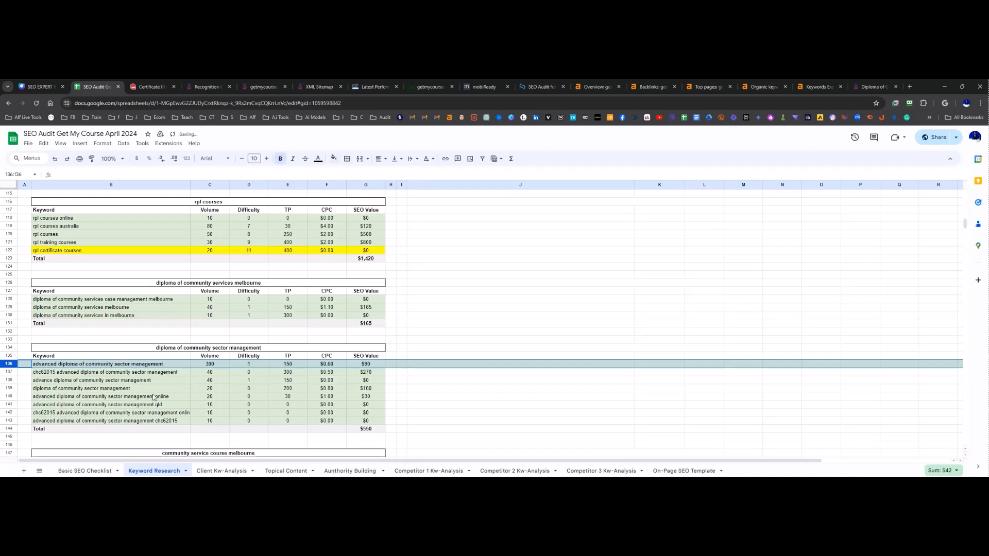
left_click(149, 366)
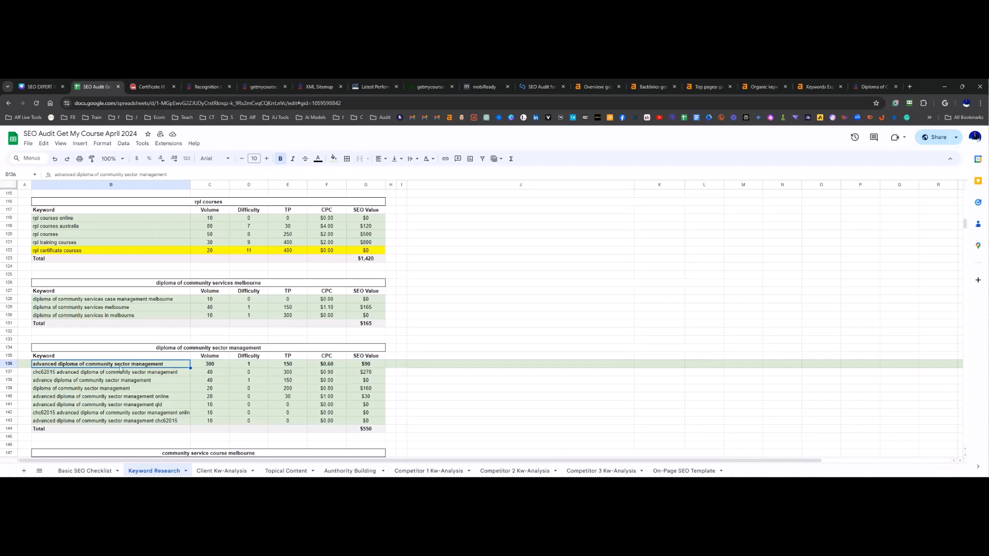
Step: Open the landing page ranking for "advanced diploma in community services" from its URL on the Client Kw-Analysis sheet
left_click(221, 471)
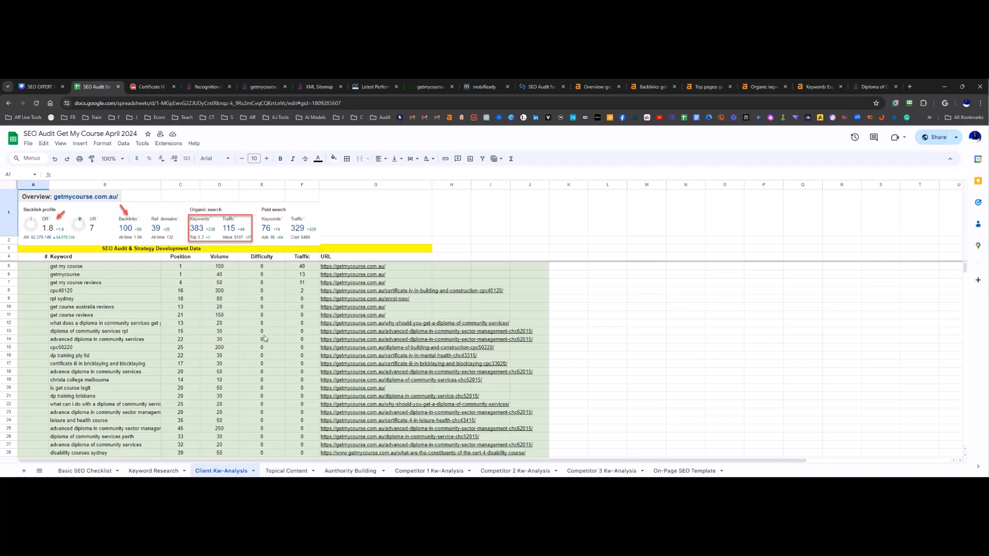
left_click(180, 341)
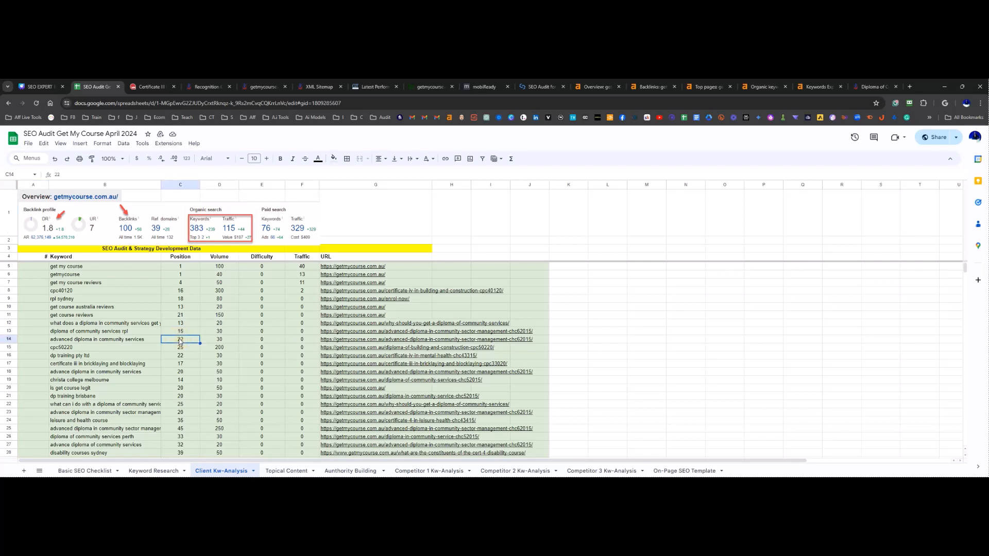
left_click(159, 341)
left_click(187, 342)
left_click(357, 341)
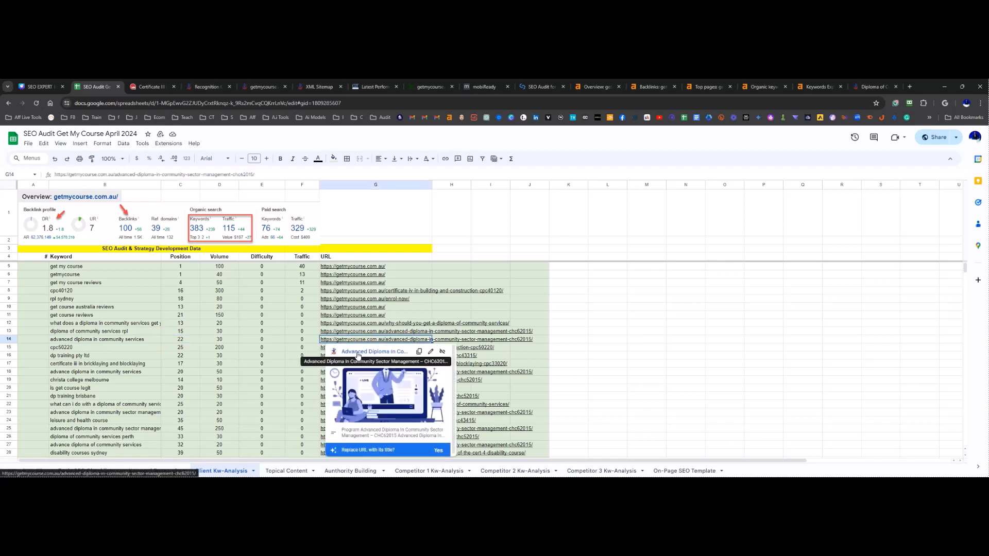
left_click(359, 354)
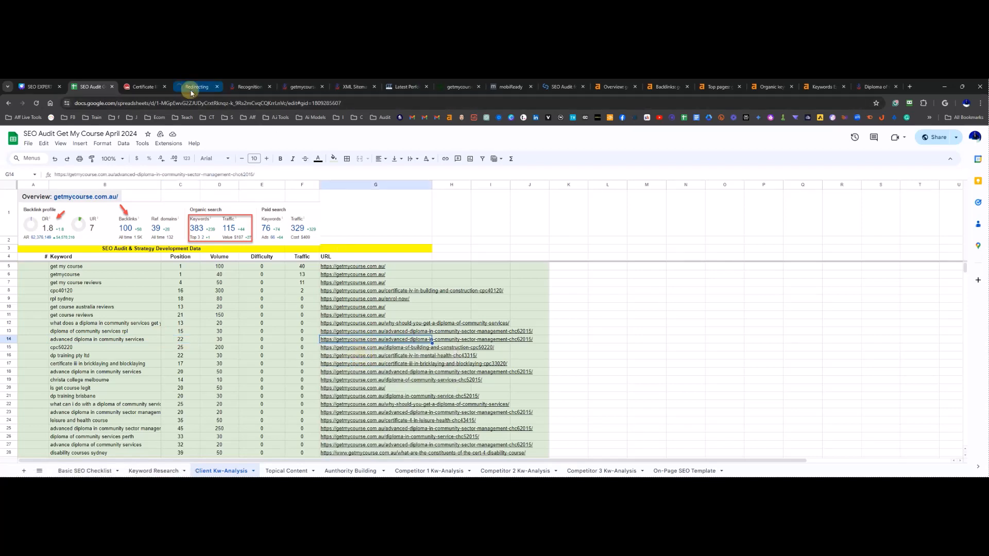
left_click(194, 87)
Step: Review the Get My Course advanced diploma page from its introduction through the enrolment bullets, eligibility form and How It Works section
scroll(194, 378, "down", 10)
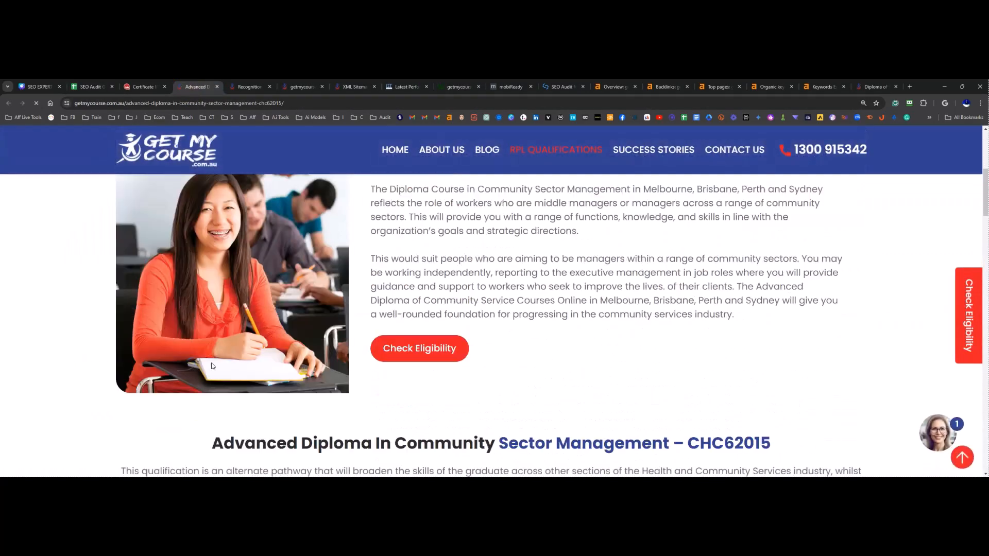
scroll(212, 363, "down", 10)
scroll(210, 360, "up", 10)
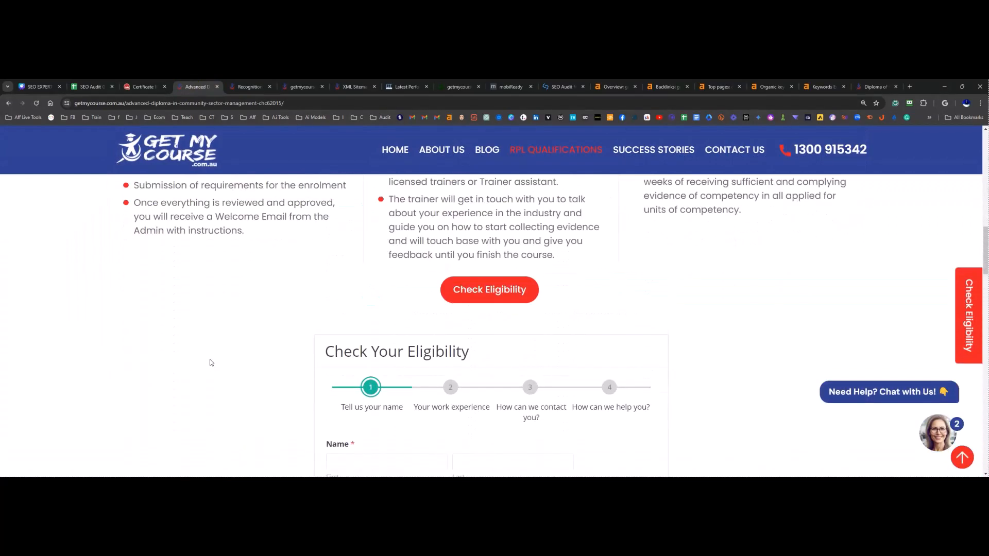
scroll(208, 354, "up", 7)
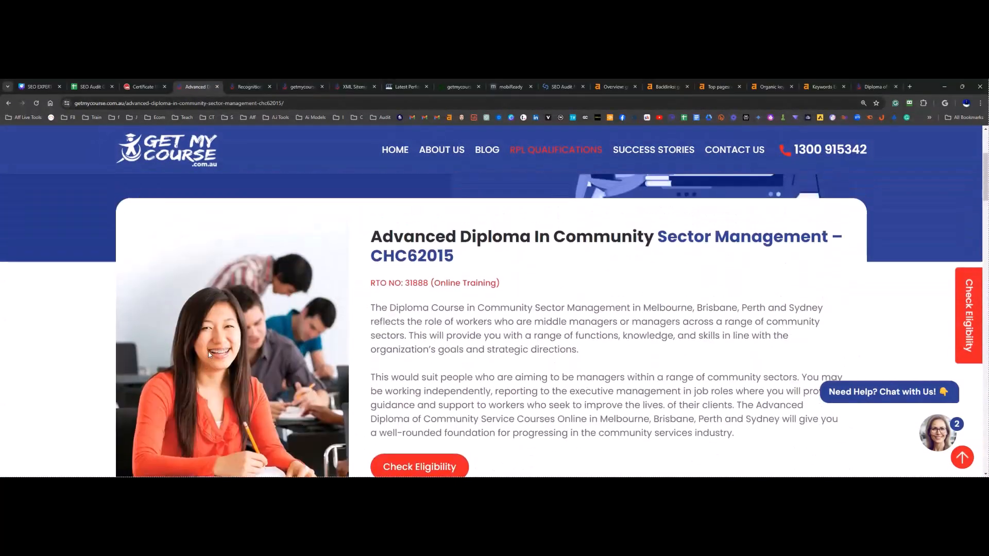
scroll(208, 351, "down", 3)
scroll(208, 354, "up", 3)
scroll(599, 379, "down", 5)
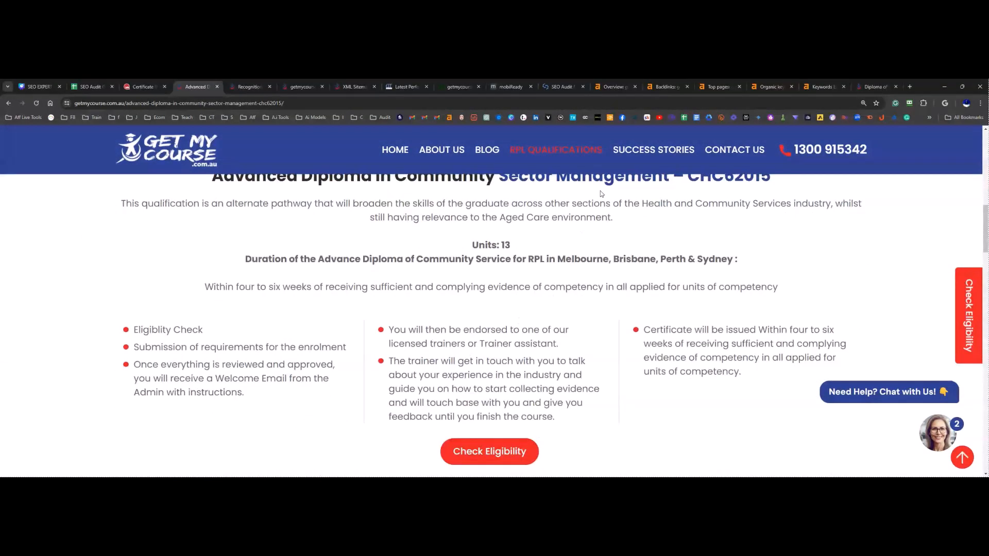
scroll(399, 359, "down", 4)
scroll(407, 373, "down", 3)
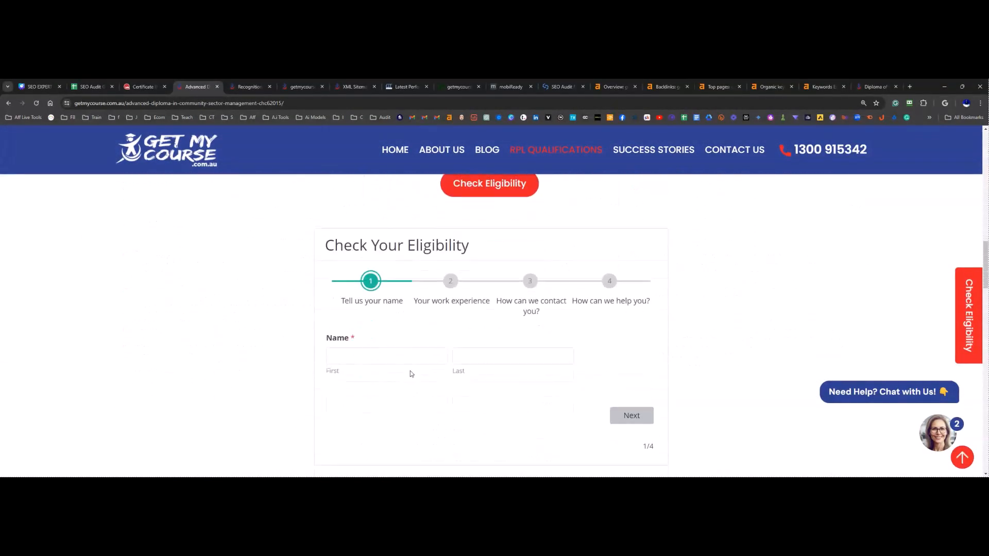
scroll(404, 369, "down", 3)
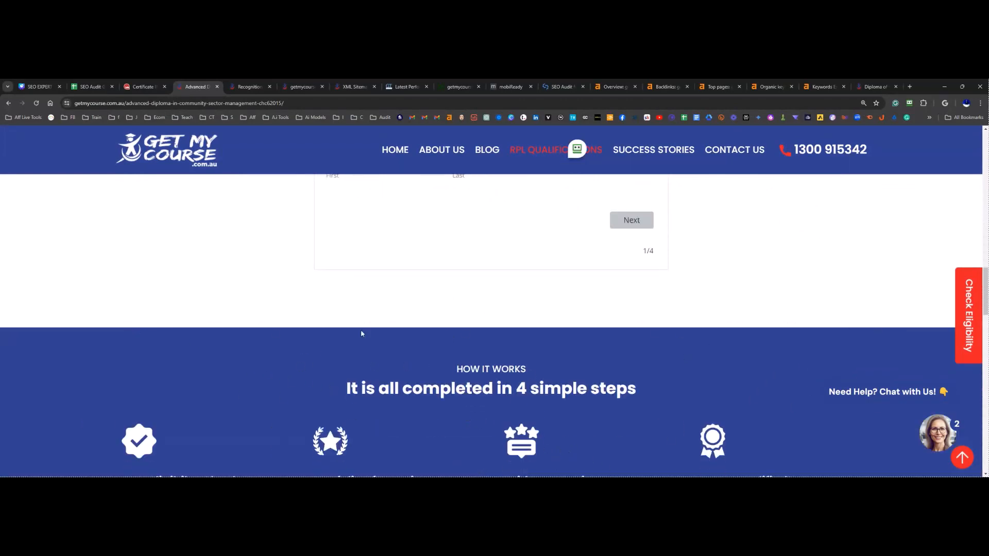
Step: Re-examine the page's introductory text, units and duration details, and enrolment bullets for content depth
scroll(228, 307, "up", 1)
scroll(228, 309, "up", 15)
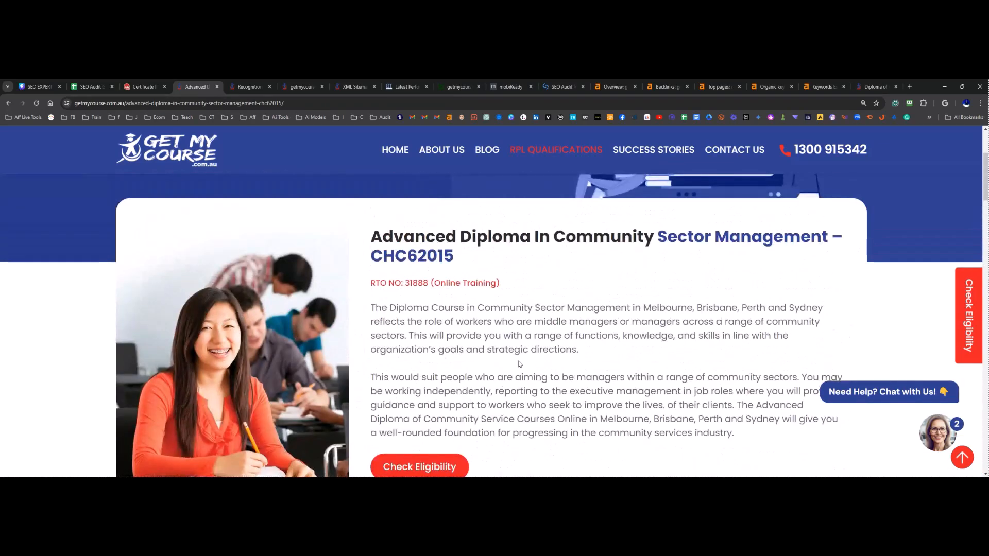
scroll(510, 368, "down", 5)
scroll(504, 375, "up", 5)
scroll(579, 344, "down", 5)
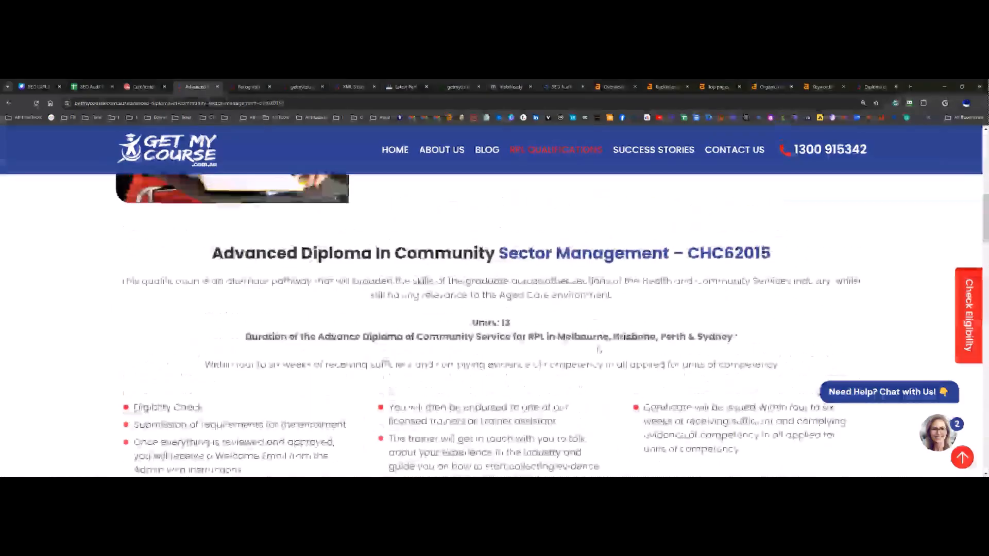
scroll(597, 347, "down", 3)
scroll(598, 348, "up", 3)
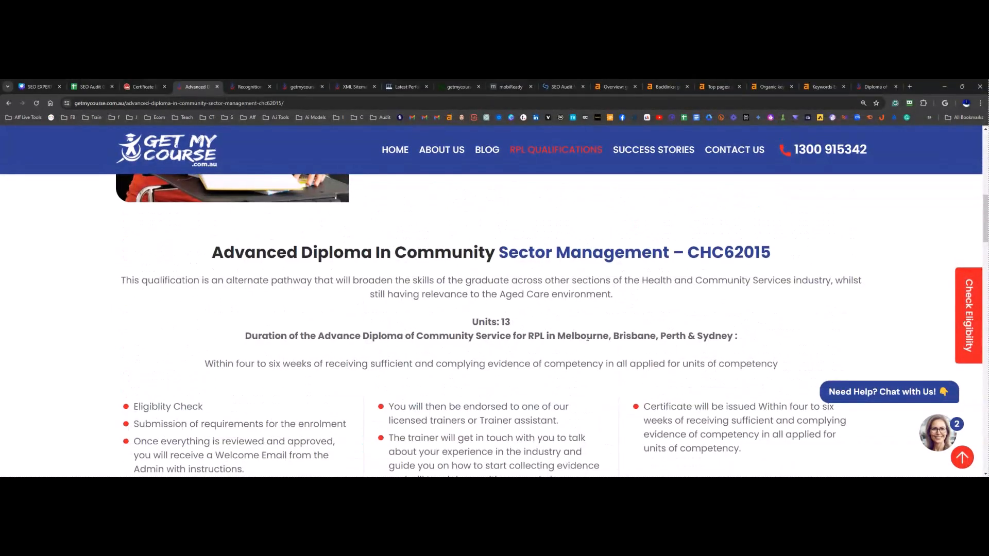
scroll(611, 348, "down", 3)
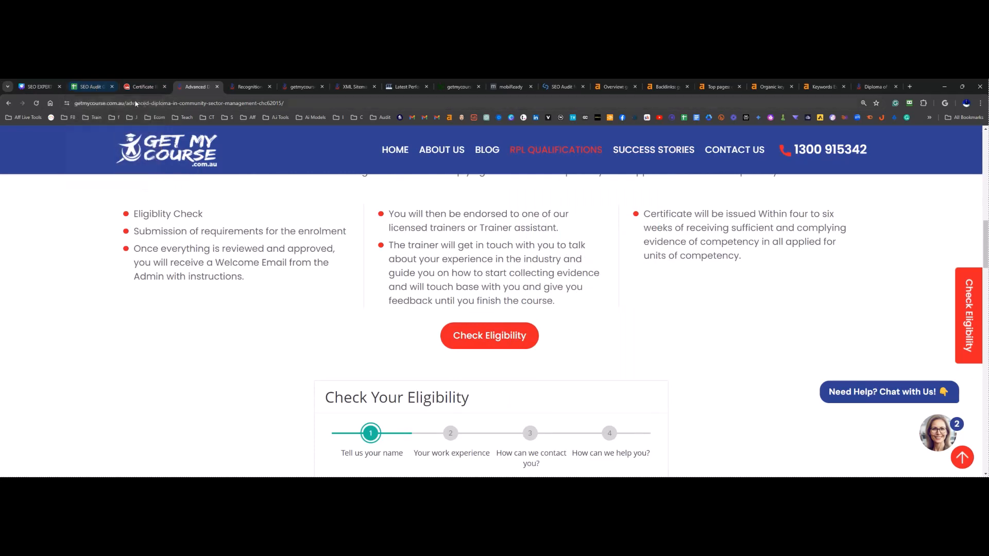
Step: Return to the audit spreadsheet and bold the "advanced diploma in community services" row on the Client Kw-Analysis sheet
left_click(91, 87)
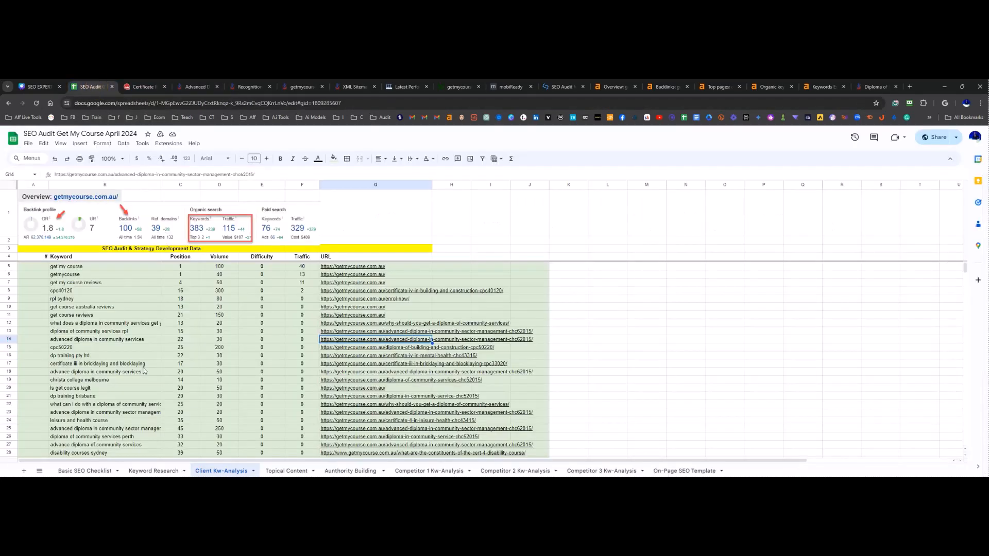
left_click(9, 339)
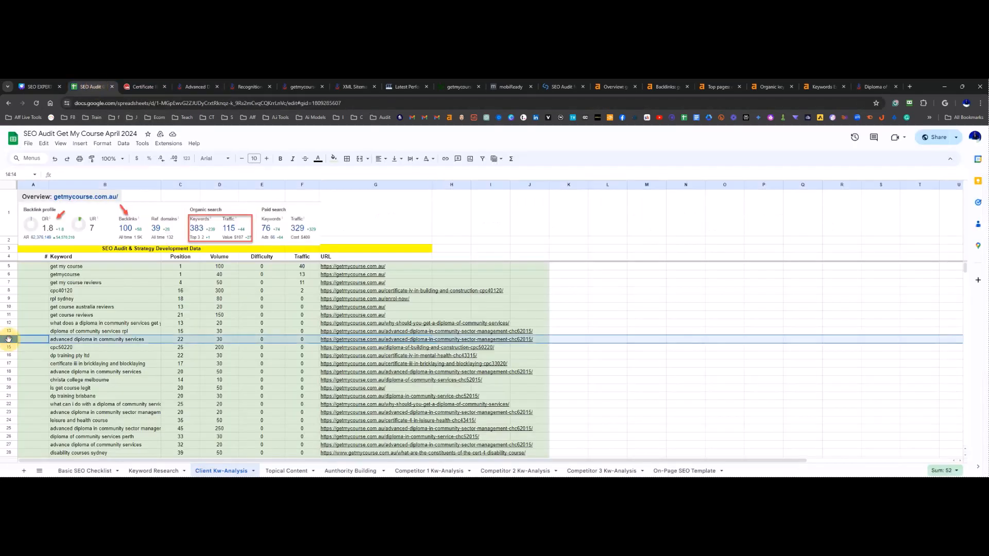
left_click(279, 159)
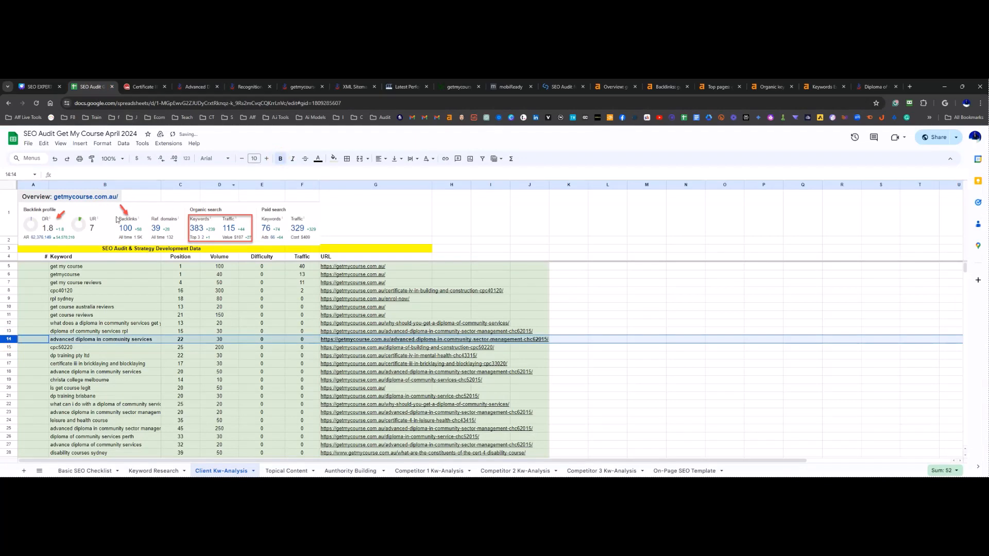
Step: Copy the "advanced diploma in community services" keyword and search Google for it in a new tab of the incognito window
left_click(96, 343)
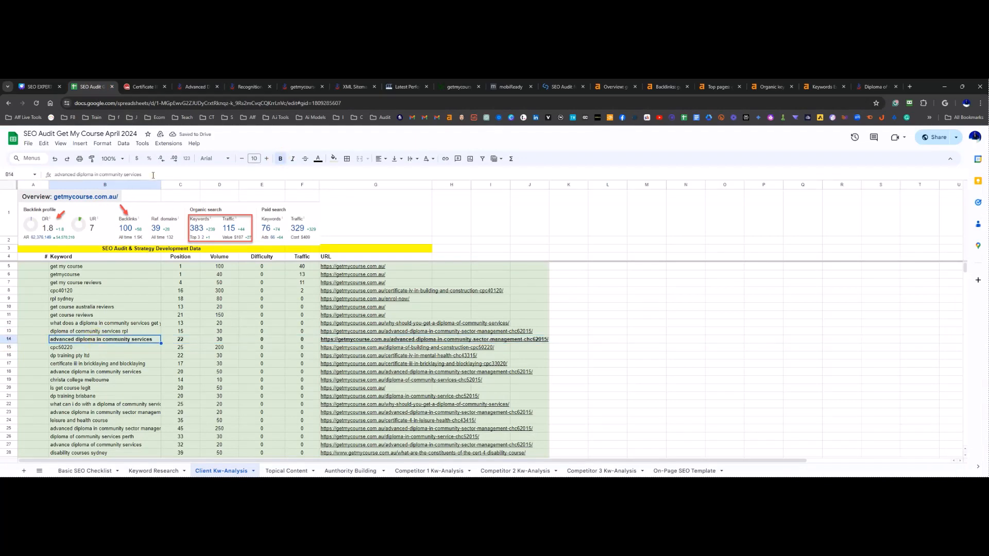
left_click_drag(149, 175, 51, 176)
right_click(110, 174)
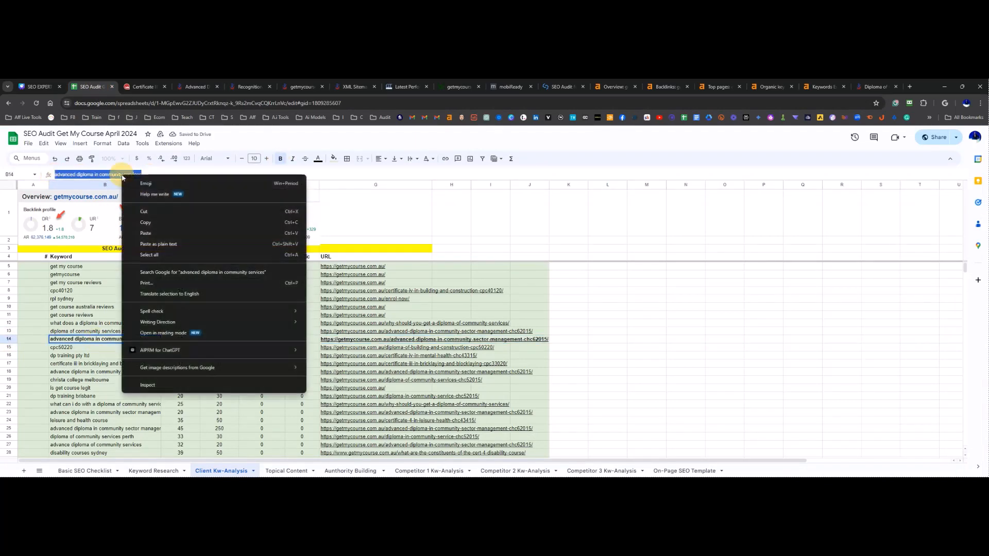
left_click(152, 225)
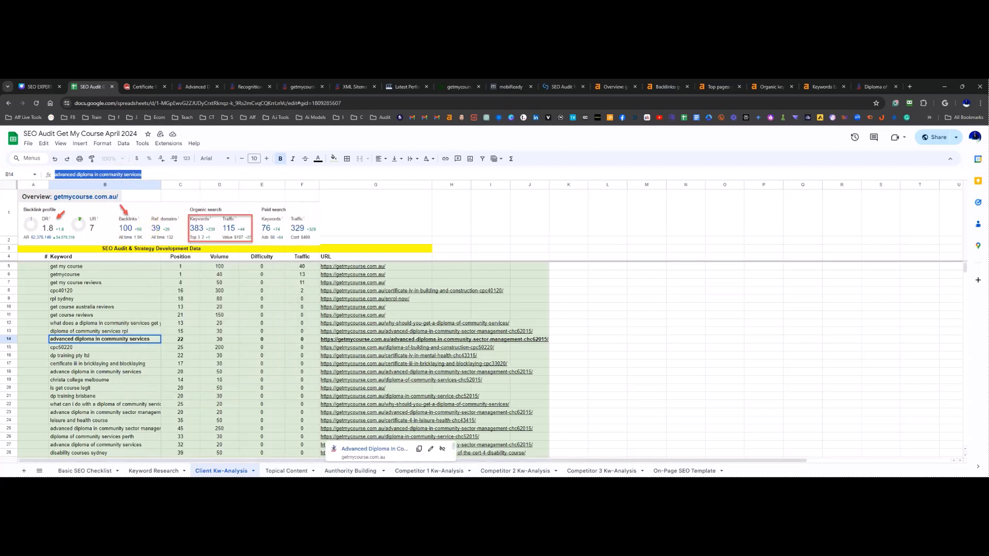
left_click(534, 457)
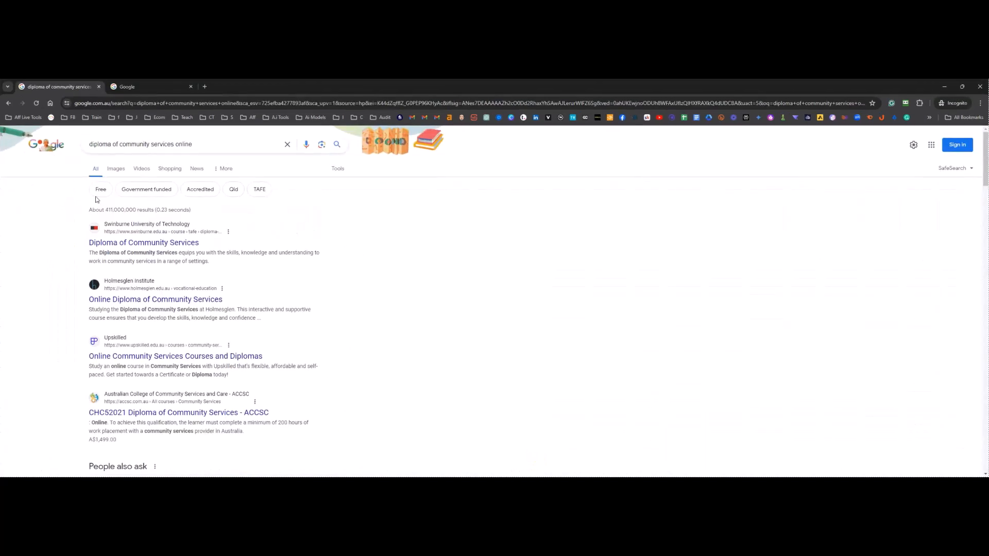
middle_click(50, 153)
left_click(221, 86)
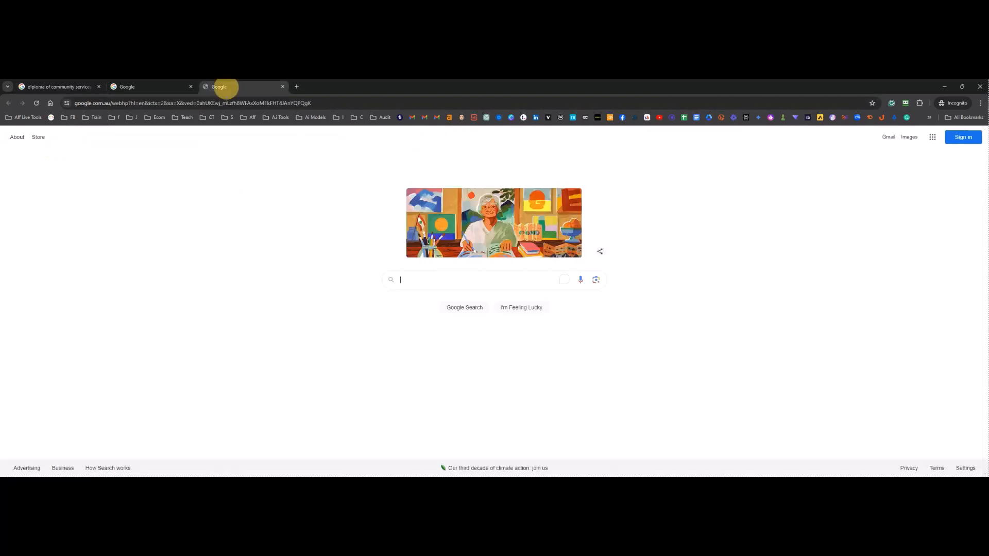
right_click(428, 278)
left_click(442, 364)
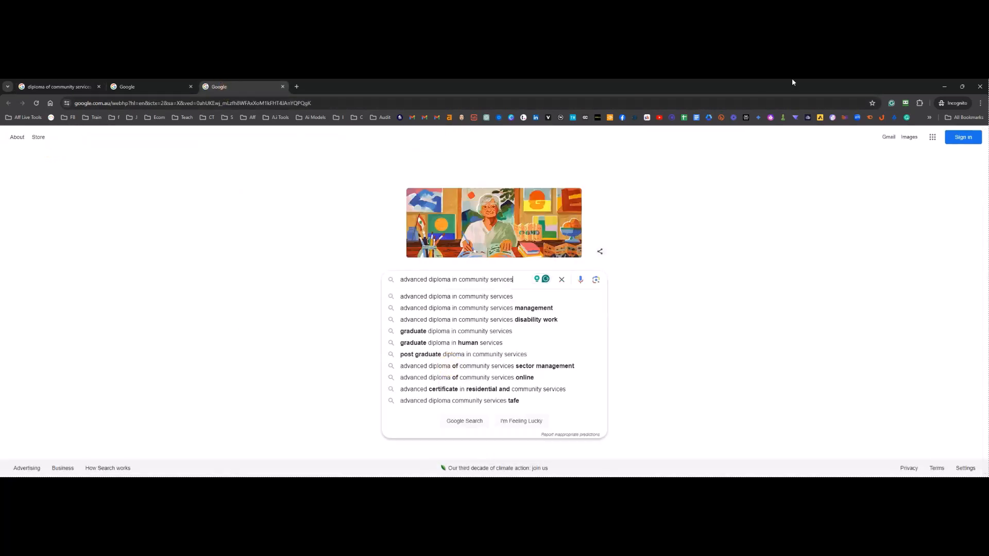
key("Return")
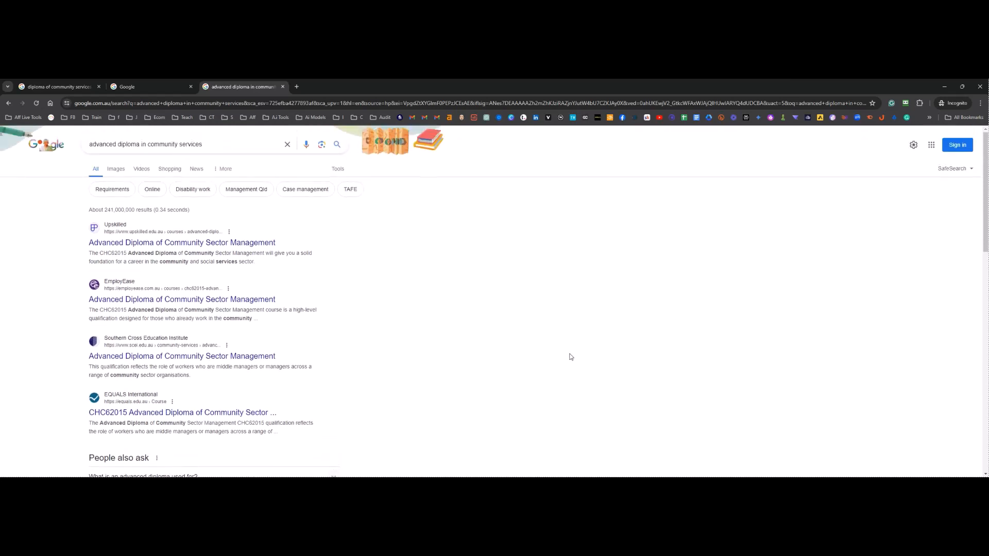
Step: Find the Get My Course listing in the Google results and check its ranking position against the other course providers
scroll(571, 357, "down", 5)
scroll(559, 393, "down", 3)
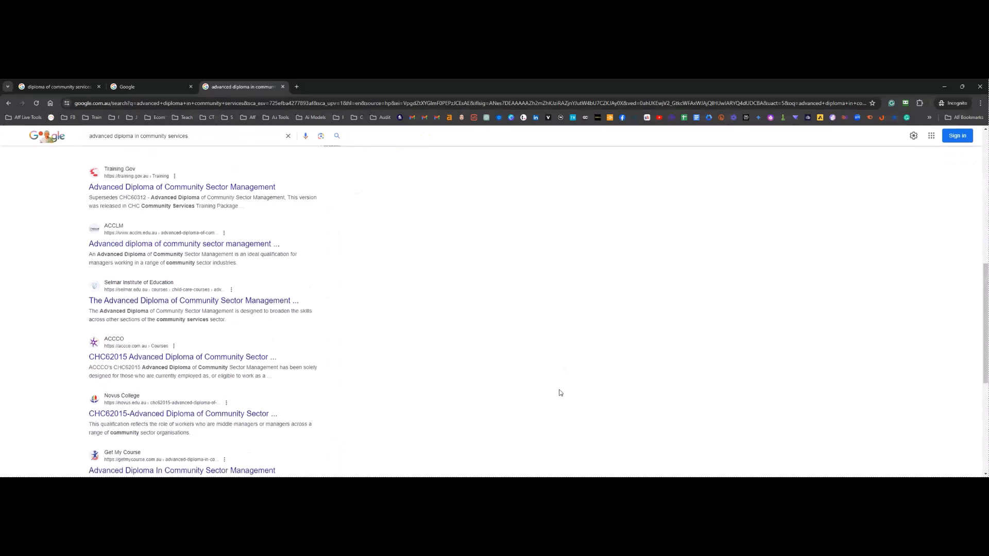
scroll(556, 390, "down", 3)
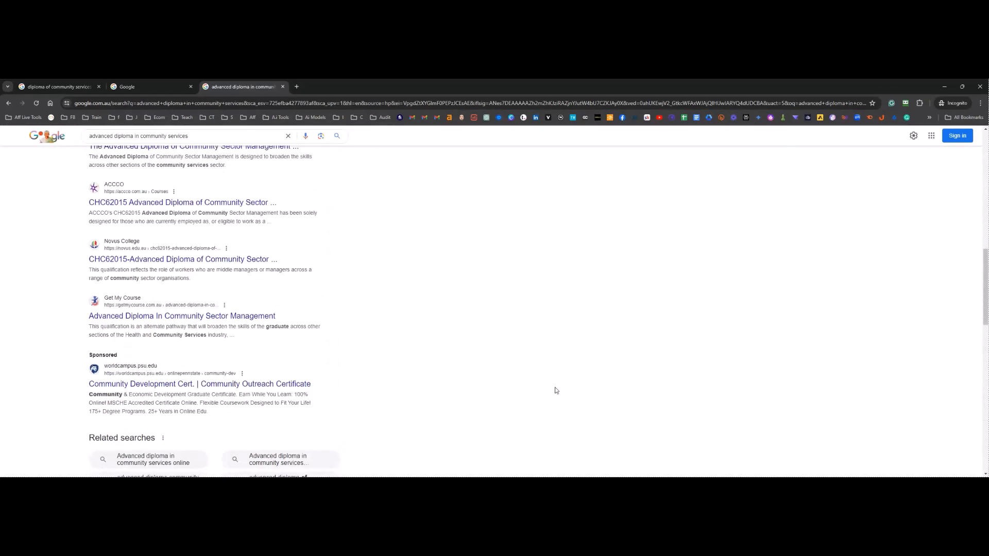
left_click_drag(303, 340, 9, 299)
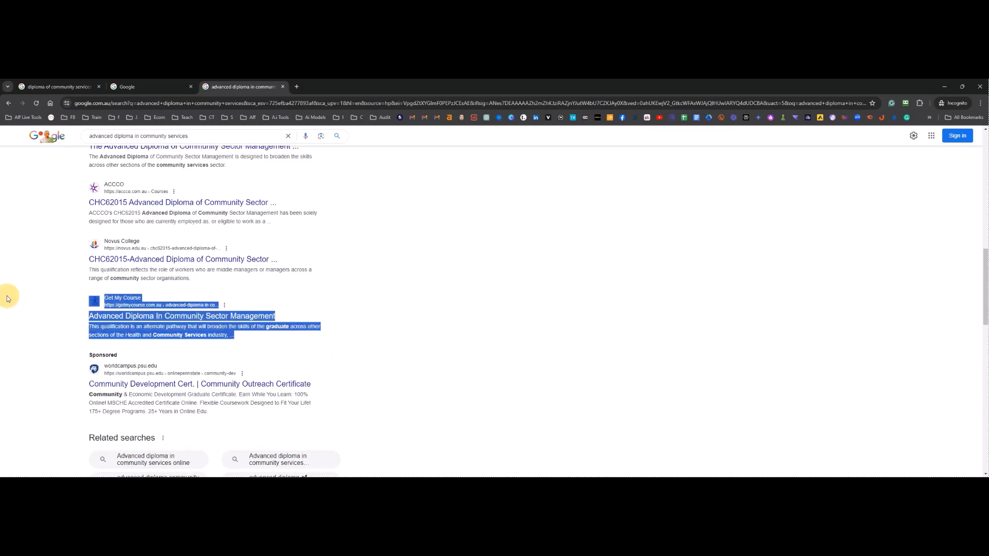
left_click(491, 380)
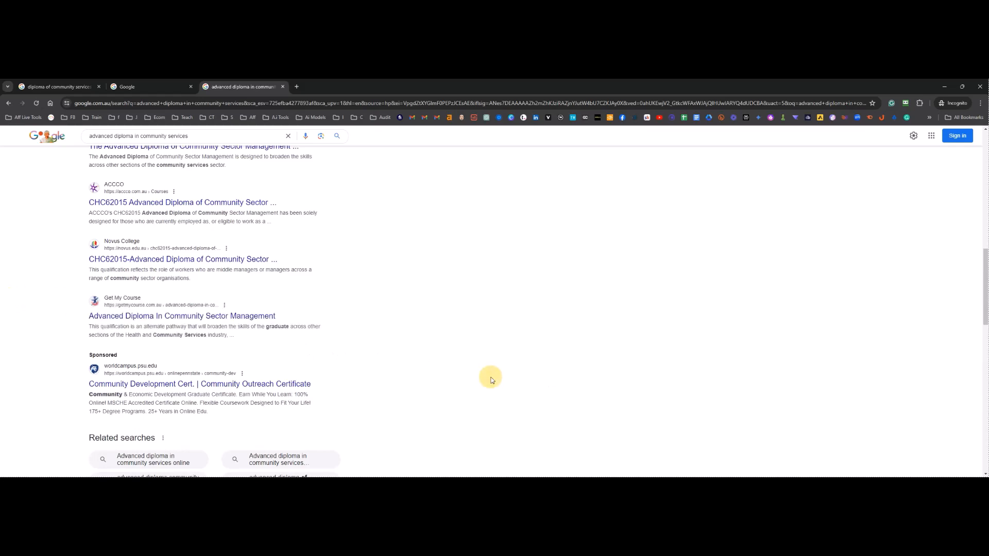
Step: Open Upskilled's Advanced Diploma of Community Sector Management result in a separate tab
scroll(491, 379, "up", 15)
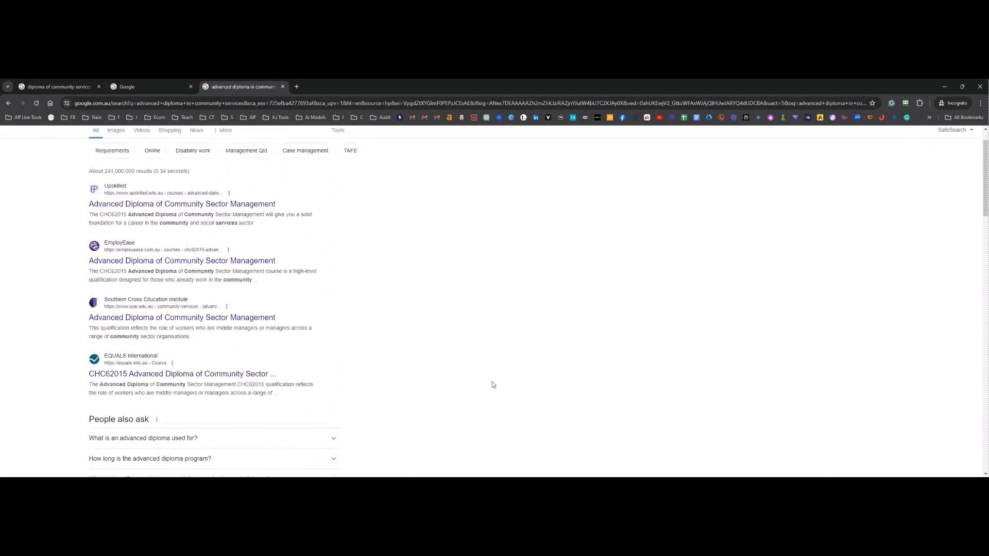
right_click(234, 243)
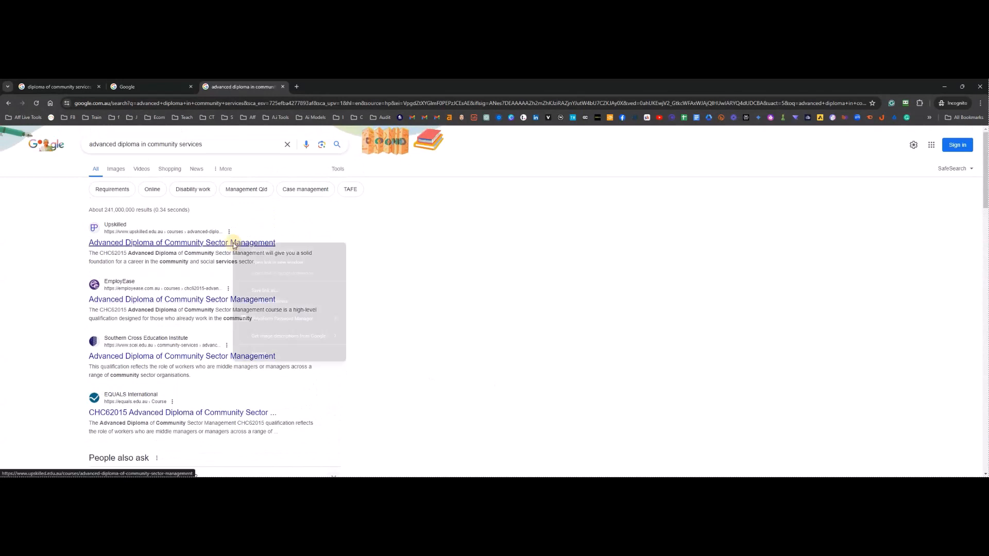
left_click(273, 252)
left_click(335, 85)
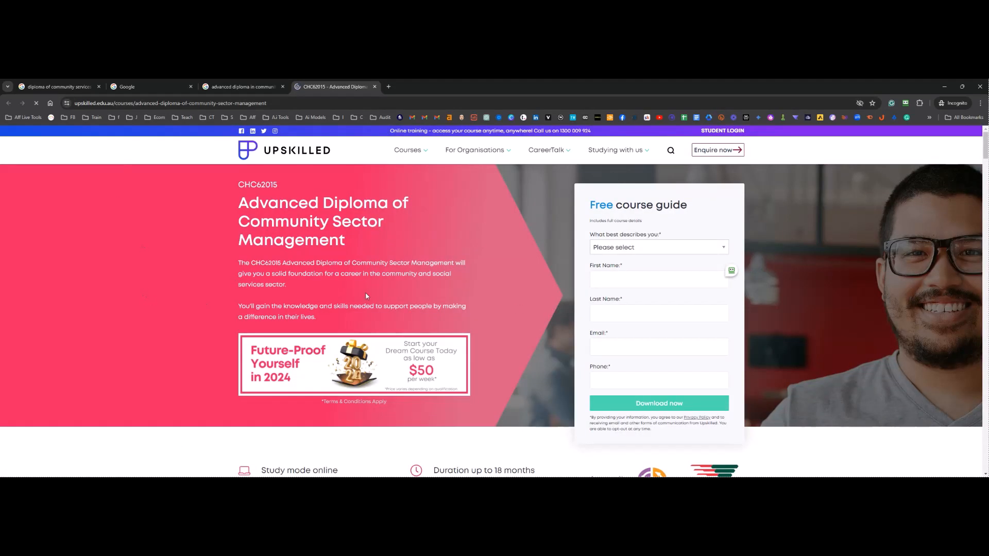
Step: Examine Upskilled's course page from the free course guide form and its options through the course content to the footer, and close its tab
left_click(706, 247)
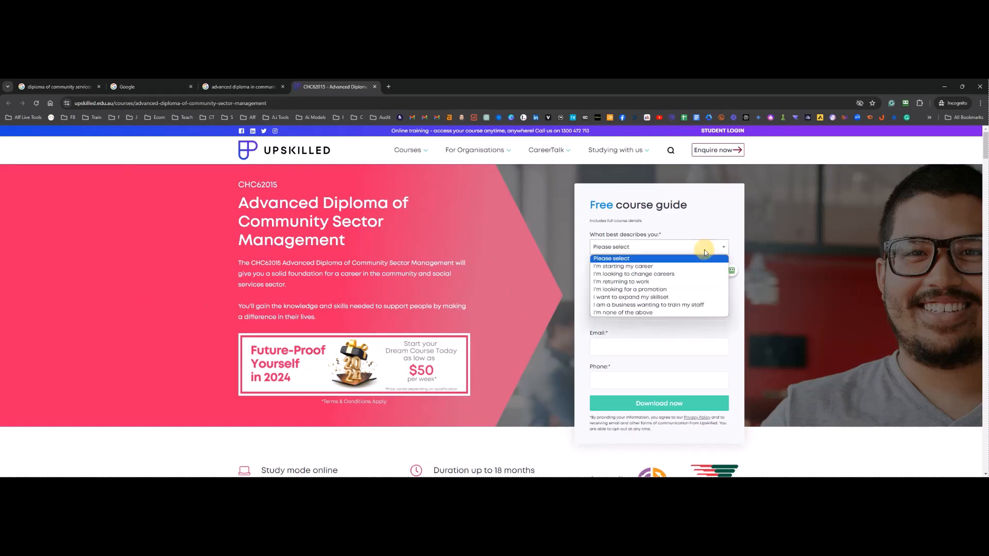
left_click(703, 250)
scroll(355, 216, "down", 15)
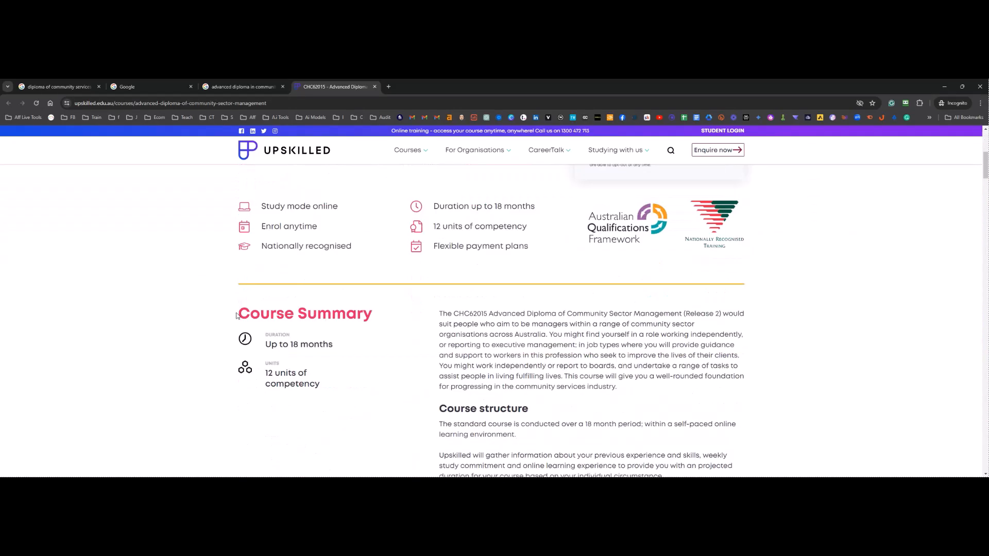
scroll(231, 318, "down", 20)
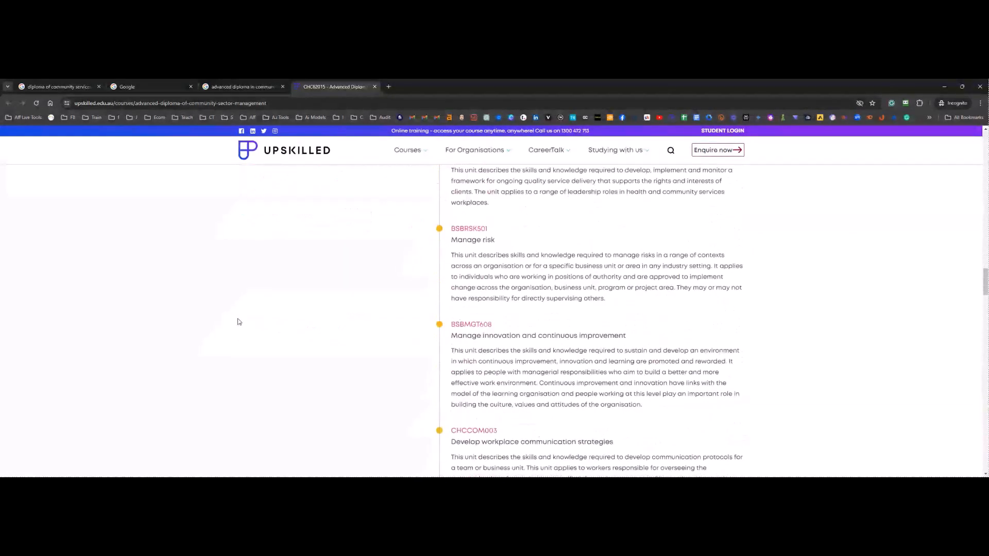
scroll(246, 320, "down", 20)
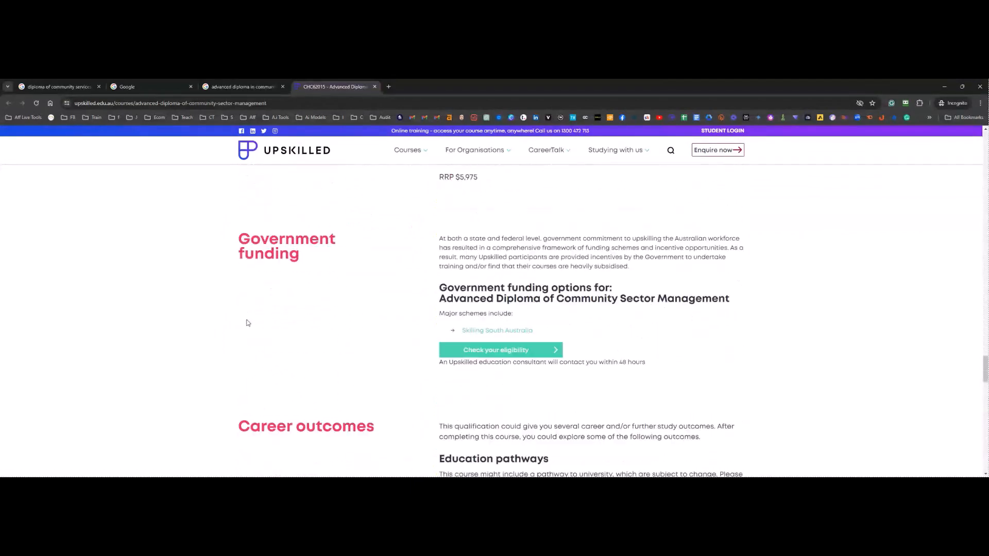
scroll(268, 312, "down", 10)
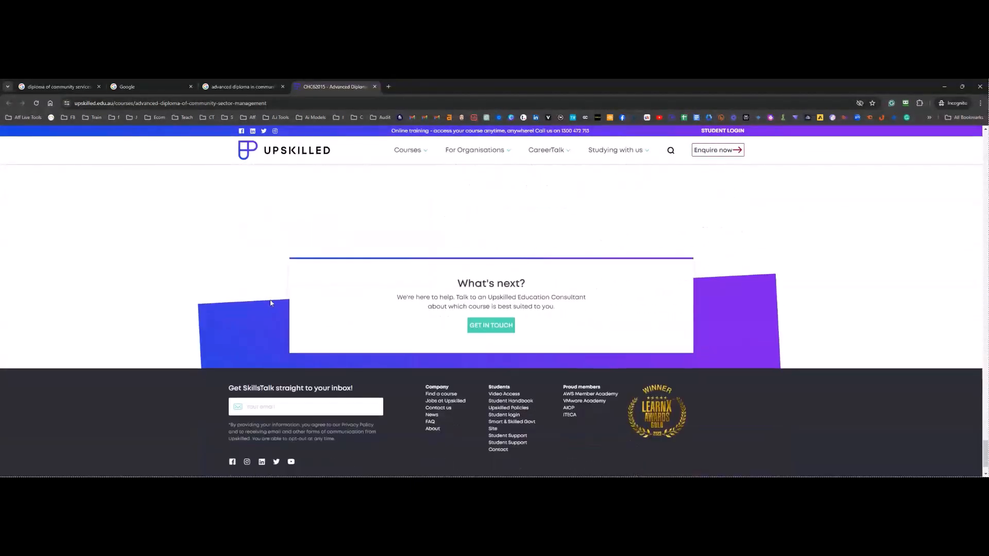
scroll(274, 300, "up", 6)
scroll(254, 273, "up", 20)
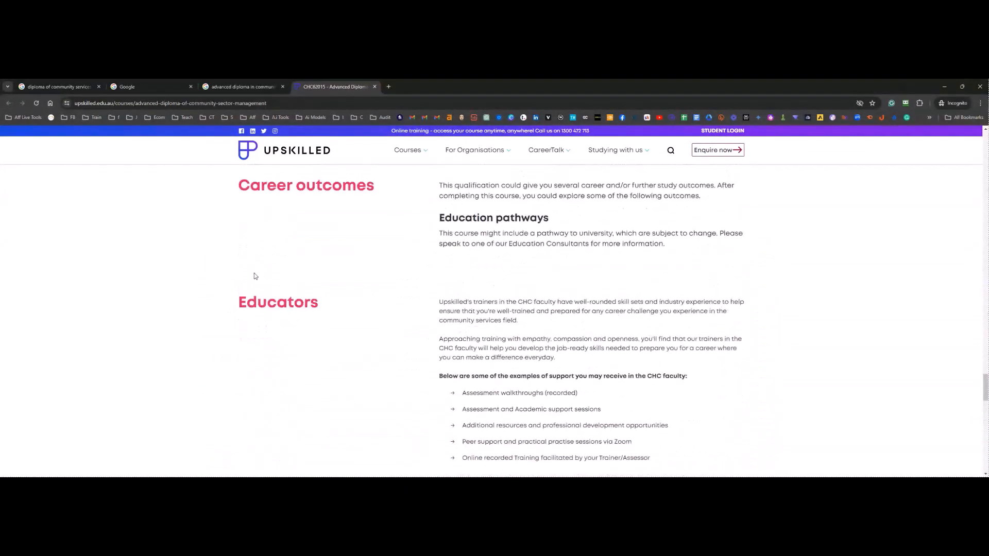
scroll(250, 269, "up", 15)
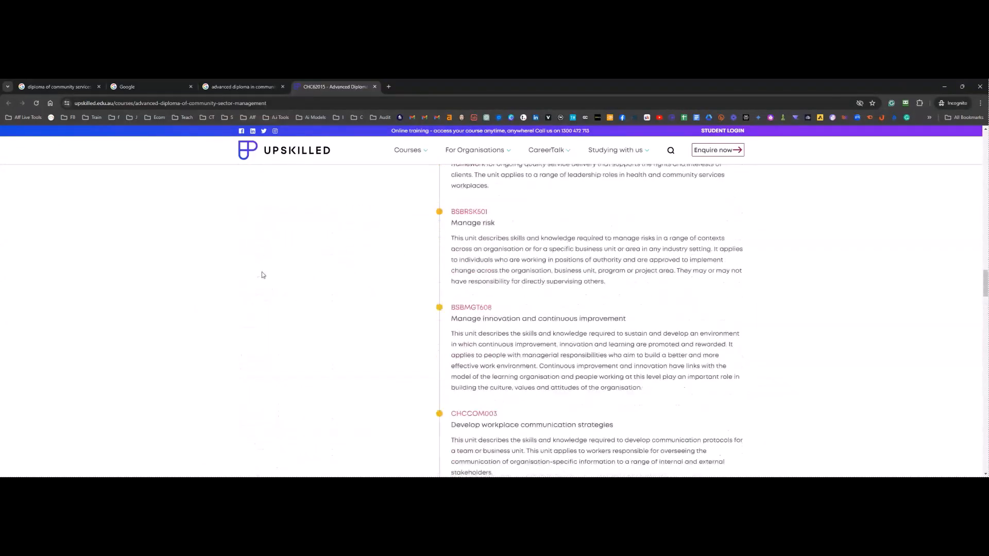
scroll(344, 278, "up", 20)
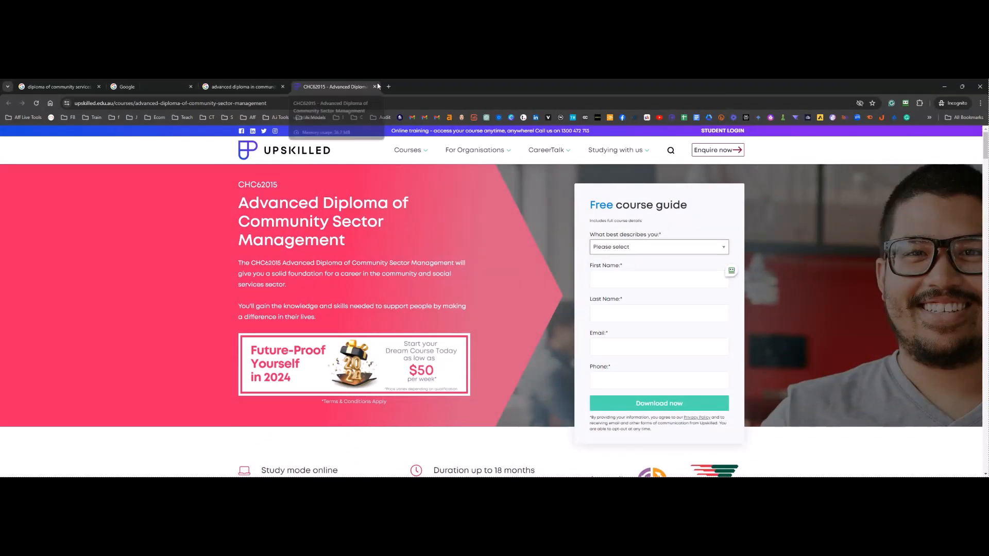
left_click(375, 87)
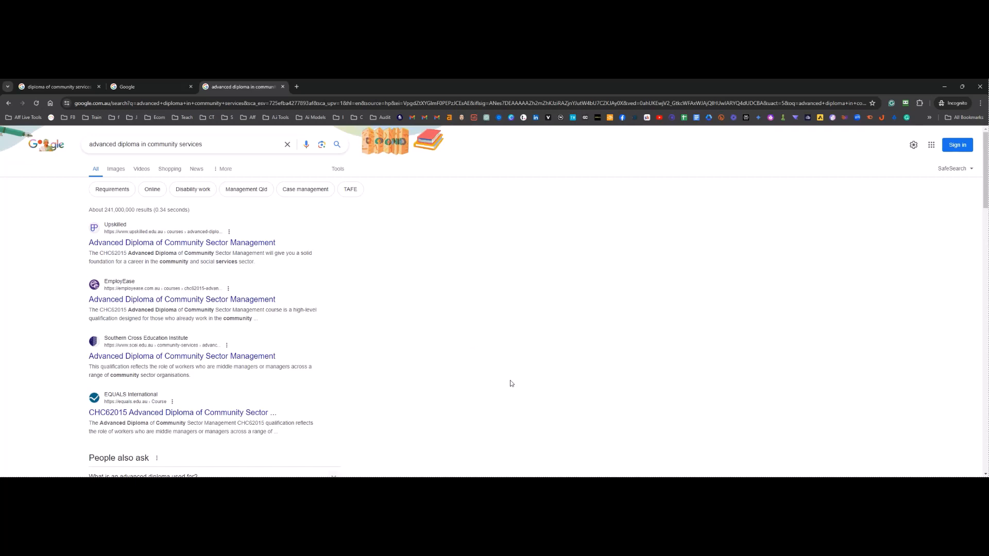
Step: Return to the audit spreadsheet, review the "advanced diploma in community services" row, and open the Basic SEO Checklist sheet
left_click(941, 86)
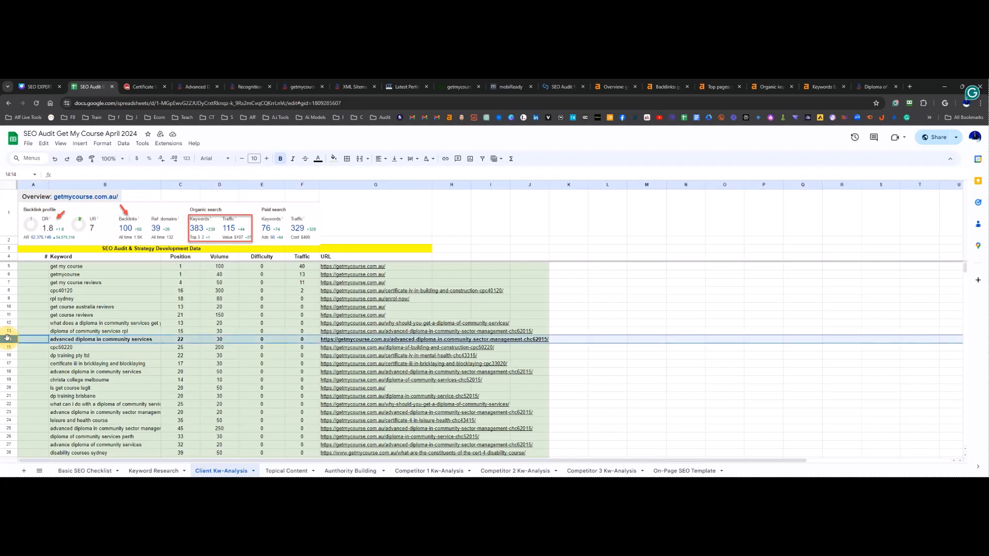
left_click(9, 339)
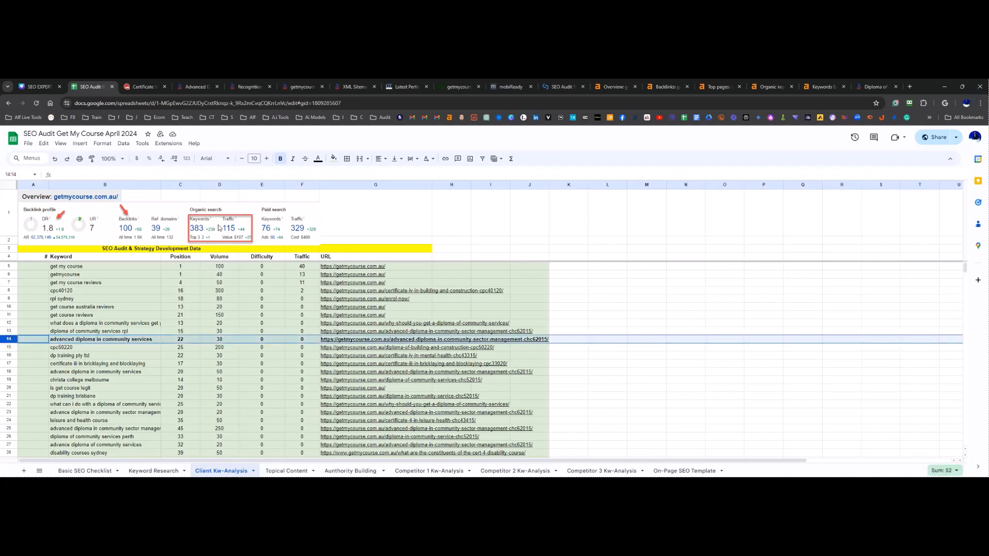
left_click(568, 380)
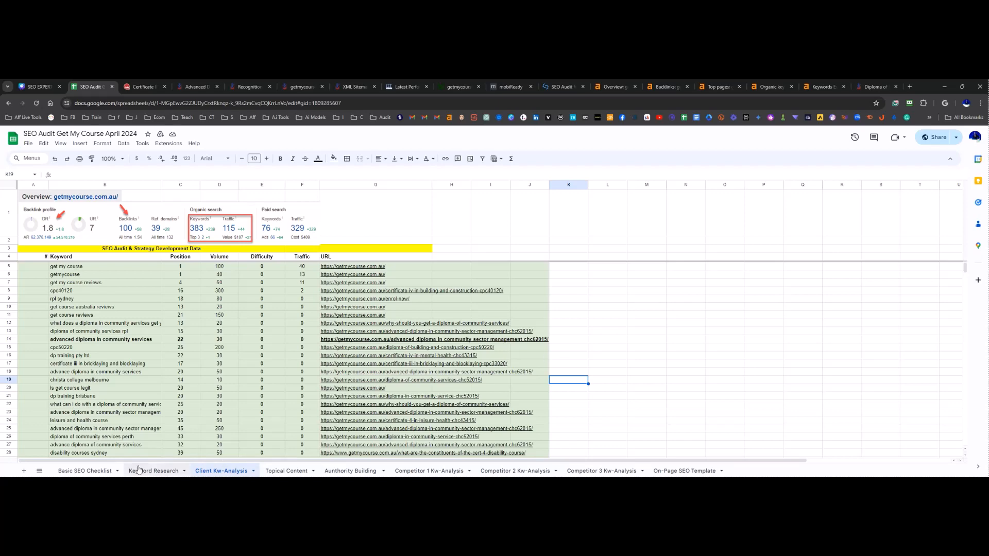
left_click(89, 470)
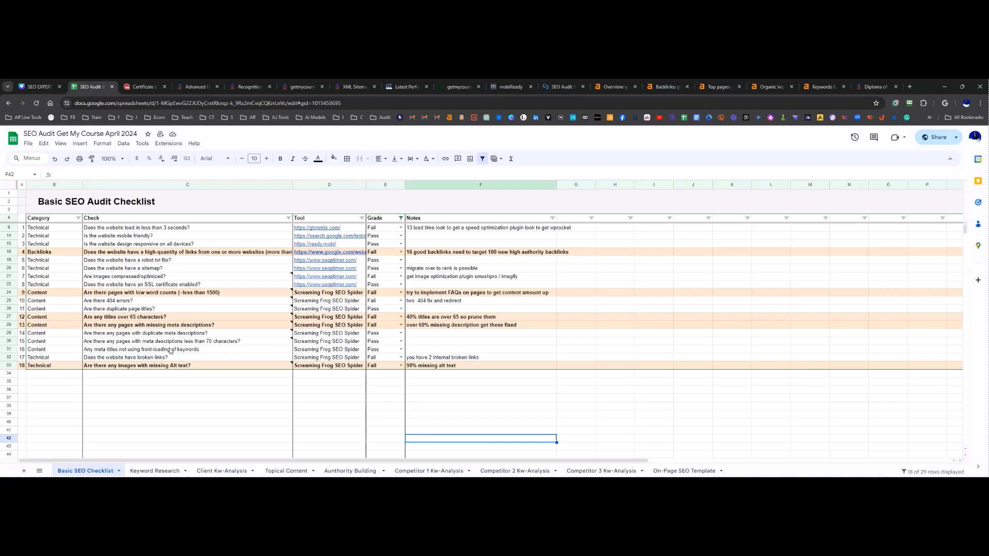
Step: Switch to the SEO EXPERT INTRO presentation in Canva and review the organic traffic charts on pages 4 to 7
left_click(45, 89)
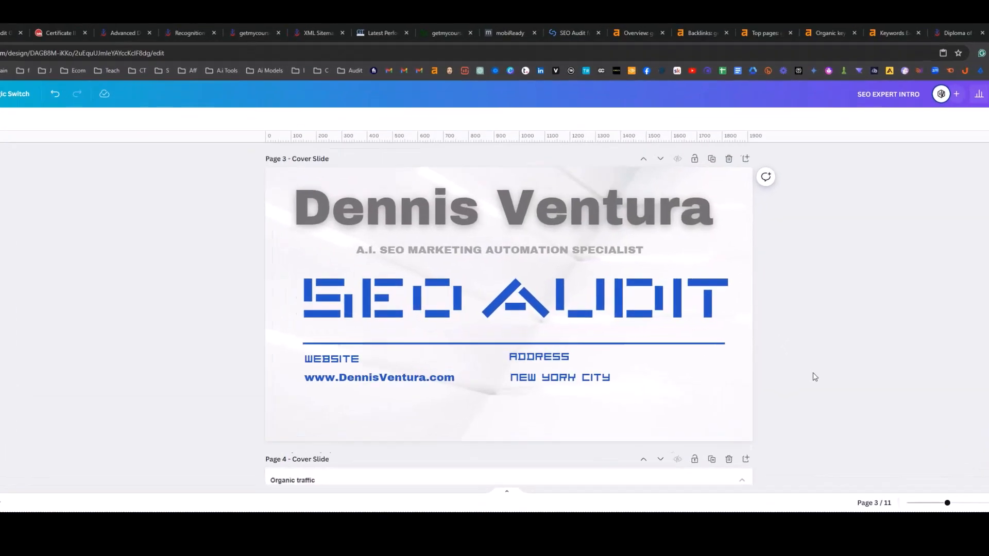
scroll(773, 368, "down", 3)
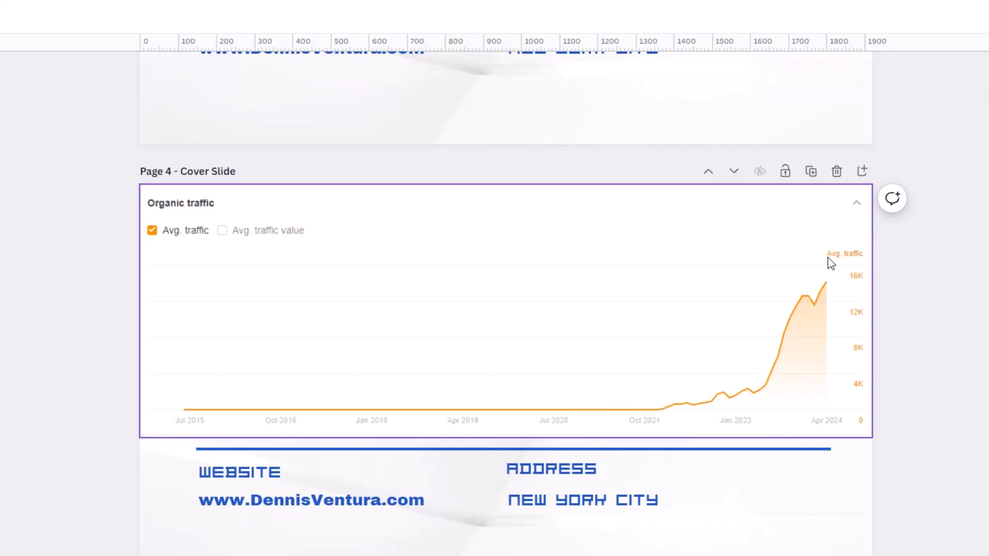
scroll(914, 386, "down", 8)
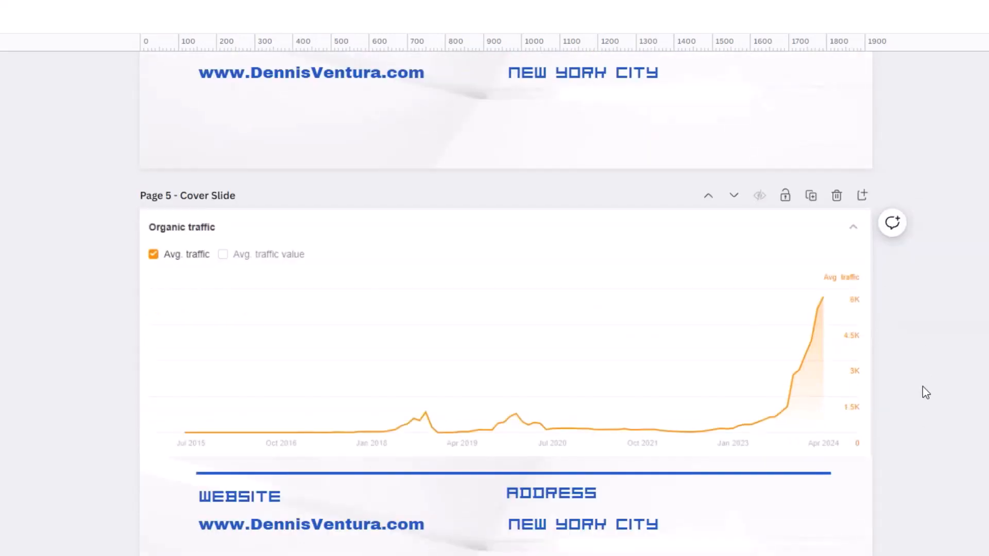
scroll(923, 387, "down", 7)
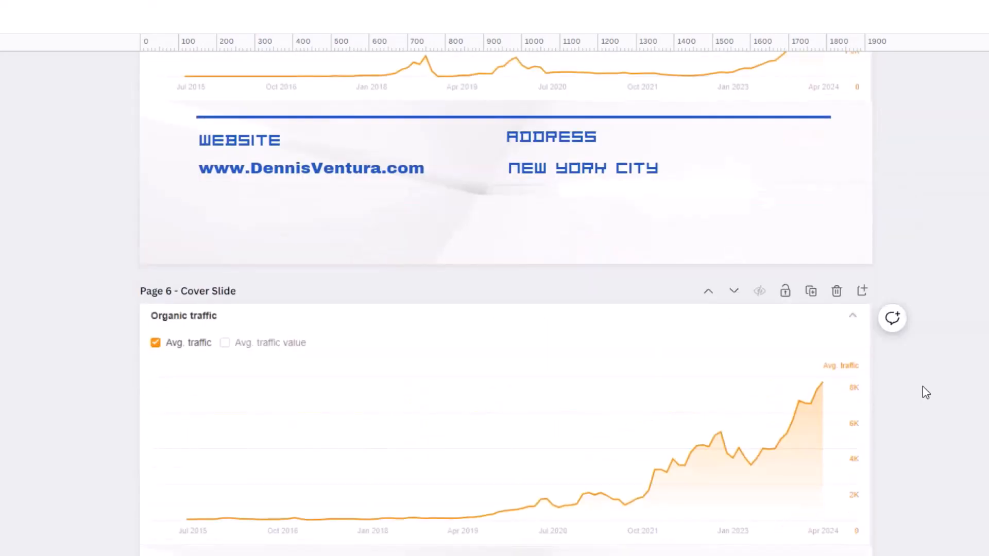
scroll(926, 393, "down", 7)
scroll(920, 400, "down", 4)
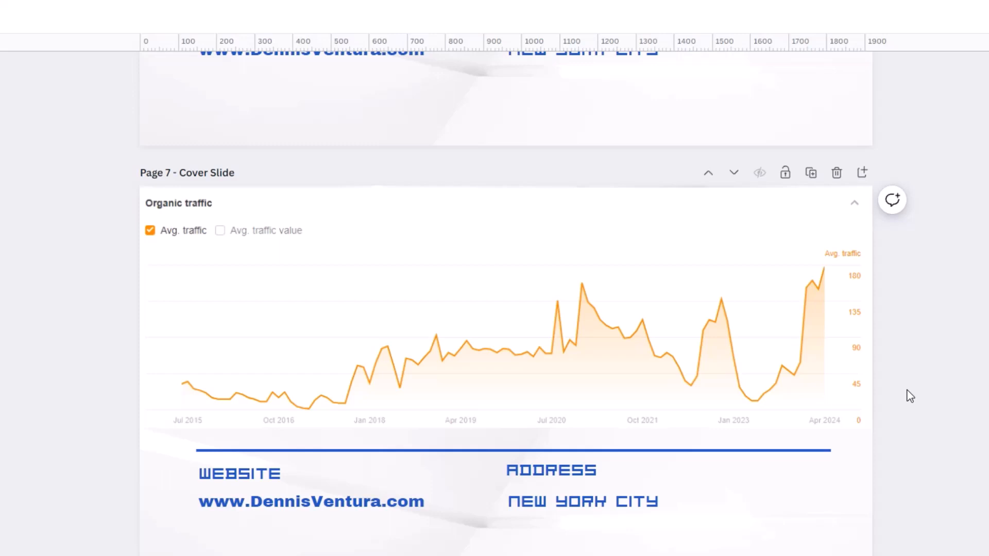
scroll(911, 396, "down", 1)
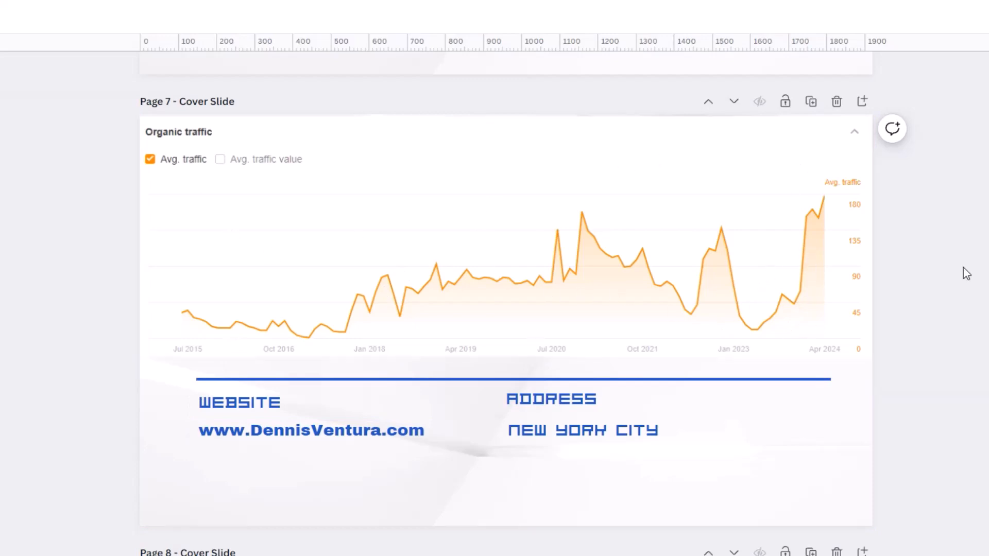
Step: Review the presentation's remaining traffic chart and the online store results on page 9, ending at the closing statement on page 10
scroll(505, 288, "down", 15)
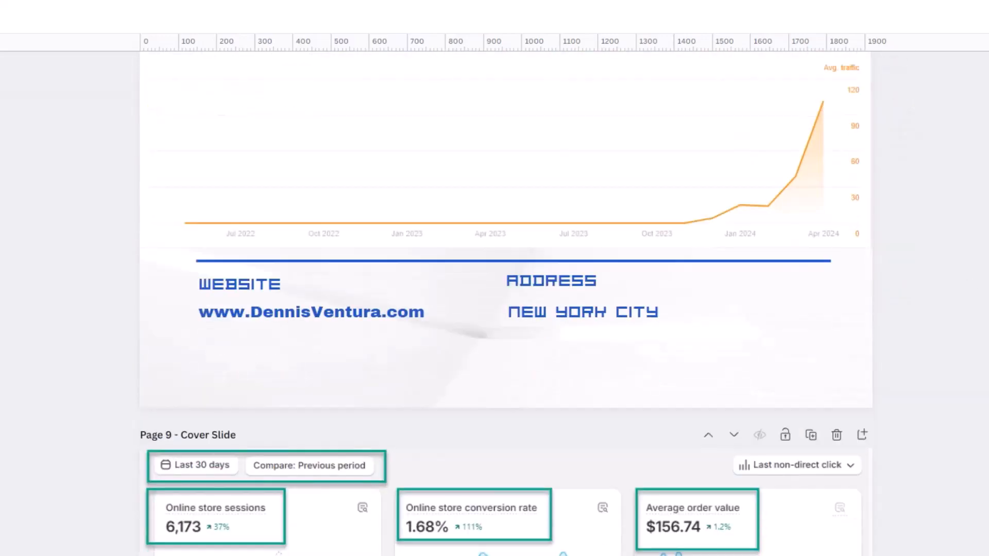
scroll(506, 288, "down", 8)
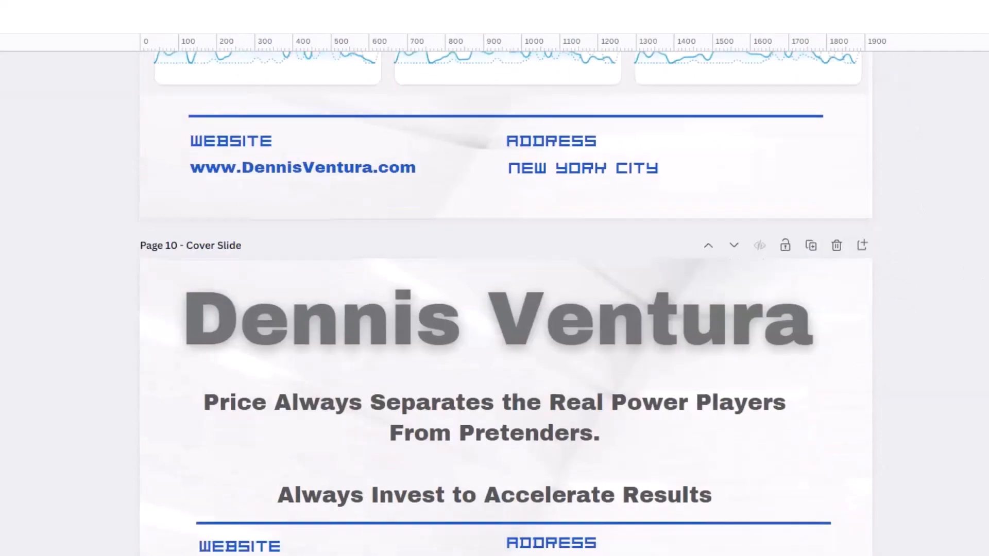
scroll(506, 288, "down", 1)
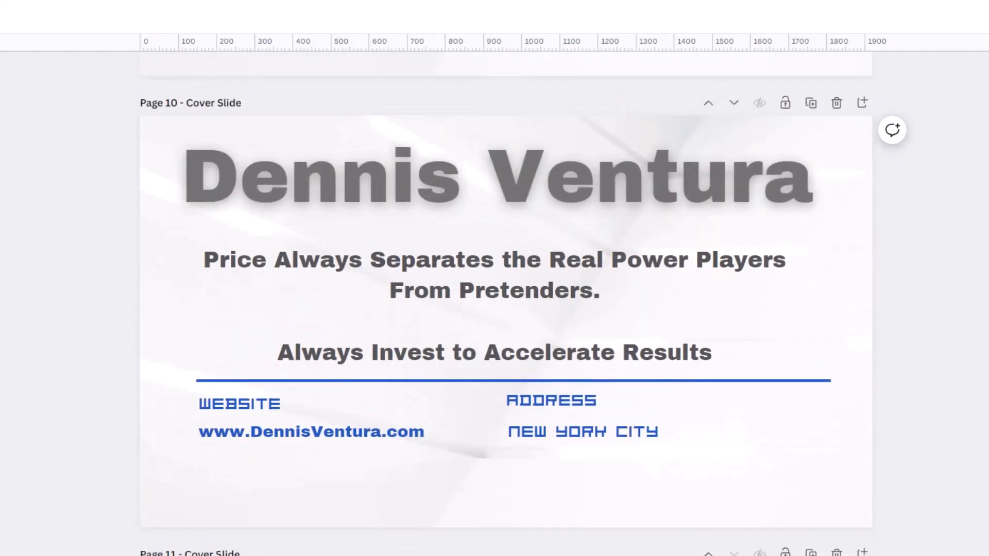